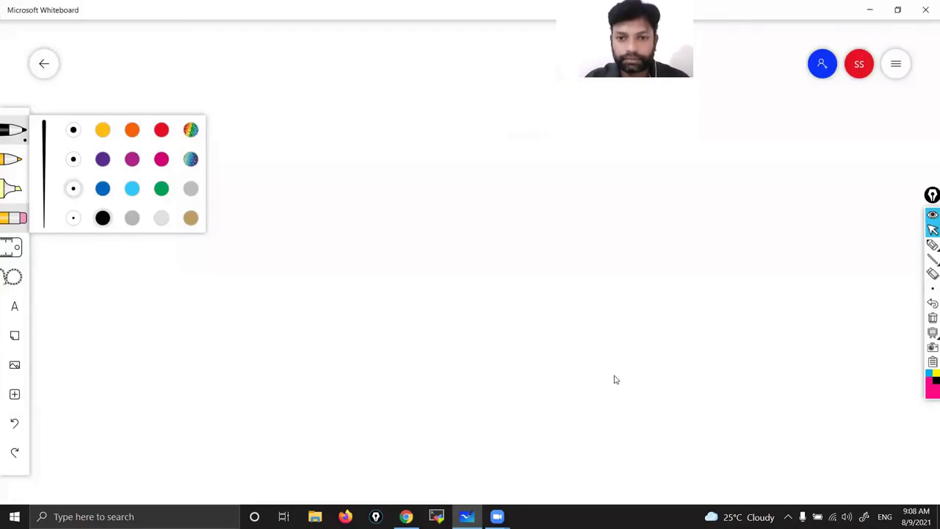
pyautogui.click(615, 380)
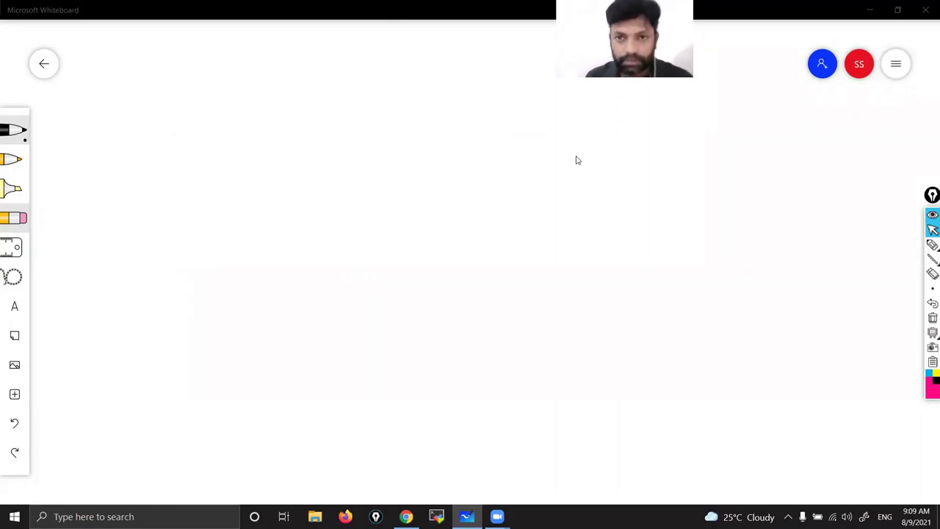
pyautogui.click(932, 245)
pyautogui.moveTo(756, 212); pyautogui.dragTo(756, 352)
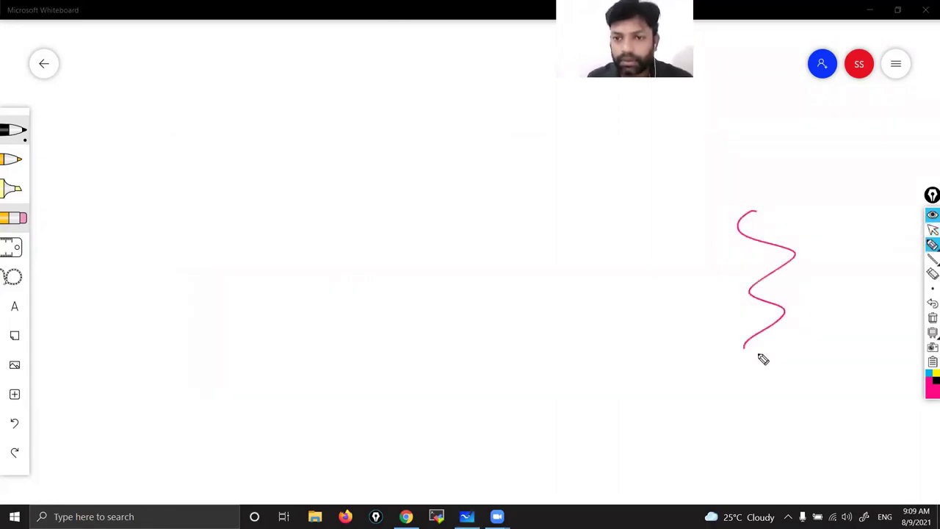
pyautogui.click(931, 319)
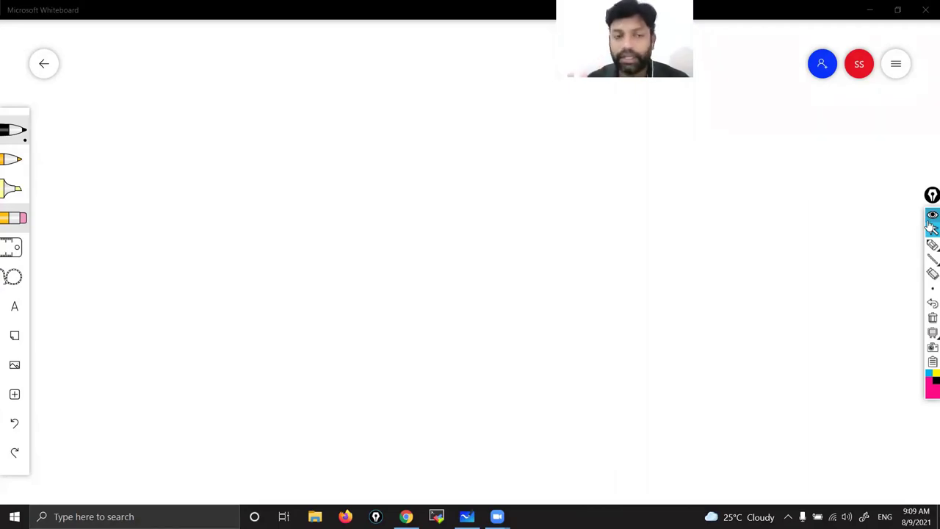
# Draw a wide pink rectangle near the upper middle of the board and label it "LB" beside it
pyautogui.click(929, 245)
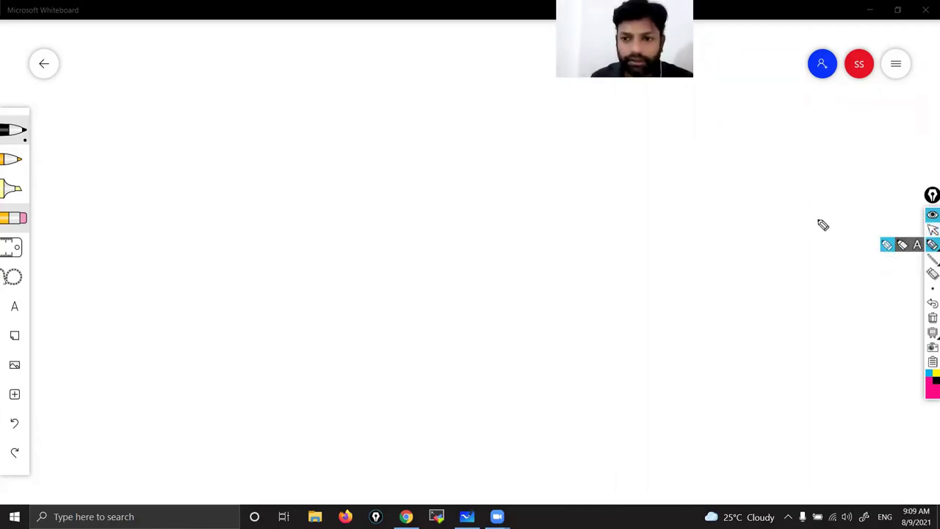
pyautogui.moveTo(401, 109); pyautogui.dragTo(428, 184)
pyautogui.moveTo(609, 122); pyautogui.dragTo(610, 145)
pyautogui.moveTo(628, 125)
pyautogui.mouseDown()
pyautogui.moveTo(644, 122)
pyautogui.moveTo(644, 147)
pyautogui.moveTo(624, 126)
pyautogui.mouseUp()
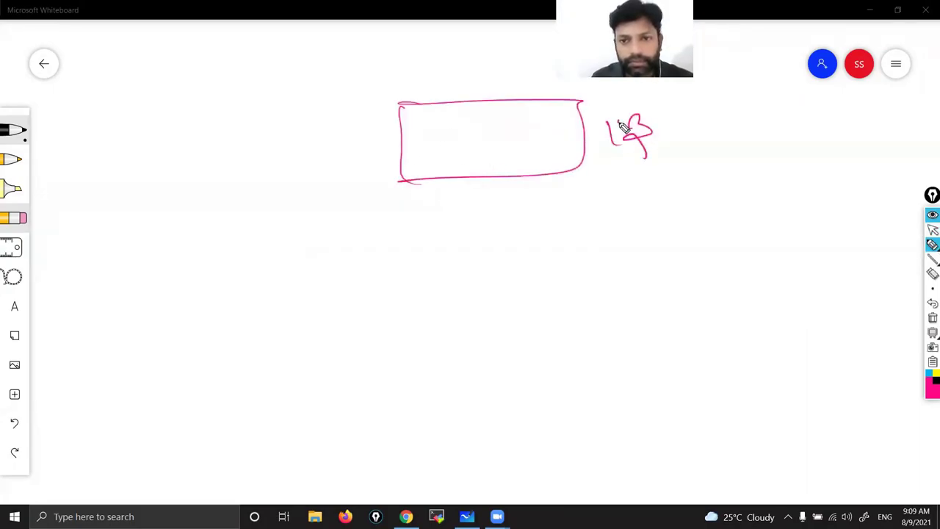
# Draw two black server boxes linked by lines to the pink LB rectangle, with a small cross mark at each box's base
pyautogui.click(931, 381)
pyautogui.moveTo(106, 336)
pyautogui.mouseDown()
pyautogui.moveTo(103, 410)
pyautogui.moveTo(213, 415)
pyautogui.moveTo(90, 426)
pyautogui.mouseUp()
pyautogui.moveTo(278, 340); pyautogui.dragTo(282, 416)
pyautogui.moveTo(289, 341)
pyautogui.mouseDown()
pyautogui.moveTo(375, 410)
pyautogui.moveTo(295, 417)
pyautogui.mouseUp()
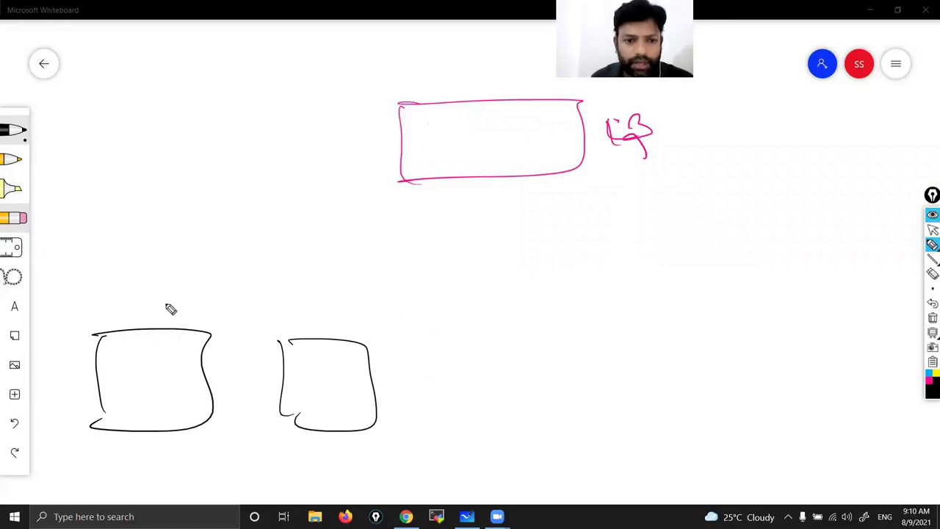
pyautogui.moveTo(156, 311); pyautogui.dragTo(468, 150)
pyautogui.moveTo(330, 309); pyautogui.dragTo(474, 161)
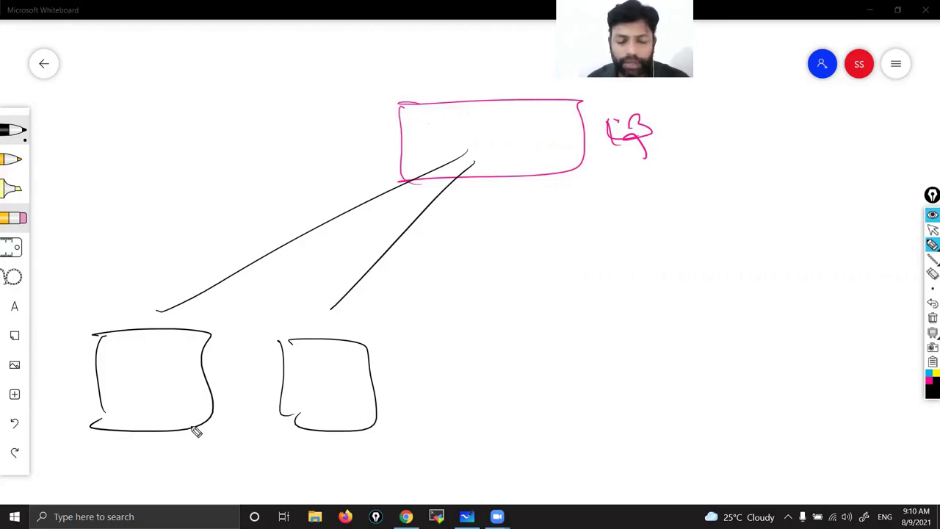
pyautogui.moveTo(179, 433); pyautogui.dragTo(213, 431)
pyautogui.moveTo(335, 424)
pyautogui.mouseDown()
pyautogui.moveTo(320, 441)
pyautogui.moveTo(360, 441)
pyautogui.mouseUp()
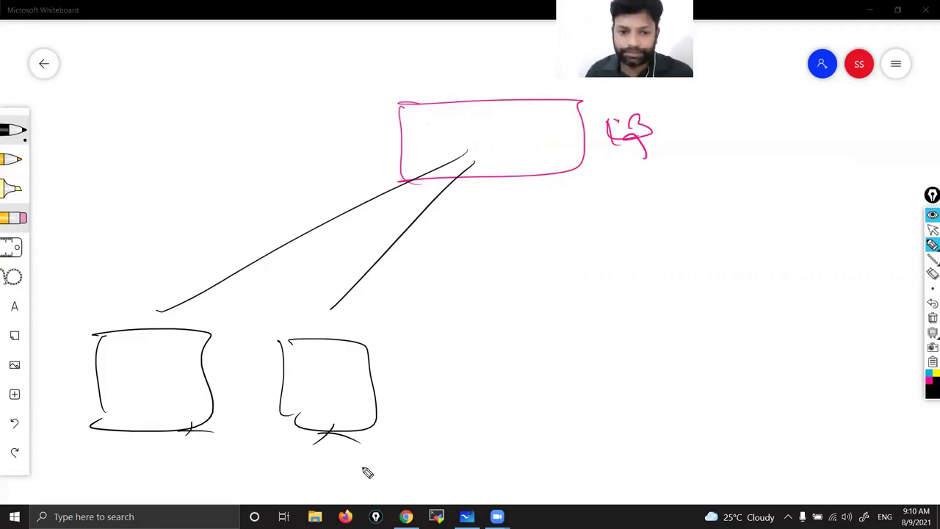
# Add four more black boxes in a row beside the first two server boxes
pyautogui.moveTo(438, 337); pyautogui.dragTo(430, 402)
pyautogui.moveTo(514, 331); pyautogui.dragTo(522, 400)
pyautogui.moveTo(427, 418); pyautogui.dragTo(520, 402)
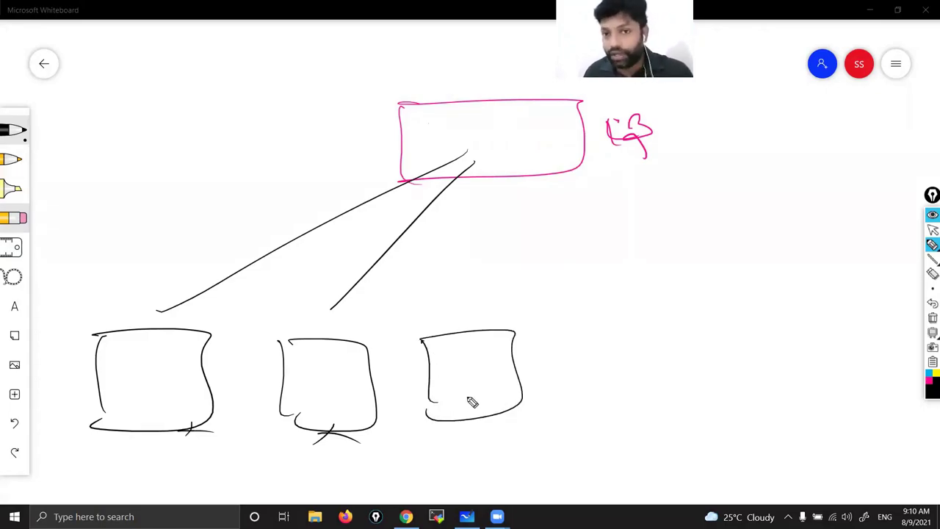
pyautogui.moveTo(547, 332); pyautogui.dragTo(556, 397)
pyautogui.moveTo(563, 318); pyautogui.dragTo(644, 390)
pyautogui.moveTo(576, 403); pyautogui.dragTo(643, 394)
pyautogui.moveTo(654, 327)
pyautogui.mouseDown()
pyautogui.moveTo(663, 397)
pyautogui.moveTo(674, 396)
pyautogui.mouseUp()
pyautogui.moveTo(772, 337); pyautogui.dragTo(798, 425)
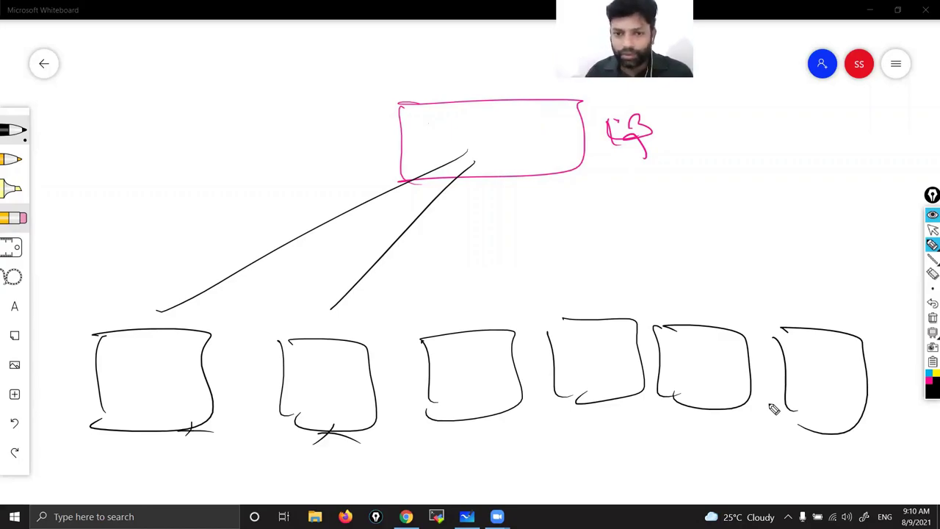
# Connect the LB rectangle to the third, fourth and fifth boxes with black lines, and scribble inside the third box
pyautogui.moveTo(467, 184); pyautogui.dragTo(477, 358)
pyautogui.moveTo(512, 178); pyautogui.dragTo(588, 335)
pyautogui.moveTo(473, 166); pyautogui.dragTo(751, 331)
pyautogui.moveTo(471, 357)
pyautogui.mouseDown()
pyautogui.moveTo(478, 358)
pyautogui.moveTo(458, 391)
pyautogui.mouseUp()
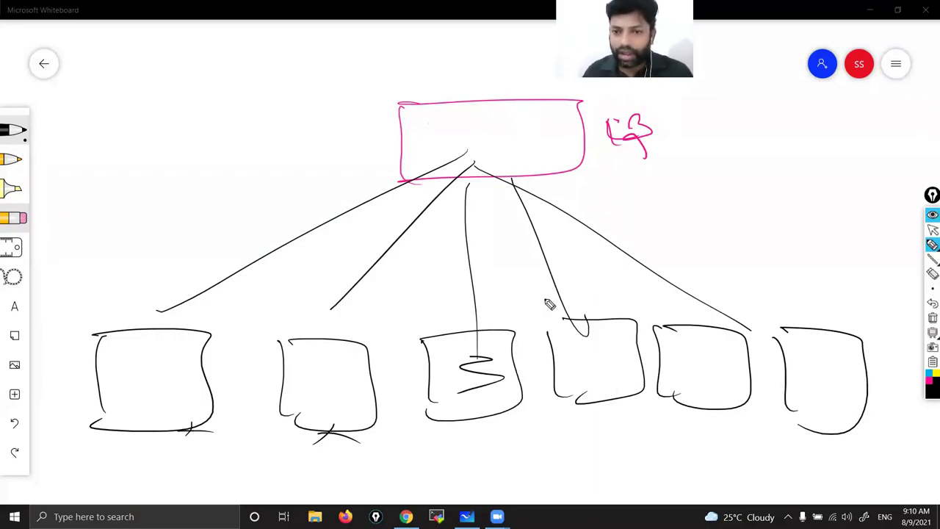
# Write an underlined, circled "1000" with pointer lines beside the diagram, and draw a double underline beneath the first two boxes
pyautogui.moveTo(790, 171)
pyautogui.mouseDown()
pyautogui.moveTo(790, 191)
pyautogui.moveTo(806, 170)
pyautogui.moveTo(826, 189)
pyautogui.moveTo(823, 169)
pyautogui.mouseUp()
pyautogui.moveTo(837, 169); pyautogui.dragTo(838, 170)
pyautogui.moveTo(788, 194); pyautogui.dragTo(858, 198)
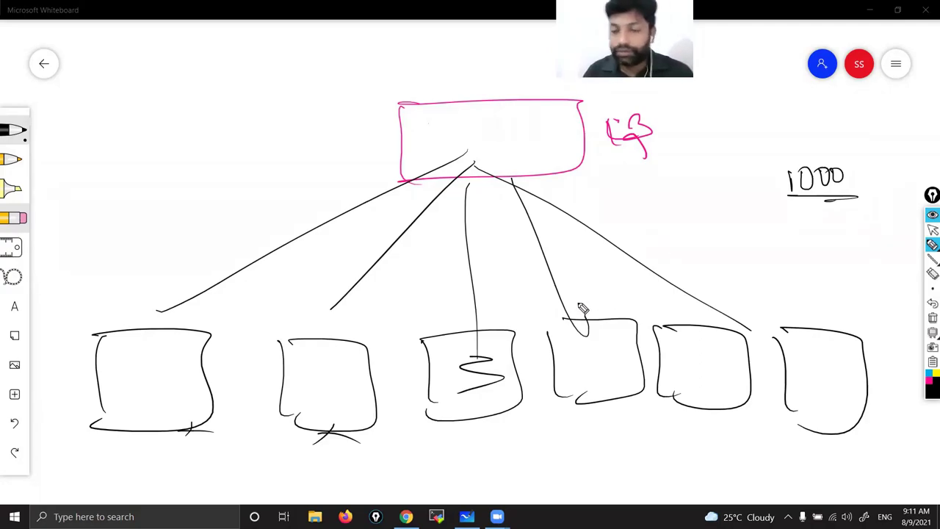
pyautogui.moveTo(155, 444); pyautogui.dragTo(327, 439)
pyautogui.moveTo(125, 452); pyautogui.dragTo(330, 439)
pyautogui.moveTo(767, 211); pyautogui.dragTo(851, 204)
pyautogui.moveTo(853, 146); pyautogui.dragTo(937, 107)
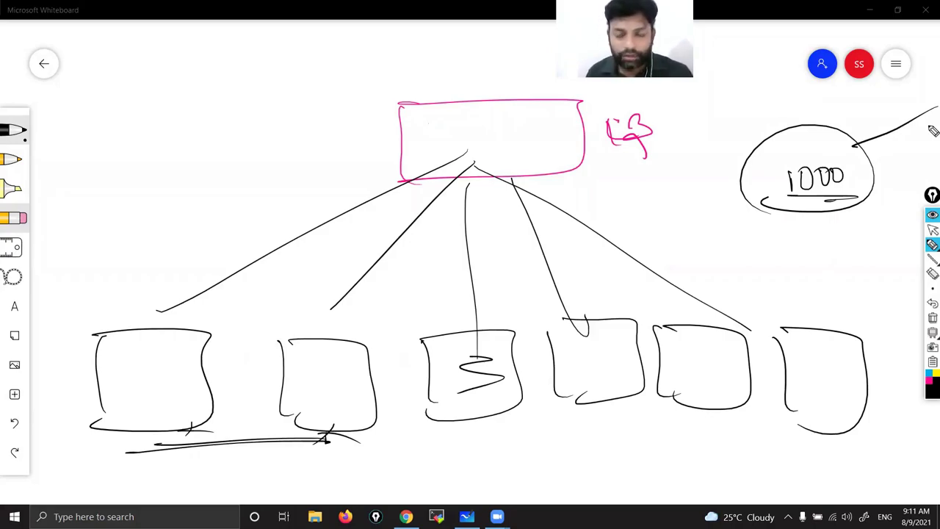
pyautogui.moveTo(863, 180); pyautogui.dragTo(889, 174)
pyautogui.moveTo(860, 188); pyautogui.dragTo(891, 185)
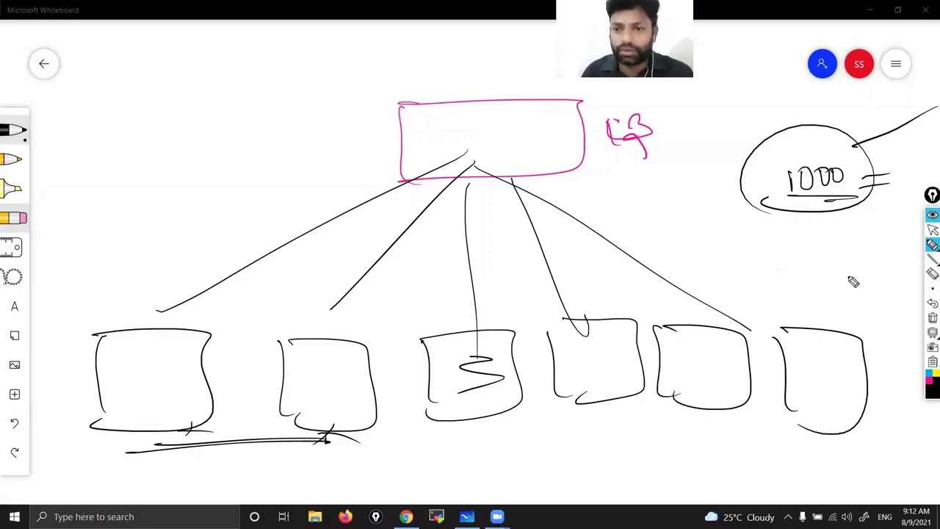
# Clear all annotations and write "Auto Scaling" in red, double-underlined with a check mark, and circle the word "Auto"
pyautogui.click(931, 317)
pyautogui.click(932, 230)
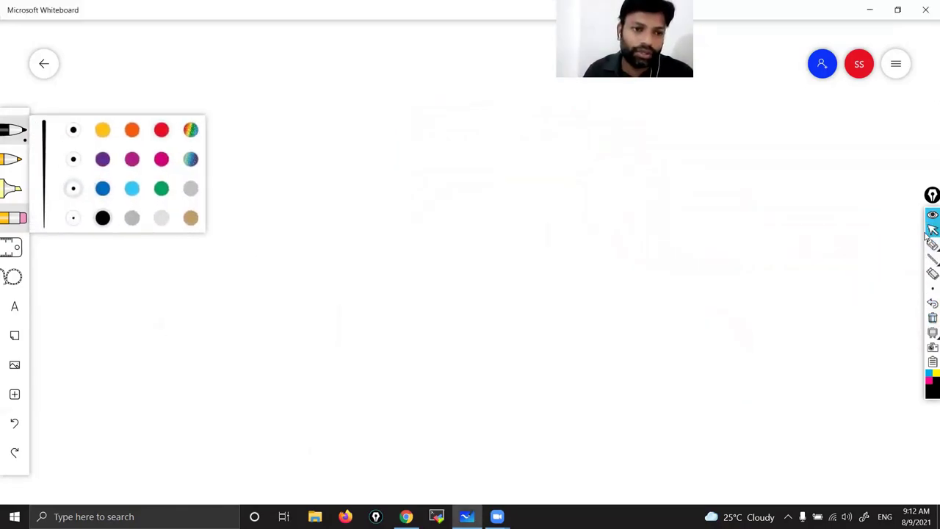
pyautogui.moveTo(548, 287)
pyautogui.mouseDown()
pyautogui.moveTo(580, 250)
pyautogui.moveTo(589, 292)
pyautogui.mouseUp()
pyautogui.moveTo(541, 274); pyautogui.dragTo(614, 277)
pyautogui.moveTo(607, 266)
pyautogui.mouseDown()
pyautogui.moveTo(622, 262)
pyautogui.moveTo(614, 268)
pyautogui.mouseUp()
pyautogui.moveTo(658, 246)
pyautogui.mouseDown()
pyautogui.moveTo(646, 260)
pyautogui.moveTo(665, 288)
pyautogui.moveTo(692, 253)
pyautogui.moveTo(694, 263)
pyautogui.mouseUp()
pyautogui.moveTo(693, 222); pyautogui.dragTo(696, 254)
pyautogui.moveTo(702, 241)
pyautogui.mouseDown()
pyautogui.moveTo(706, 254)
pyautogui.moveTo(761, 234)
pyautogui.moveTo(764, 279)
pyautogui.mouseUp()
pyautogui.moveTo(525, 307); pyautogui.dragTo(766, 276)
pyautogui.moveTo(510, 318); pyautogui.dragTo(753, 285)
pyautogui.moveTo(780, 237)
pyautogui.mouseDown()
pyautogui.moveTo(791, 242)
pyautogui.moveTo(815, 210)
pyautogui.mouseUp()
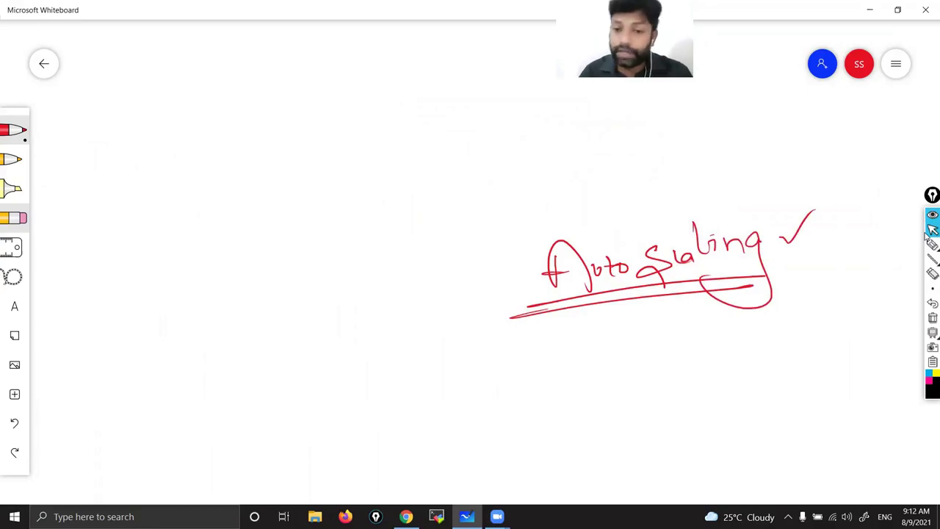
pyautogui.moveTo(547, 304)
pyautogui.mouseDown()
pyautogui.moveTo(530, 314)
pyautogui.moveTo(595, 321)
pyautogui.mouseUp()
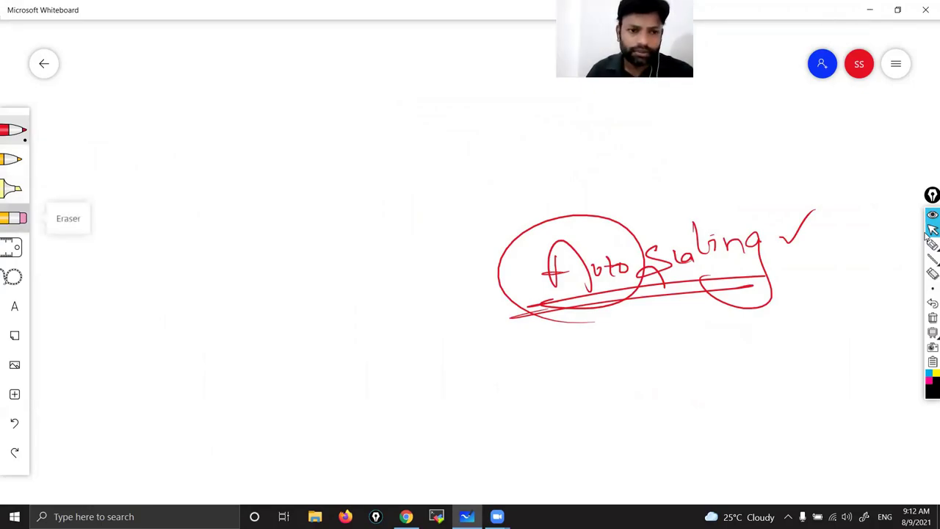
# Clear the red writing and draw a red rectangle near the upper middle of the board, labelled "LB"
pyautogui.click(13, 217)
pyautogui.click(83, 218)
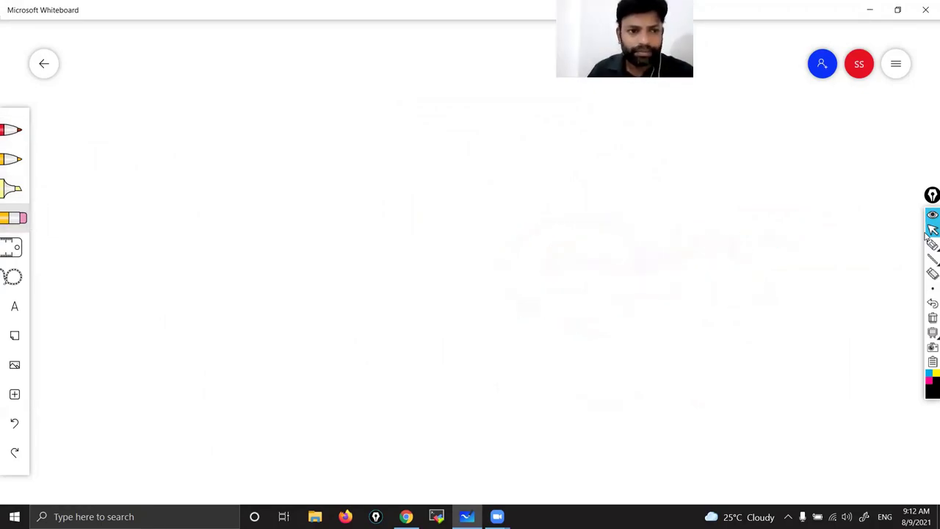
pyautogui.click(11, 130)
pyautogui.moveTo(424, 96)
pyautogui.mouseDown()
pyautogui.moveTo(421, 145)
pyautogui.moveTo(539, 91)
pyautogui.moveTo(398, 152)
pyautogui.mouseUp()
pyautogui.moveTo(586, 107)
pyautogui.mouseDown()
pyautogui.moveTo(586, 127)
pyautogui.moveTo(606, 126)
pyautogui.moveTo(610, 150)
pyautogui.mouseUp()
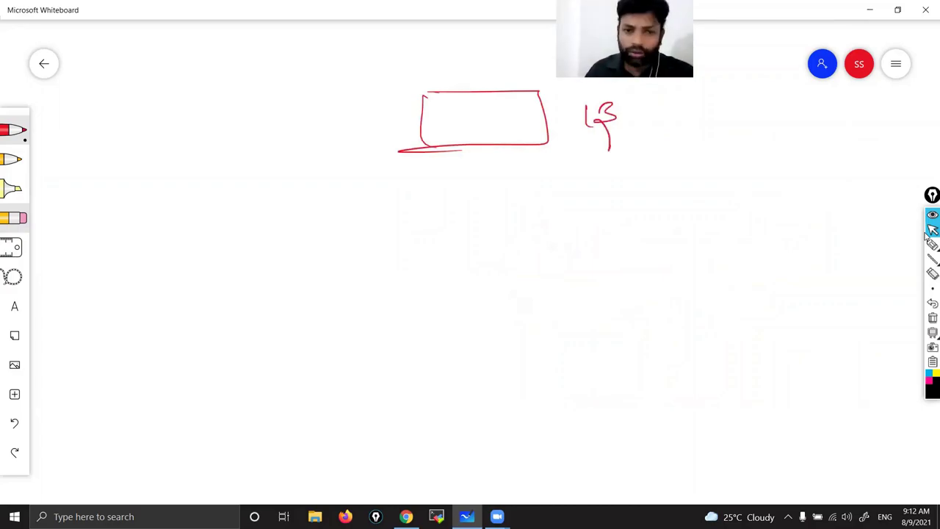
# Draw two black server boxes below the red LB rectangle and connect each to it with a line
pyautogui.click(13, 130)
pyautogui.click(102, 217)
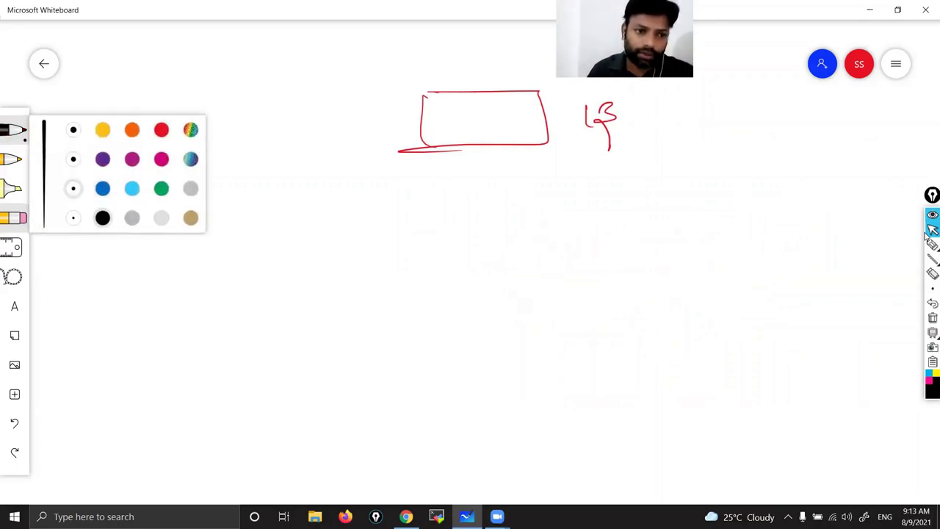
pyautogui.moveTo(188, 338)
pyautogui.mouseDown()
pyautogui.moveTo(193, 383)
pyautogui.moveTo(274, 380)
pyautogui.moveTo(192, 389)
pyautogui.mouseUp()
pyautogui.moveTo(282, 336); pyautogui.dragTo(294, 385)
pyautogui.moveTo(294, 330)
pyautogui.mouseDown()
pyautogui.moveTo(336, 329)
pyautogui.moveTo(285, 393)
pyautogui.mouseUp()
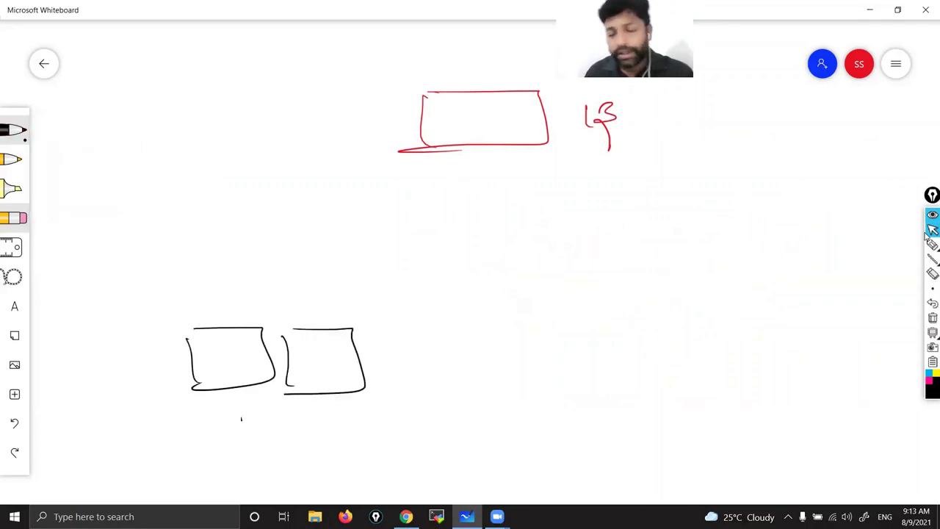
pyautogui.moveTo(218, 324); pyautogui.dragTo(461, 139)
pyautogui.moveTo(301, 325)
pyautogui.mouseDown()
pyautogui.moveTo(395, 183)
pyautogui.moveTo(455, 151)
pyautogui.mouseUp()
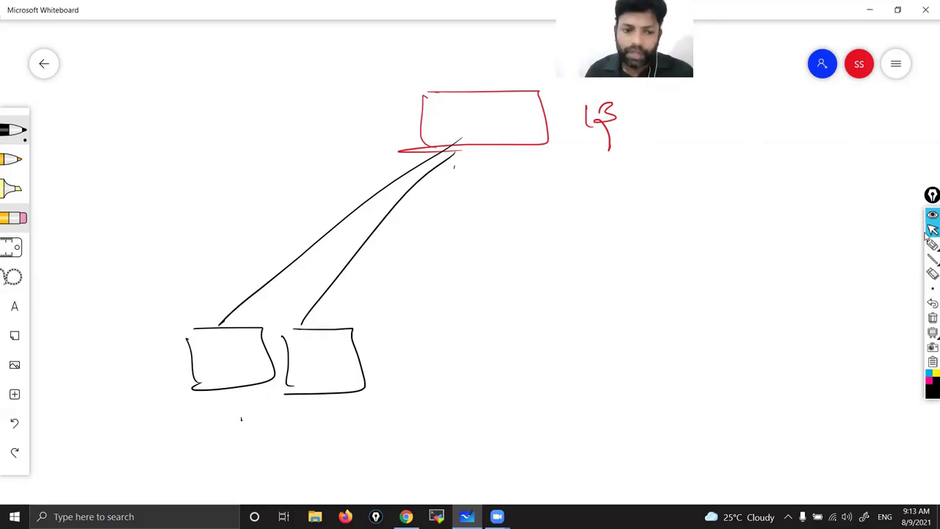
pyautogui.moveTo(191, 330); pyautogui.dragTo(188, 343)
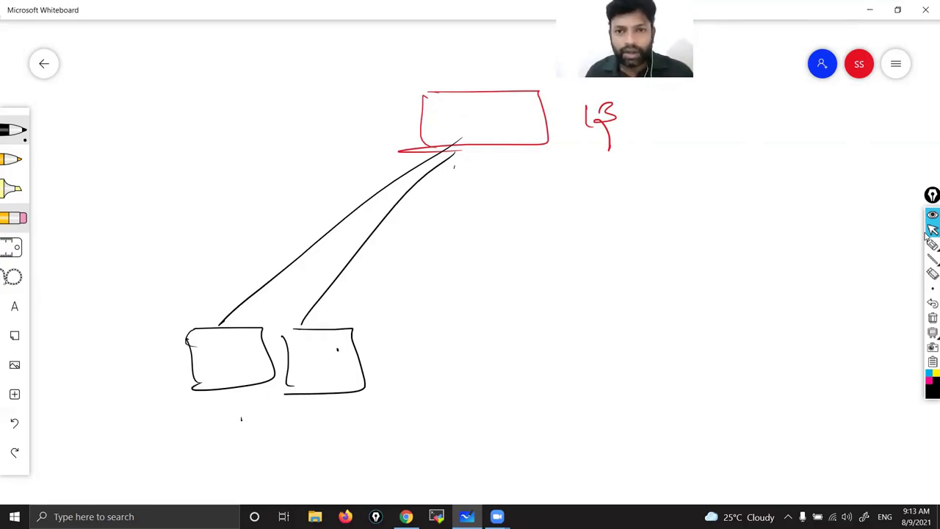
# Add four more black boxes to the server row and connect each one to the LB rectangle
pyautogui.moveTo(477, 156); pyautogui.dragTo(395, 381)
pyautogui.moveTo(396, 323)
pyautogui.mouseDown()
pyautogui.moveTo(468, 378)
pyautogui.moveTo(380, 386)
pyautogui.mouseUp()
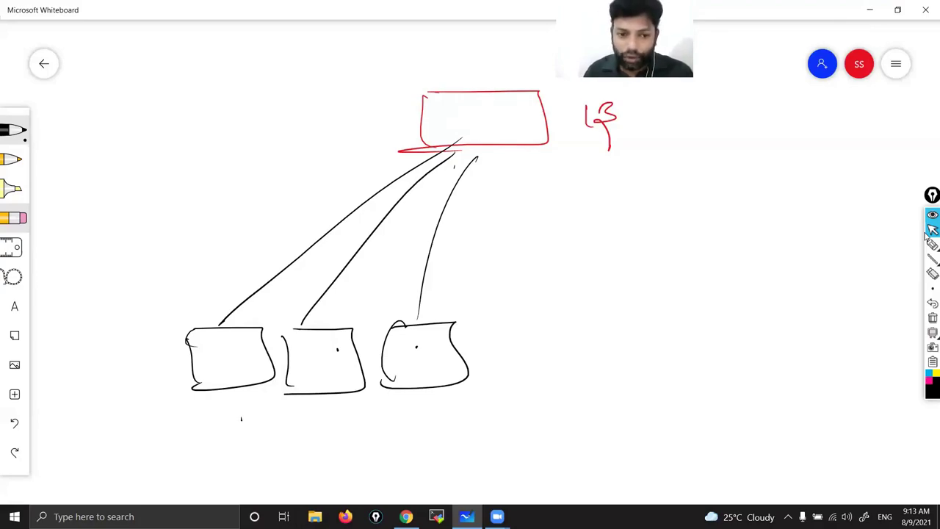
pyautogui.moveTo(481, 321)
pyautogui.mouseDown()
pyautogui.moveTo(485, 332)
pyautogui.moveTo(566, 359)
pyautogui.moveTo(479, 388)
pyautogui.mouseUp()
pyautogui.moveTo(489, 151); pyautogui.dragTo(499, 332)
pyautogui.moveTo(597, 323); pyautogui.dragTo(600, 393)
pyautogui.moveTo(535, 170); pyautogui.dragTo(648, 356)
pyautogui.moveTo(703, 327); pyautogui.dragTo(706, 382)
pyautogui.moveTo(709, 315)
pyautogui.mouseDown()
pyautogui.moveTo(752, 400)
pyautogui.moveTo(696, 383)
pyautogui.mouseUp()
pyautogui.moveTo(486, 133)
pyautogui.mouseDown()
pyautogui.moveTo(588, 188)
pyautogui.moveTo(748, 313)
pyautogui.mouseUp()
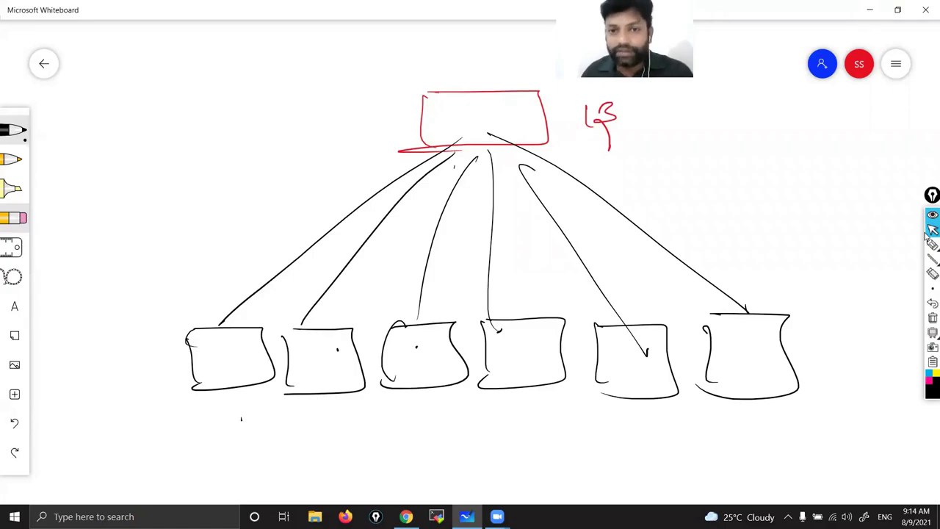
# Cross out the last three boxes in the server row
pyautogui.moveTo(800, 335); pyautogui.dragTo(727, 417)
pyautogui.moveTo(707, 343)
pyautogui.mouseDown()
pyautogui.moveTo(743, 355)
pyautogui.moveTo(828, 412)
pyautogui.mouseUp()
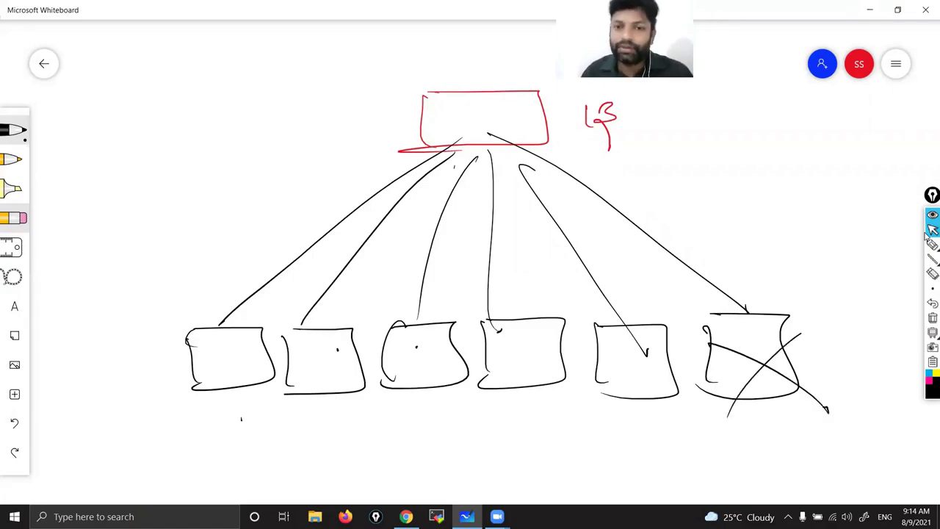
pyautogui.moveTo(690, 317); pyautogui.dragTo(573, 425)
pyautogui.moveTo(581, 345)
pyautogui.mouseDown()
pyautogui.moveTo(716, 429)
pyautogui.moveTo(446, 421)
pyautogui.mouseUp()
pyautogui.moveTo(474, 332); pyautogui.dragTo(646, 404)
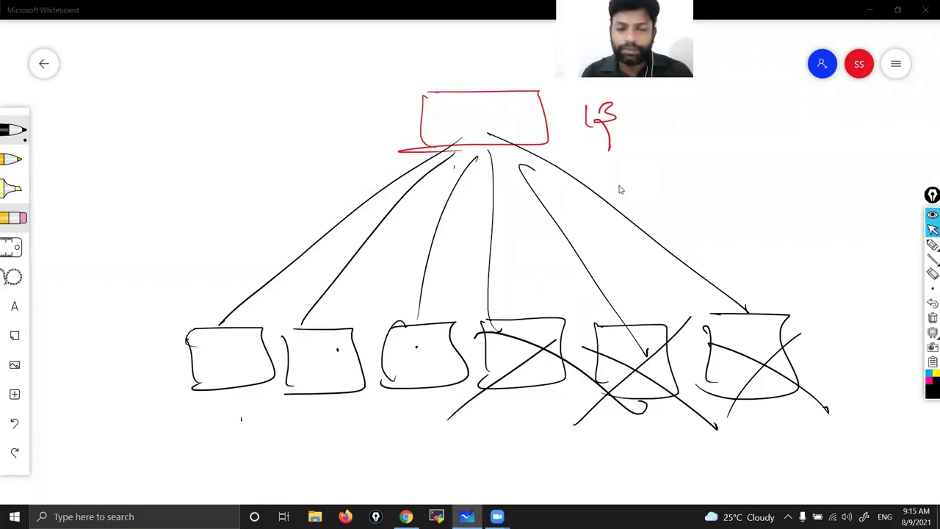
# Erase the server boxes and their connecting lines, and redraw the LB rectangle's damaged lower edge in red
pyautogui.click(709, 199)
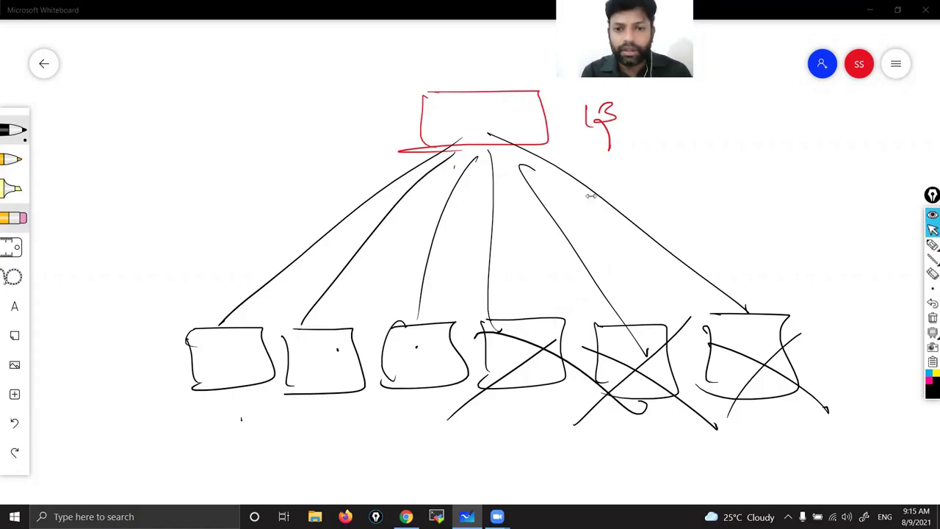
pyautogui.moveTo(577, 451); pyautogui.dragTo(579, 109)
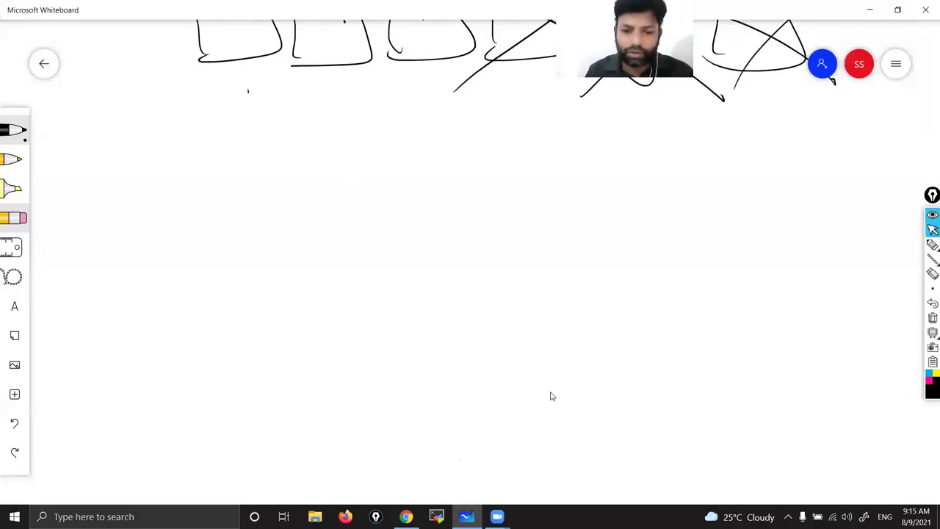
pyautogui.moveTo(539, 181)
pyautogui.mouseDown()
pyautogui.moveTo(546, 336)
pyautogui.moveTo(500, 470)
pyautogui.moveTo(531, 495)
pyautogui.mouseUp()
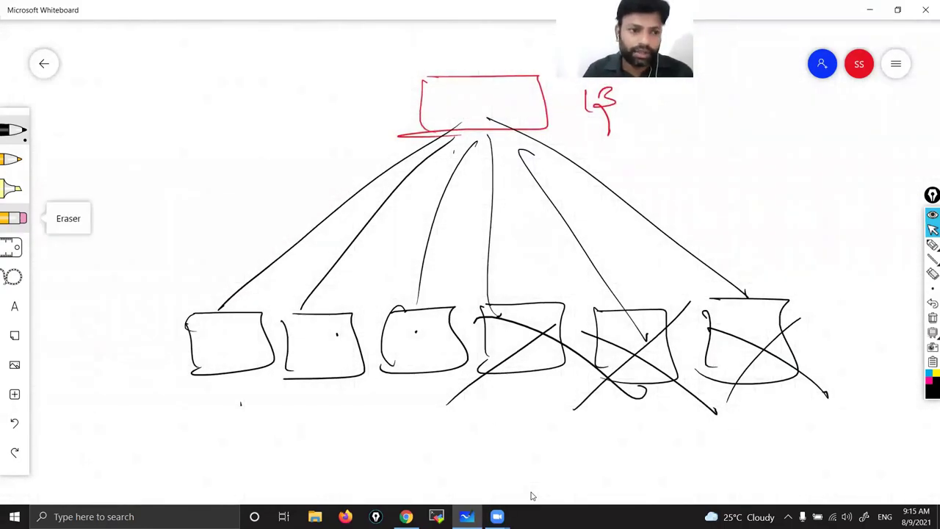
pyautogui.moveTo(425, 304)
pyautogui.mouseDown()
pyautogui.moveTo(394, 335)
pyautogui.moveTo(432, 362)
pyautogui.moveTo(428, 309)
pyautogui.moveTo(491, 231)
pyautogui.moveTo(465, 199)
pyautogui.moveTo(480, 149)
pyautogui.moveTo(548, 164)
pyautogui.moveTo(594, 242)
pyautogui.moveTo(703, 360)
pyautogui.moveTo(778, 343)
pyautogui.moveTo(558, 371)
pyautogui.moveTo(512, 343)
pyautogui.moveTo(504, 363)
pyautogui.mouseUp()
pyautogui.moveTo(464, 183)
pyautogui.mouseDown()
pyautogui.moveTo(423, 176)
pyautogui.moveTo(246, 295)
pyautogui.moveTo(235, 389)
pyautogui.moveTo(431, 397)
pyautogui.mouseUp()
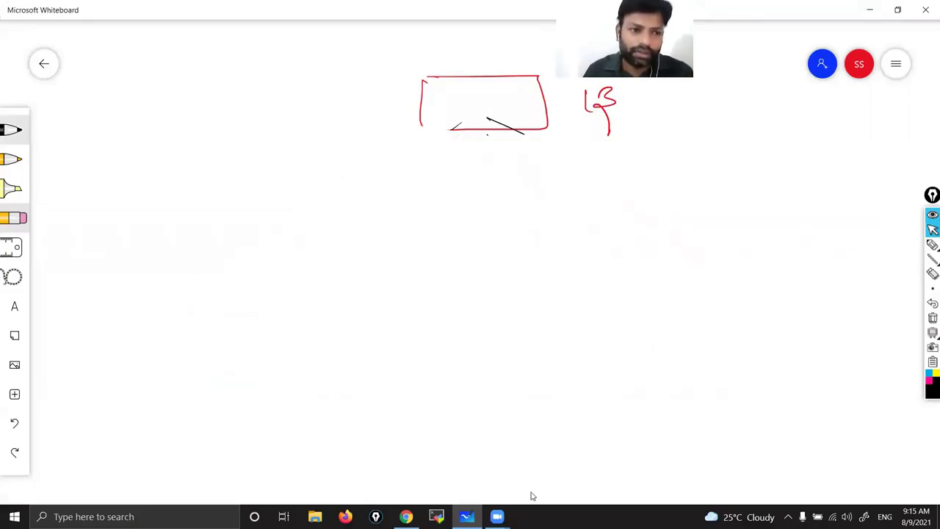
pyautogui.click(13, 129)
pyautogui.click(161, 130)
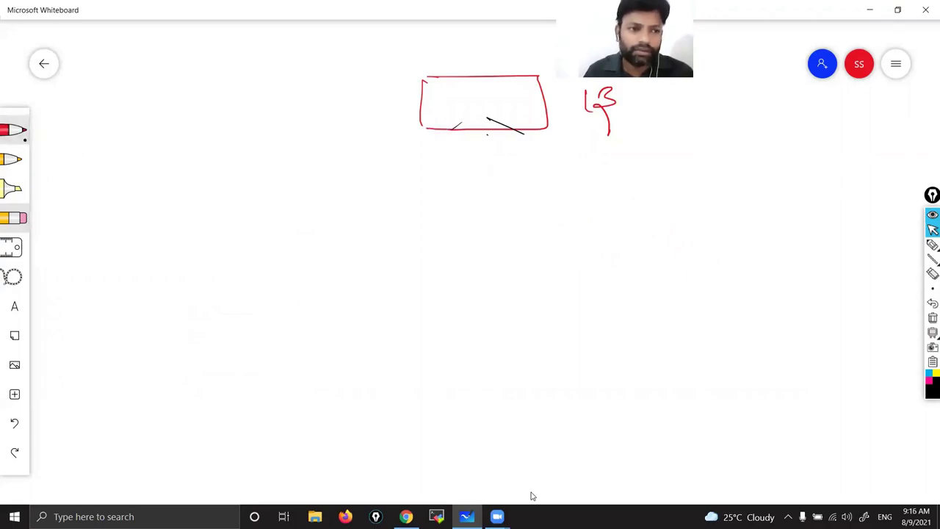
# Draw one large black server box below the red LB rectangle
pyautogui.click(13, 130)
pyautogui.click(100, 214)
pyautogui.click(633, 307)
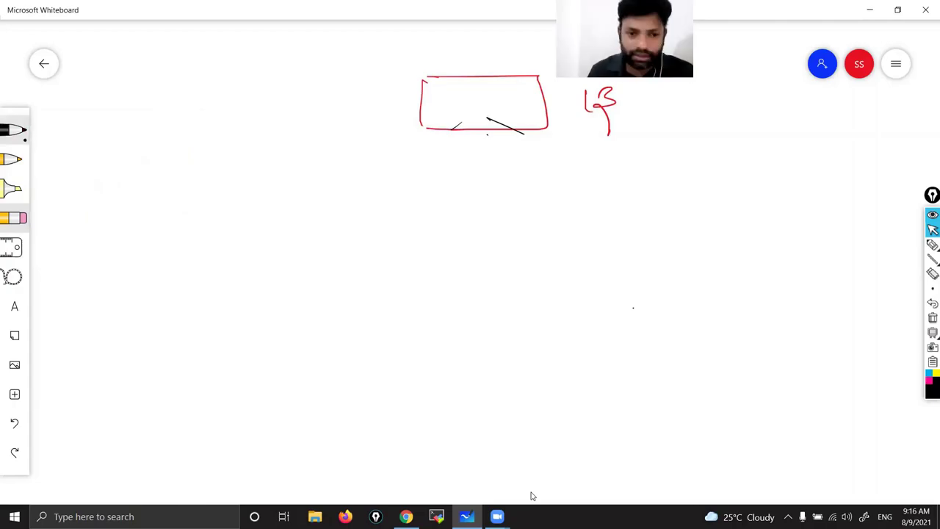
pyautogui.moveTo(262, 304)
pyautogui.mouseDown()
pyautogui.moveTo(257, 392)
pyautogui.moveTo(352, 301)
pyautogui.moveTo(371, 404)
pyautogui.mouseUp()
pyautogui.moveTo(251, 397); pyautogui.dragTo(356, 397)
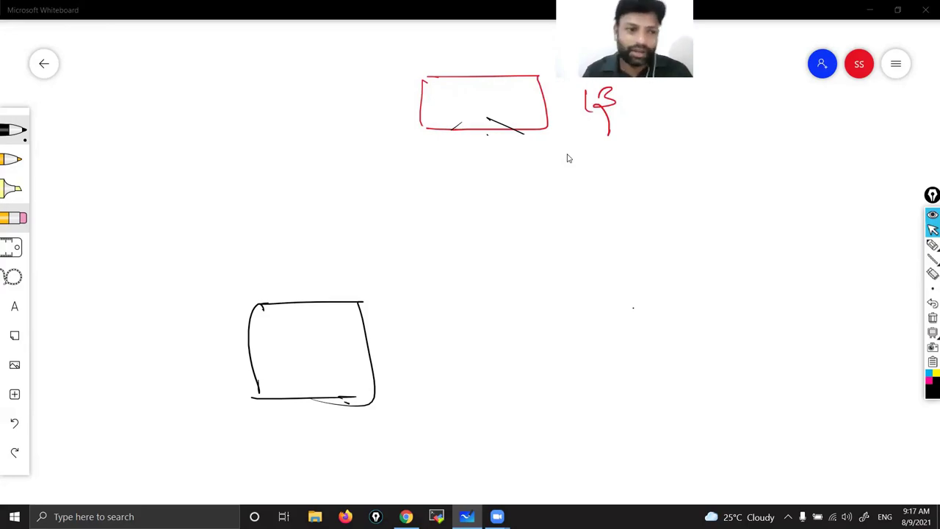
# Erase the large black box below the LB rectangle
pyautogui.click(13, 217)
pyautogui.moveTo(360, 298)
pyautogui.mouseDown()
pyautogui.moveTo(248, 320)
pyautogui.moveTo(311, 397)
pyautogui.mouseUp()
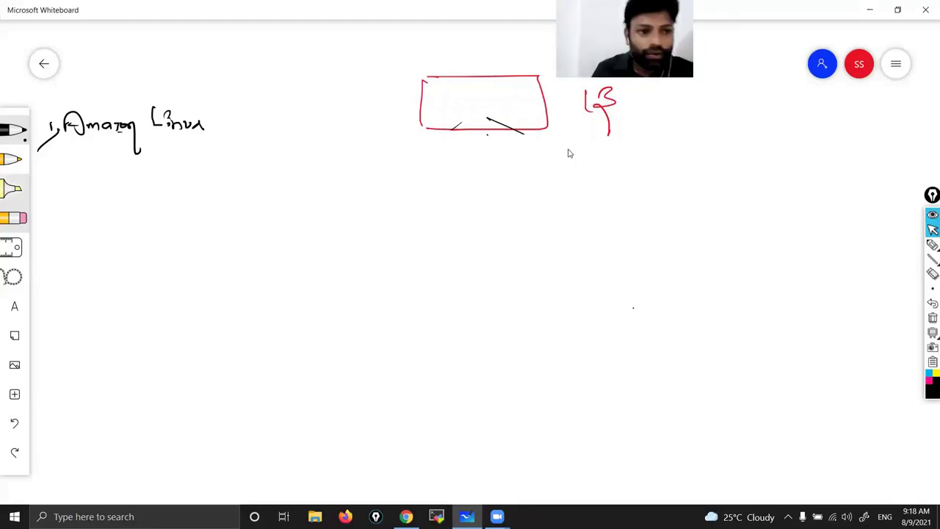
# Write "2) T2 micro" in black as the second list item below Amazon Linux
pyautogui.moveTo(45, 165); pyautogui.dragTo(40, 187)
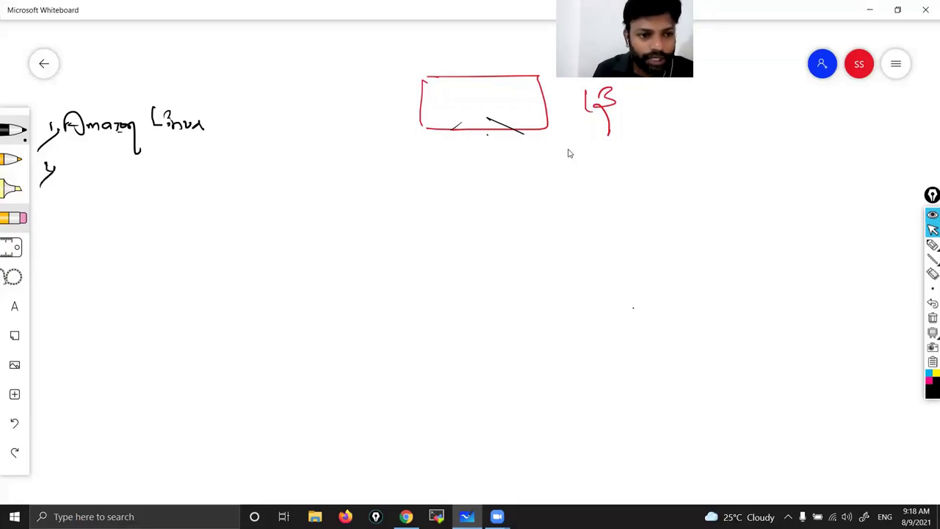
pyautogui.moveTo(64, 156); pyautogui.dragTo(96, 155)
pyautogui.moveTo(80, 155)
pyautogui.mouseDown()
pyautogui.moveTo(82, 172)
pyautogui.moveTo(97, 178)
pyautogui.moveTo(131, 153)
pyautogui.moveTo(141, 170)
pyautogui.moveTo(151, 161)
pyautogui.mouseUp()
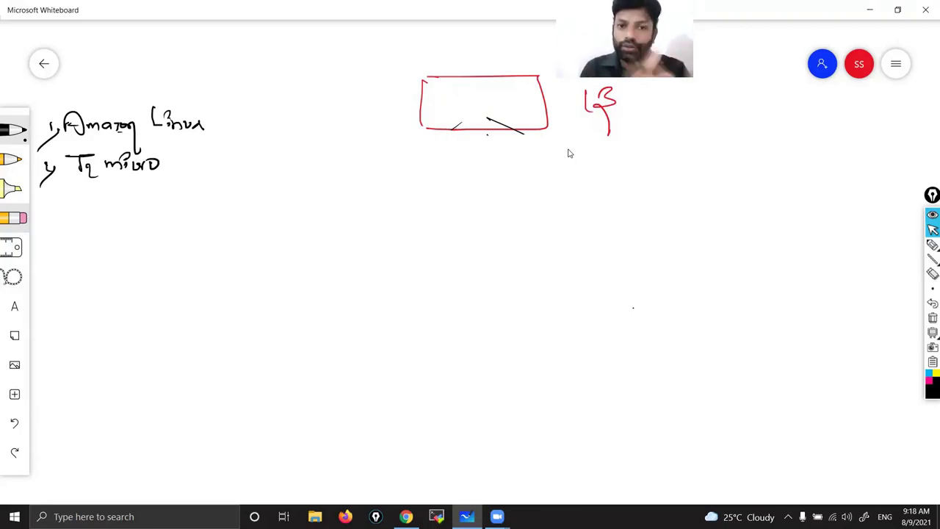
# Write "3) Root - 8GB" and add item 4 as a box filled with horizontal lines
pyautogui.moveTo(47, 203)
pyautogui.mouseDown()
pyautogui.moveTo(36, 234)
pyautogui.moveTo(55, 216)
pyautogui.mouseUp()
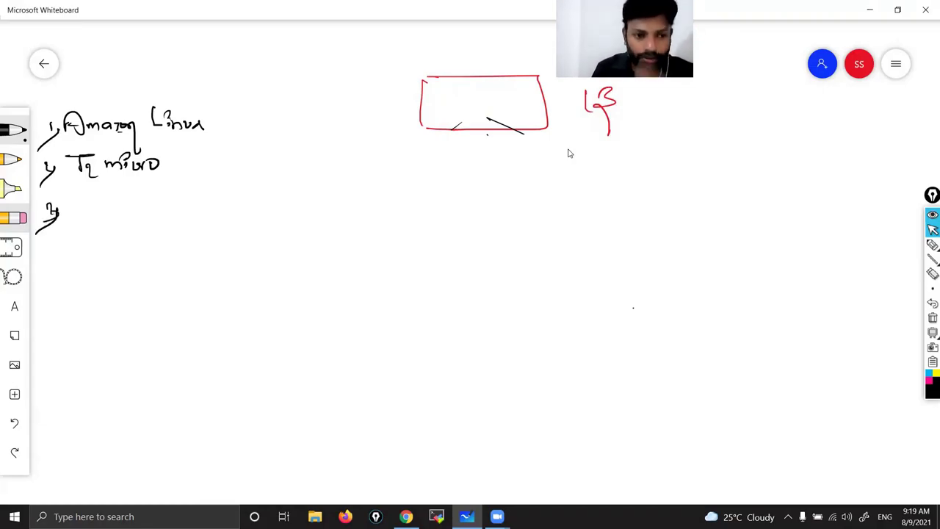
pyautogui.moveTo(69, 191)
pyautogui.mouseDown()
pyautogui.moveTo(70, 216)
pyautogui.moveTo(104, 213)
pyautogui.mouseUp()
pyautogui.moveTo(97, 203)
pyautogui.mouseDown()
pyautogui.moveTo(132, 207)
pyautogui.moveTo(141, 198)
pyautogui.moveTo(153, 210)
pyautogui.mouseUp()
pyautogui.click(153, 198)
pyautogui.moveTo(159, 195); pyautogui.dragTo(159, 216)
pyautogui.moveTo(159, 195); pyautogui.dragTo(160, 216)
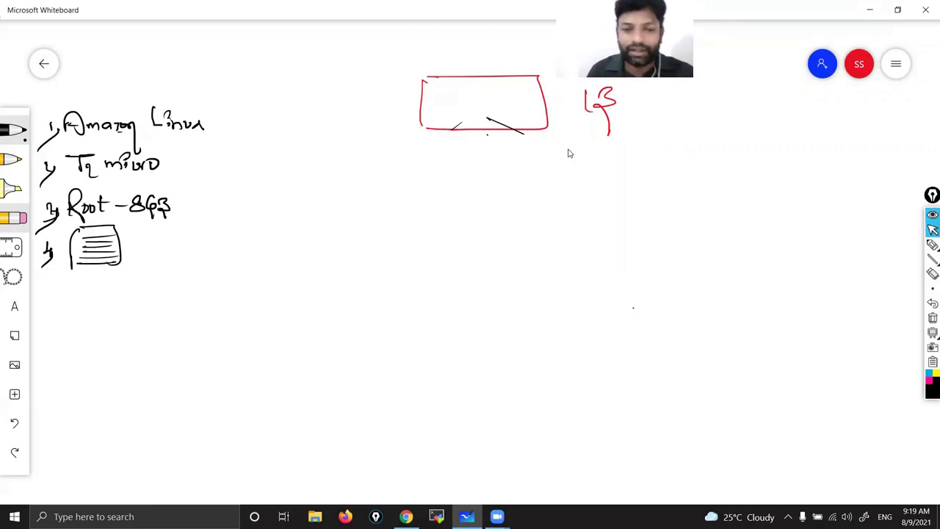
# Add list items "5) SG" and "6) key" below the lined box
pyautogui.moveTo(51, 278); pyautogui.dragTo(41, 286)
pyautogui.moveTo(46, 305)
pyautogui.mouseDown()
pyautogui.moveTo(60, 296)
pyautogui.moveTo(110, 311)
pyautogui.mouseUp()
pyautogui.moveTo(47, 303); pyautogui.dragTo(60, 293)
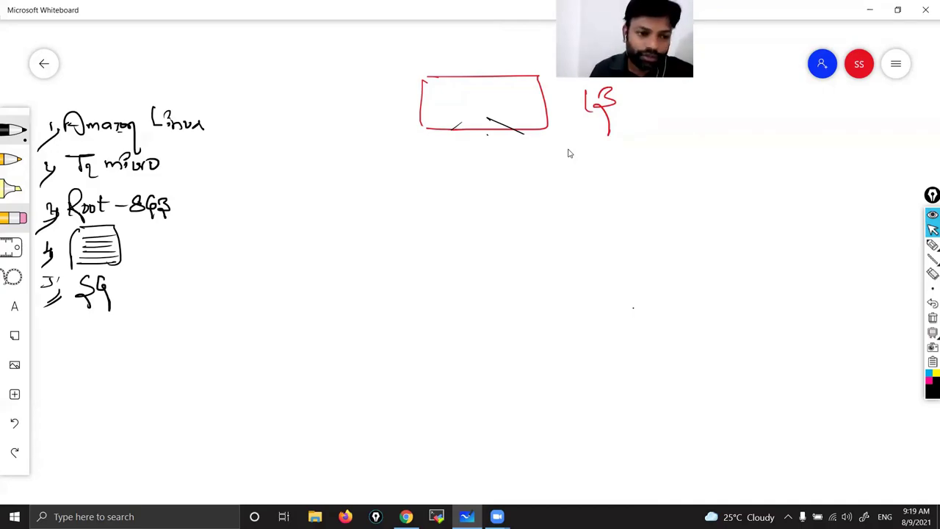
pyautogui.moveTo(49, 313); pyautogui.dragTo(46, 326)
pyautogui.moveTo(58, 319); pyautogui.dragTo(37, 344)
pyautogui.moveTo(50, 313)
pyautogui.mouseDown()
pyautogui.moveTo(43, 326)
pyautogui.moveTo(88, 326)
pyautogui.mouseUp()
pyautogui.moveTo(94, 313); pyautogui.dragTo(90, 337)
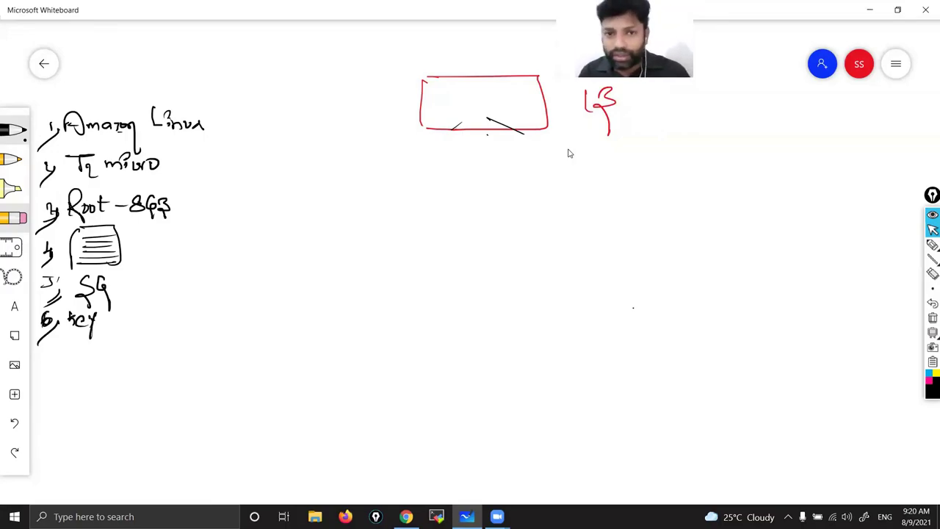
# Frame the six-item list with black lines and label it "Launch template"
pyautogui.moveTo(37, 99)
pyautogui.mouseDown()
pyautogui.moveTo(227, 205)
pyautogui.moveTo(115, 328)
pyautogui.moveTo(93, 328)
pyautogui.moveTo(143, 324)
pyautogui.mouseUp()
pyautogui.moveTo(197, 98)
pyautogui.mouseDown()
pyautogui.moveTo(237, 99)
pyautogui.moveTo(285, 70)
pyautogui.moveTo(296, 117)
pyautogui.mouseUp()
pyautogui.moveTo(237, 113)
pyautogui.mouseDown()
pyautogui.moveTo(248, 131)
pyautogui.moveTo(280, 118)
pyautogui.moveTo(289, 101)
pyautogui.mouseUp()
pyautogui.moveTo(294, 118)
pyautogui.mouseDown()
pyautogui.moveTo(300, 108)
pyautogui.moveTo(297, 118)
pyautogui.mouseUp()
pyautogui.moveTo(304, 91); pyautogui.dragTo(307, 117)
pyautogui.moveTo(301, 107); pyautogui.dragTo(326, 110)
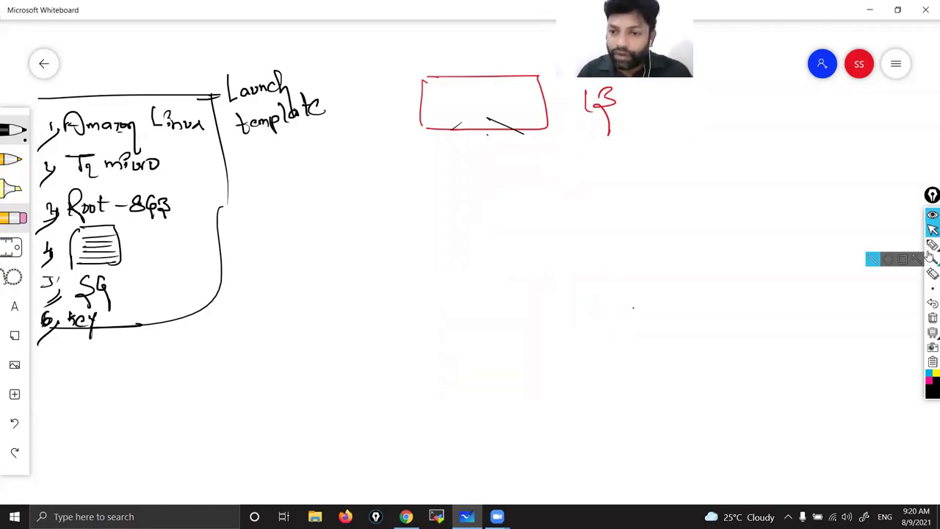
# In pink, write "1) LB" and "2) min - 4" below the framed list and label the red rectangle "LB"
pyautogui.moveTo(932, 244)
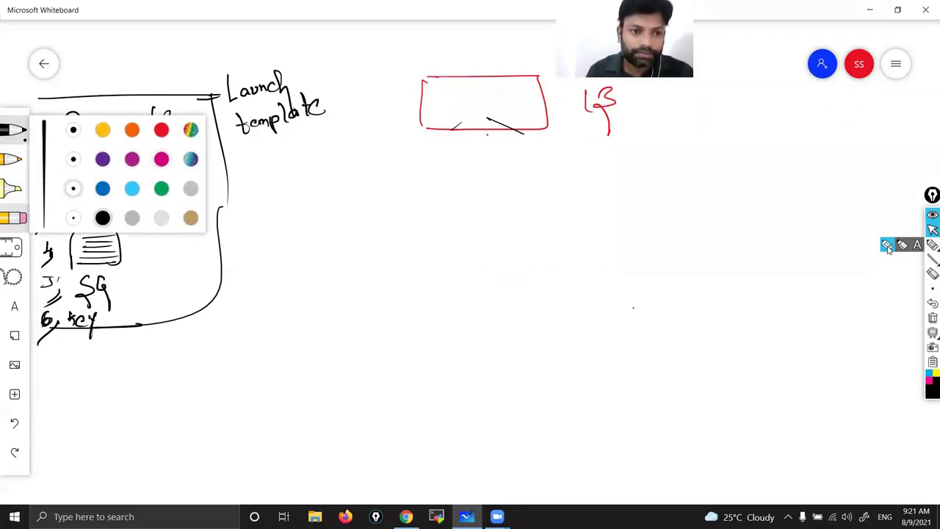
pyautogui.moveTo(633, 371); pyautogui.dragTo(636, 337)
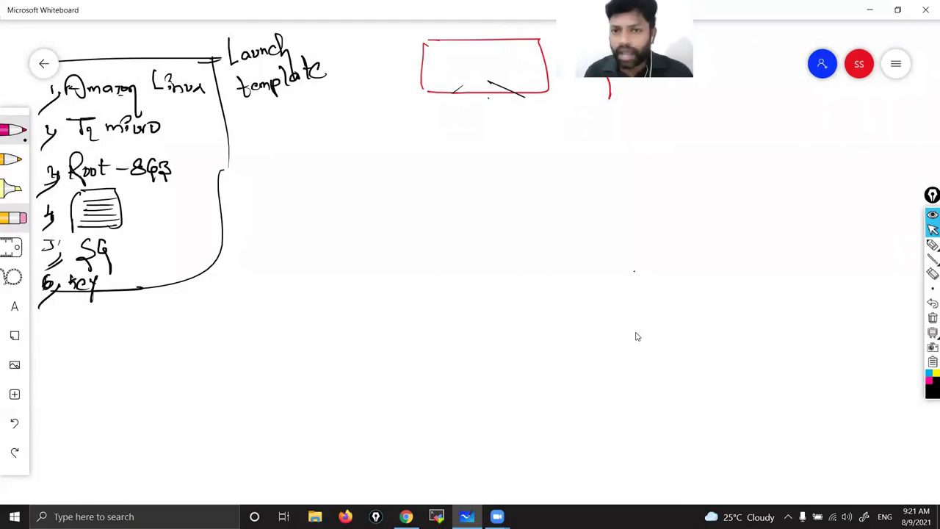
pyautogui.moveTo(47, 316); pyautogui.dragTo(39, 339)
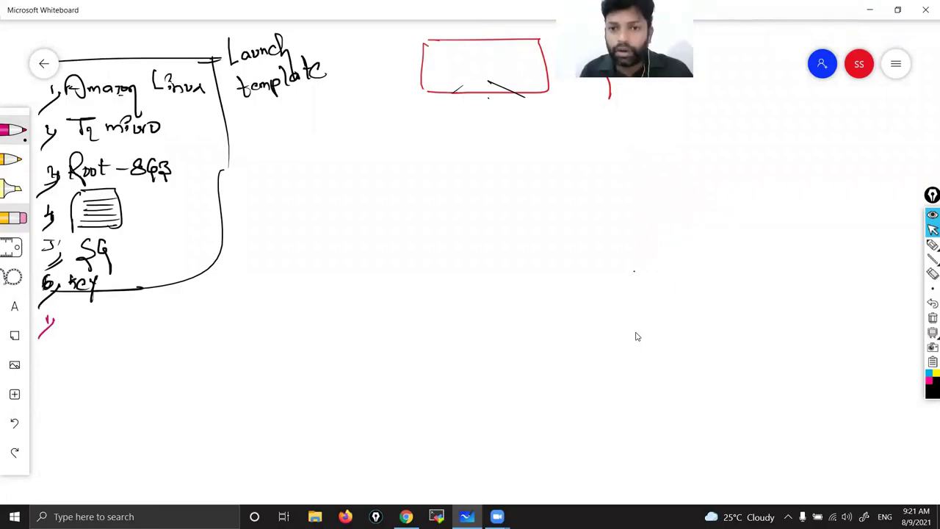
pyautogui.moveTo(78, 310)
pyautogui.mouseDown()
pyautogui.moveTo(74, 320)
pyautogui.moveTo(101, 316)
pyautogui.moveTo(94, 336)
pyautogui.mouseUp()
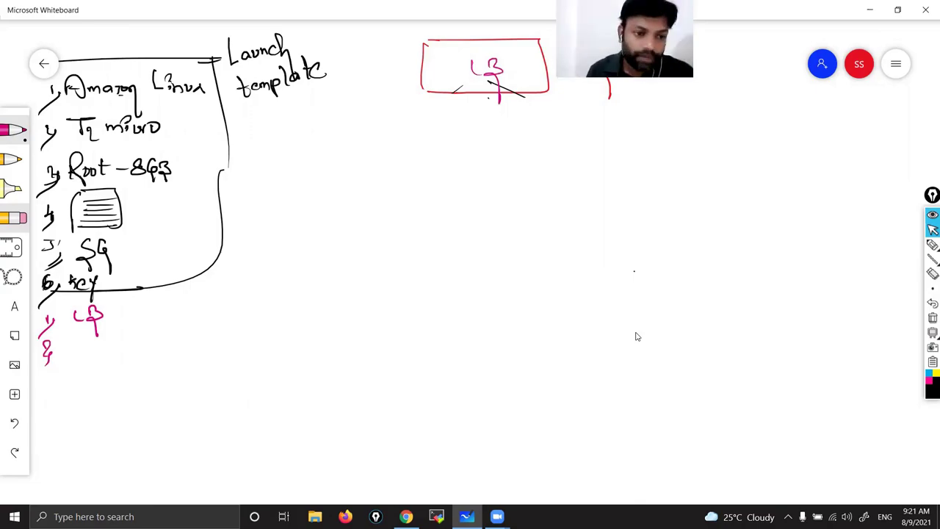
pyautogui.moveTo(69, 354)
pyautogui.mouseDown()
pyautogui.moveTo(86, 351)
pyautogui.moveTo(106, 370)
pyautogui.moveTo(121, 345)
pyautogui.moveTo(144, 345)
pyautogui.moveTo(142, 369)
pyautogui.mouseUp()
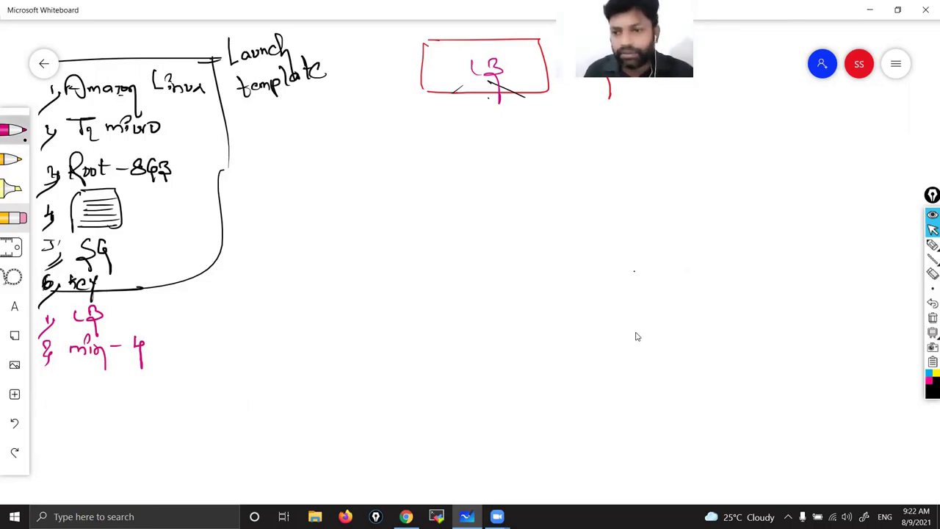
# In black, draw a row of four server boxes below the LB rectangle and connect each to it with a line
pyautogui.click(931, 230)
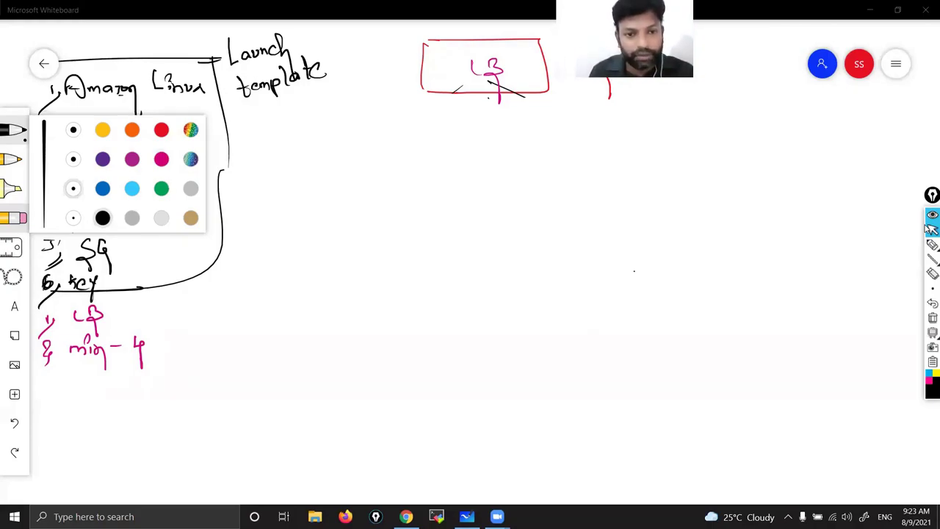
pyautogui.moveTo(298, 284)
pyautogui.mouseDown()
pyautogui.moveTo(352, 233)
pyautogui.moveTo(301, 285)
pyautogui.mouseUp()
pyautogui.moveTo(370, 235); pyautogui.dragTo(367, 276)
pyautogui.moveTo(360, 235); pyautogui.dragTo(393, 233)
pyautogui.moveTo(367, 278)
pyautogui.mouseDown()
pyautogui.moveTo(410, 236)
pyautogui.moveTo(416, 276)
pyautogui.mouseUp()
pyautogui.moveTo(413, 235); pyautogui.dragTo(458, 282)
pyautogui.moveTo(471, 237); pyautogui.dragTo(471, 277)
pyautogui.moveTo(463, 236); pyautogui.dragTo(512, 285)
pyautogui.moveTo(434, 94)
pyautogui.mouseDown()
pyautogui.moveTo(318, 242)
pyautogui.moveTo(370, 239)
pyautogui.mouseUp()
pyautogui.moveTo(477, 90)
pyautogui.mouseDown()
pyautogui.moveTo(424, 235)
pyautogui.moveTo(481, 262)
pyautogui.mouseUp()
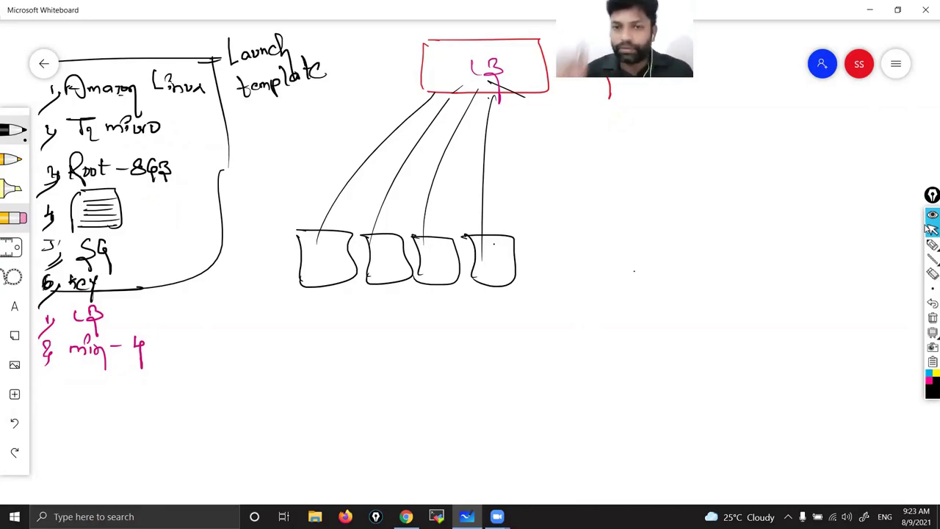
# In pink, write "3) >90 -" with a small ticked box and add a pink server box beside the four black ones
pyautogui.click(13, 130)
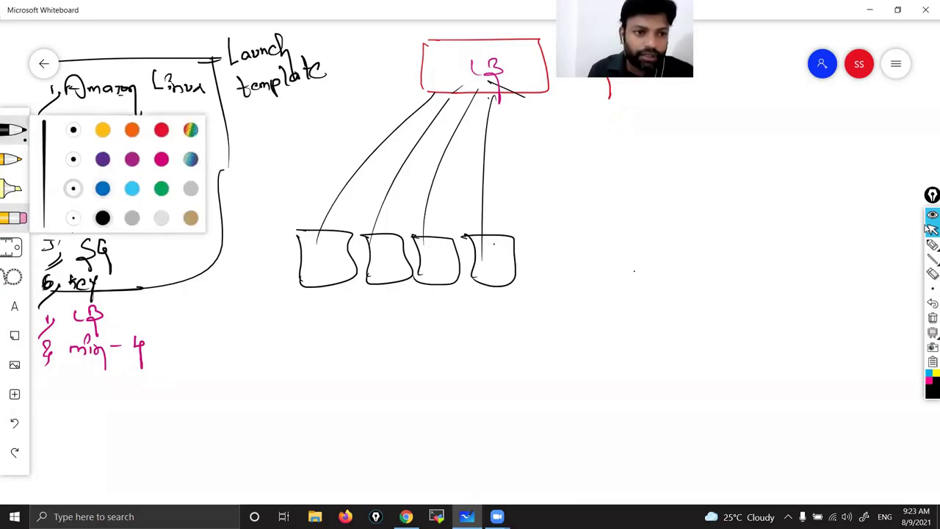
pyautogui.click(102, 157)
pyautogui.moveTo(49, 371); pyautogui.dragTo(44, 395)
pyautogui.moveTo(61, 389)
pyautogui.mouseDown()
pyautogui.moveTo(39, 410)
pyautogui.moveTo(92, 388)
pyautogui.moveTo(75, 396)
pyautogui.moveTo(102, 386)
pyautogui.moveTo(110, 394)
pyautogui.mouseUp()
pyautogui.click(107, 384)
pyautogui.moveTo(116, 381)
pyautogui.mouseDown()
pyautogui.moveTo(114, 392)
pyautogui.moveTo(116, 381)
pyautogui.mouseUp()
pyautogui.moveTo(127, 389); pyautogui.dragTo(182, 391)
pyautogui.moveTo(182, 391); pyautogui.dragTo(195, 363)
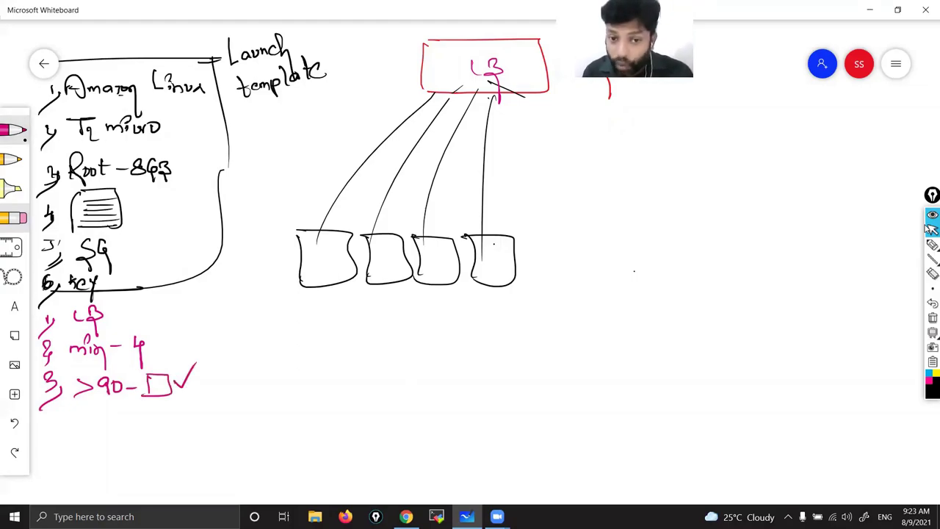
pyautogui.moveTo(534, 237); pyautogui.dragTo(533, 278)
pyautogui.moveTo(534, 235)
pyautogui.mouseDown()
pyautogui.moveTo(578, 235)
pyautogui.moveTo(536, 279)
pyautogui.mouseUp()
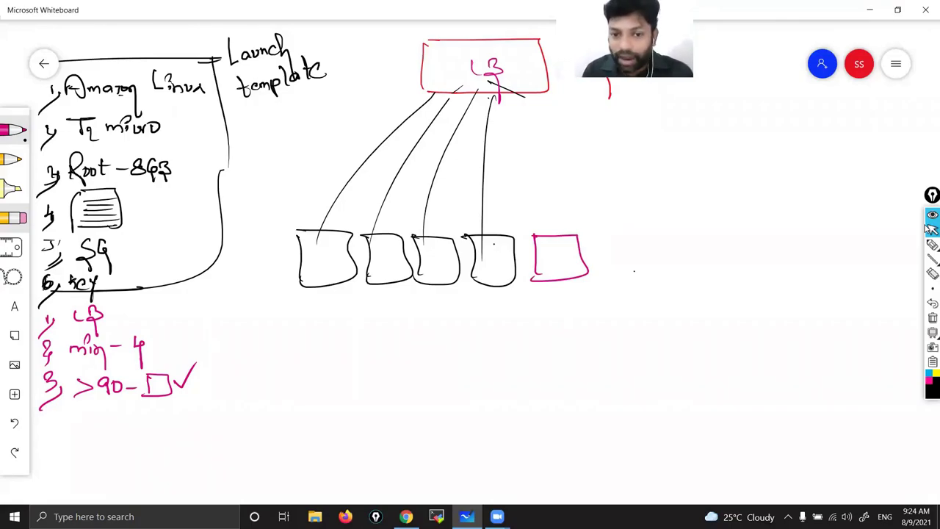
# Write "4) max - 10" in pink and extend the server row with five more pink boxes and a tick mark
pyautogui.moveTo(45, 411); pyautogui.dragTo(50, 429)
pyautogui.moveTo(56, 415)
pyautogui.mouseDown()
pyautogui.moveTo(54, 434)
pyautogui.moveTo(36, 440)
pyautogui.moveTo(94, 412)
pyautogui.moveTo(119, 410)
pyautogui.moveTo(110, 423)
pyautogui.moveTo(144, 422)
pyautogui.moveTo(153, 408)
pyautogui.mouseUp()
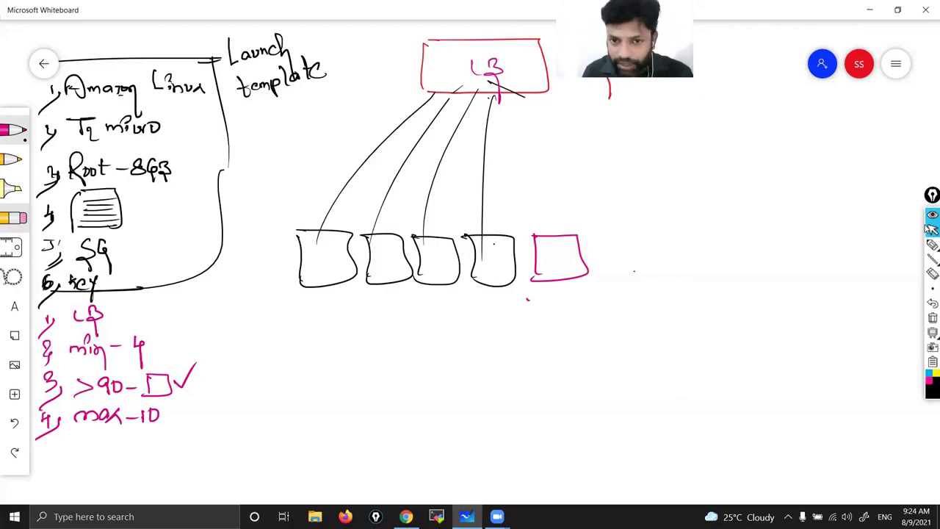
pyautogui.moveTo(598, 238)
pyautogui.mouseDown()
pyautogui.moveTo(629, 237)
pyautogui.moveTo(587, 283)
pyautogui.mouseUp()
pyautogui.moveTo(649, 239)
pyautogui.mouseDown()
pyautogui.moveTo(667, 233)
pyautogui.moveTo(659, 282)
pyautogui.mouseUp()
pyautogui.moveTo(716, 236)
pyautogui.mouseDown()
pyautogui.moveTo(749, 231)
pyautogui.moveTo(721, 279)
pyautogui.mouseUp()
pyautogui.moveTo(771, 236)
pyautogui.mouseDown()
pyautogui.moveTo(813, 231)
pyautogui.moveTo(776, 279)
pyautogui.mouseUp()
pyautogui.moveTo(831, 229); pyautogui.dragTo(832, 270)
pyautogui.moveTo(832, 230)
pyautogui.mouseDown()
pyautogui.moveTo(872, 257)
pyautogui.moveTo(834, 274)
pyautogui.moveTo(921, 245)
pyautogui.mouseUp()
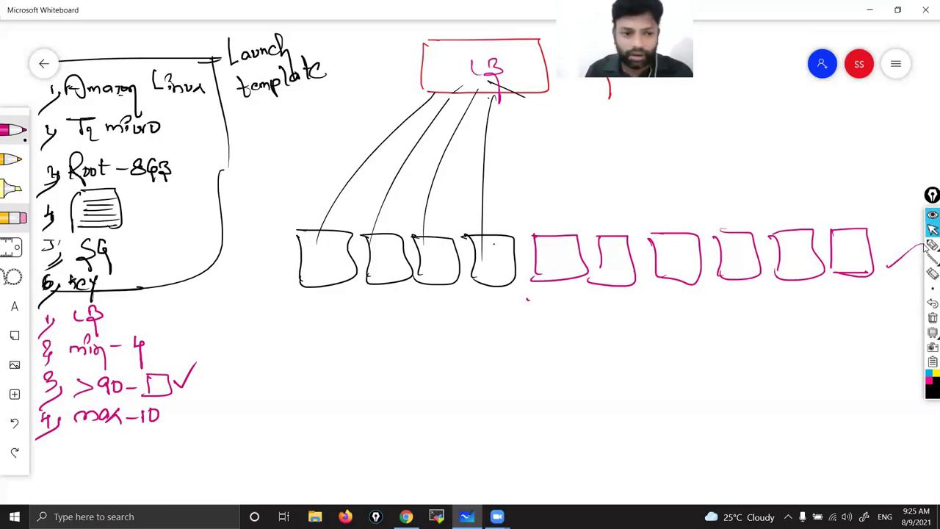
# Underline the 10 in the max entry and draw a double-headed pink arrow beneath the six pink server boxes
pyautogui.moveTo(143, 426); pyautogui.dragTo(169, 425)
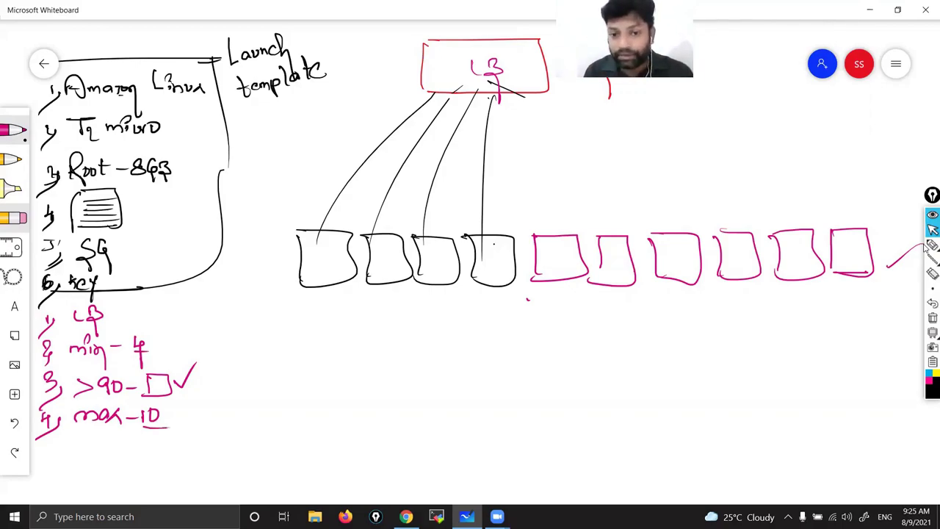
pyautogui.moveTo(535, 299); pyautogui.dragTo(857, 314)
pyautogui.moveTo(847, 297)
pyautogui.mouseDown()
pyautogui.moveTo(864, 305)
pyautogui.moveTo(826, 327)
pyautogui.mouseUp()
pyautogui.moveTo(563, 294)
pyautogui.mouseDown()
pyautogui.moveTo(551, 321)
pyautogui.moveTo(561, 317)
pyautogui.mouseUp()
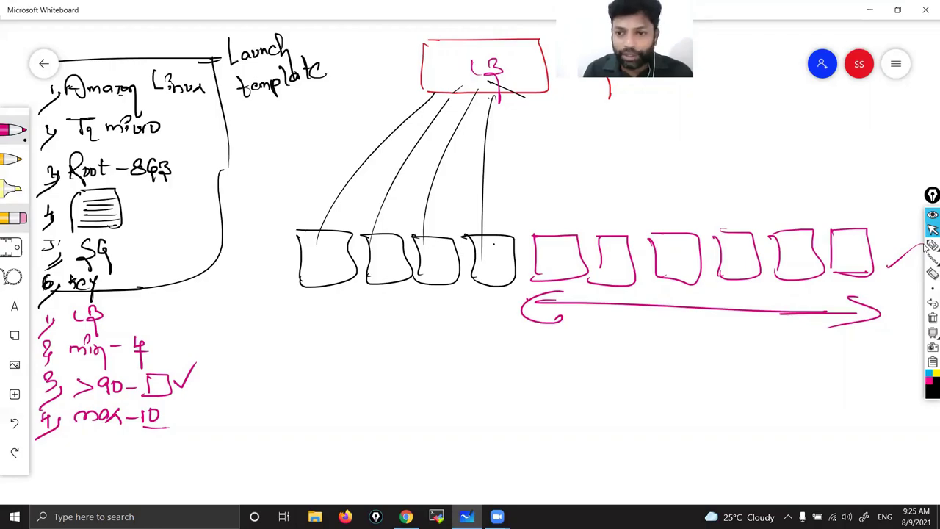
# Annotate in black by striking a line through the server row and ticking above the first four pink boxes
pyautogui.click(929, 245)
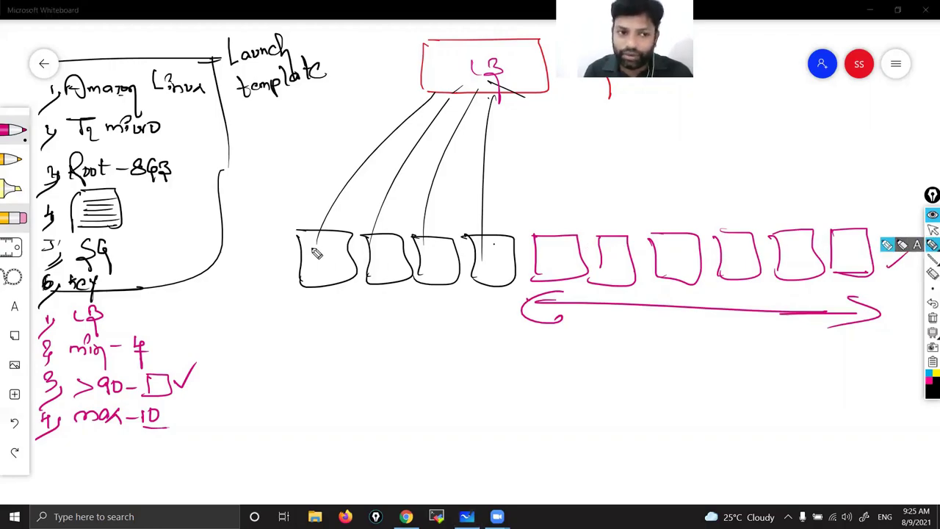
pyautogui.moveTo(293, 248); pyautogui.dragTo(499, 255)
pyautogui.moveTo(555, 224)
pyautogui.mouseDown()
pyautogui.moveTo(579, 200)
pyautogui.moveTo(621, 222)
pyautogui.mouseUp()
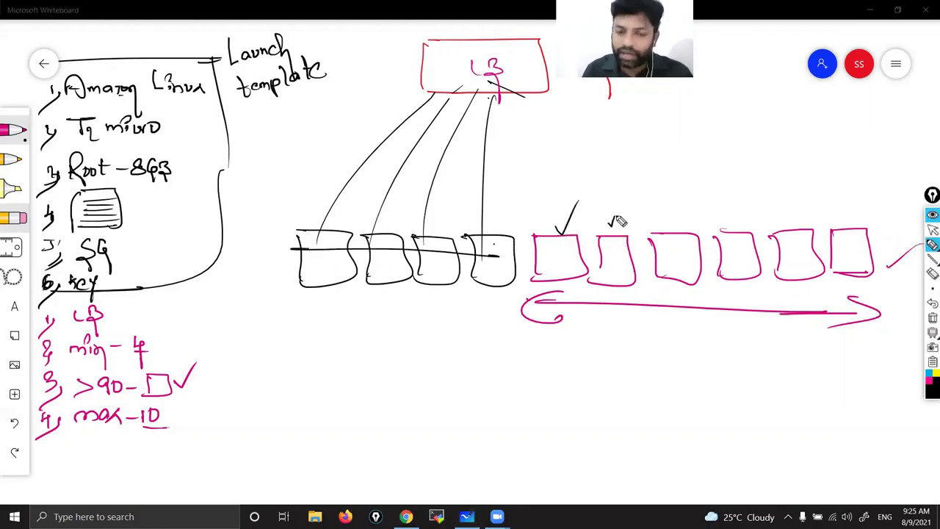
pyautogui.moveTo(490, 255); pyautogui.dragTo(569, 256)
pyautogui.moveTo(621, 235); pyautogui.dragTo(646, 208)
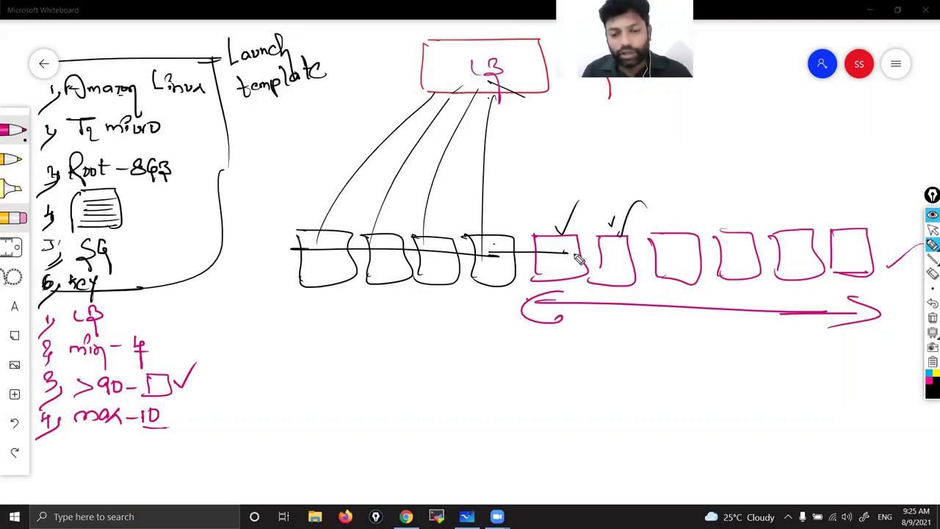
pyautogui.moveTo(534, 255); pyautogui.dragTo(696, 255)
pyautogui.moveTo(712, 210)
pyautogui.mouseDown()
pyautogui.moveTo(682, 234)
pyautogui.moveTo(730, 258)
pyautogui.mouseUp()
pyautogui.moveTo(734, 220); pyautogui.dragTo(769, 200)
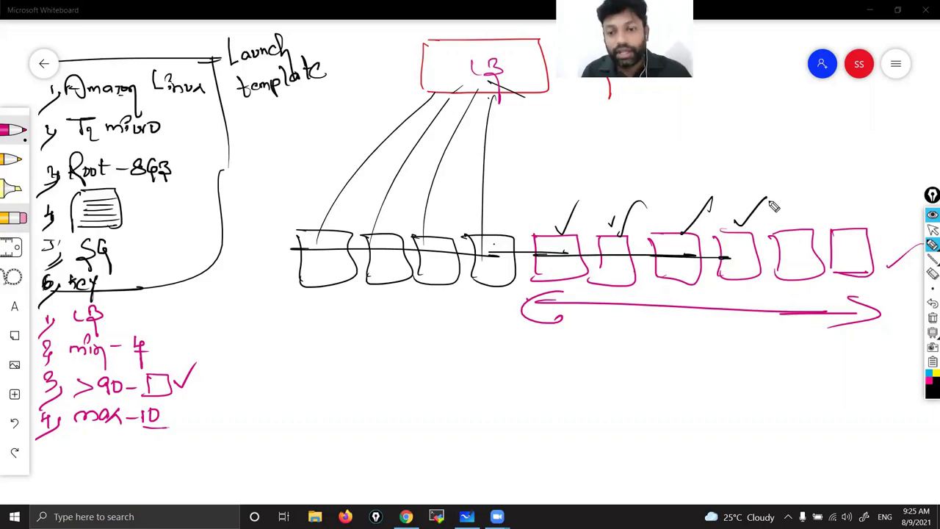
# Cross out the first four pink server boxes with black annotation strokes
pyautogui.moveTo(720, 308)
pyautogui.mouseDown()
pyautogui.moveTo(771, 240)
pyautogui.moveTo(796, 319)
pyautogui.mouseUp()
pyautogui.moveTo(710, 218); pyautogui.dragTo(636, 298)
pyautogui.moveTo(650, 232); pyautogui.dragTo(743, 280)
pyautogui.moveTo(558, 283); pyautogui.dragTo(639, 218)
pyautogui.moveTo(540, 222); pyautogui.dragTo(611, 300)
# Separate the black servers from the pink ones with two vertical lines, and clear all the black annotations
pyautogui.moveTo(534, 198); pyautogui.dragTo(506, 411)
pyautogui.moveTo(541, 174); pyautogui.dragTo(536, 404)
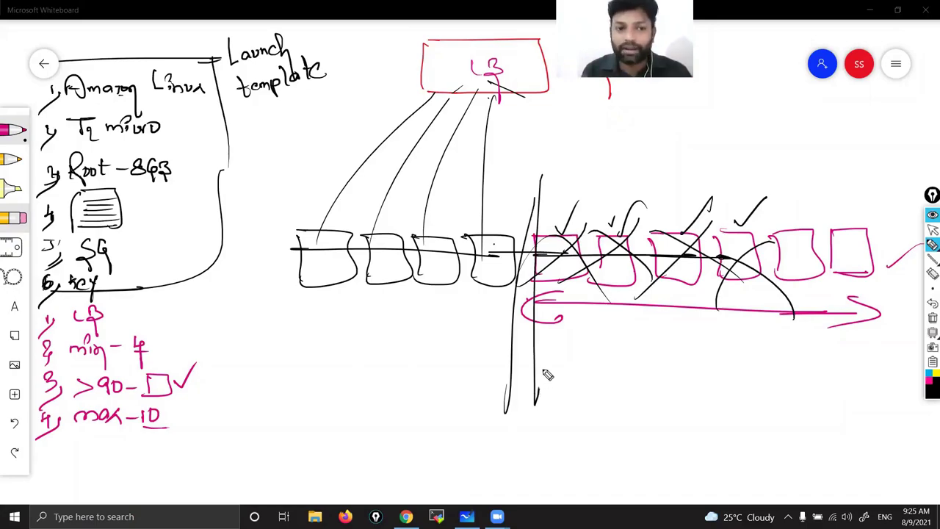
pyautogui.moveTo(163, 339); pyautogui.dragTo(153, 342)
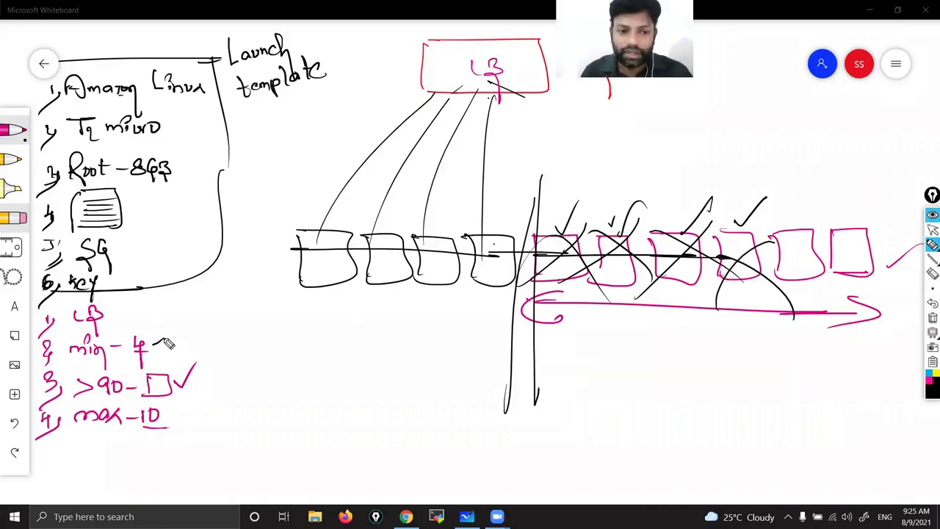
pyautogui.click(931, 319)
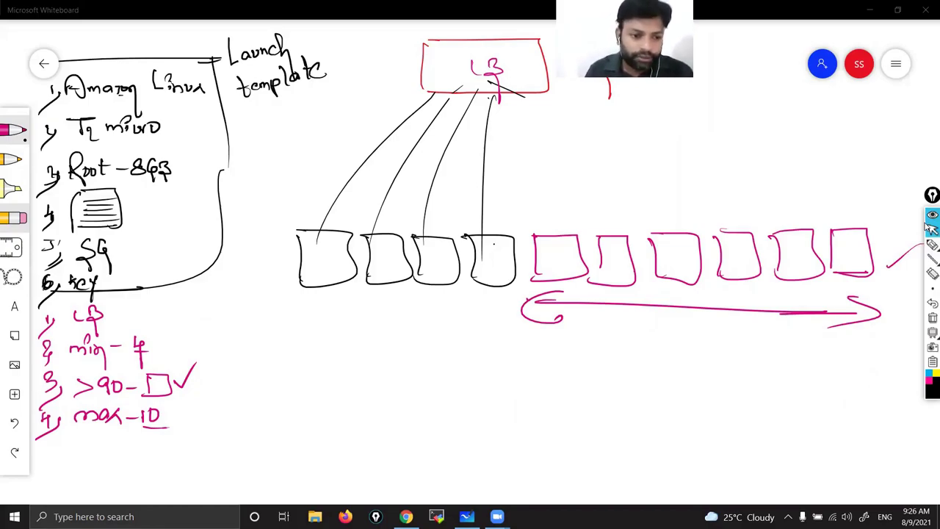
# Write "5) name" in pink, underline it, and close the pink list with a horizontal line below
pyautogui.moveTo(55, 443); pyautogui.dragTo(41, 455)
pyautogui.moveTo(60, 451); pyautogui.dragTo(44, 471)
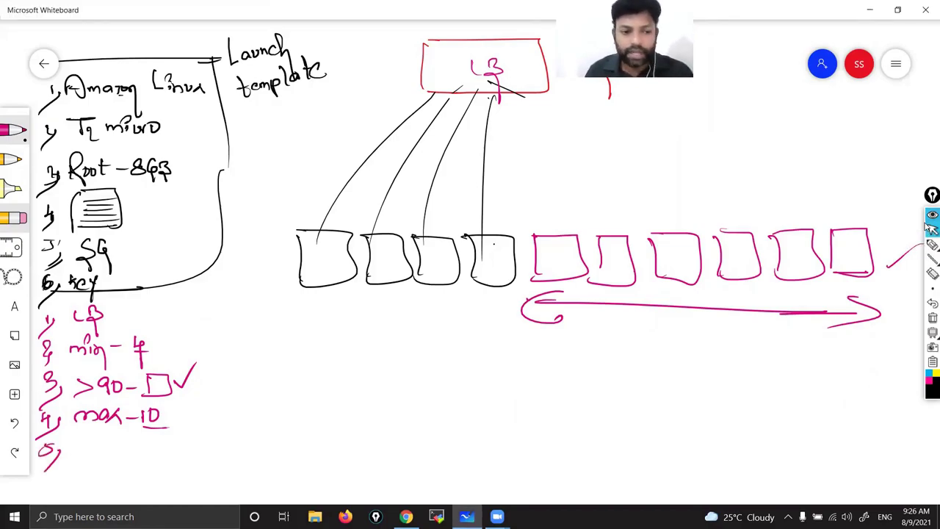
pyautogui.moveTo(74, 454)
pyautogui.mouseDown()
pyautogui.moveTo(86, 445)
pyautogui.moveTo(88, 454)
pyautogui.moveTo(137, 461)
pyautogui.mouseUp()
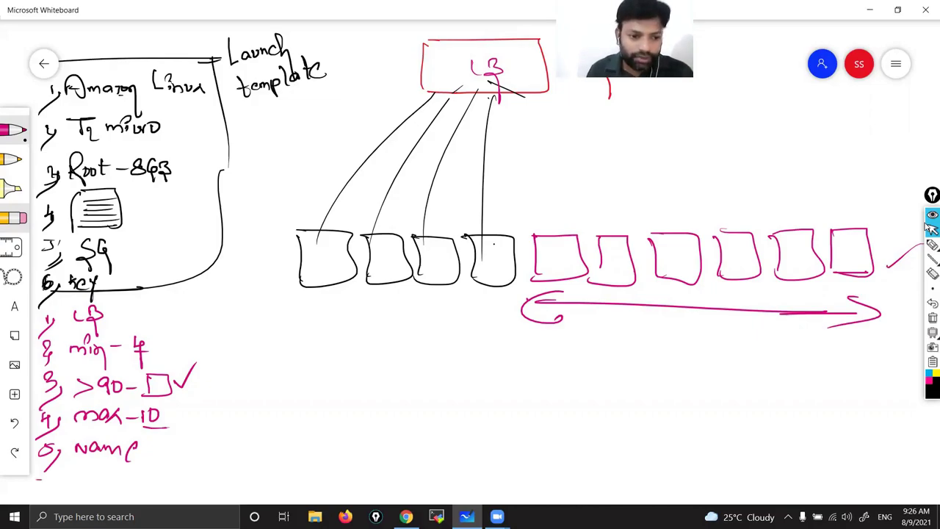
pyautogui.moveTo(36, 480); pyautogui.dragTo(198, 485)
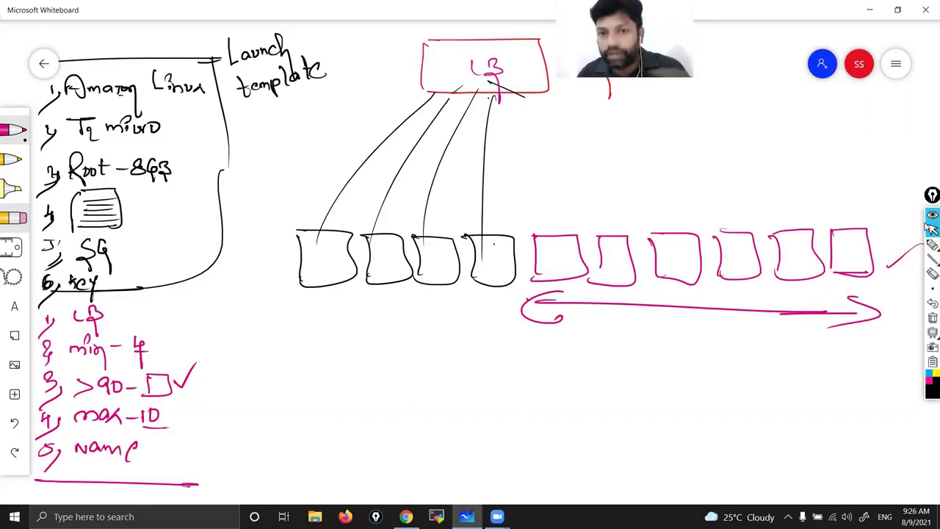
pyautogui.moveTo(73, 473); pyautogui.dragTo(141, 476)
# Draw a vertical pink line along the side of the pink list and label the list "Auto Scaling"
pyautogui.moveTo(212, 267)
pyautogui.mouseDown()
pyautogui.moveTo(210, 501)
pyautogui.moveTo(209, 482)
pyautogui.mouseUp()
pyautogui.moveTo(195, 447)
pyautogui.mouseDown()
pyautogui.moveTo(248, 460)
pyautogui.moveTo(259, 482)
pyautogui.moveTo(296, 463)
pyautogui.mouseUp()
pyautogui.moveTo(291, 463)
pyautogui.mouseDown()
pyautogui.moveTo(301, 491)
pyautogui.moveTo(282, 503)
pyautogui.moveTo(345, 484)
pyautogui.moveTo(354, 505)
pyautogui.mouseUp()
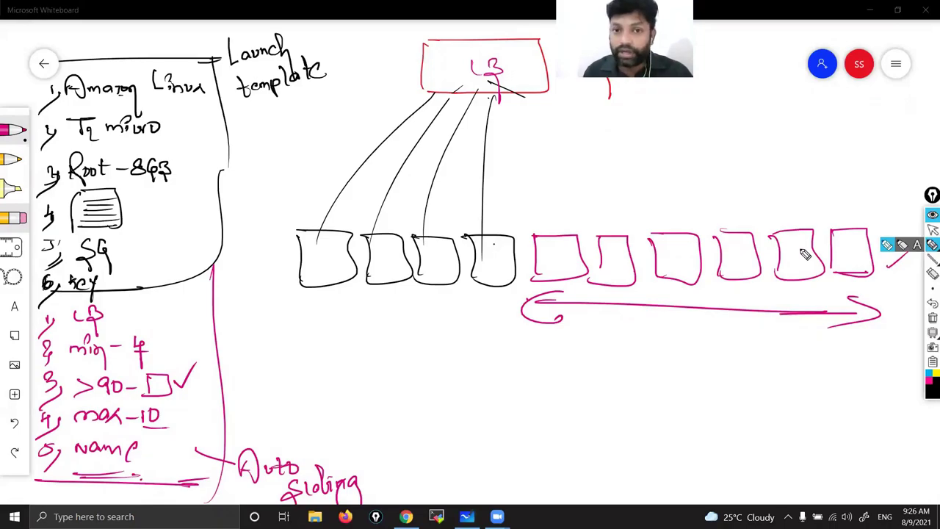
pyautogui.moveTo(184, 87)
pyautogui.mouseDown()
pyautogui.moveTo(176, 124)
pyautogui.moveTo(221, 224)
pyautogui.moveTo(211, 237)
pyautogui.mouseUp()
pyautogui.moveTo(174, 312)
pyautogui.mouseDown()
pyautogui.moveTo(193, 345)
pyautogui.moveTo(210, 432)
pyautogui.moveTo(189, 431)
pyautogui.mouseUp()
pyautogui.click(932, 302)
pyautogui.click(931, 303)
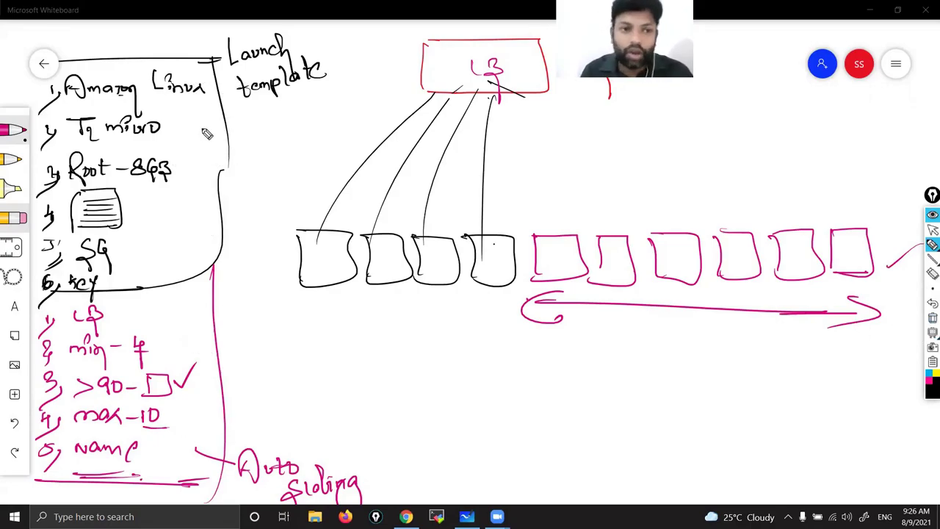
# Draw a black zigzag beside the launch template list and a slanted line from its fourth item
pyautogui.moveTo(197, 111)
pyautogui.mouseDown()
pyautogui.moveTo(245, 195)
pyautogui.moveTo(211, 215)
pyautogui.mouseUp()
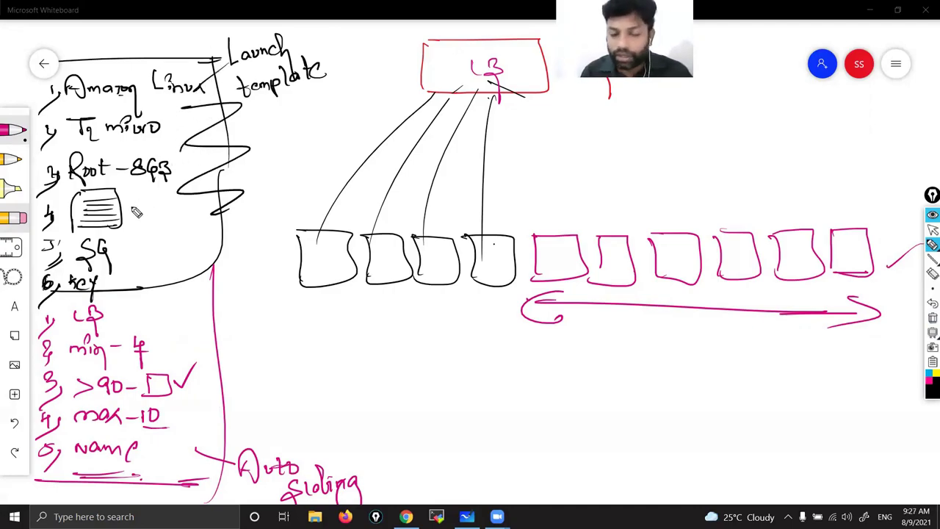
pyautogui.moveTo(131, 208); pyautogui.dragTo(181, 183)
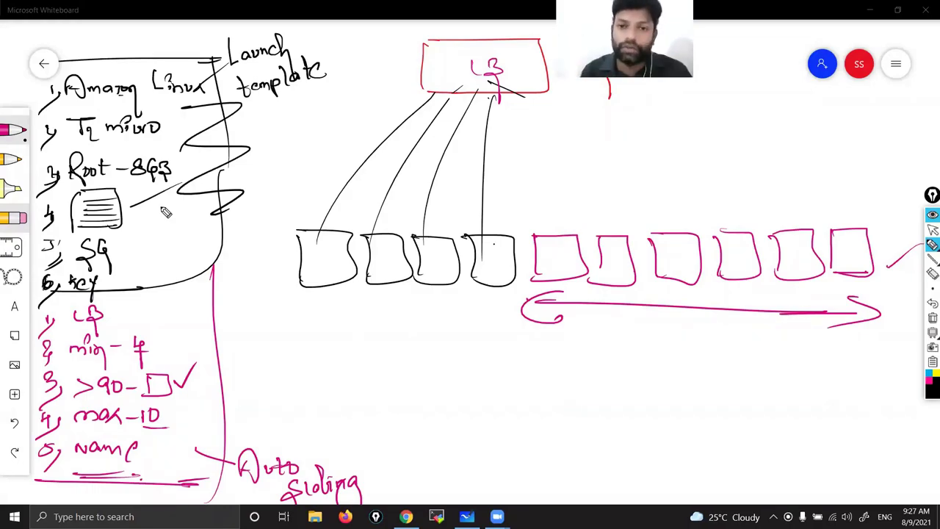
# Highlight the launch template and Auto Scaling lists with temporary black zigzags, clear all the annotations, and leave the annotation pen
pyautogui.moveTo(172, 301)
pyautogui.mouseDown()
pyautogui.moveTo(213, 317)
pyautogui.moveTo(163, 424)
pyautogui.mouseUp()
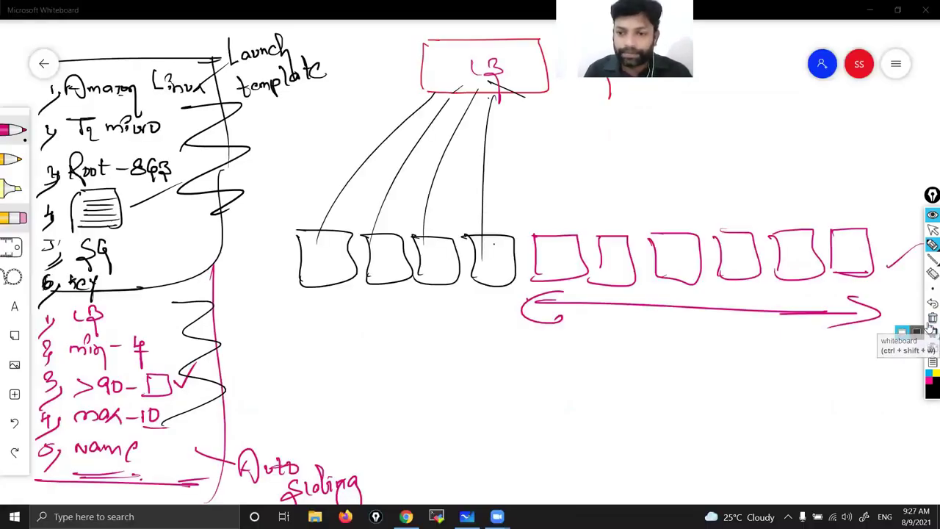
pyautogui.click(931, 318)
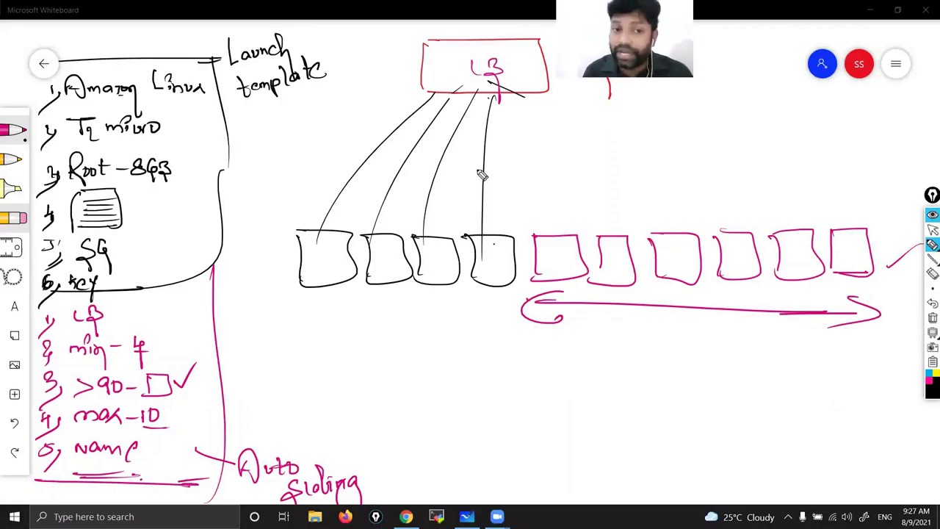
pyautogui.moveTo(194, 88)
pyautogui.mouseDown()
pyautogui.moveTo(170, 207)
pyautogui.moveTo(206, 250)
pyautogui.mouseUp()
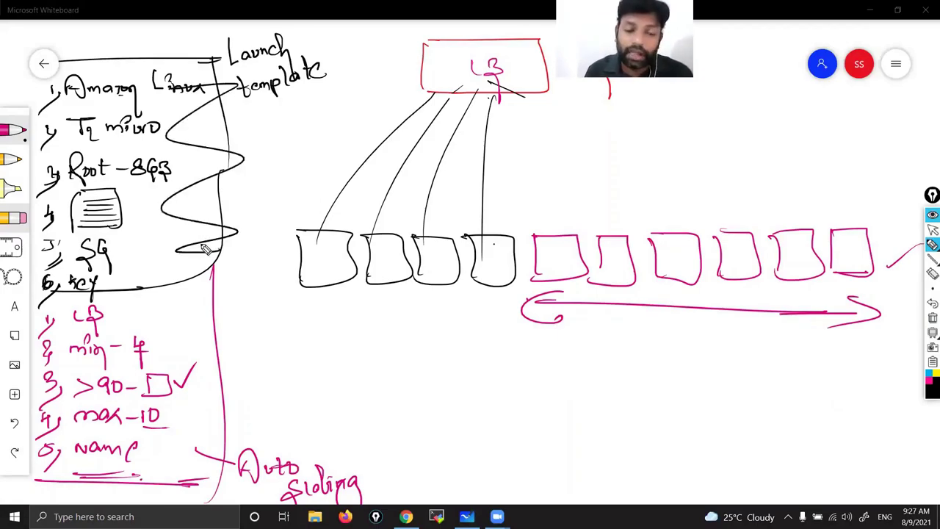
pyautogui.moveTo(163, 299)
pyautogui.mouseDown()
pyautogui.moveTo(197, 434)
pyautogui.moveTo(249, 433)
pyautogui.mouseUp()
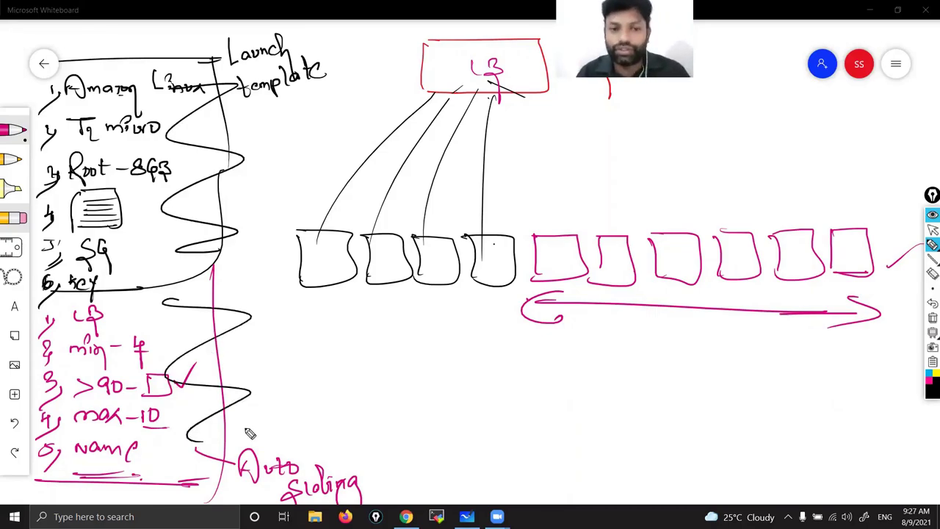
pyautogui.click(931, 318)
pyautogui.click(931, 245)
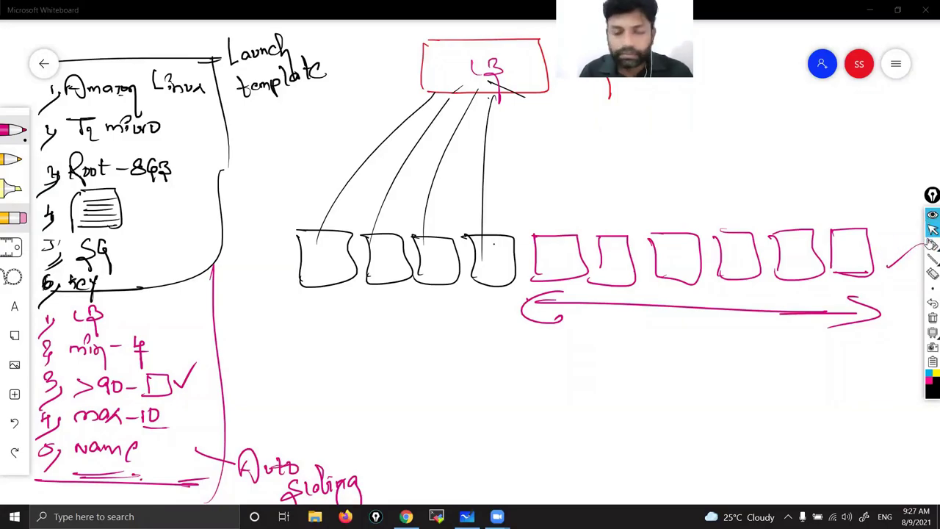
# Write a circled "A" and "LB" in blue above the launch template list, and draw a blue box around them
pyautogui.click(354, 20)
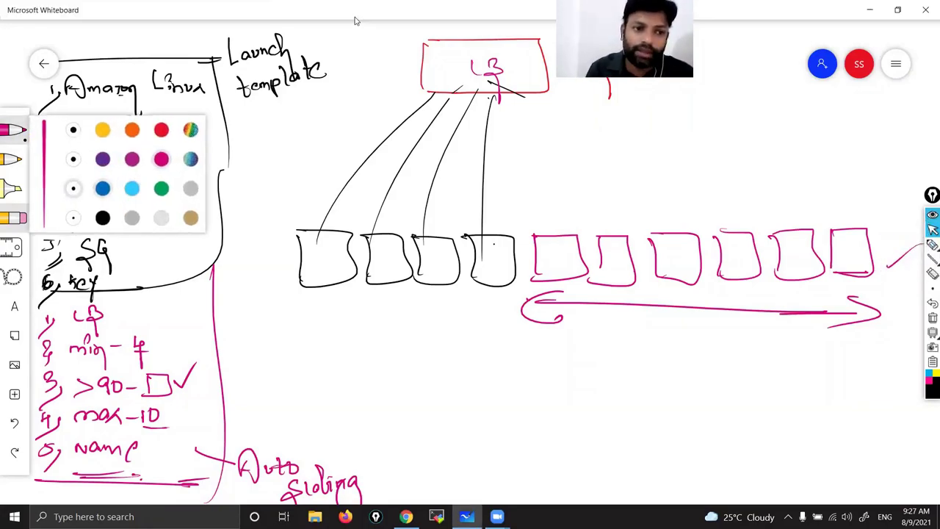
pyautogui.moveTo(66, 44)
pyautogui.mouseDown()
pyautogui.moveTo(66, 34)
pyautogui.moveTo(68, 58)
pyautogui.mouseUp()
pyautogui.moveTo(106, 30)
pyautogui.mouseDown()
pyautogui.moveTo(107, 46)
pyautogui.moveTo(132, 36)
pyautogui.moveTo(139, 47)
pyautogui.mouseUp()
pyautogui.moveTo(107, 46); pyautogui.dragTo(123, 46)
pyautogui.moveTo(60, 26)
pyautogui.mouseDown()
pyautogui.moveTo(199, 22)
pyautogui.moveTo(216, 64)
pyautogui.mouseUp()
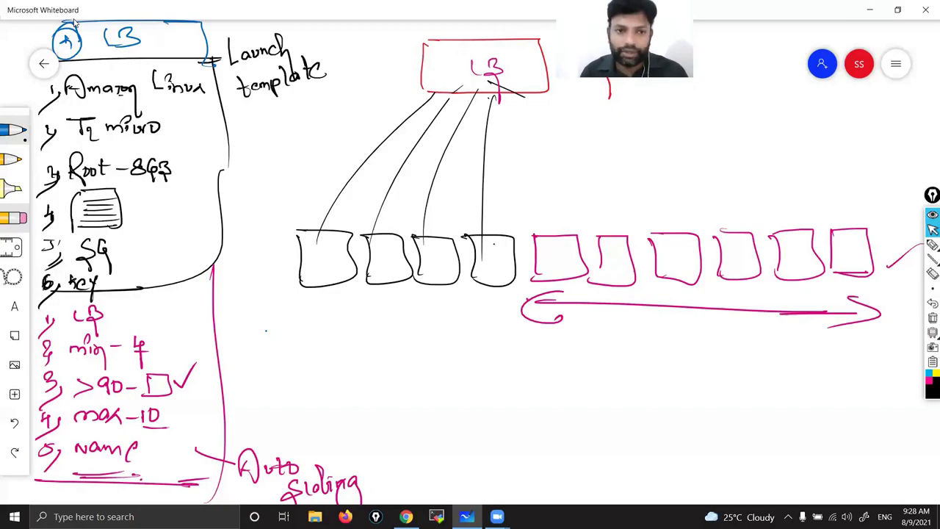
# Draw black annotation lines from below the launch template list toward the servers and a tick at the first server
pyautogui.click(932, 245)
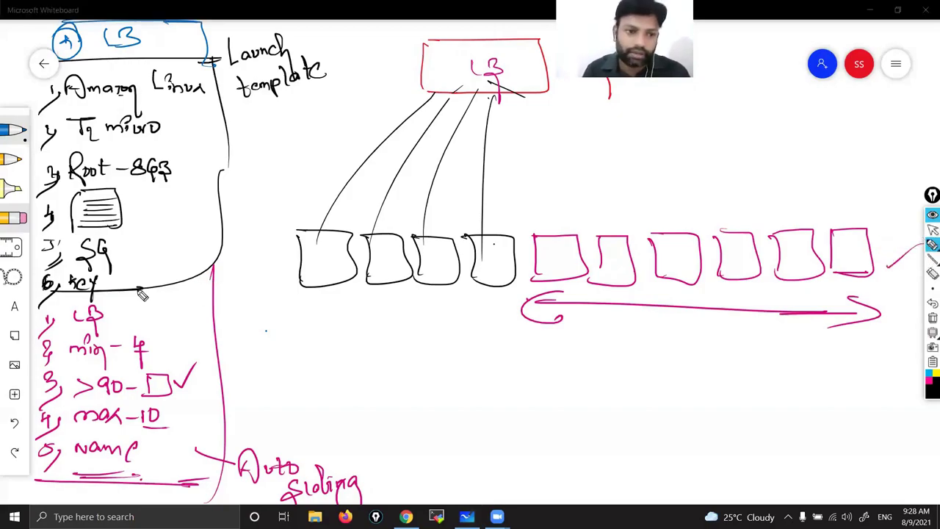
pyautogui.moveTo(296, 309)
pyautogui.mouseDown()
pyautogui.moveTo(310, 300)
pyautogui.moveTo(273, 274)
pyautogui.moveTo(340, 218)
pyautogui.mouseUp()
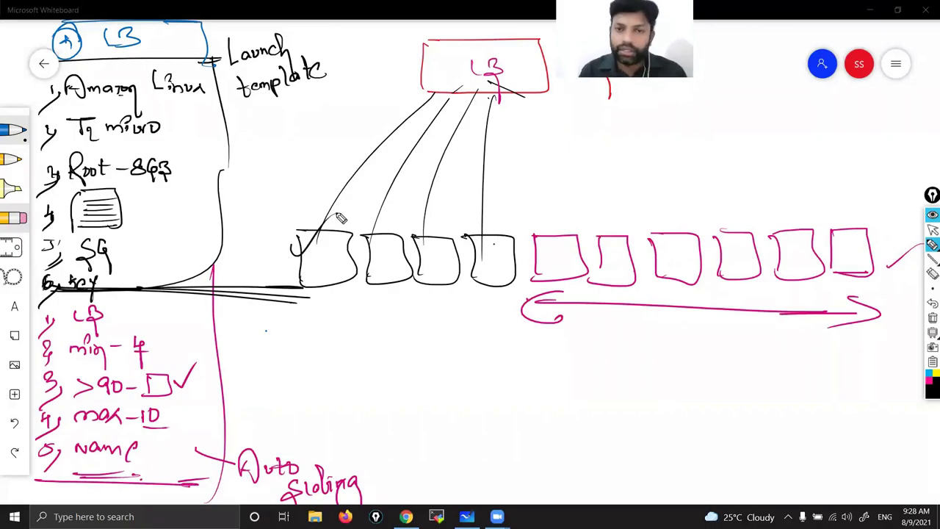
pyautogui.click(931, 230)
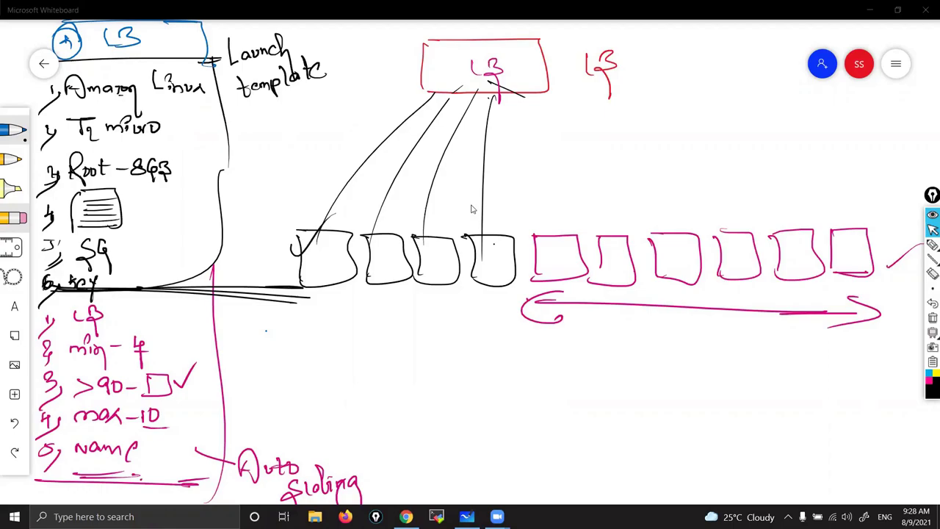
pyautogui.click(931, 244)
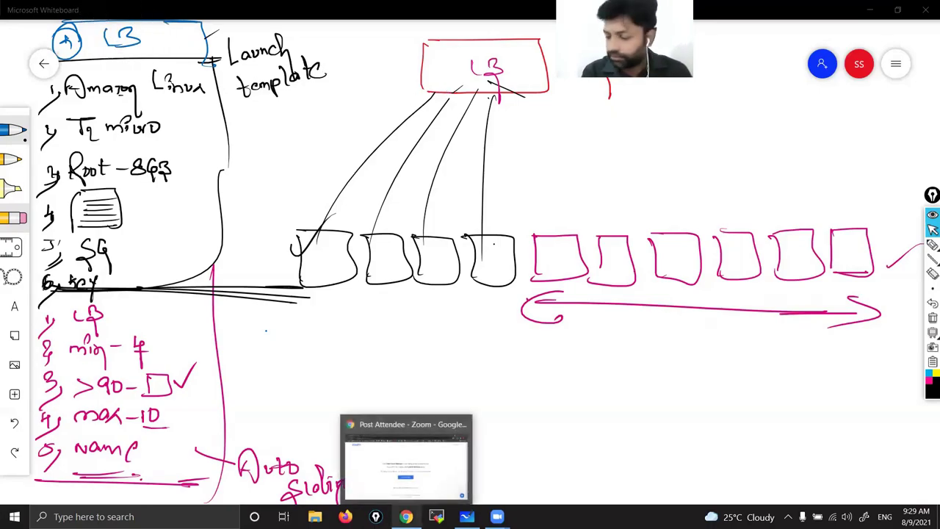
# Switch to Chrome, open aws.amazon.com/console/, and sign in to the AWS Management Console
pyautogui.click(406, 517)
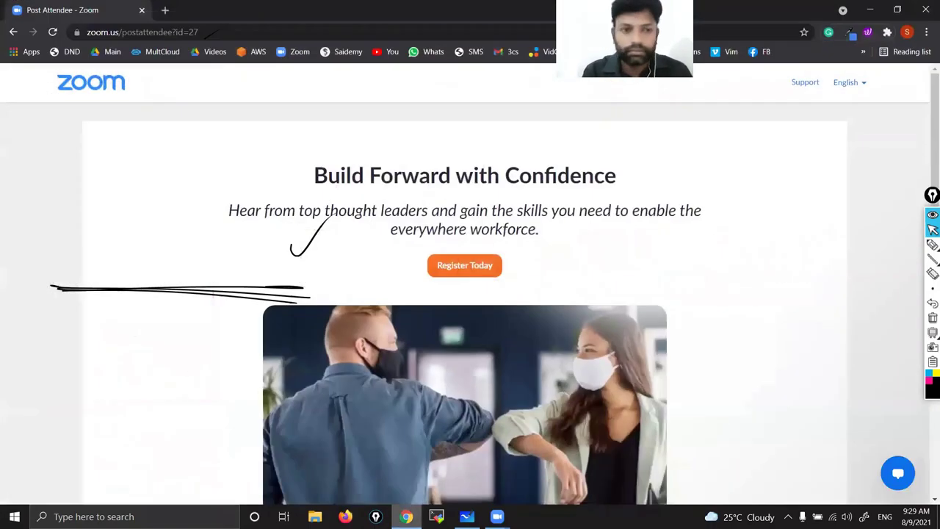
pyautogui.click(248, 32)
pyautogui.write('aws.amazon.com/console/')
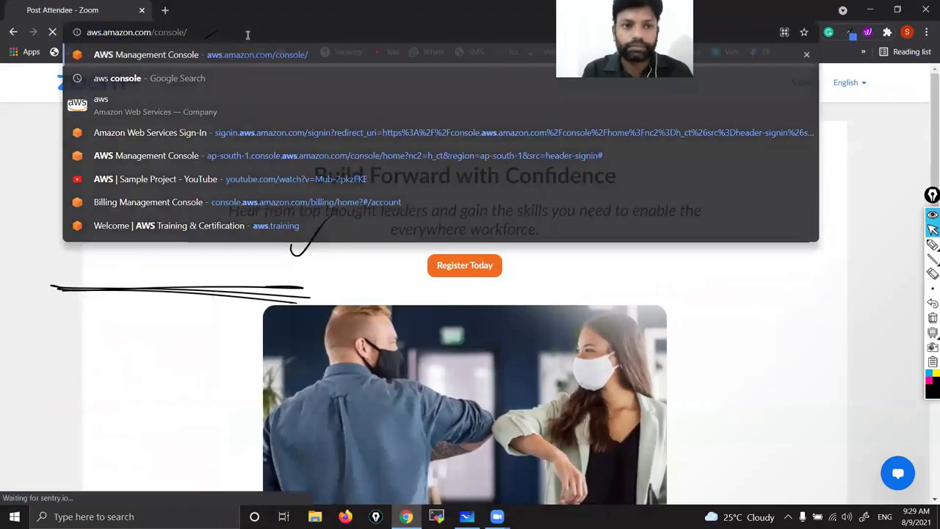
pyautogui.press('Return')
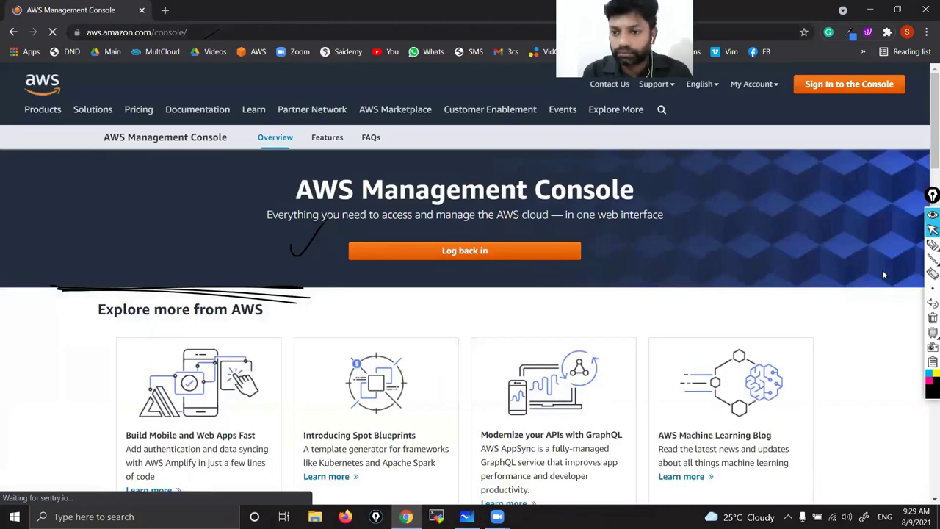
pyautogui.click(834, 89)
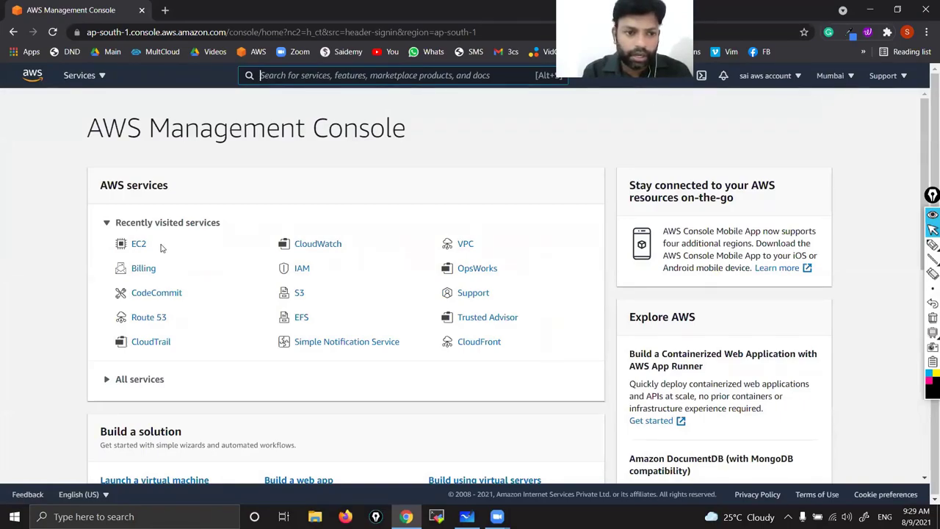
# Open the EC2 service, check its Instances list, and go back to the EC2 dashboard
pyautogui.click(138, 246)
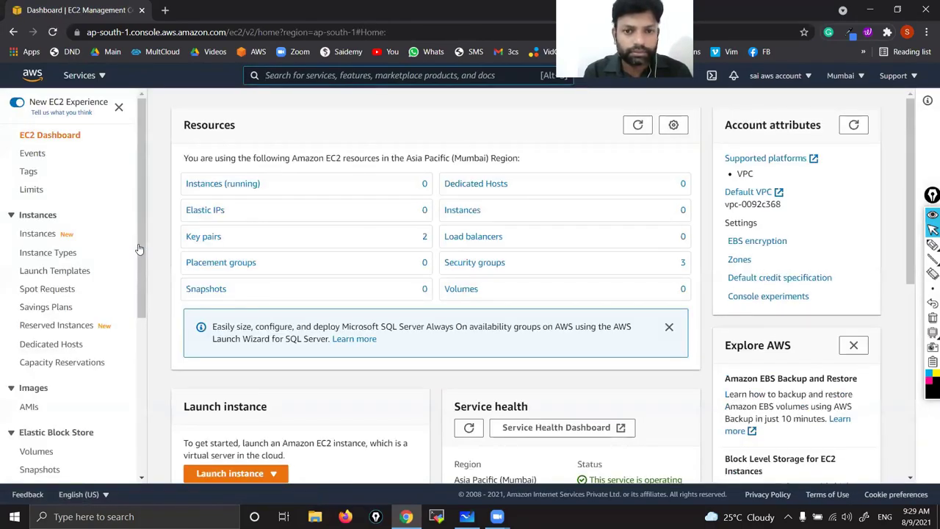
pyautogui.click(470, 213)
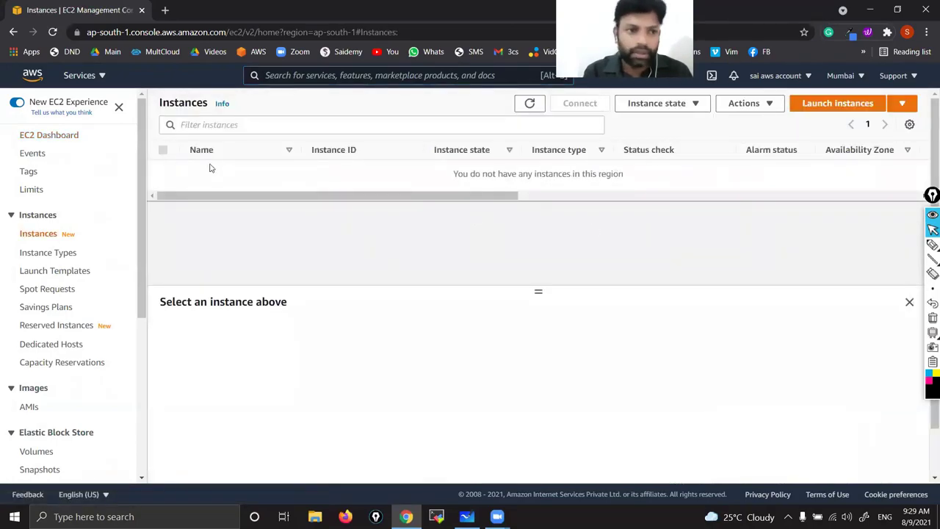
pyautogui.click(65, 137)
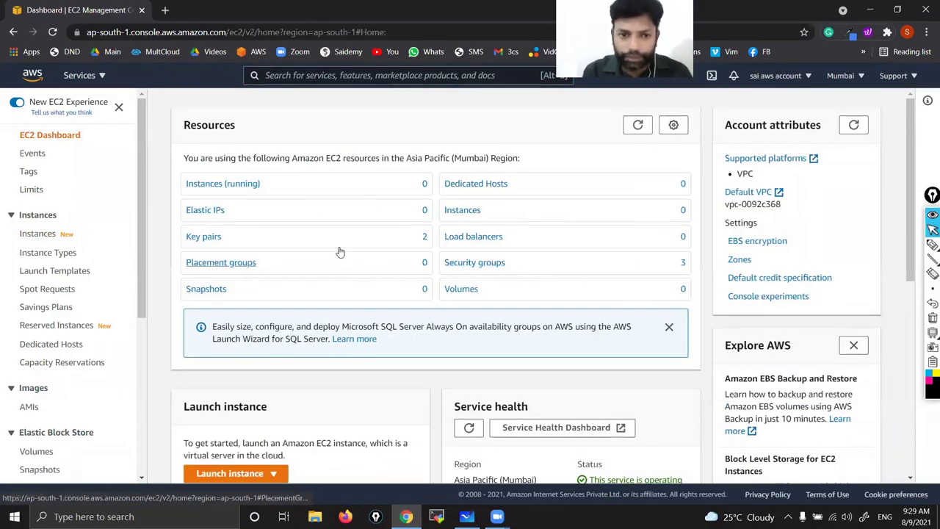
# Delete the LinSG and DockerSG security groups, confirming with "delete"
pyautogui.click(477, 268)
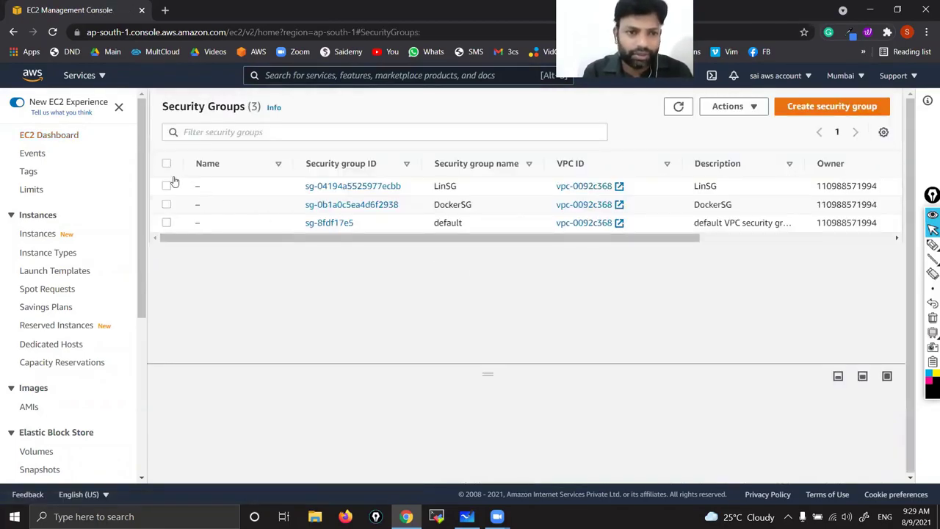
pyautogui.click(166, 186)
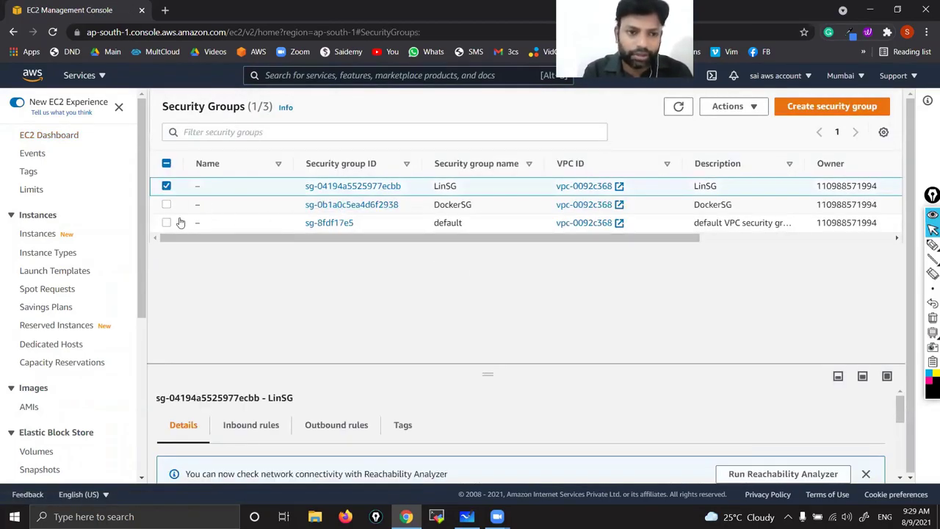
pyautogui.click(167, 205)
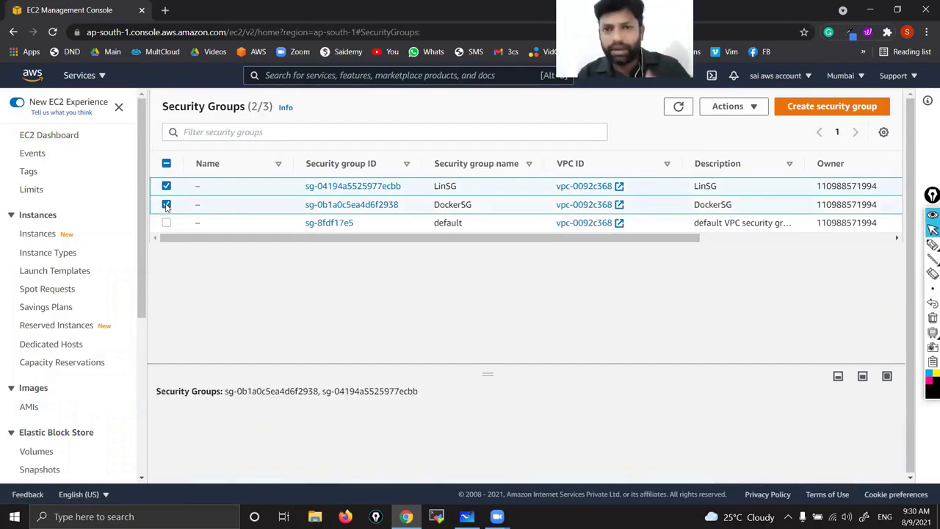
pyautogui.click(763, 111)
pyautogui.scroll(-2, 749, 188)
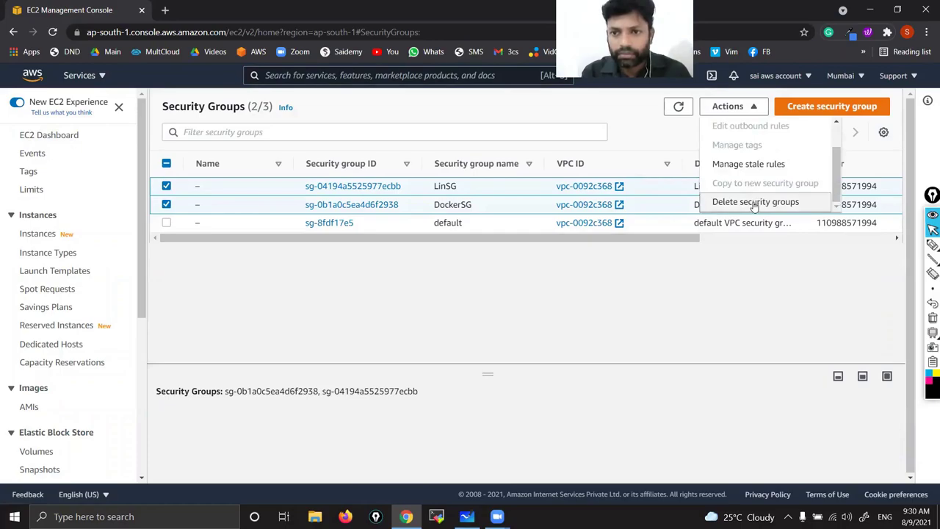
pyautogui.click(749, 201)
pyautogui.click(634, 329)
pyautogui.write('delete')
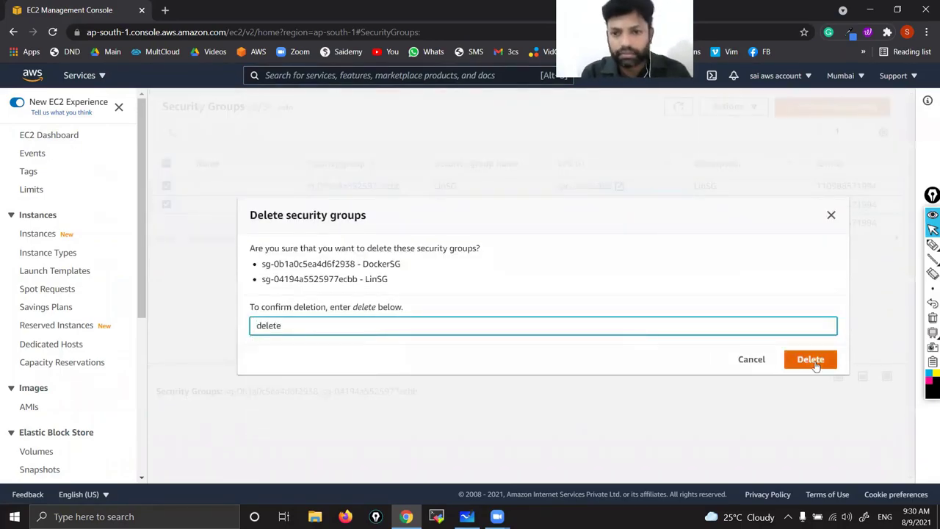
pyautogui.click(812, 361)
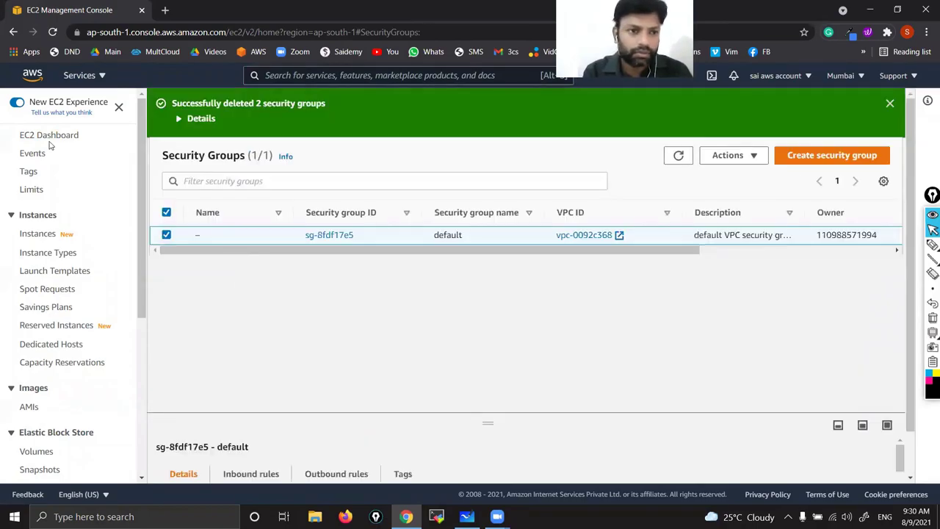
# Delete the 28Linux and Docker930pm key pairs, confirming with "delete"
pyautogui.click(48, 138)
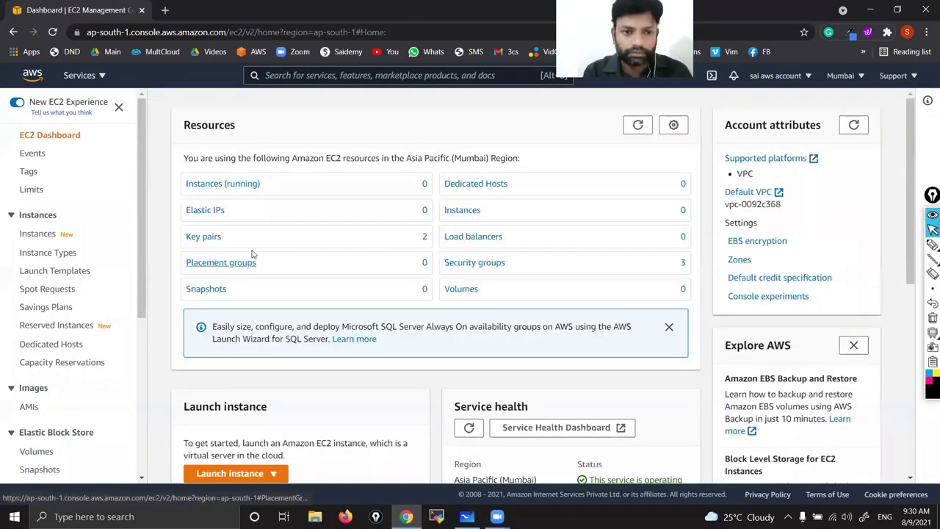
pyautogui.click(209, 237)
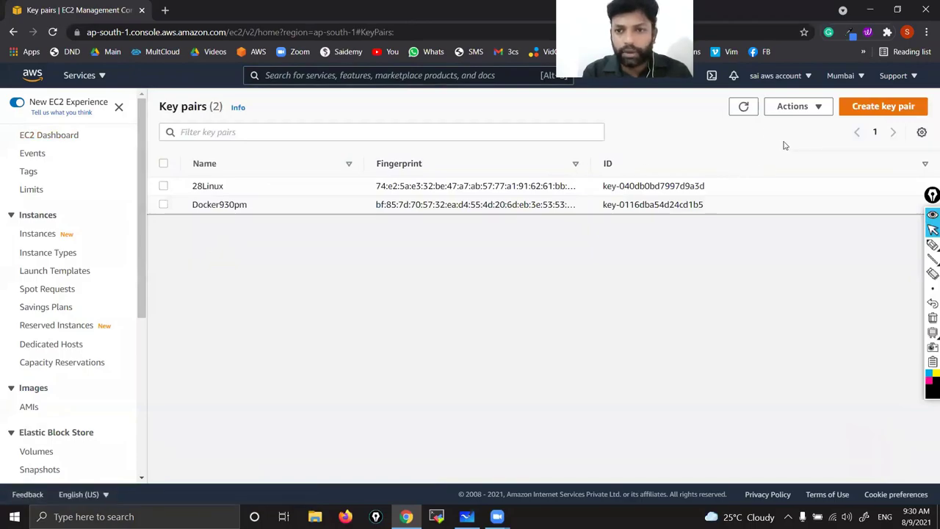
pyautogui.click(164, 164)
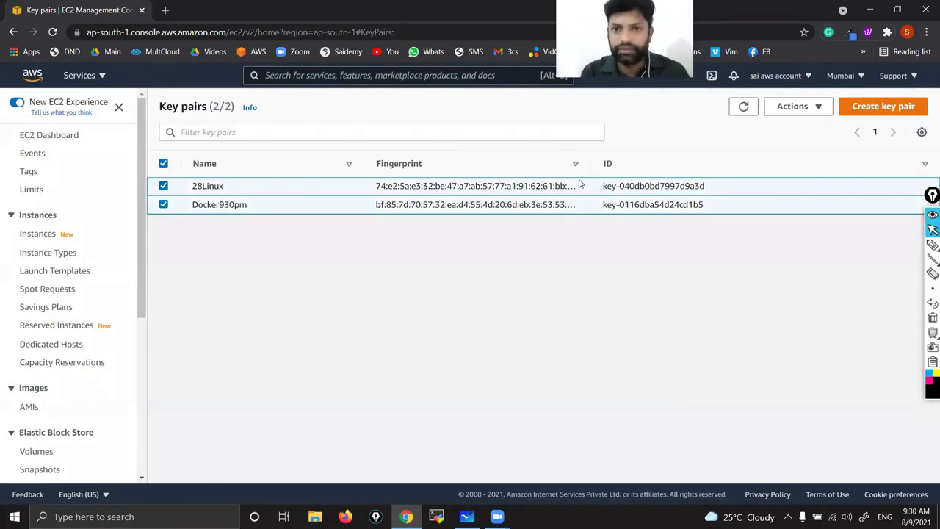
pyautogui.click(796, 106)
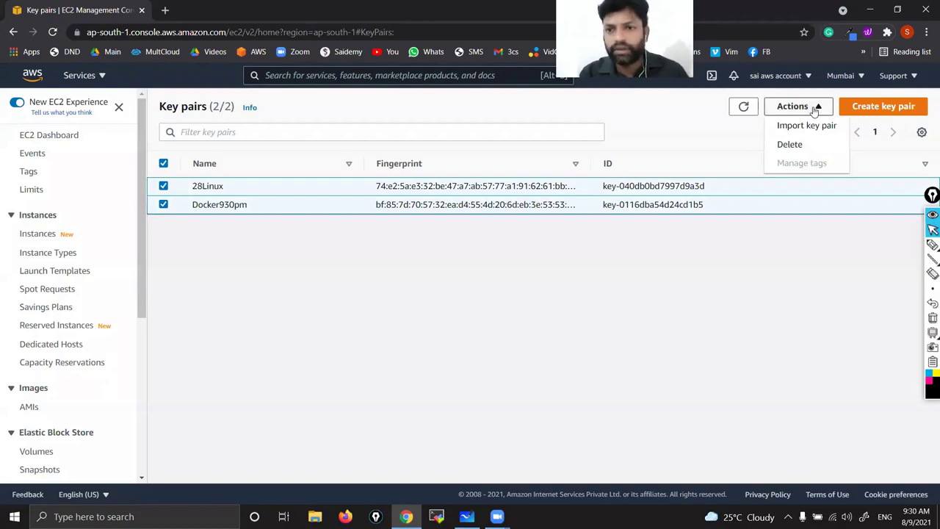
pyautogui.click(799, 145)
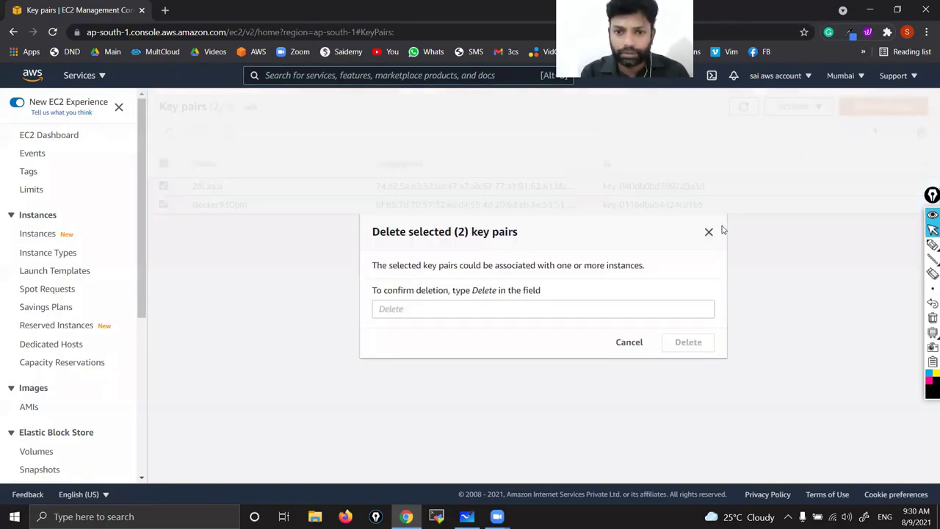
pyautogui.click(614, 304)
pyautogui.write('delete')
pyautogui.click(694, 342)
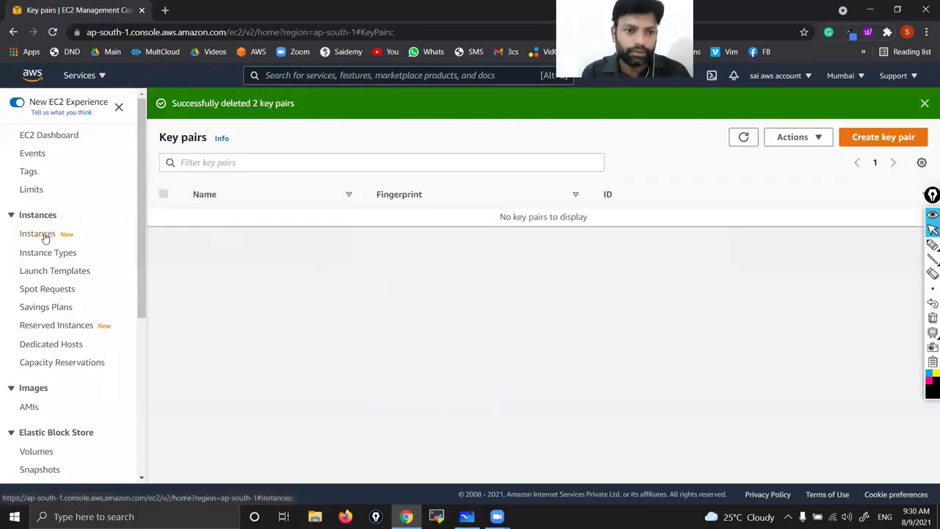
# Go back to the EC2 dashboard and refresh its Resources overview
pyautogui.click(46, 137)
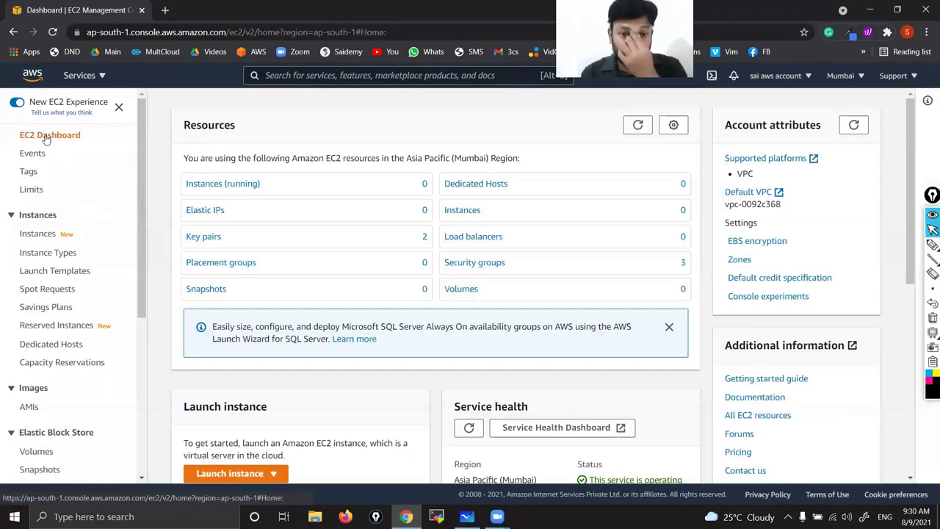
pyautogui.click(638, 125)
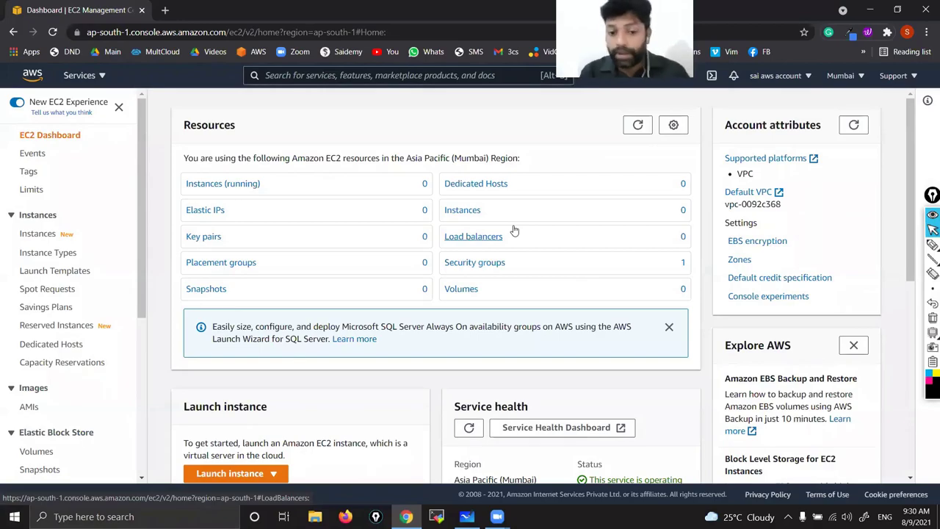
# Open the Load Balancers page, start creating a Classic Load Balancer and name it MyLB
pyautogui.hotkey('alt', 'Tab')
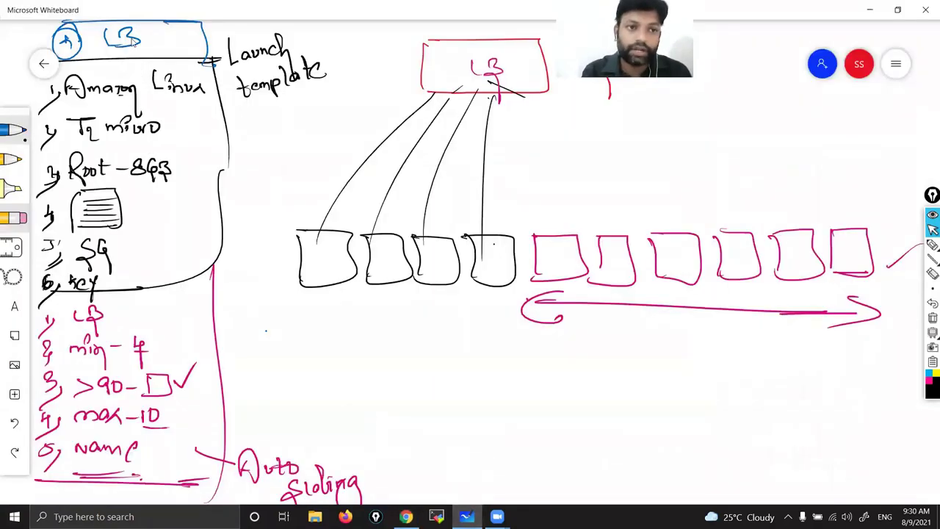
pyautogui.click(408, 515)
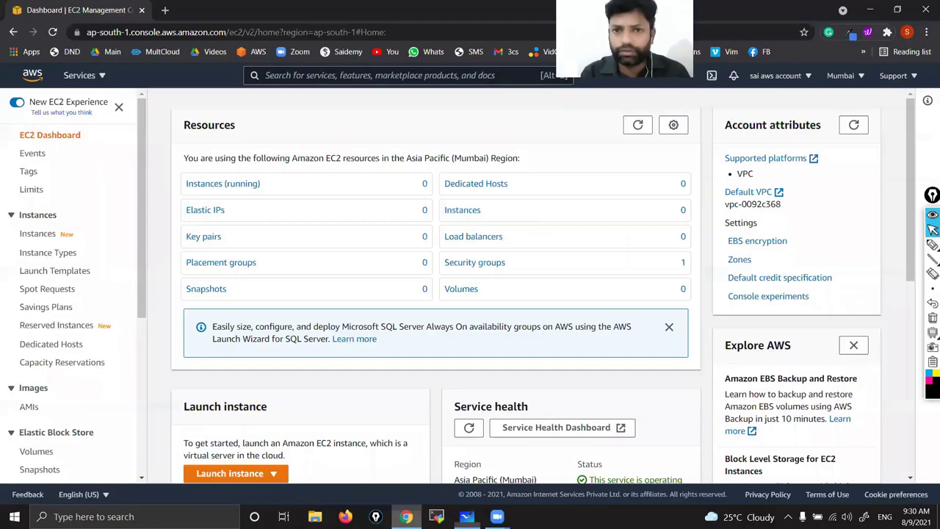
pyautogui.scroll(-4, 60, 367)
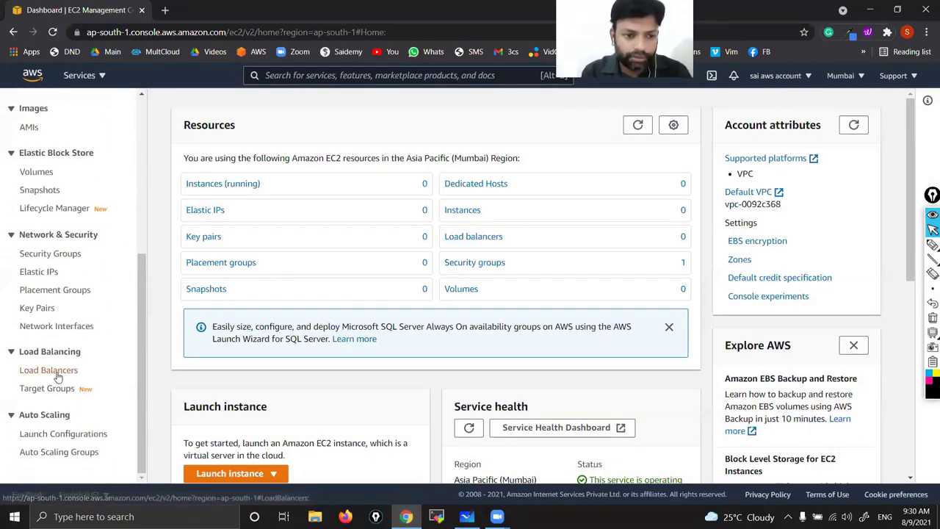
pyautogui.click(48, 370)
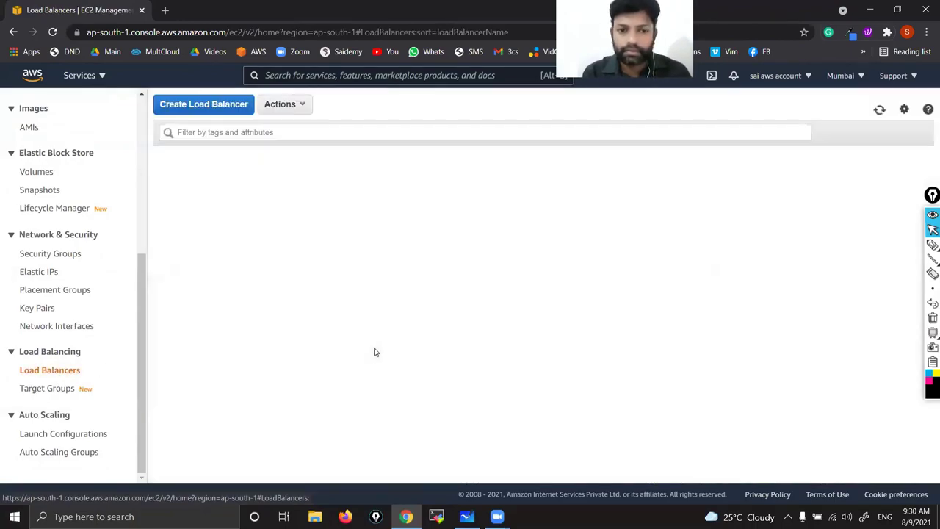
pyautogui.click(204, 105)
pyautogui.scroll(-3, 659, 350)
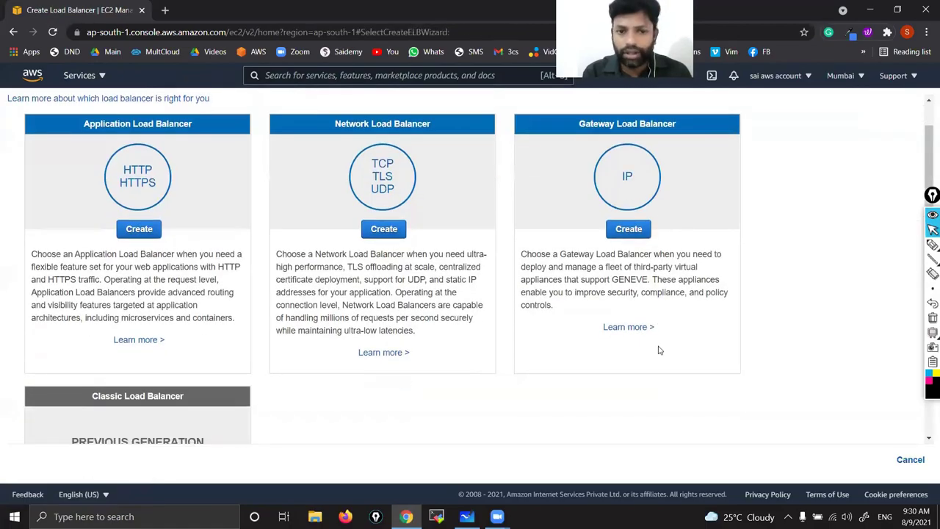
pyautogui.click(149, 330)
pyautogui.click(149, 328)
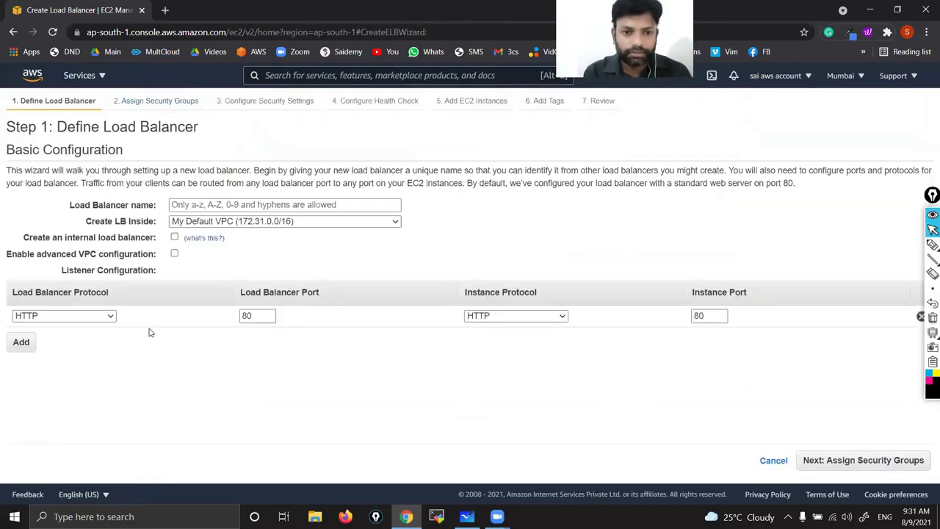
pyautogui.click(322, 205)
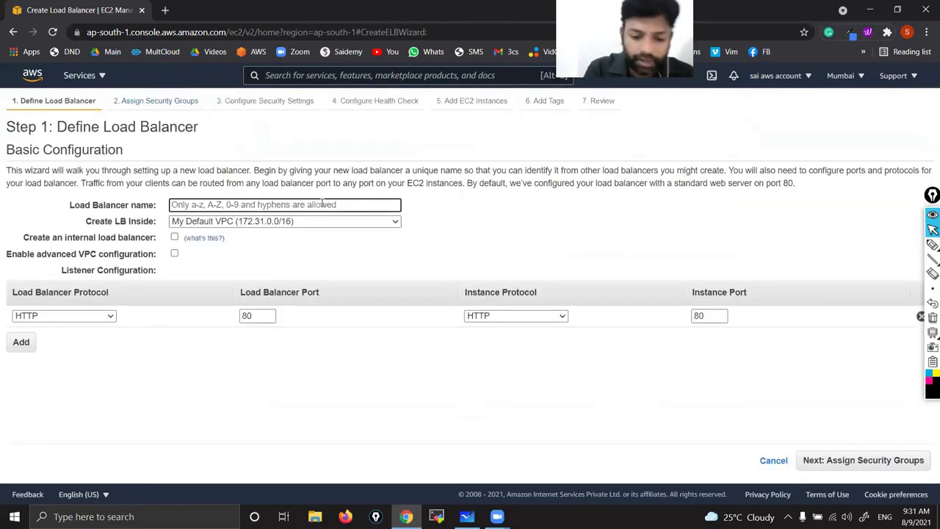
pyautogui.write('MyLB')
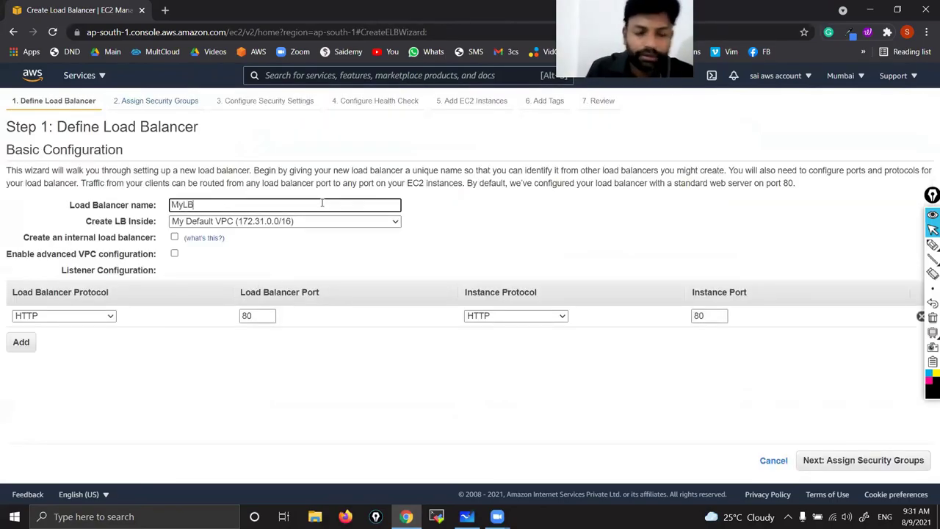
# Mark up the VPC and listener settings with freehand pen strokes, and clear the ink
pyautogui.click(933, 245)
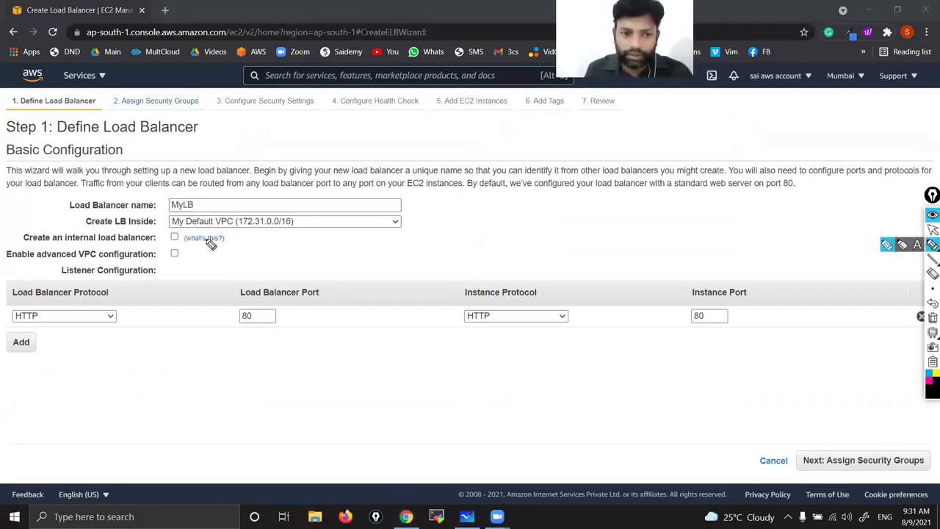
pyautogui.moveTo(250, 229); pyautogui.dragTo(298, 259)
pyautogui.moveTo(231, 277)
pyautogui.mouseDown()
pyautogui.moveTo(165, 323)
pyautogui.moveTo(9, 347)
pyautogui.moveTo(147, 287)
pyautogui.mouseUp()
pyautogui.moveTo(259, 244)
pyautogui.mouseDown()
pyautogui.moveTo(105, 259)
pyautogui.moveTo(164, 265)
pyautogui.mouseUp()
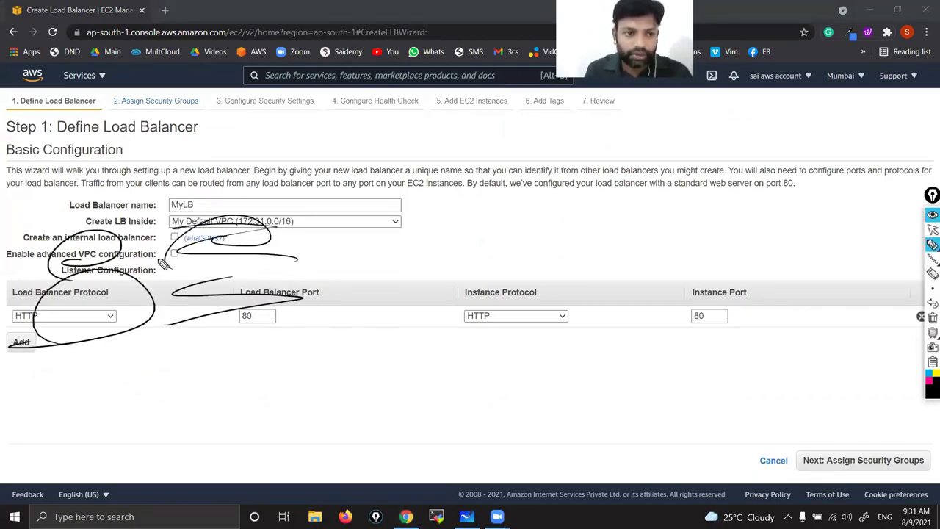
pyautogui.click(932, 317)
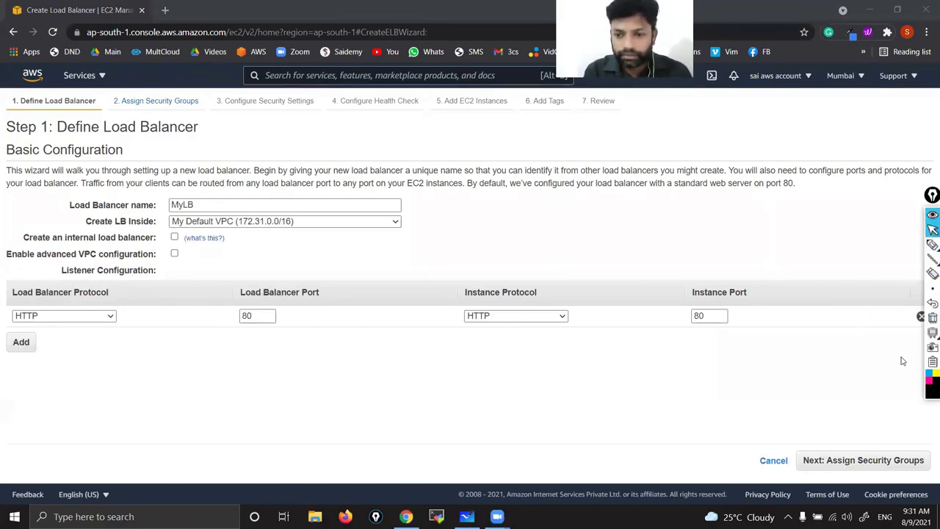
# Accept the basic load balancer configuration and continue to the security group assignment
pyautogui.click(866, 459)
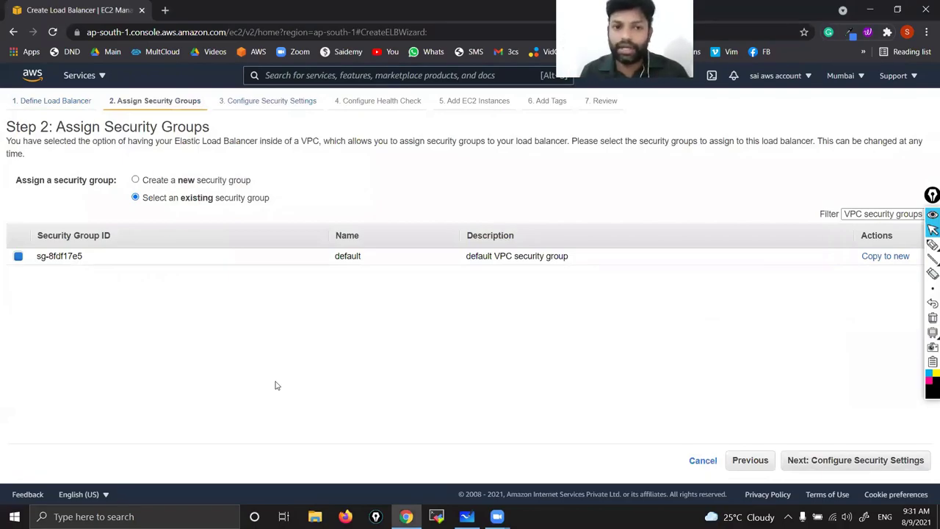
# Sketch a box labelled LB with an http port over the page, and three server boxes below it
pyautogui.click(932, 244)
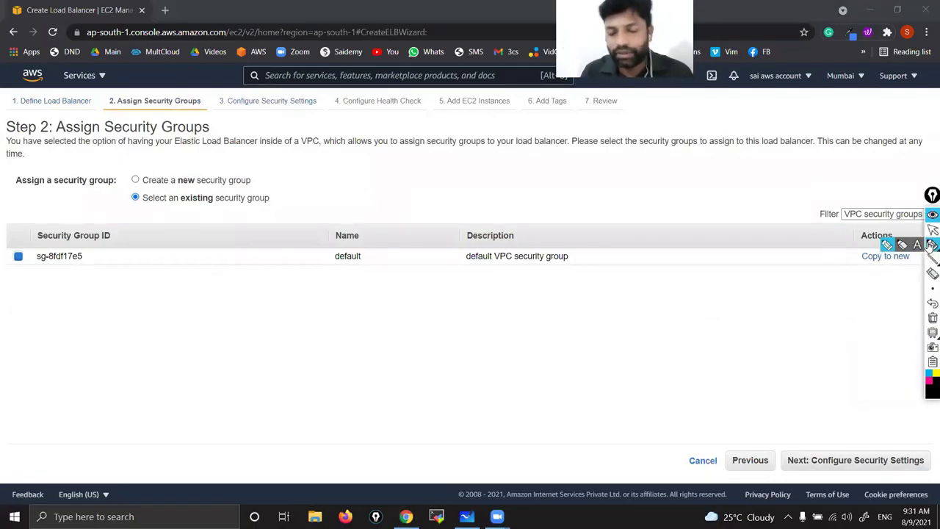
pyautogui.moveTo(699, 163)
pyautogui.mouseDown()
pyautogui.moveTo(812, 205)
pyautogui.moveTo(829, 185)
pyautogui.moveTo(835, 194)
pyautogui.mouseUp()
pyautogui.moveTo(832, 235); pyautogui.dragTo(828, 200)
pyautogui.moveTo(725, 150)
pyautogui.mouseDown()
pyautogui.moveTo(718, 157)
pyautogui.moveTo(733, 163)
pyautogui.moveTo(777, 160)
pyautogui.moveTo(826, 121)
pyautogui.moveTo(849, 132)
pyautogui.mouseUp()
pyautogui.moveTo(622, 335)
pyautogui.mouseDown()
pyautogui.moveTo(615, 409)
pyautogui.moveTo(625, 398)
pyautogui.mouseUp()
pyautogui.moveTo(686, 365)
pyautogui.mouseDown()
pyautogui.moveTo(718, 351)
pyautogui.moveTo(696, 402)
pyautogui.mouseUp()
pyautogui.moveTo(718, 345); pyautogui.dragTo(743, 402)
pyautogui.moveTo(743, 403); pyautogui.dragTo(709, 402)
pyautogui.moveTo(764, 376); pyautogui.dragTo(778, 338)
pyautogui.moveTo(778, 337)
pyautogui.mouseDown()
pyautogui.moveTo(791, 351)
pyautogui.moveTo(767, 397)
pyautogui.mouseUp()
pyautogui.moveTo(777, 344); pyautogui.dragTo(820, 346)
pyautogui.moveTo(820, 347); pyautogui.dragTo(791, 396)
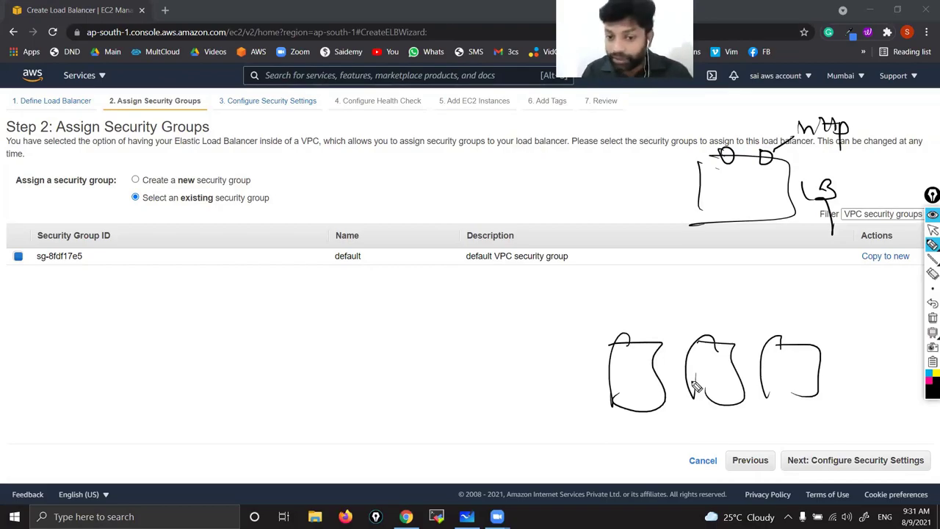
# Circle the Security Groups heading, write ssh and http in a circle, and underline the three server boxes
pyautogui.moveTo(622, 357); pyautogui.dragTo(638, 376)
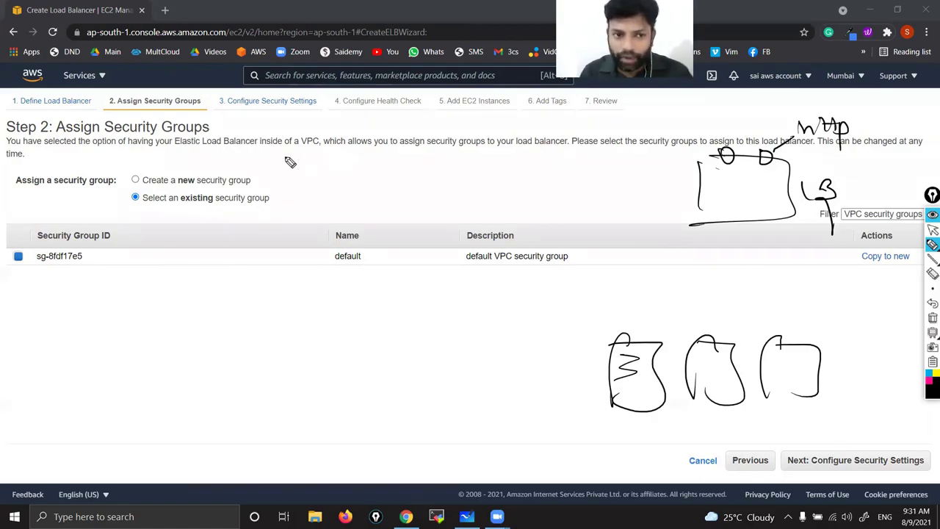
pyautogui.moveTo(166, 142); pyautogui.dragTo(123, 164)
pyautogui.moveTo(518, 176)
pyautogui.mouseDown()
pyautogui.moveTo(552, 177)
pyautogui.moveTo(524, 203)
pyautogui.moveTo(549, 203)
pyautogui.moveTo(524, 218)
pyautogui.moveTo(558, 226)
pyautogui.moveTo(572, 172)
pyautogui.moveTo(602, 126)
pyautogui.mouseUp()
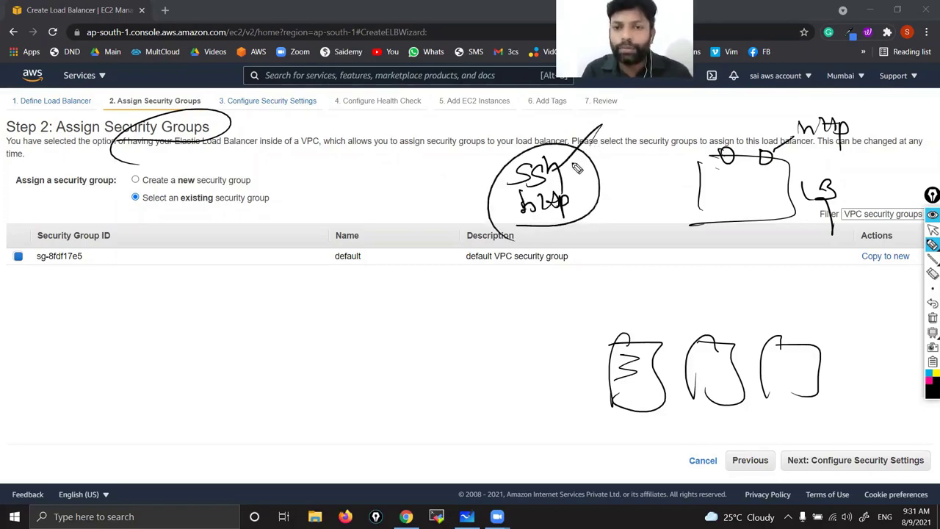
pyautogui.moveTo(852, 195); pyautogui.dragTo(903, 167)
pyautogui.moveTo(621, 424); pyautogui.dragTo(665, 427)
pyautogui.moveTo(766, 438); pyautogui.dragTo(823, 443)
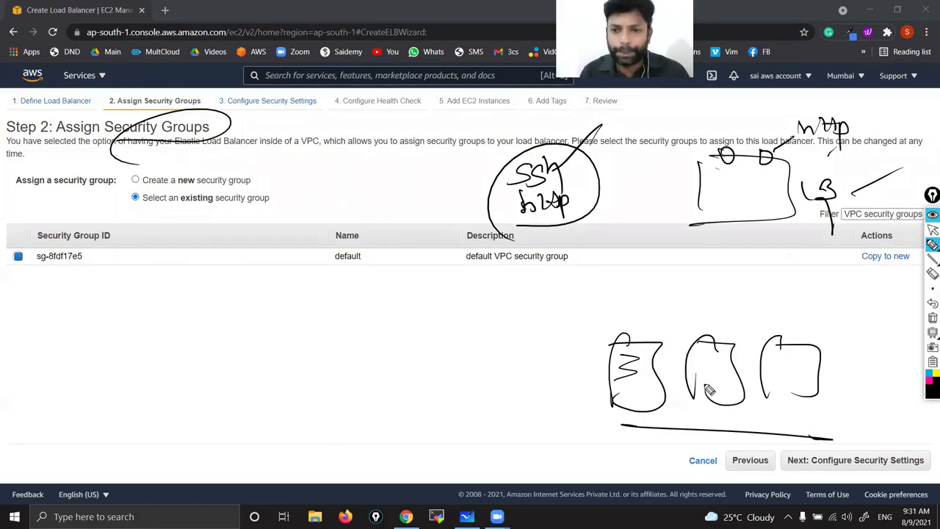
# Check the whiteboard diagram, return to the load balancer wizard and clear the ink sketch from the page
pyautogui.click(931, 229)
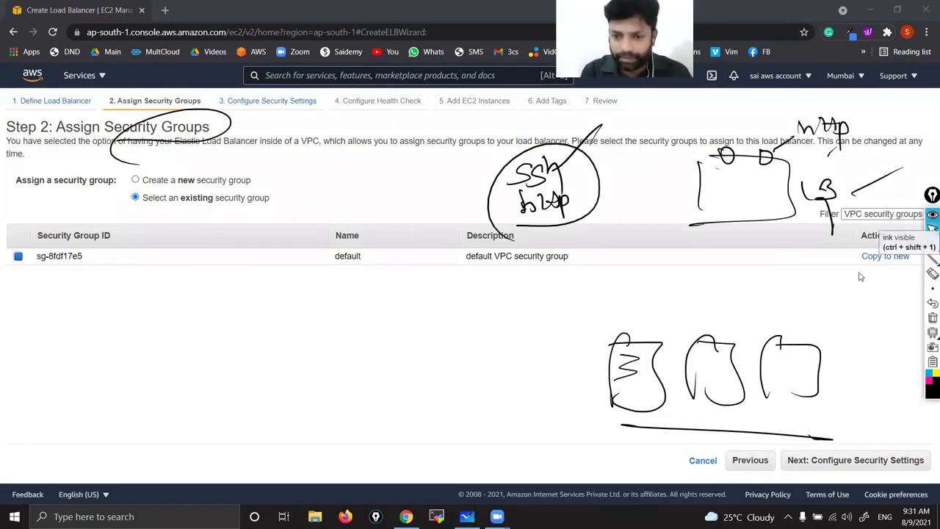
pyautogui.click(467, 516)
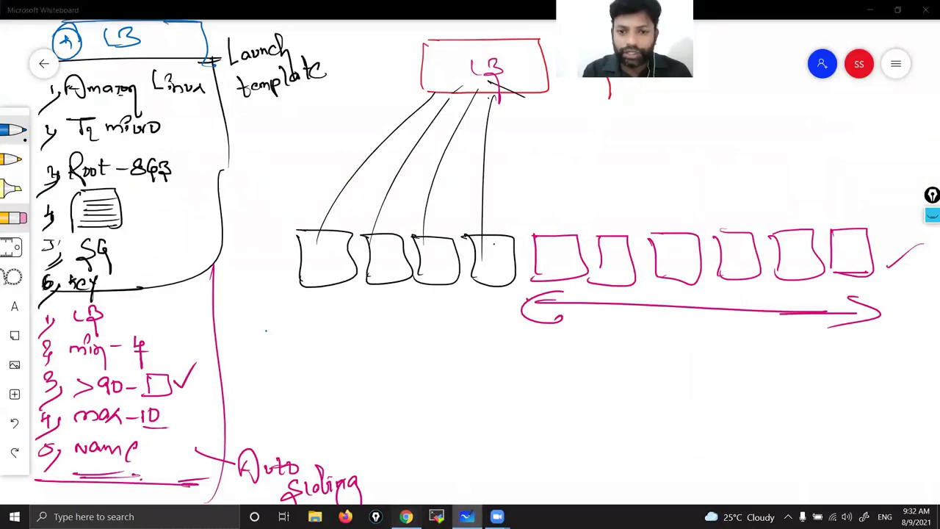
pyautogui.click(406, 516)
pyautogui.click(931, 213)
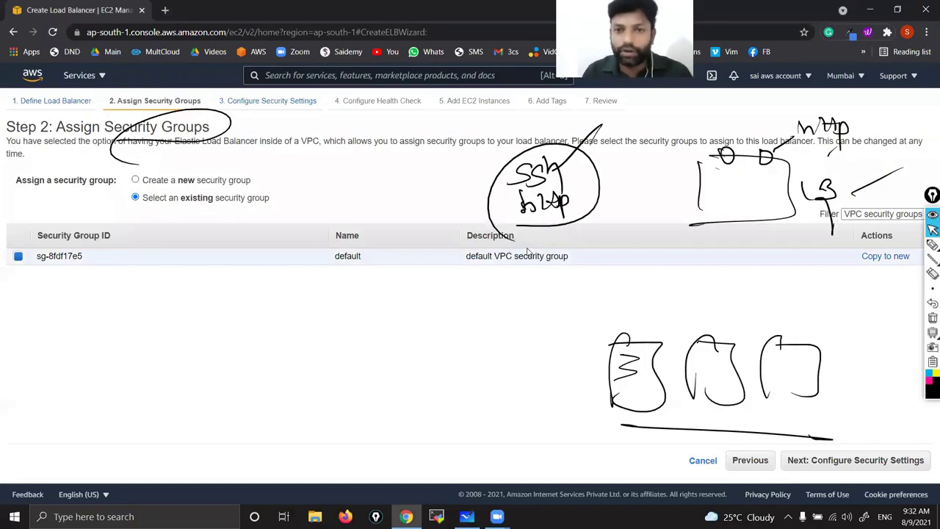
pyautogui.click(931, 302)
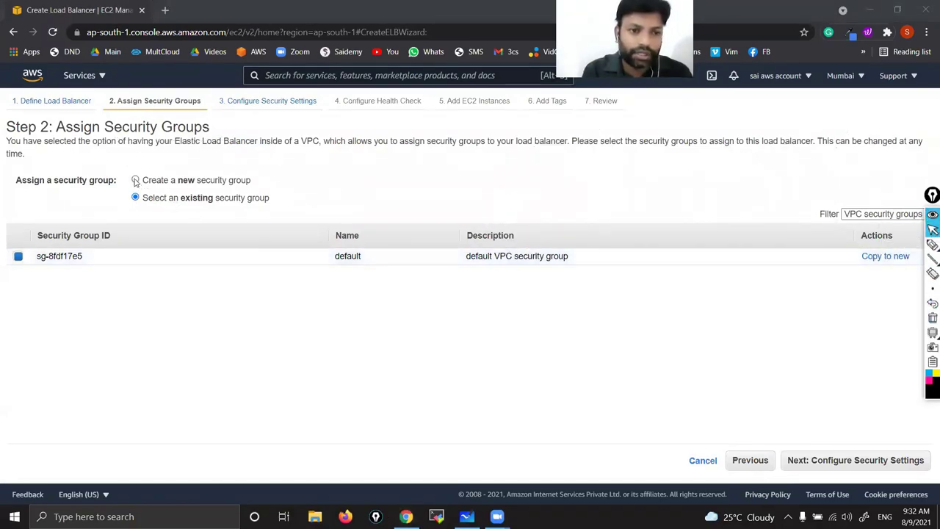
# Deselect the default security group and create a new one with WebSG as both its name and description
pyautogui.click(19, 256)
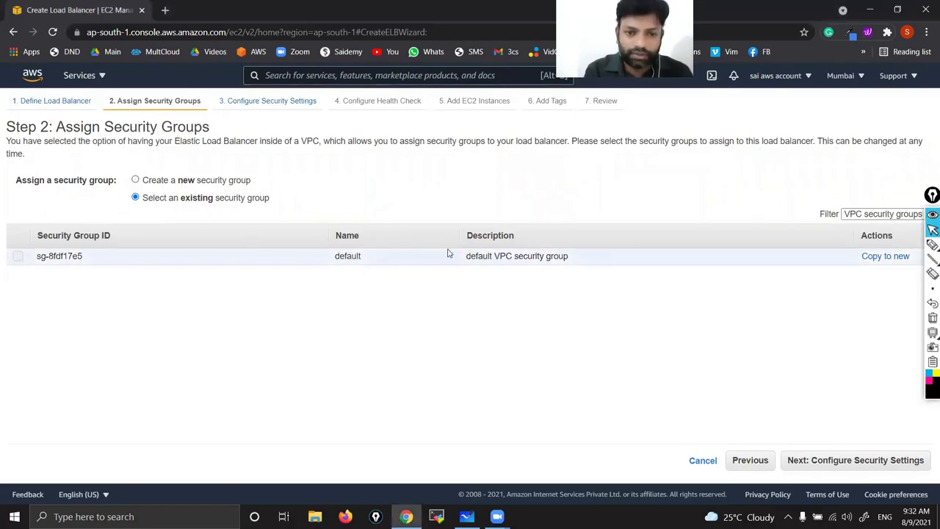
pyautogui.click(136, 180)
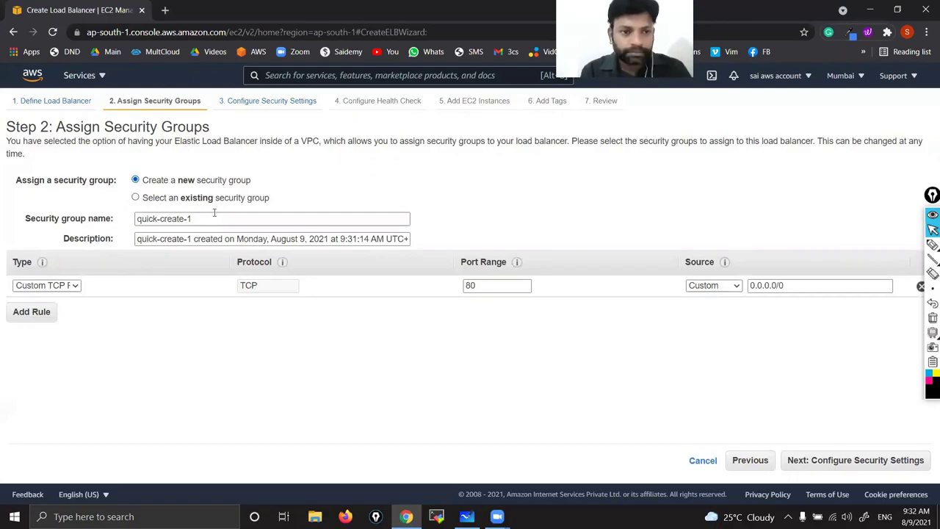
pyautogui.moveTo(218, 218); pyautogui.dragTo(135, 222)
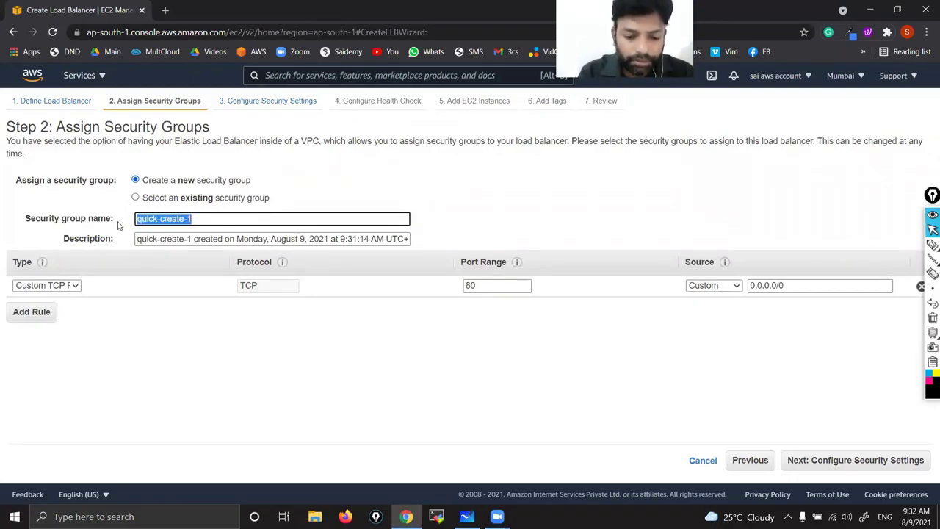
pyautogui.write('W')
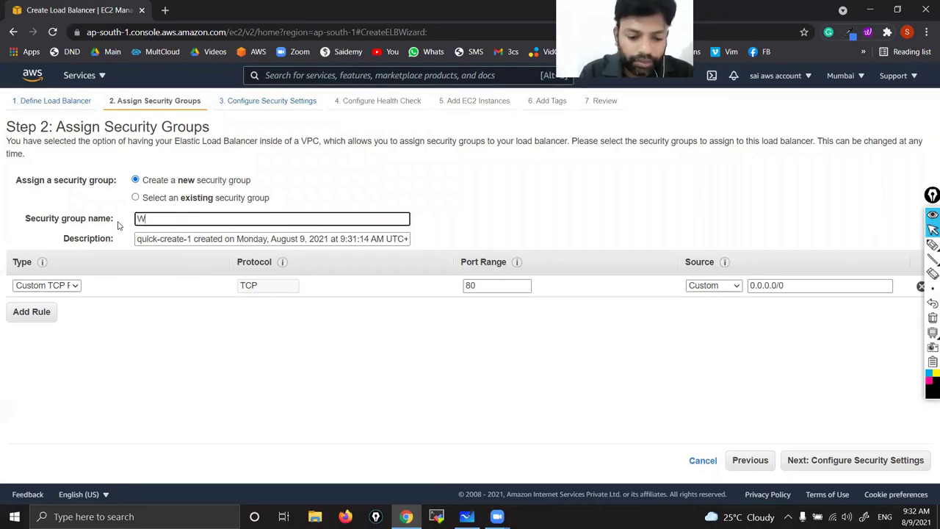
pyautogui.write('ebSG')
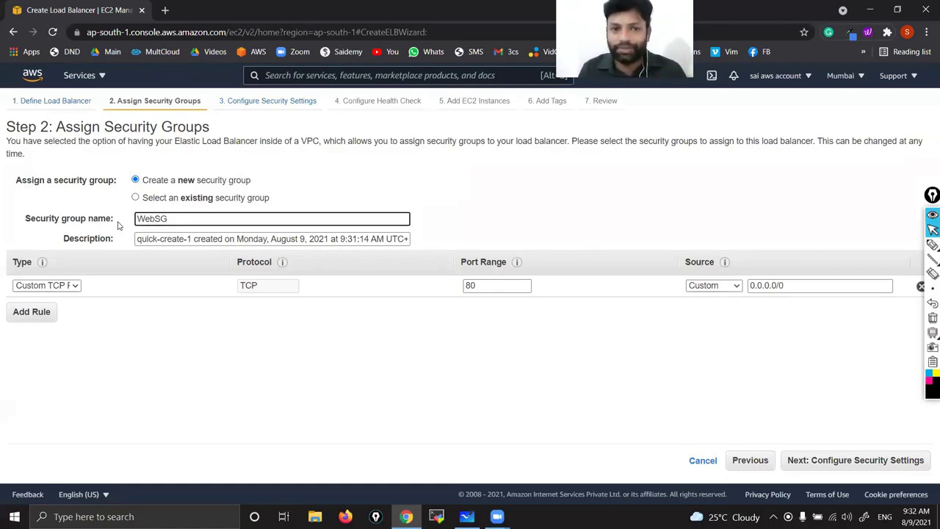
pyautogui.hotkey('ctrl', 'a')
pyautogui.hotkey('ctrl', 'c')
pyautogui.press('Tab')
pyautogui.hotkey('ctrl', 'v')
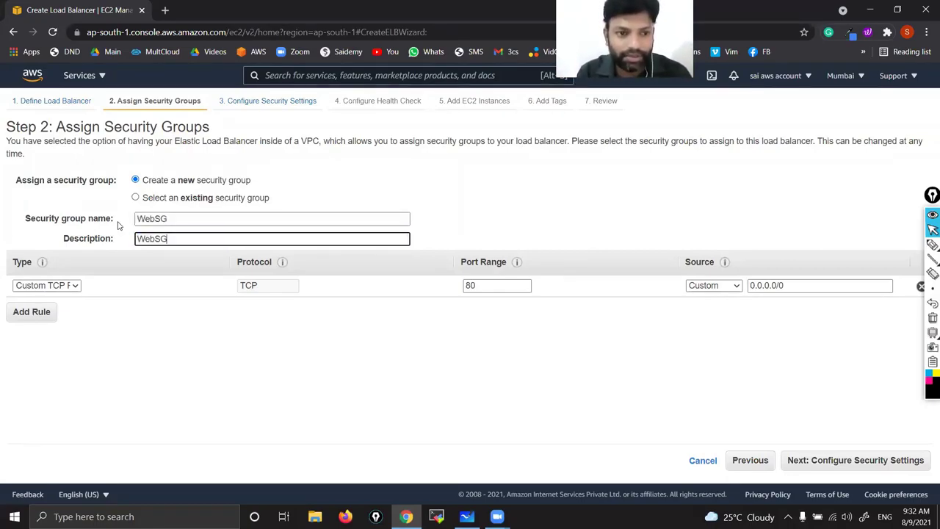
# Change the WebSG group's existing rule to SSH and add a second rule of type HTTP
pyautogui.click(75, 293)
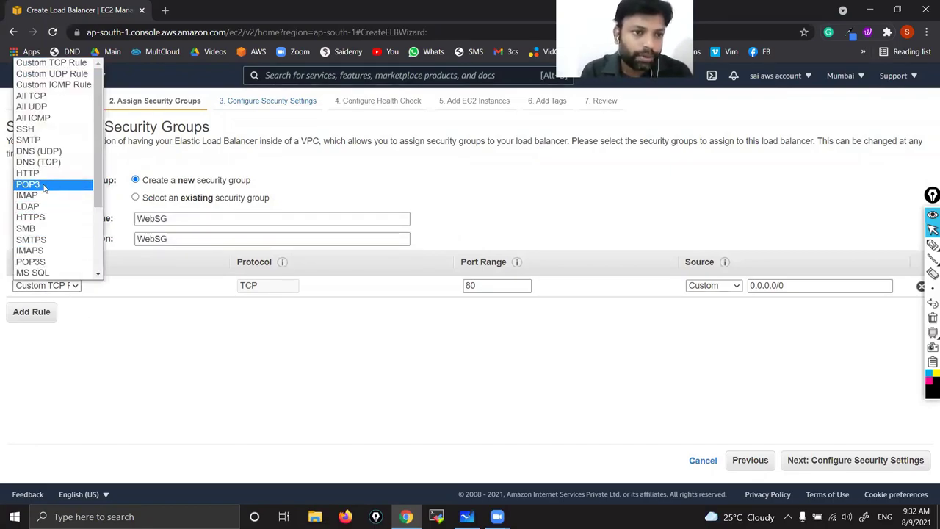
pyautogui.click(63, 130)
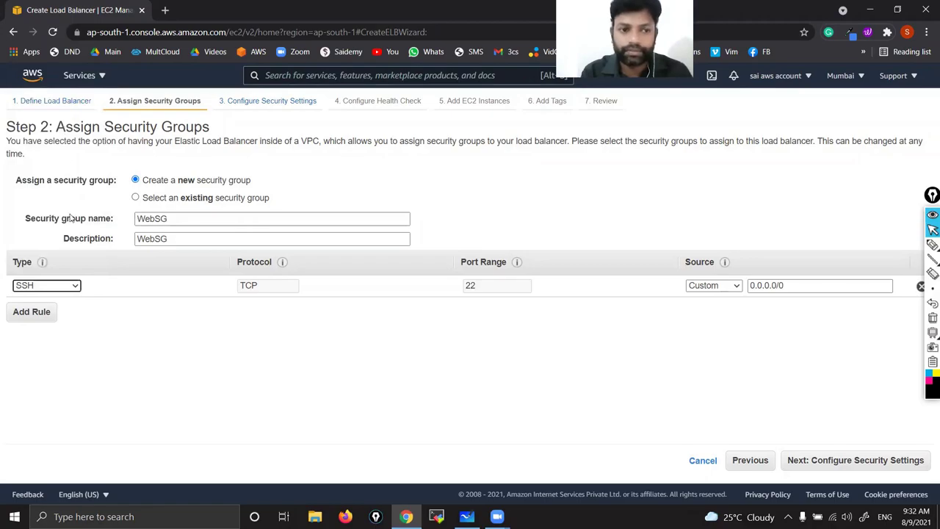
pyautogui.click(46, 312)
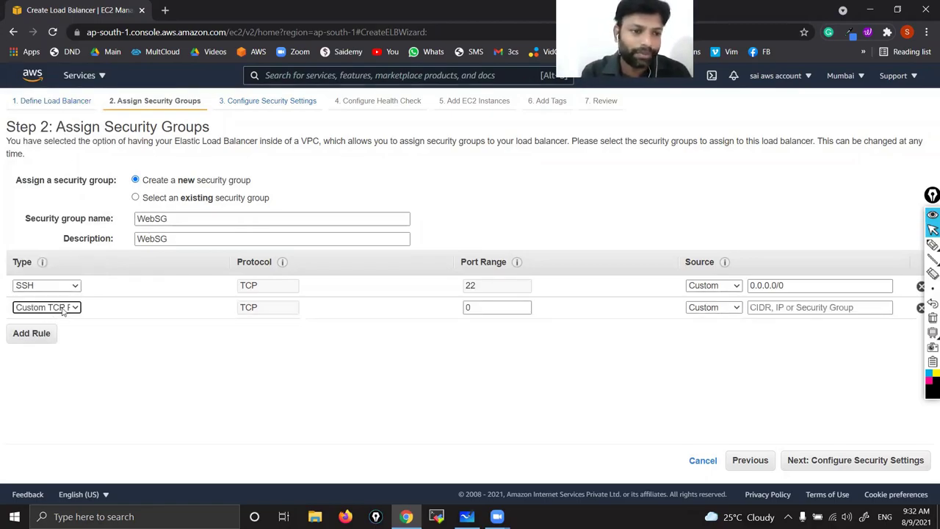
pyautogui.click(66, 308)
pyautogui.scroll(-1, 61, 251)
pyautogui.click(44, 207)
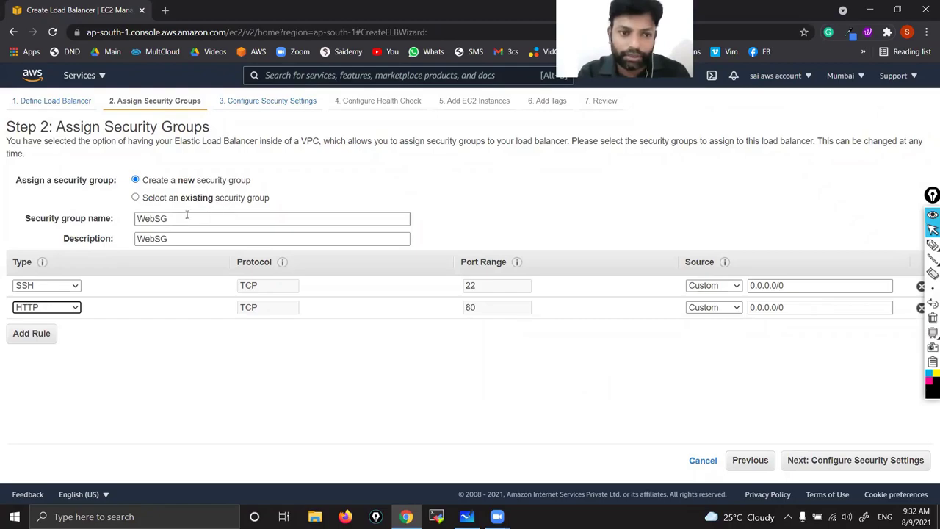
# Accept the security group and the security settings, and continue to the health check configuration
pyautogui.click(849, 463)
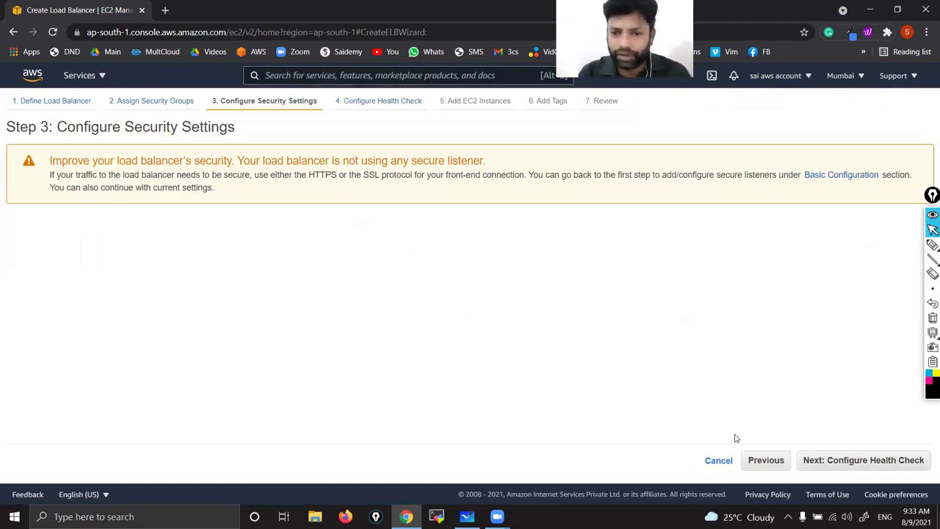
pyautogui.click(851, 460)
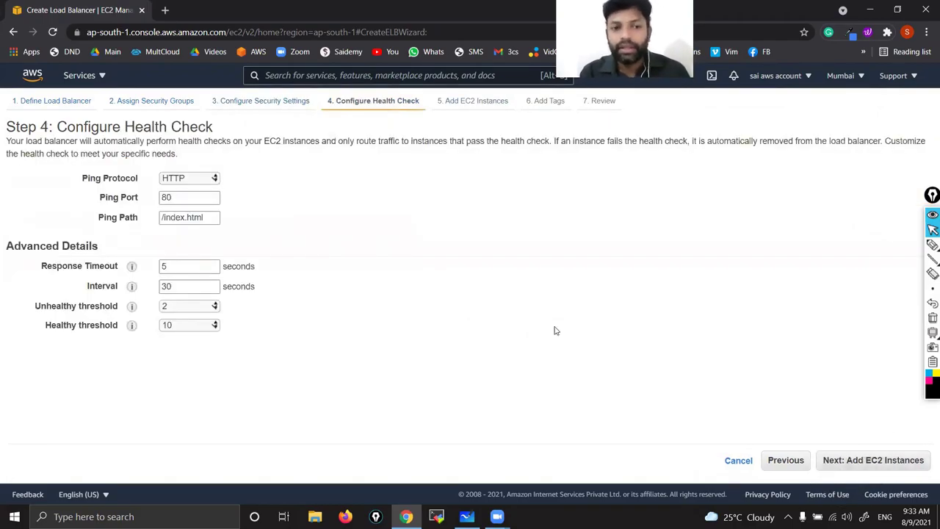
# Sketch a box labelled LB with three loops below it over the health check page and clear the ink
pyautogui.click(931, 245)
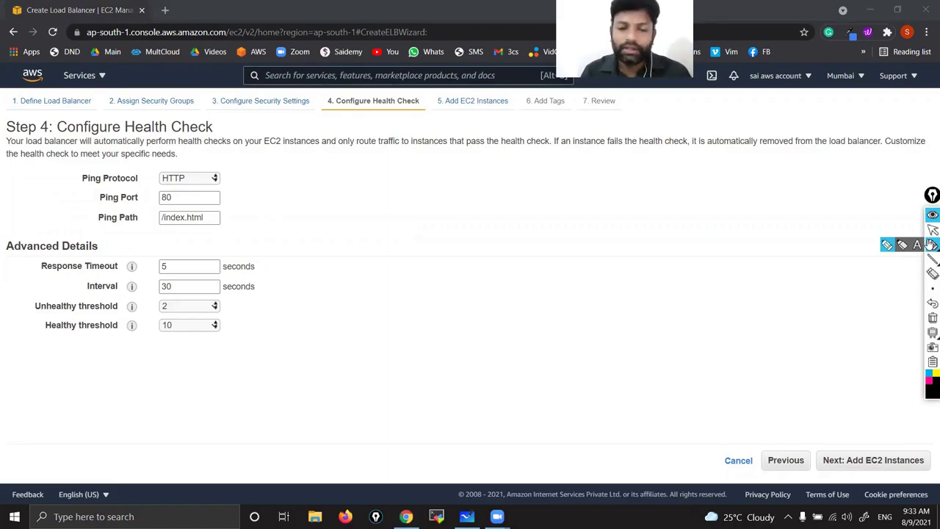
pyautogui.moveTo(616, 219)
pyautogui.mouseDown()
pyautogui.moveTo(618, 161)
pyautogui.moveTo(619, 225)
pyautogui.mouseUp()
pyautogui.moveTo(747, 178)
pyautogui.mouseDown()
pyautogui.moveTo(759, 201)
pyautogui.moveTo(783, 214)
pyautogui.mouseUp()
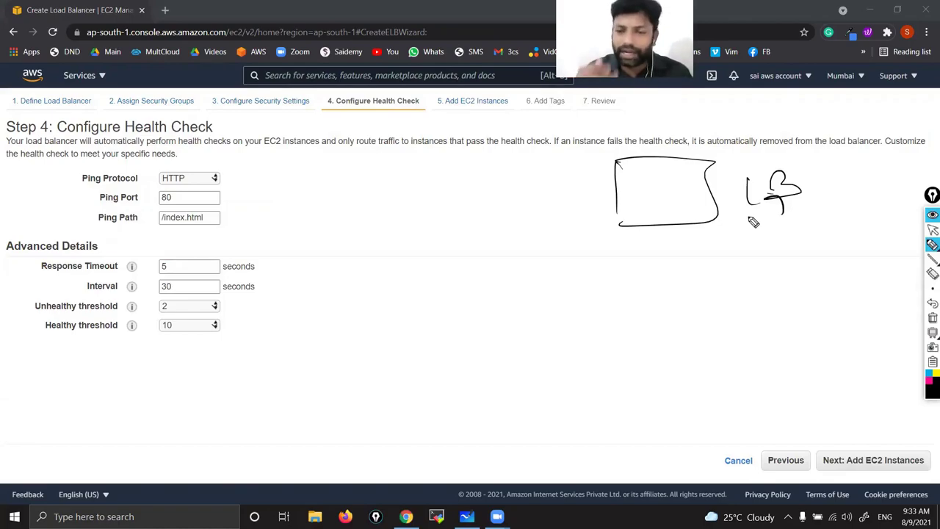
pyautogui.moveTo(630, 192)
pyautogui.mouseDown()
pyautogui.moveTo(647, 248)
pyautogui.moveTo(665, 234)
pyautogui.moveTo(672, 259)
pyautogui.moveTo(696, 211)
pyautogui.mouseUp()
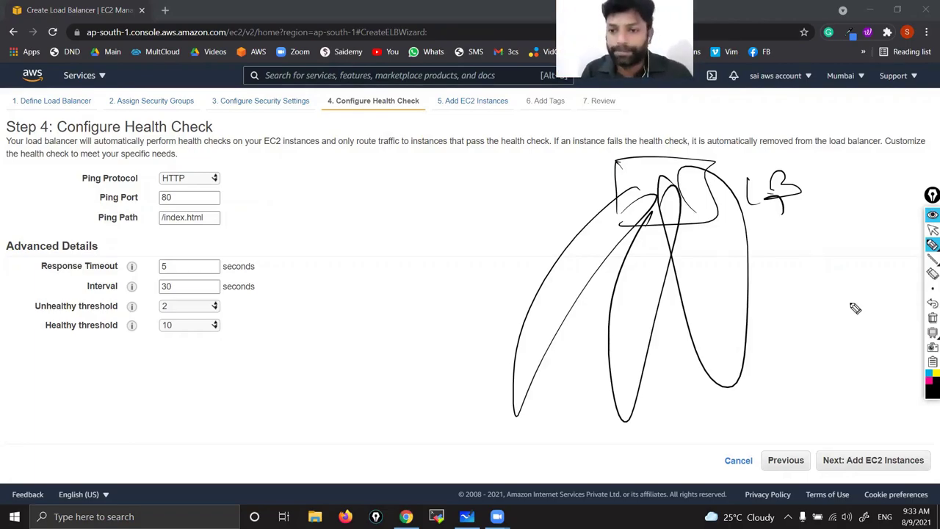
pyautogui.click(931, 318)
pyautogui.click(931, 226)
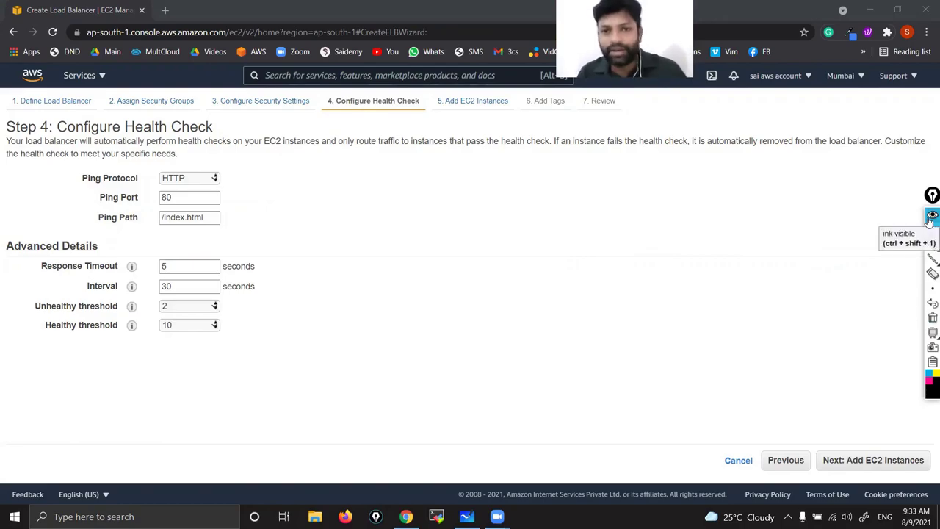
# Set the health check's response timeout to 2 seconds, interval to 5 seconds and healthy threshold to 2
pyautogui.click(177, 195)
pyautogui.click(168, 197)
pyautogui.click(209, 217)
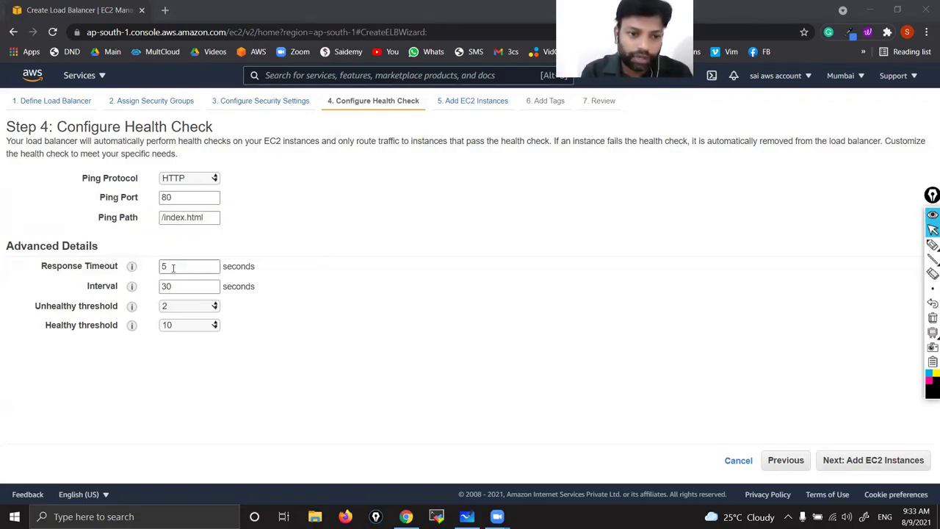
pyautogui.moveTo(173, 269); pyautogui.dragTo(156, 272)
pyautogui.write('2')
pyautogui.press('Tab')
pyautogui.write('5')
pyautogui.press('Tab')
pyautogui.press('Tab')
pyautogui.write('2')
# Examine the health check's ping protocol, port, path, timeout and interval settings at close range
pyautogui.hotkey('ctrl', '+')
pyautogui.hotkey('ctrl', '+')
pyautogui.hotkey('ctrl', '+')
pyautogui.hotkey('ctrl', '+')
pyautogui.hotkey('ctrl', '+')
pyautogui.hotkey('ctrl', '0')
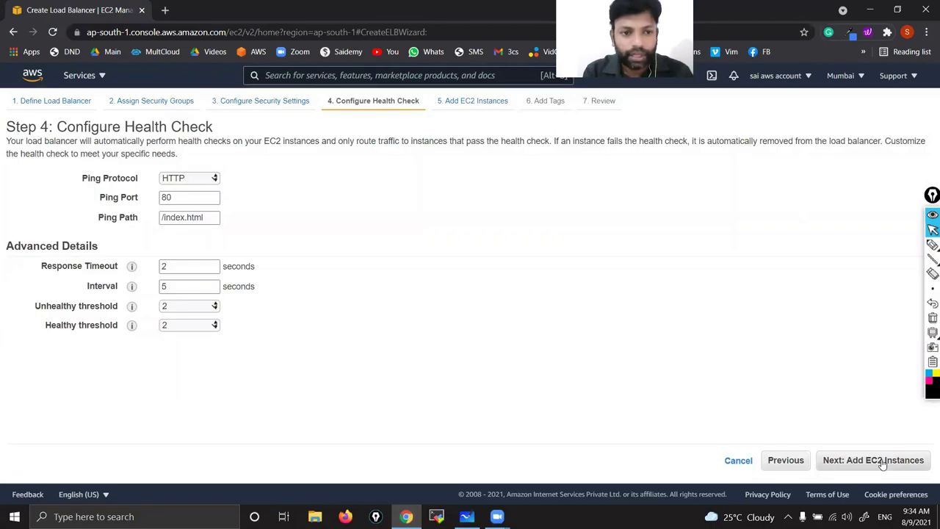
pyautogui.hotkey('ctrl', '+')
pyautogui.hotkey('ctrl', '+')
pyautogui.hotkey('ctrl', '+')
pyautogui.hotkey('ctrl', '+')
pyautogui.hotkey('ctrl', '+')
pyautogui.hotkey('ctrl', '+')
pyautogui.hotkey('ctrl', '+')
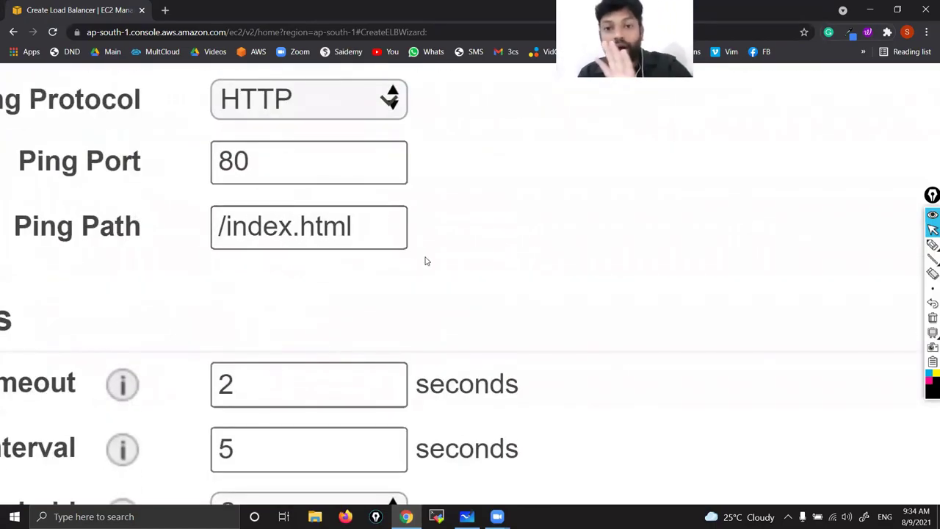
pyautogui.hotkey('ctrl', '-')
pyautogui.hotkey('ctrl', '-')
pyautogui.hotkey('ctrl', '-')
pyautogui.hotkey('ctrl', '-')
pyautogui.hotkey('ctrl', '-')
pyautogui.hotkey('ctrl', '-')
pyautogui.hotkey('ctrl', '-')
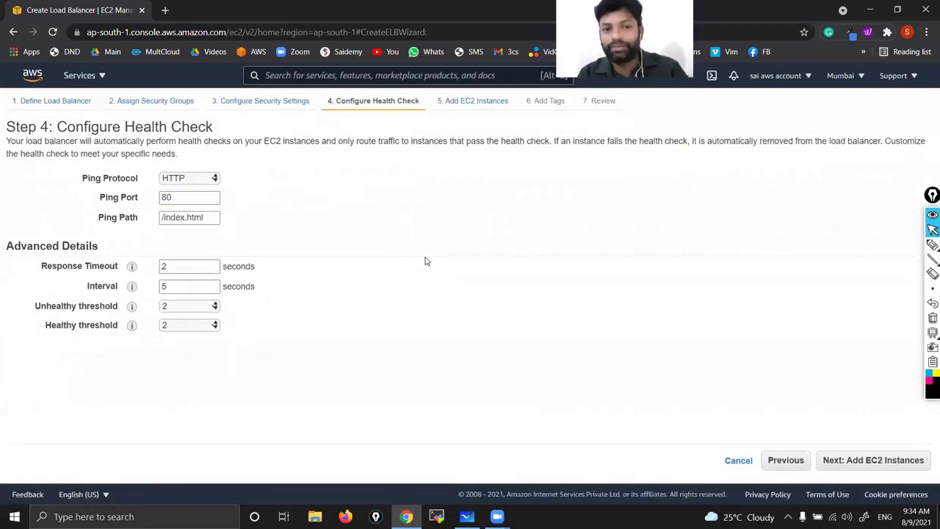
# Continue without adding instances or tags, create the MyLB load balancer and close its creation status
pyautogui.click(879, 459)
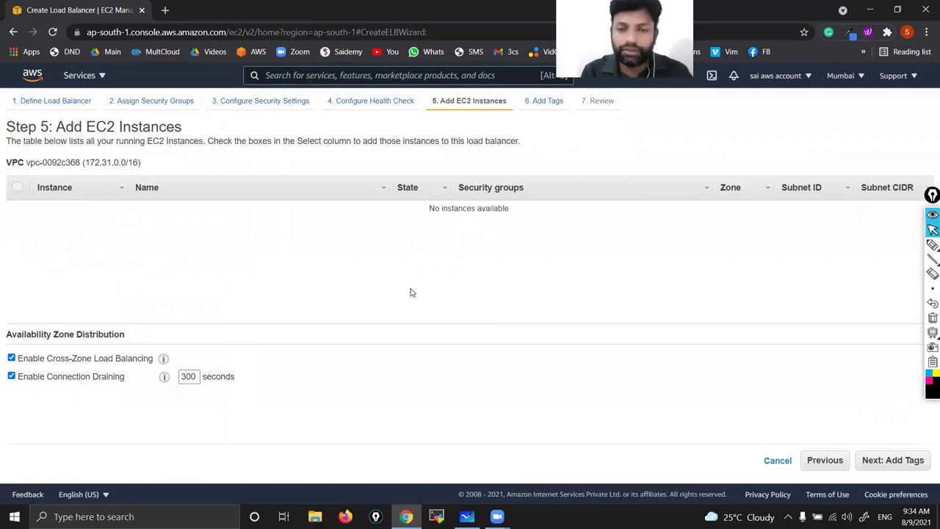
pyautogui.click(903, 463)
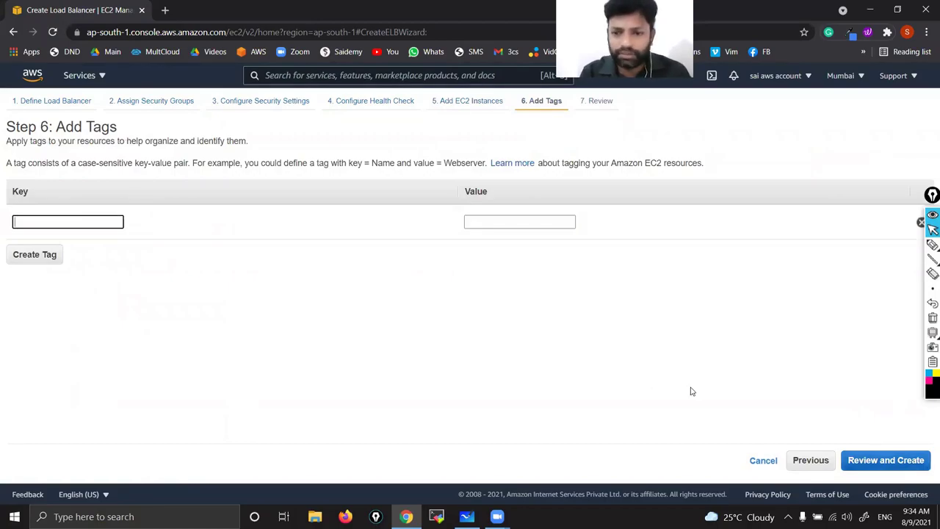
pyautogui.click(890, 465)
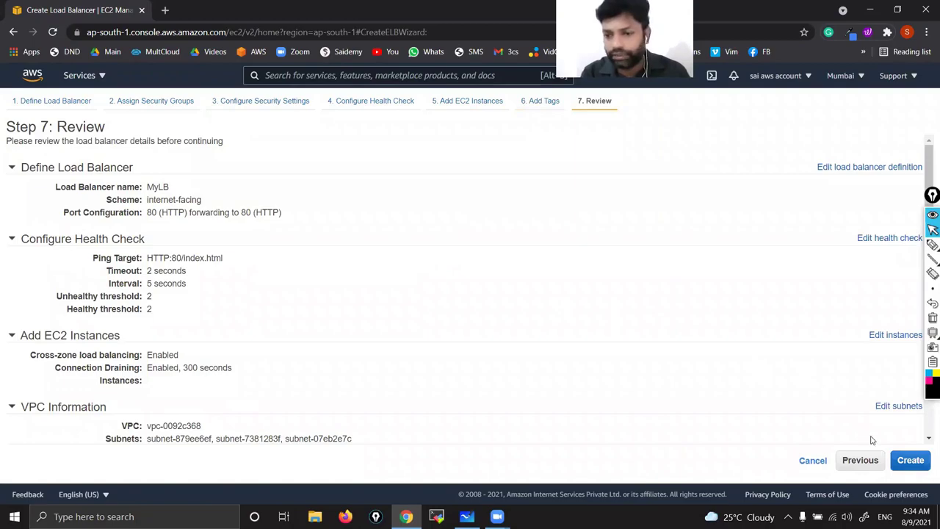
pyautogui.click(909, 460)
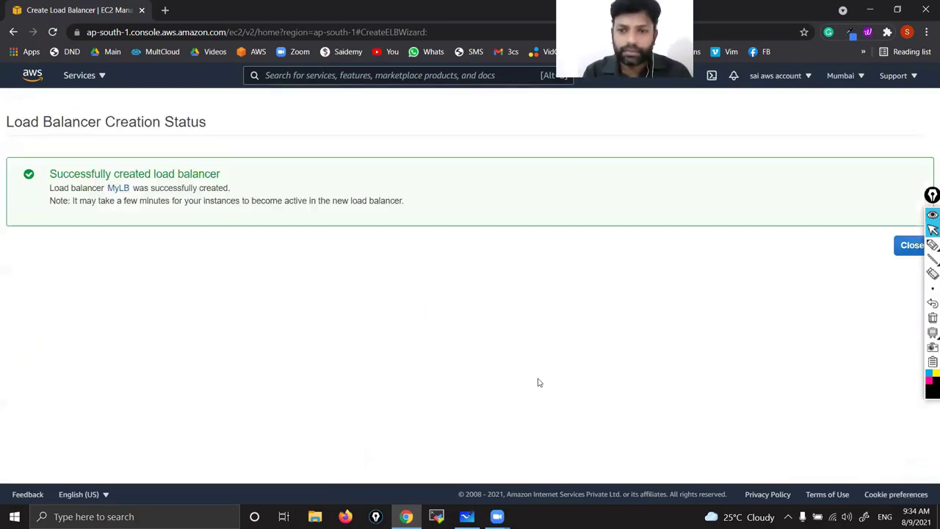
pyautogui.click(908, 248)
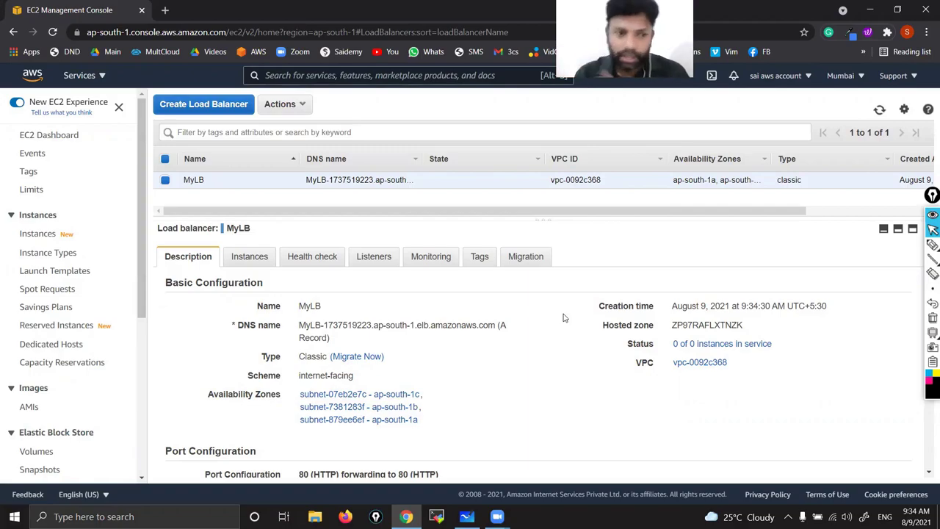
# Check the launch template notes in Microsoft Whiteboard and return to the EC2 console in the browser
pyautogui.click(467, 516)
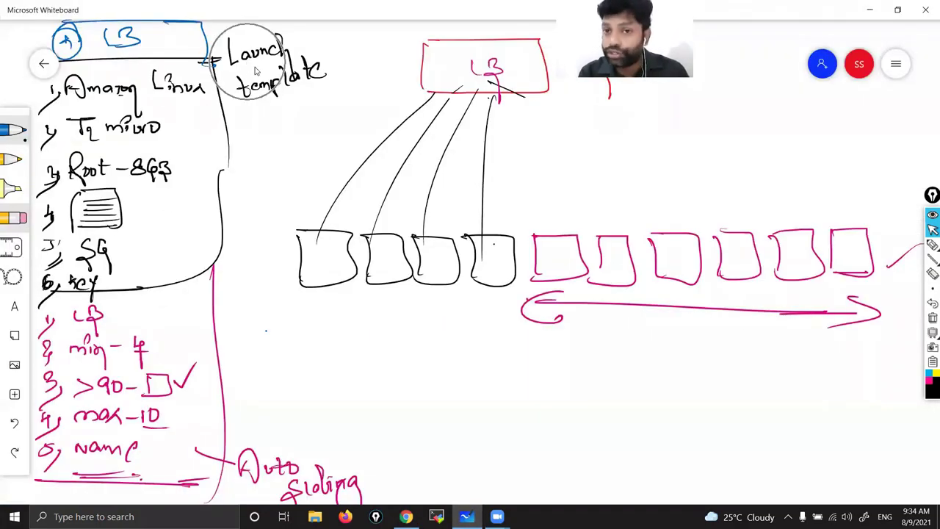
pyautogui.moveTo(224, 44); pyautogui.dragTo(242, 28)
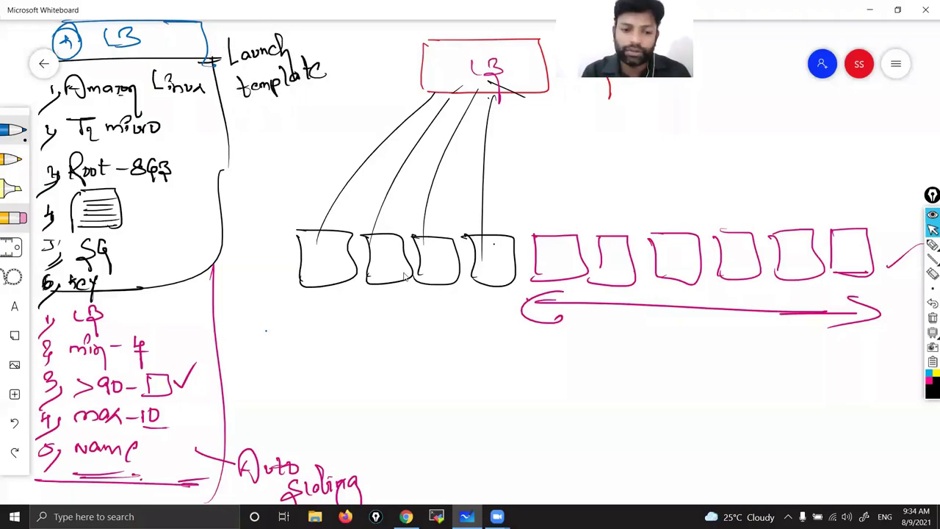
pyautogui.click(406, 516)
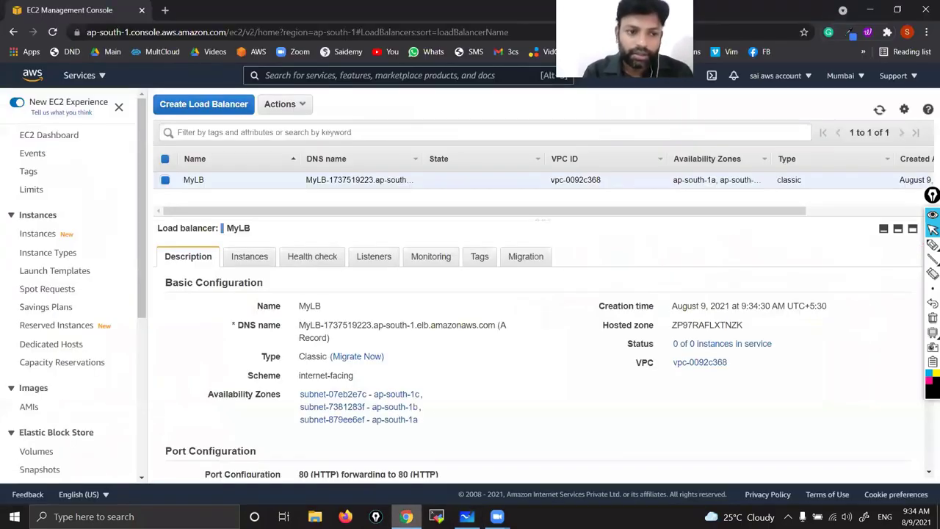
# Examine the Load Balancing and Auto Scaling entries in the EC2 navigation at close range
pyautogui.scroll(-4, 96, 401)
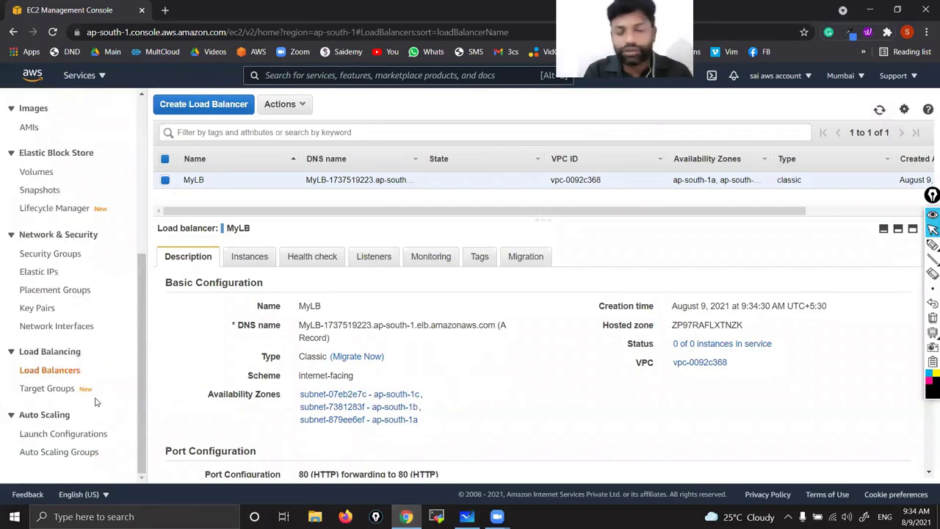
pyautogui.moveTo(20, 371); pyautogui.dragTo(10, 396)
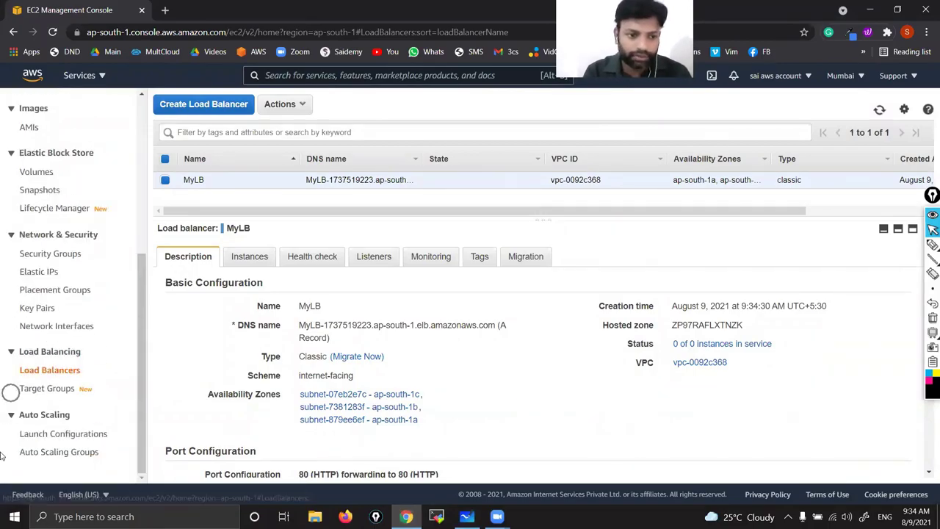
pyautogui.hotkey('ctrl', '+')
pyautogui.hotkey('ctrl', '+')
pyautogui.hotkey('ctrl', '+')
pyautogui.hotkey('ctrl', '+')
pyautogui.hotkey('ctrl', '+')
pyautogui.hotkey('ctrl', '+')
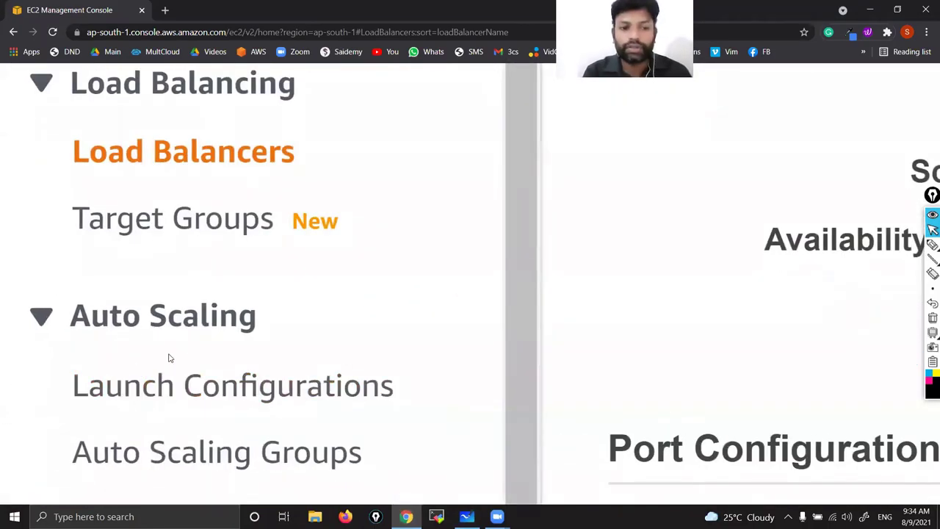
pyautogui.hotkey('ctrl', '-')
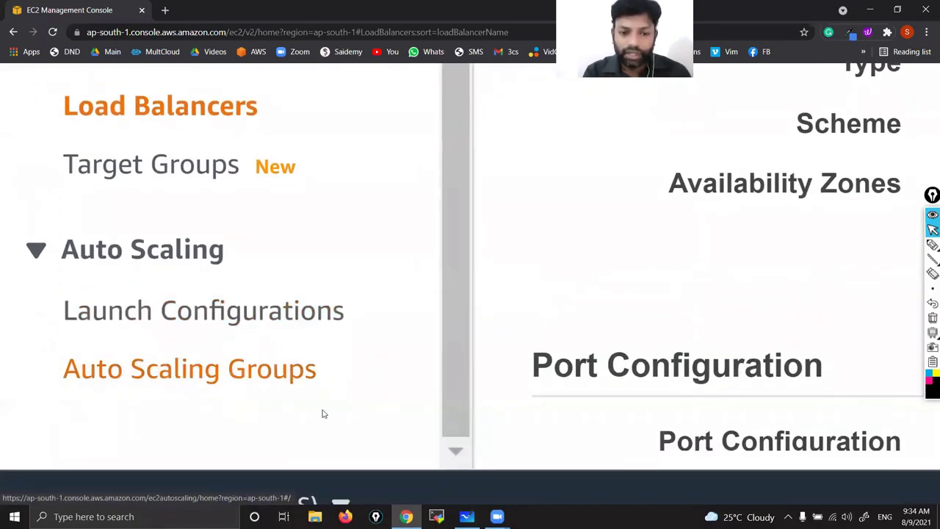
# Compare the whiteboard's launch template and auto scaling notes with the console's Launch Configurations and Auto Scaling Groups entries
pyautogui.click(466, 516)
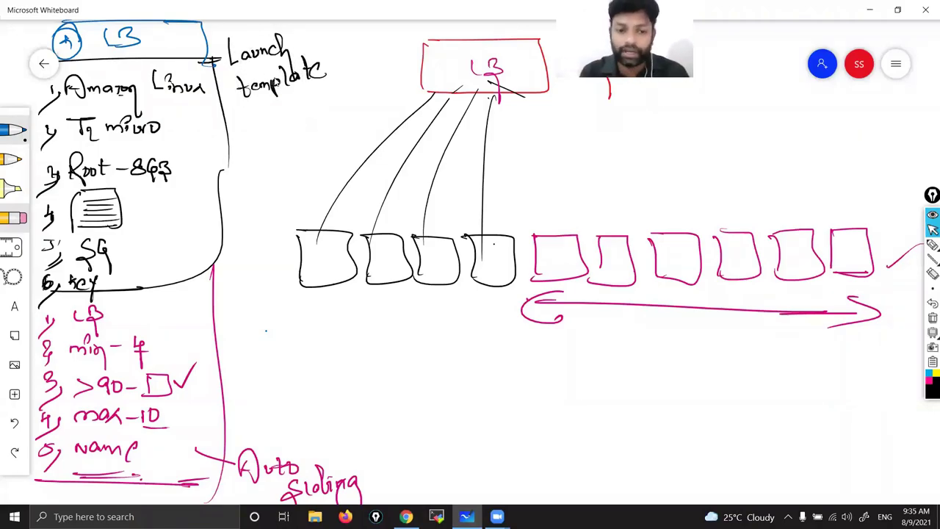
pyautogui.click(405, 517)
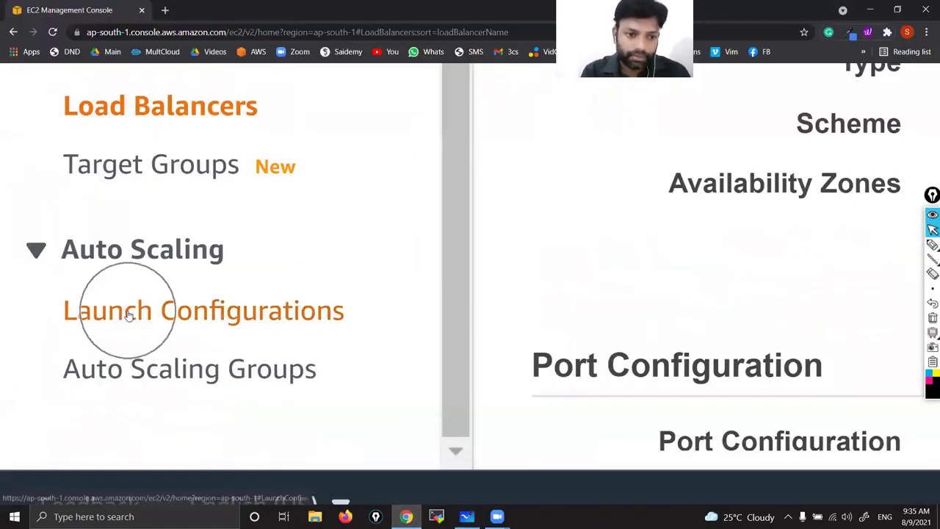
pyautogui.click(467, 516)
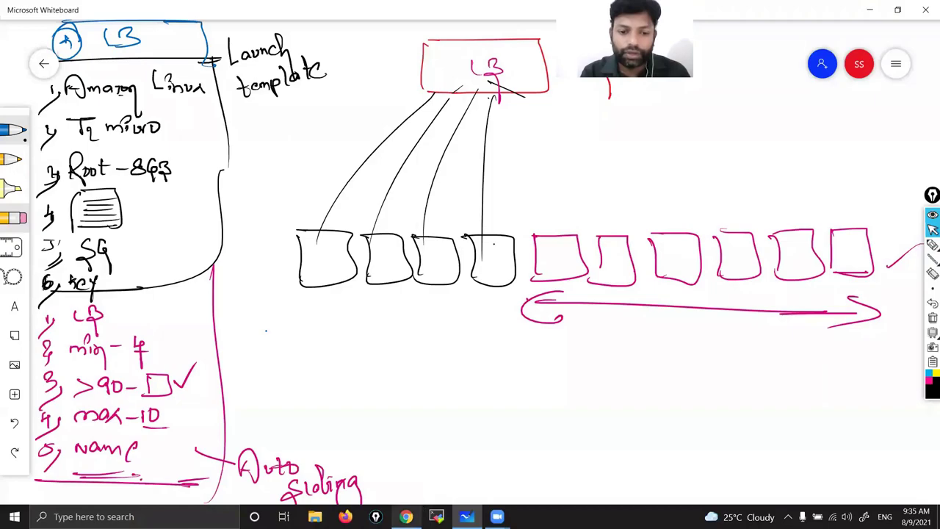
pyautogui.click(405, 517)
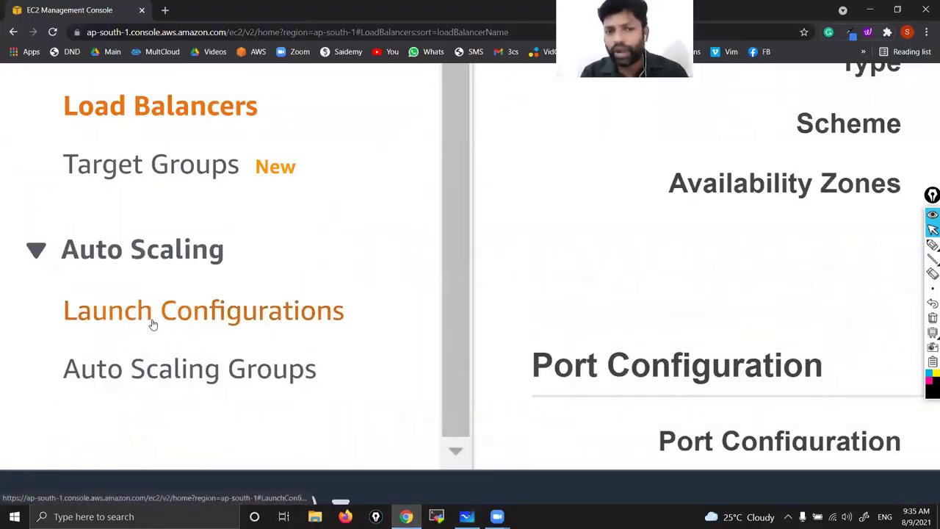
# Examine where Launch Templates under Instances and Launch Configurations under Auto Scaling are listed in the EC2 navigation
pyautogui.scroll(-6, 231, 323)
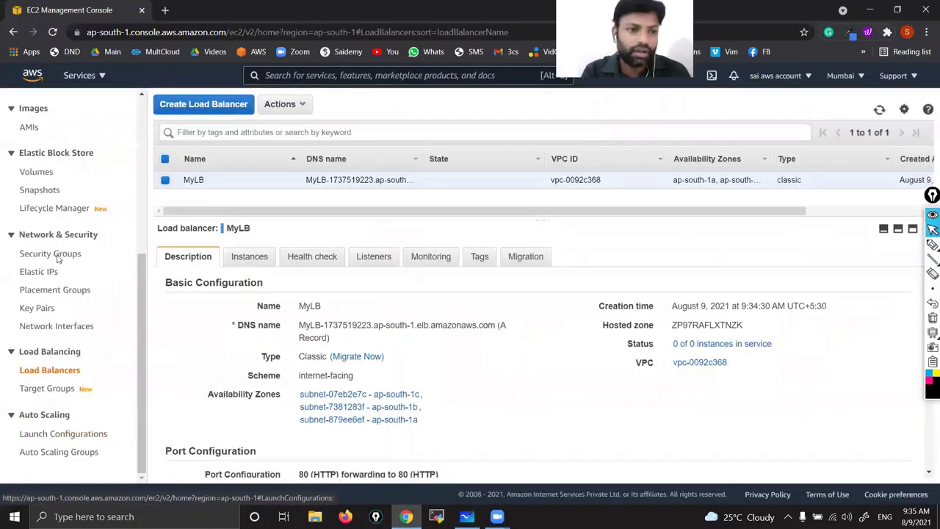
pyautogui.scroll(3, 33, 249)
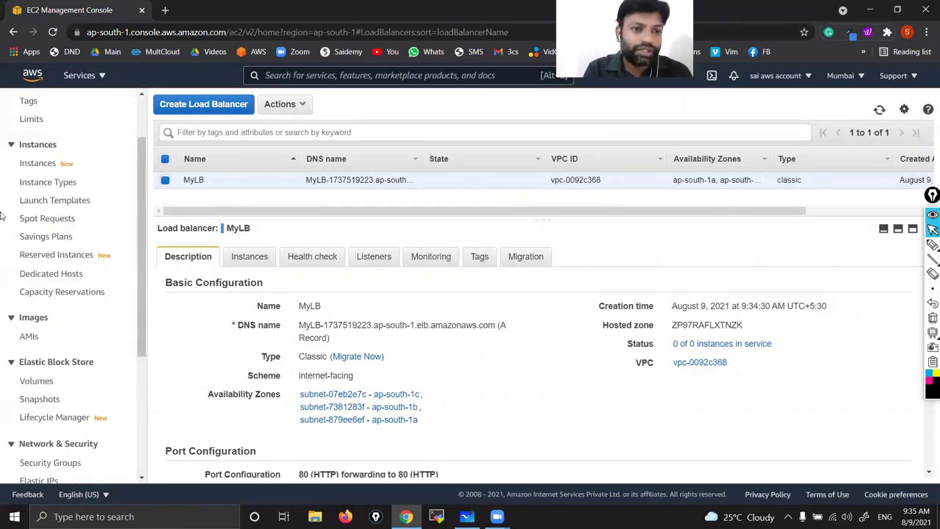
pyautogui.scroll(5, 2, 215)
pyautogui.click(222, 180)
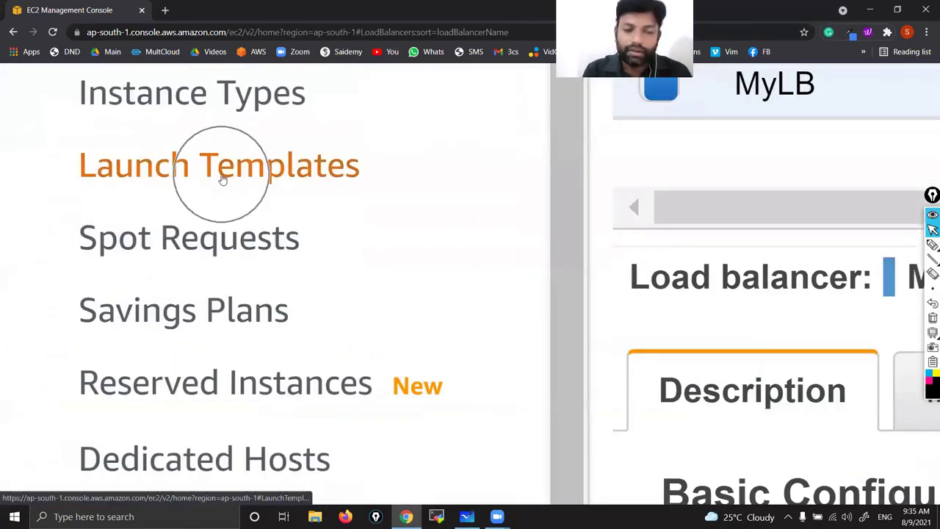
pyautogui.scroll(-5, 222, 180)
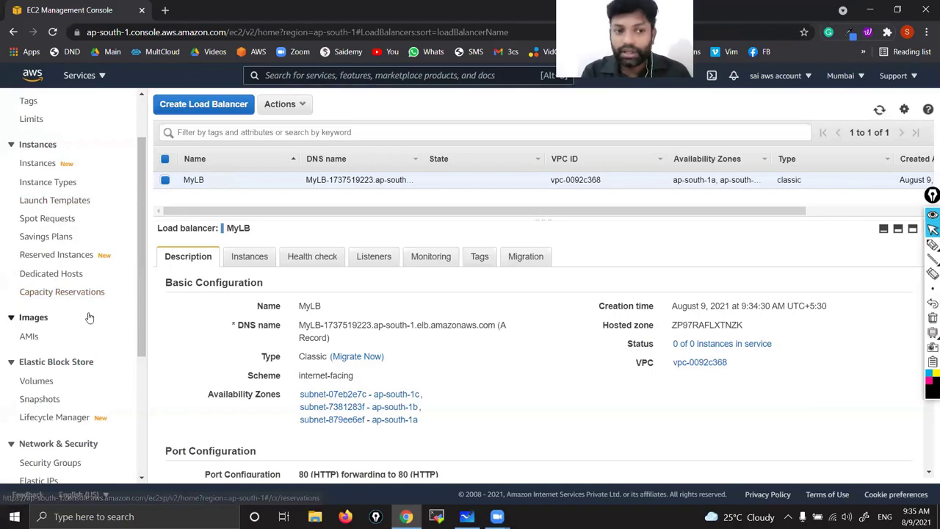
pyautogui.scroll(-3, 88, 317)
pyautogui.scroll(5, 6, 456)
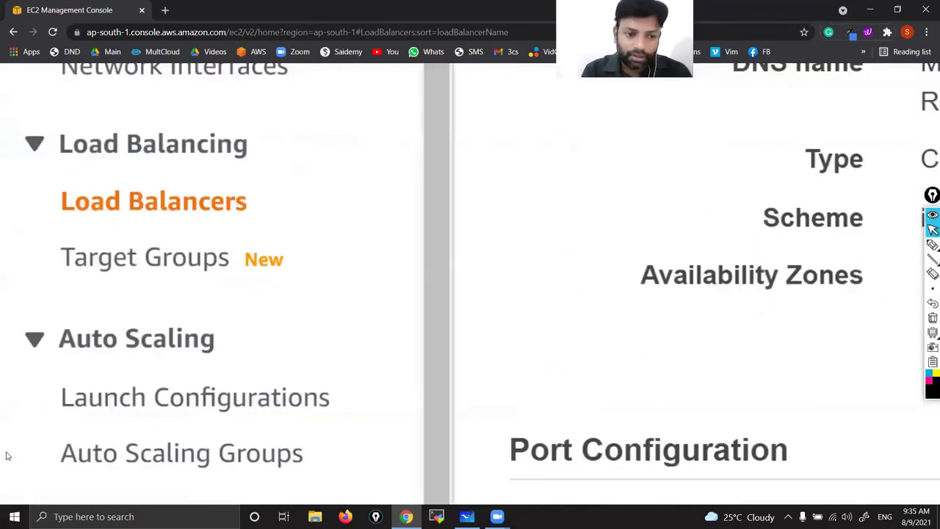
pyautogui.scroll(1, 6, 456)
pyautogui.click(185, 403)
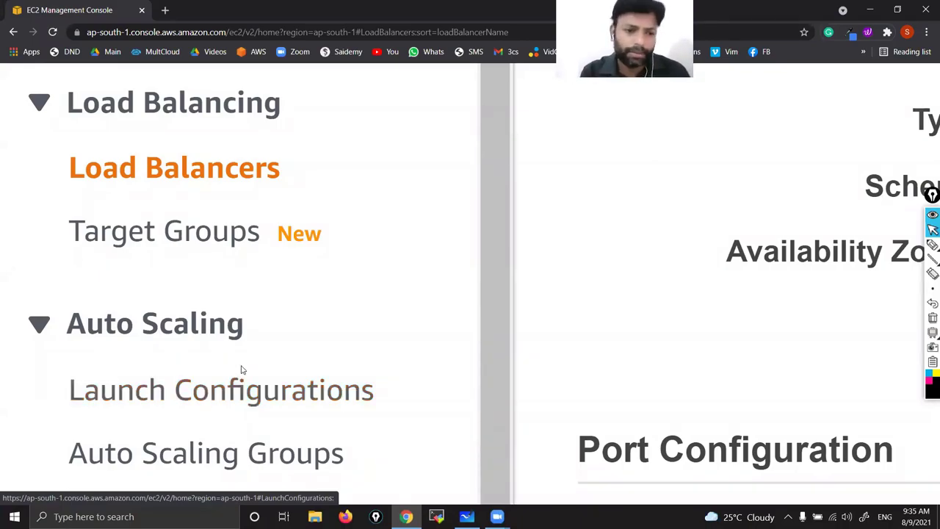
pyautogui.scroll(-2, 213, 389)
pyautogui.click(215, 387)
pyautogui.scroll(-5, 215, 388)
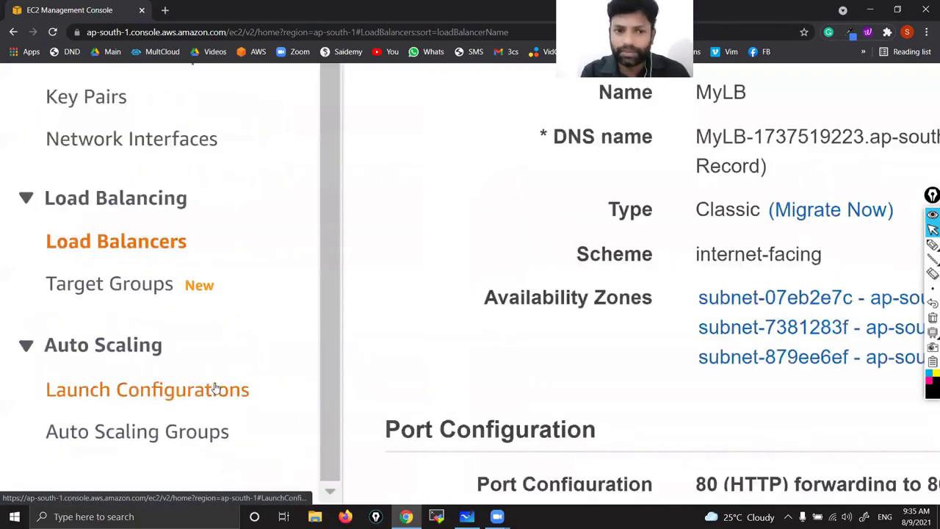
pyautogui.scroll(4, 78, 250)
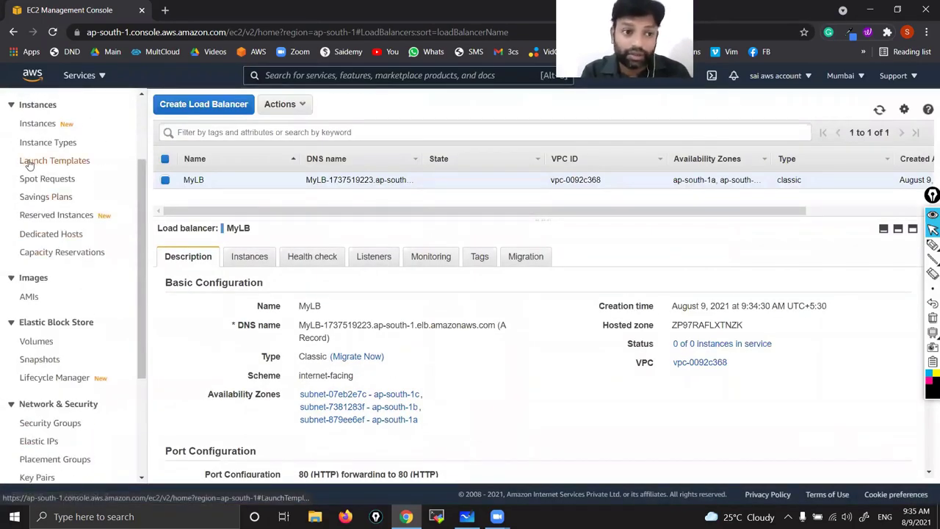
pyautogui.scroll(6, 30, 162)
pyautogui.click(199, 165)
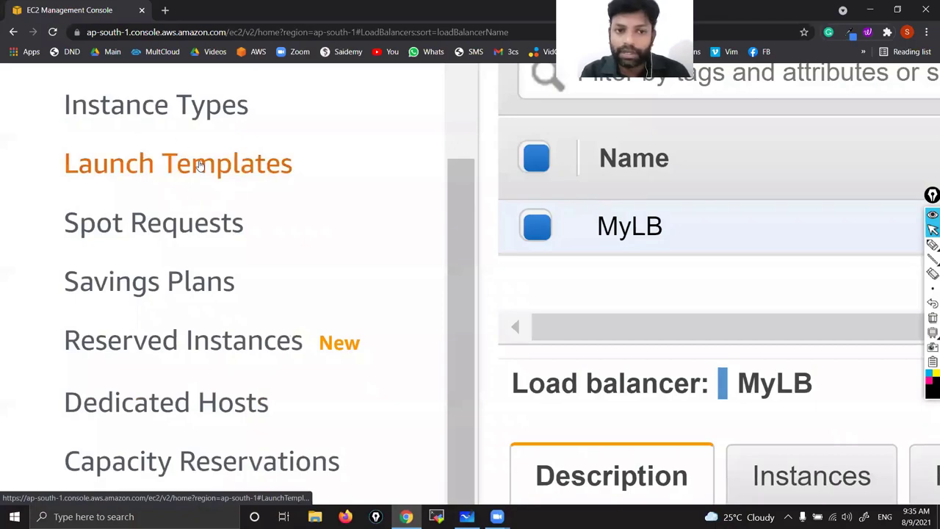
# Open the Auto Scaling launch configurations and start creating a new launch configuration
pyautogui.scroll(-5, 199, 163)
pyautogui.hotkey('ctrl', '-')
pyautogui.hotkey('ctrl', '-')
pyautogui.scroll(-3, 53, 411)
pyautogui.click(52, 434)
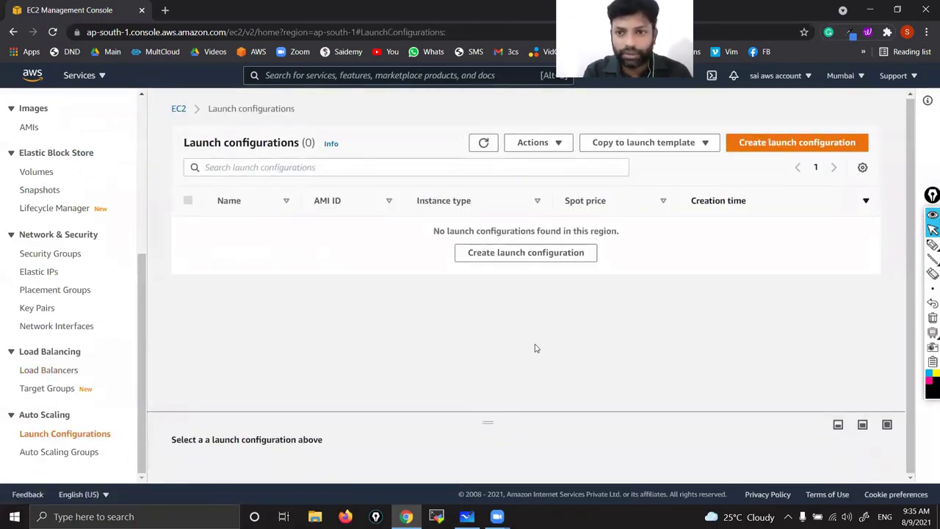
pyautogui.click(812, 146)
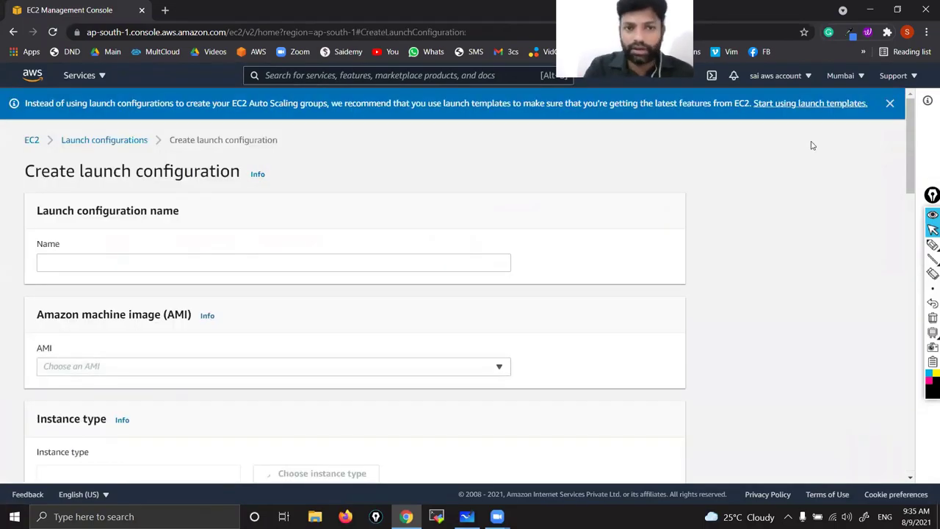
# Mark the banner's recommendation to use launch templates instead of launch configurations, and clear the annotations
pyautogui.click(928, 246)
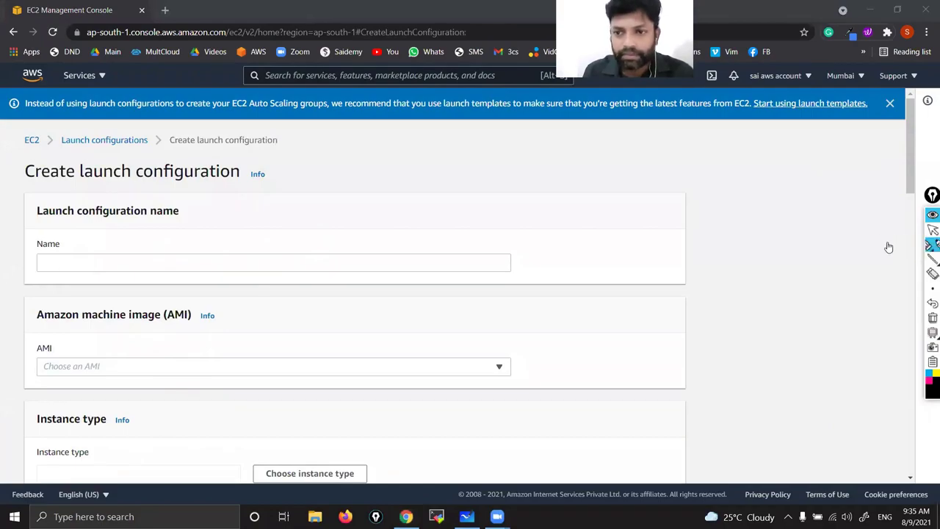
pyautogui.moveTo(25, 111)
pyautogui.mouseDown()
pyautogui.moveTo(147, 116)
pyautogui.moveTo(94, 103)
pyautogui.moveTo(195, 104)
pyautogui.moveTo(252, 120)
pyautogui.moveTo(529, 110)
pyautogui.moveTo(466, 132)
pyautogui.mouseUp()
pyautogui.moveTo(547, 116); pyautogui.dragTo(757, 116)
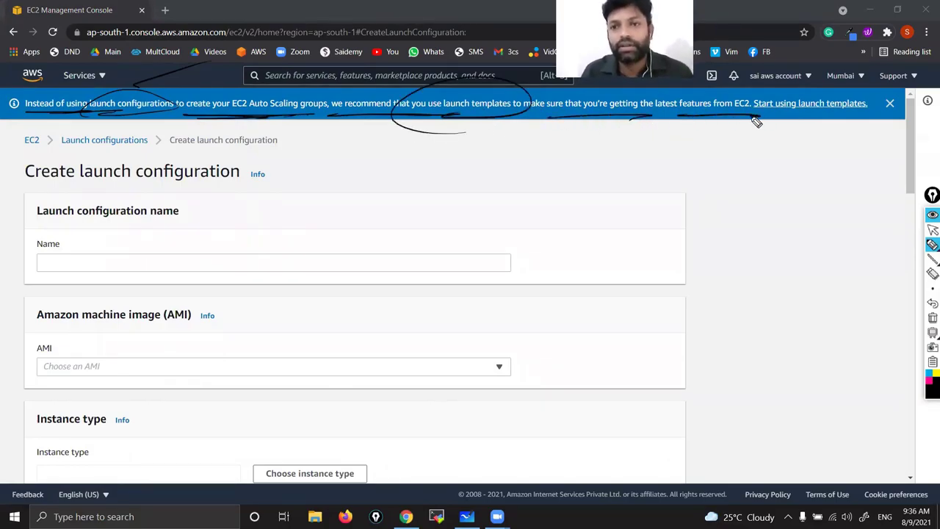
pyautogui.moveTo(762, 115)
pyautogui.mouseDown()
pyautogui.moveTo(849, 100)
pyautogui.moveTo(789, 115)
pyautogui.moveTo(772, 134)
pyautogui.moveTo(844, 107)
pyautogui.moveTo(835, 111)
pyautogui.mouseUp()
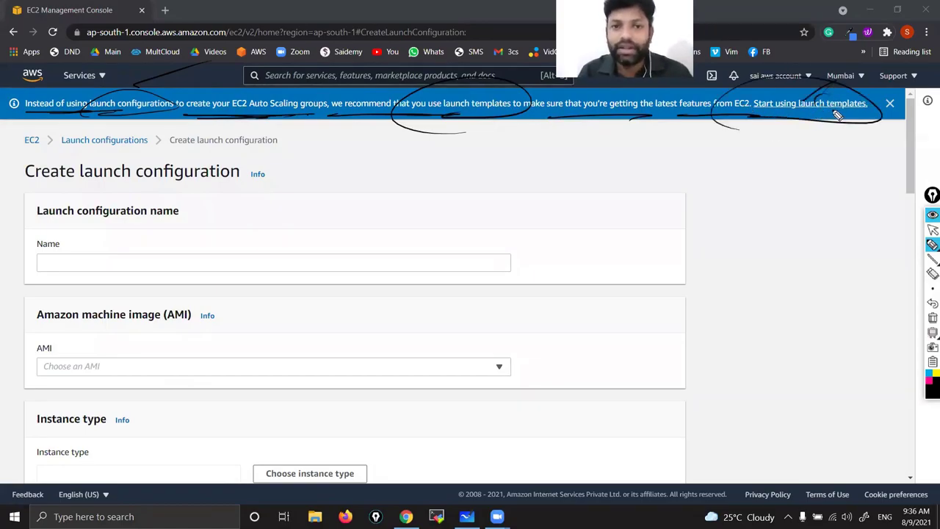
pyautogui.click(931, 319)
pyautogui.click(930, 230)
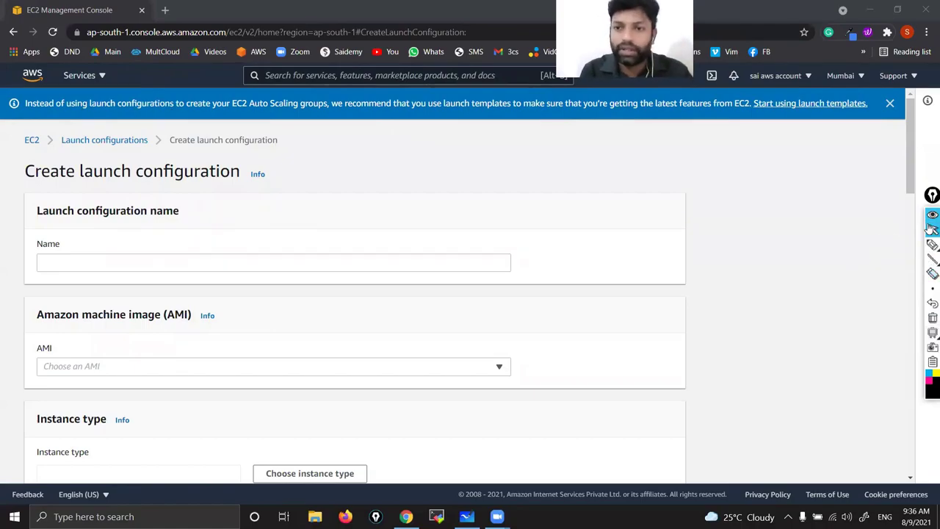
# Cancel the launch configuration and start creating a launch template from the EC2 Launch Templates page instead
pyautogui.scroll(-20, 830, 242)
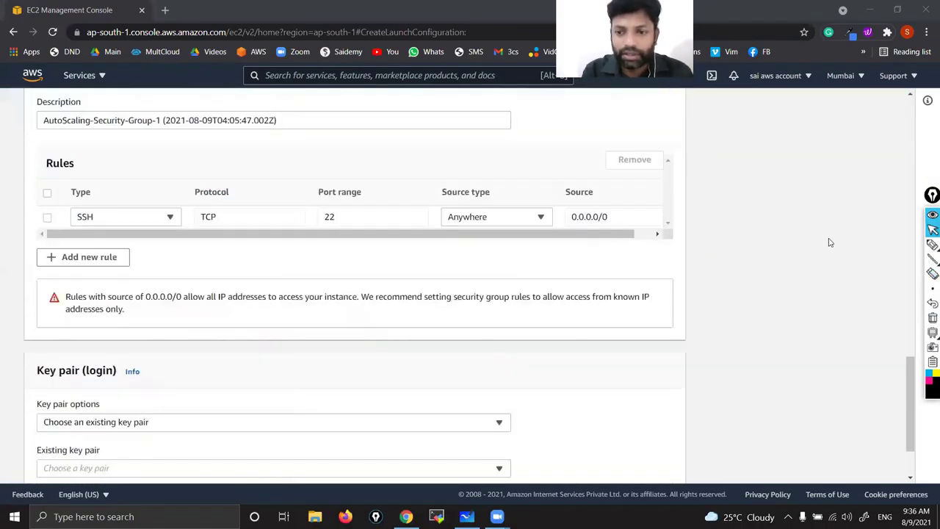
pyautogui.click(506, 462)
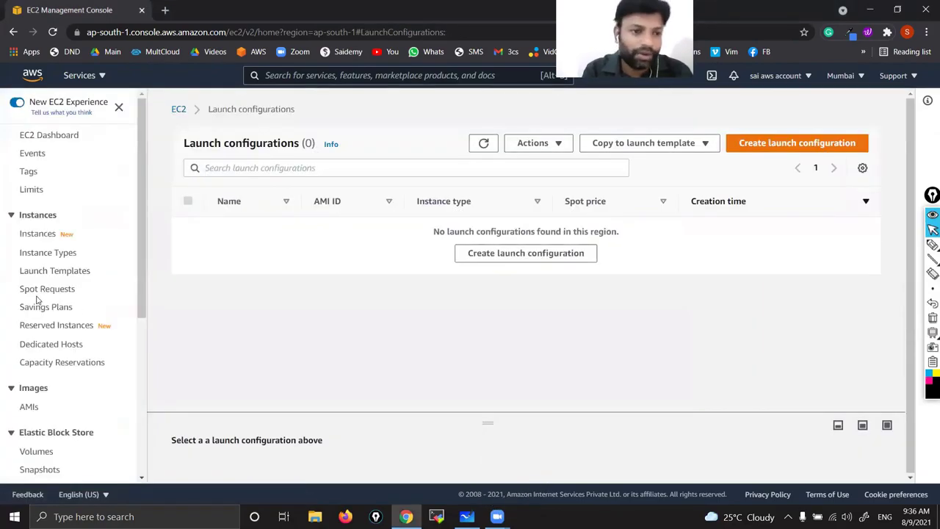
pyautogui.scroll(3, 22, 281)
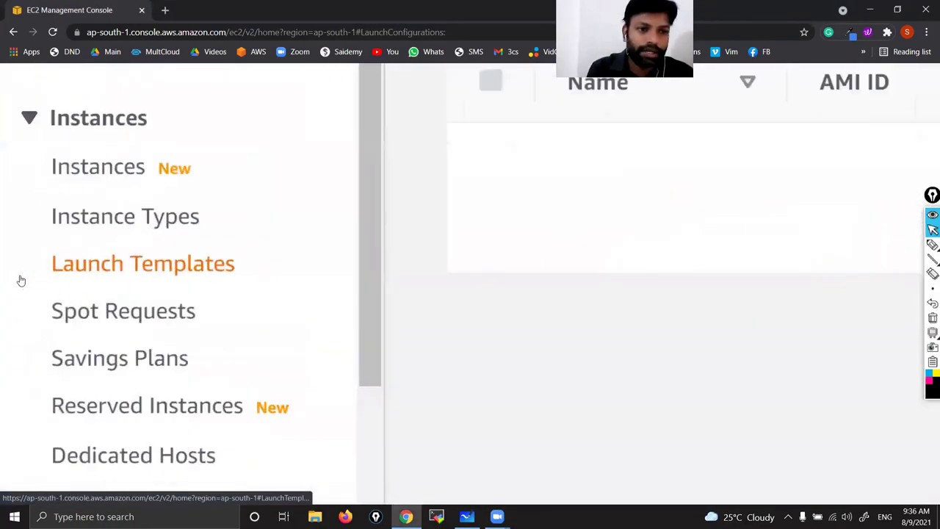
pyautogui.click(133, 258)
pyautogui.scroll(-3, 125, 262)
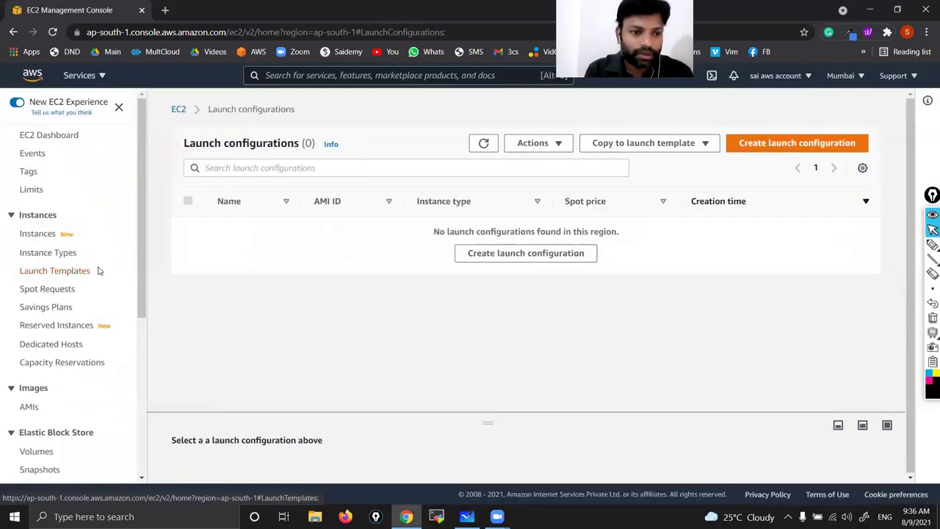
pyautogui.click(61, 274)
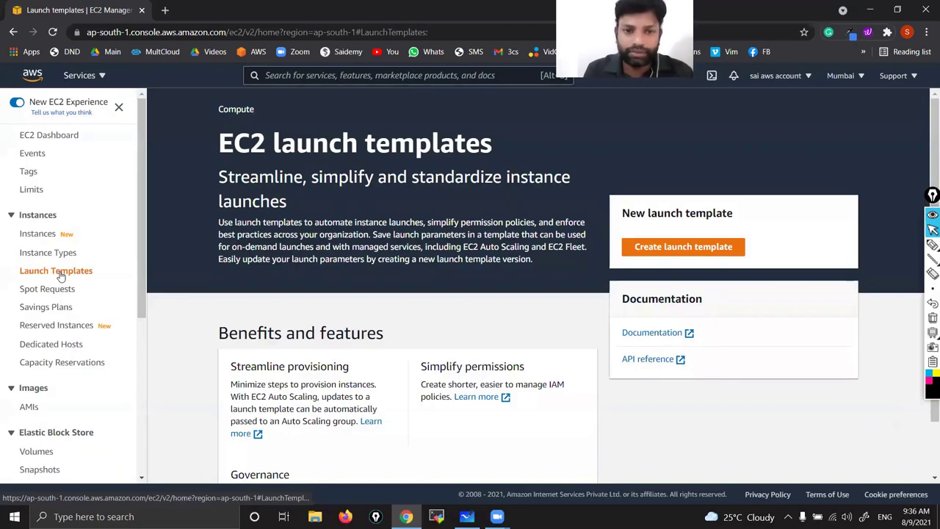
pyautogui.click(694, 251)
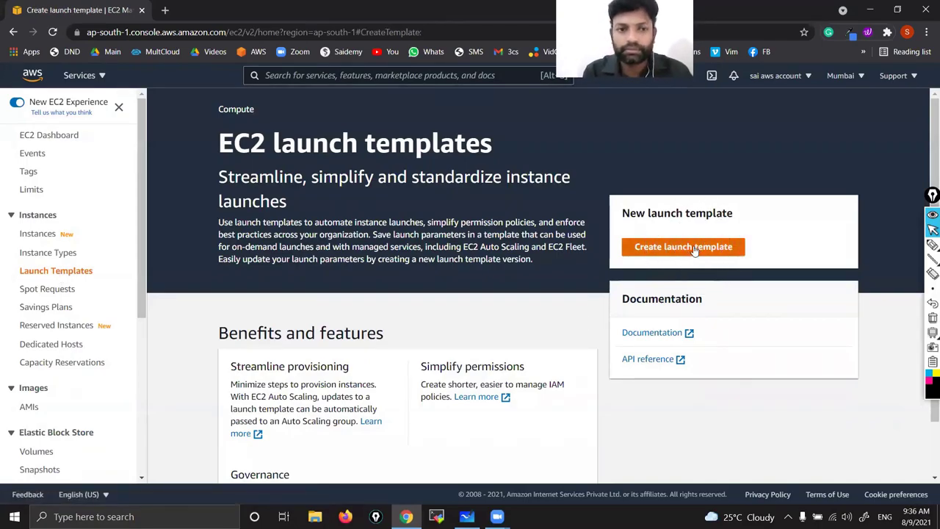
# Check the launch template notes on the whiteboard and name the launch template MyLTMP in the EC2 console
pyautogui.scroll(-1, 694, 250)
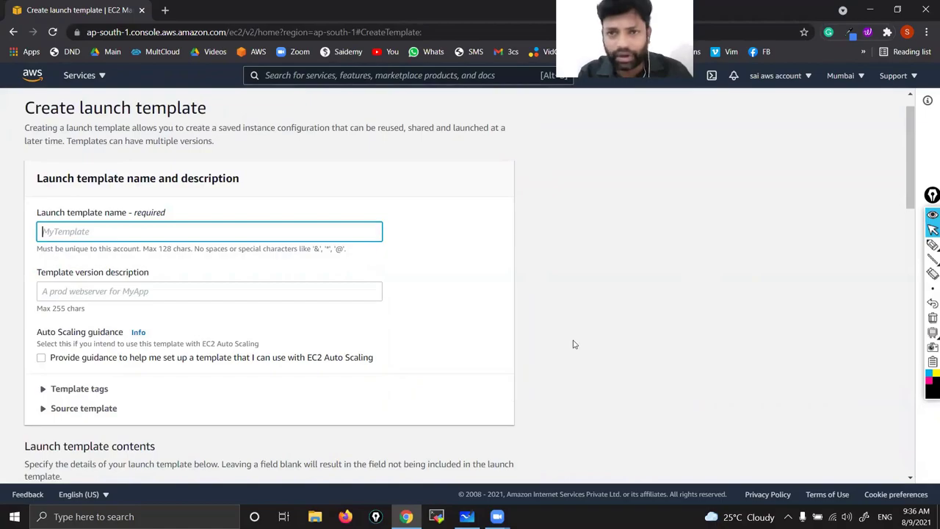
pyautogui.scroll(6, 1, 230)
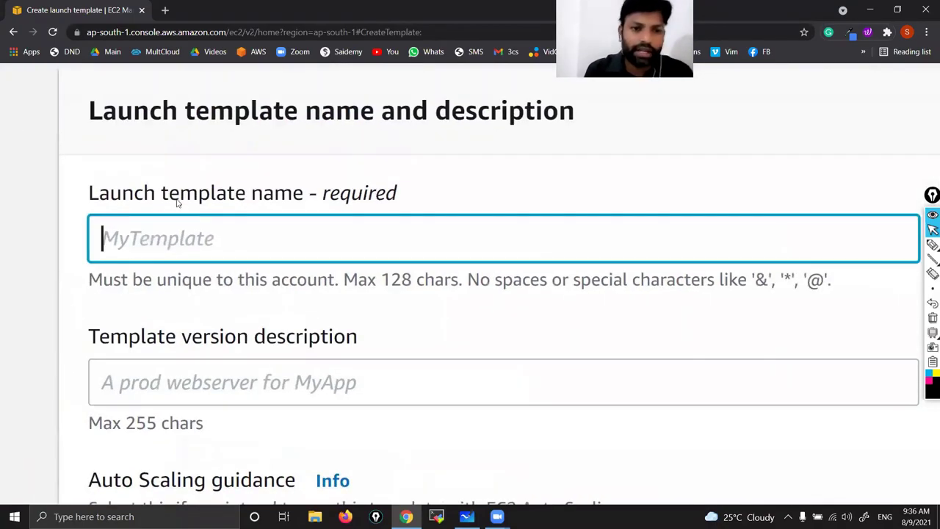
pyautogui.moveTo(90, 193); pyautogui.dragTo(288, 194)
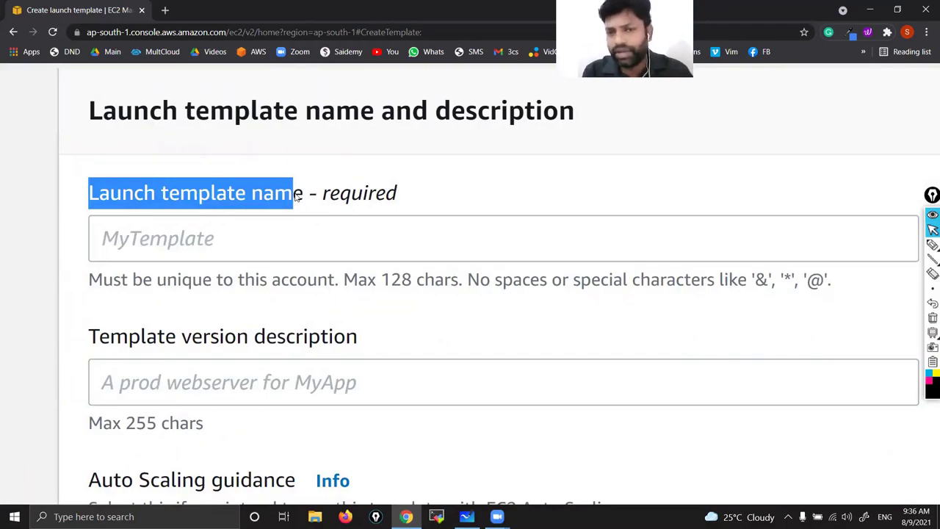
pyautogui.scroll(-6, 297, 194)
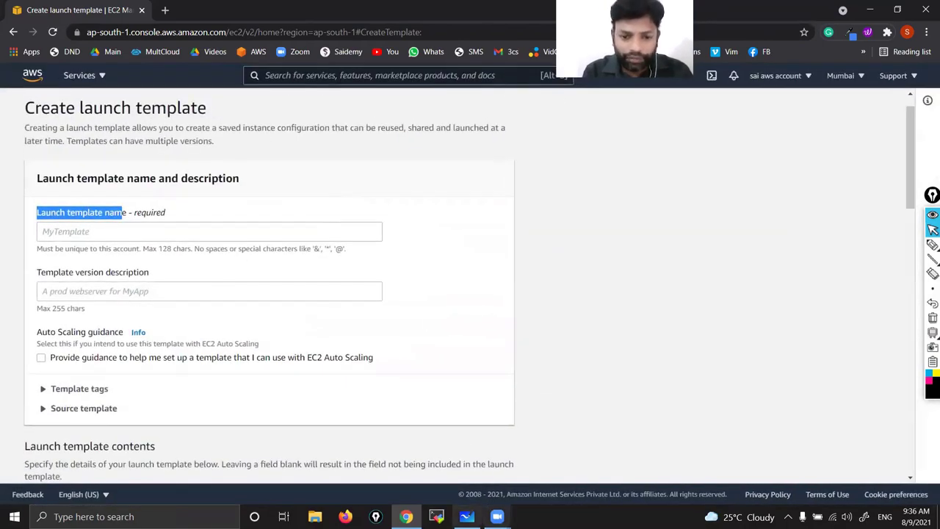
pyautogui.hotkey('alt', 'Tab')
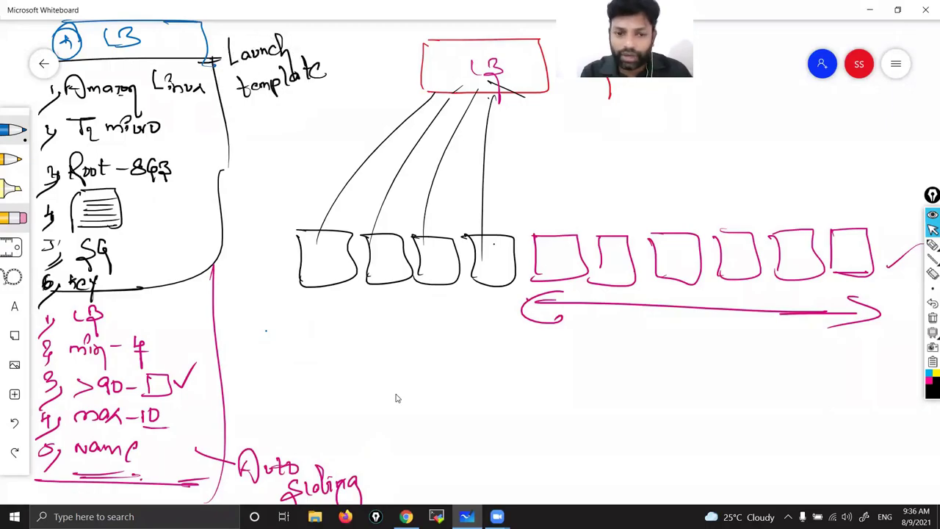
pyautogui.click(406, 515)
pyautogui.click(133, 234)
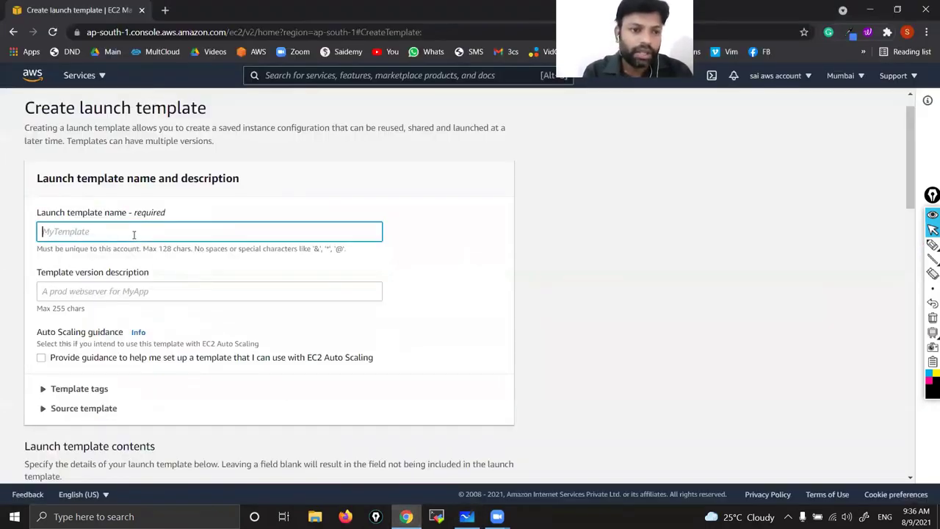
pyautogui.write('MyLTMP')
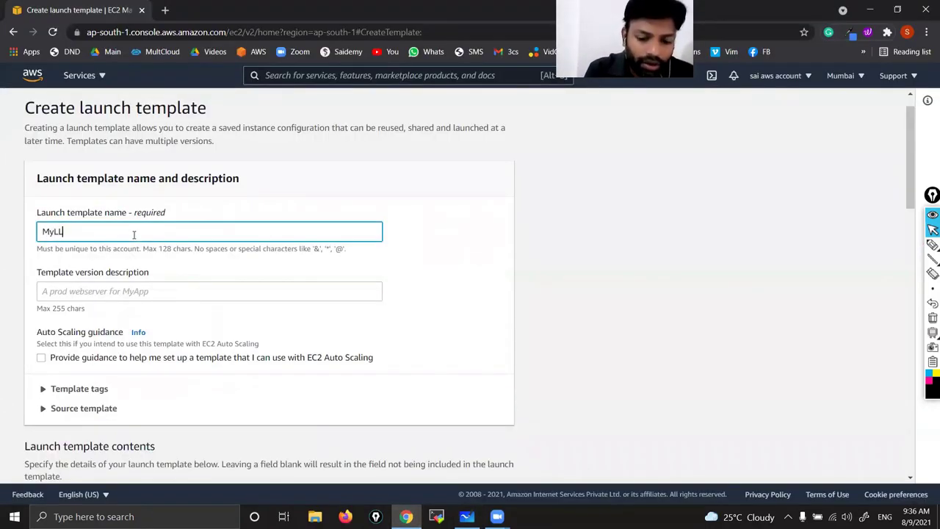
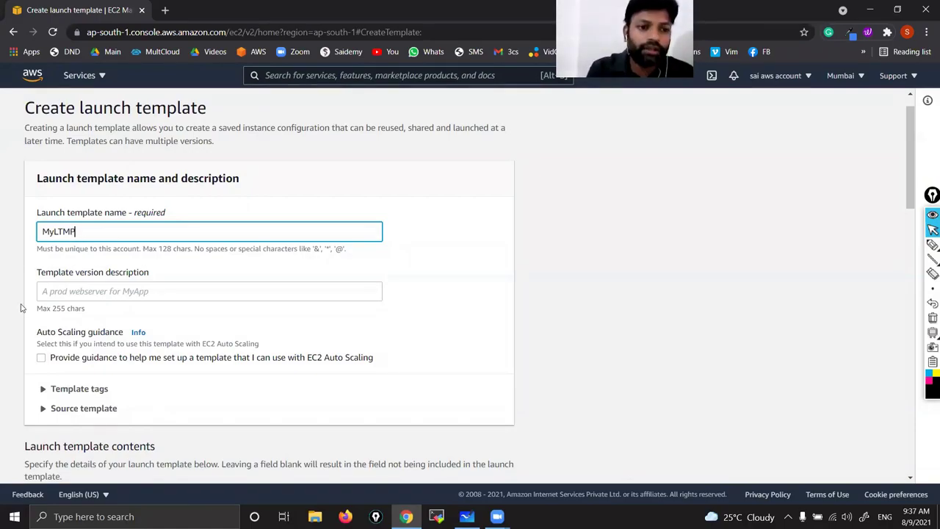
# Enter 1 as the launch template's version description
pyautogui.hotkey('ctrl', '+')
pyautogui.hotkey('ctrl', '+')
pyautogui.hotkey('ctrl', '+')
pyautogui.hotkey('ctrl', '+')
pyautogui.hotkey('ctrl', '+')
pyautogui.hotkey('ctrl', '+')
pyautogui.hotkey('ctrl', '0')
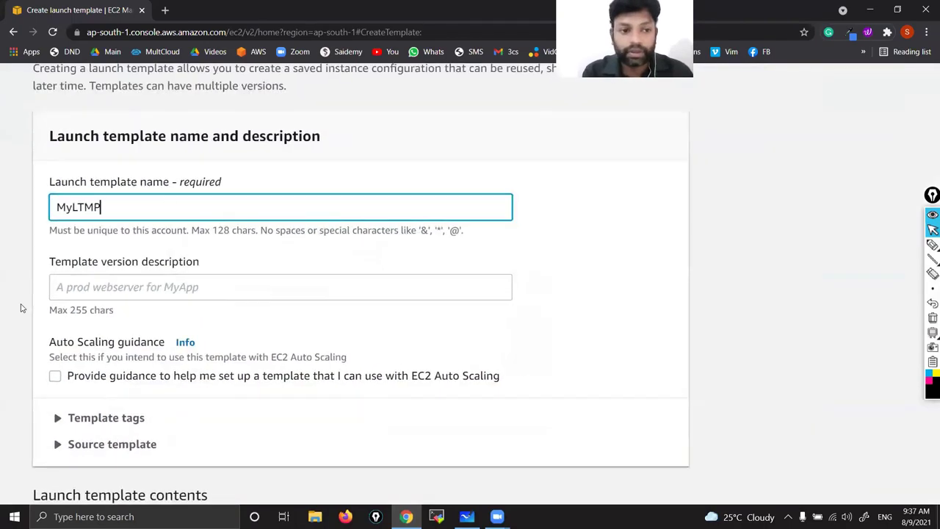
pyautogui.click(104, 294)
pyautogui.write('1')
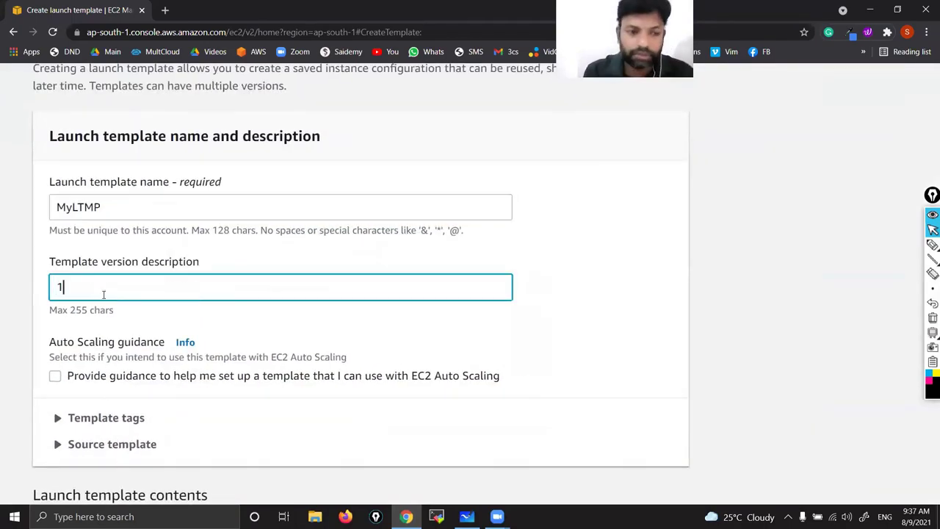
pyautogui.hotkey('ctrl', '0')
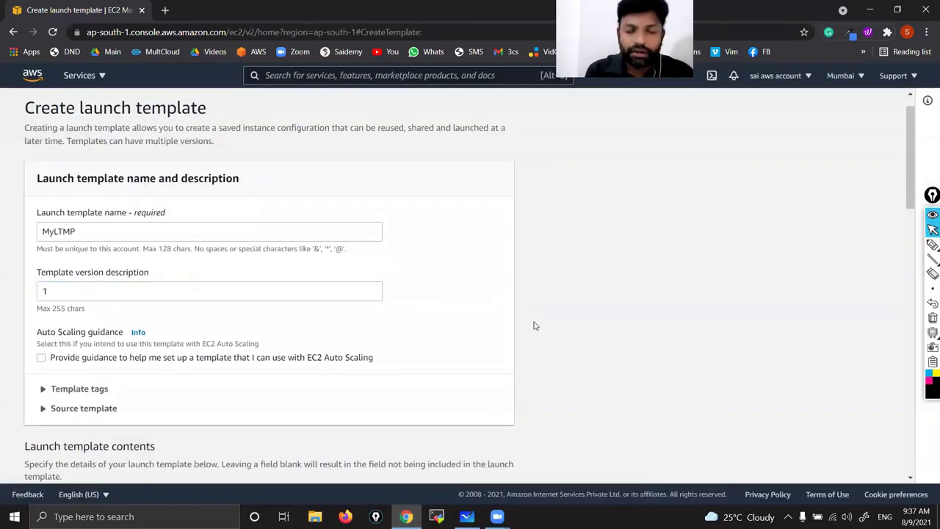
# Glance at the whiteboard notes, mark the Auto Scaling guidance option's text in the console, and clear the annotations
pyautogui.click(466, 517)
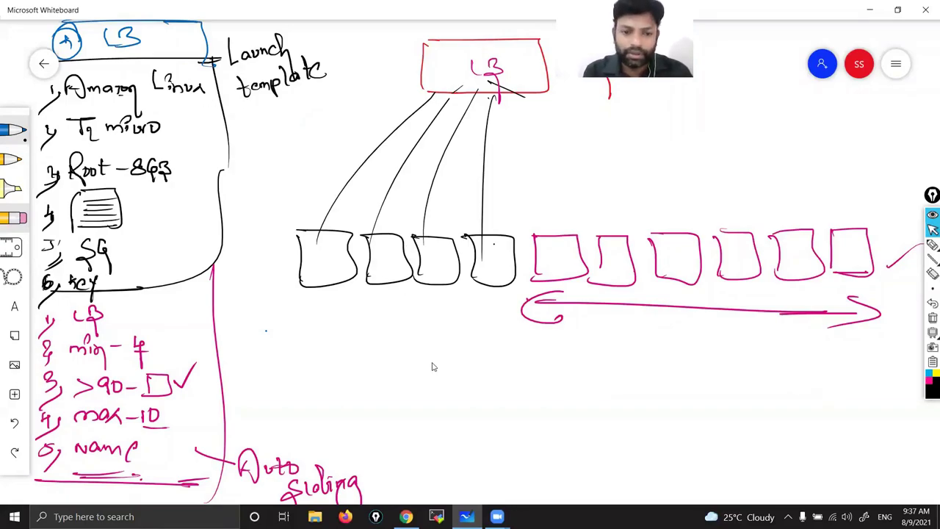
pyautogui.click(405, 517)
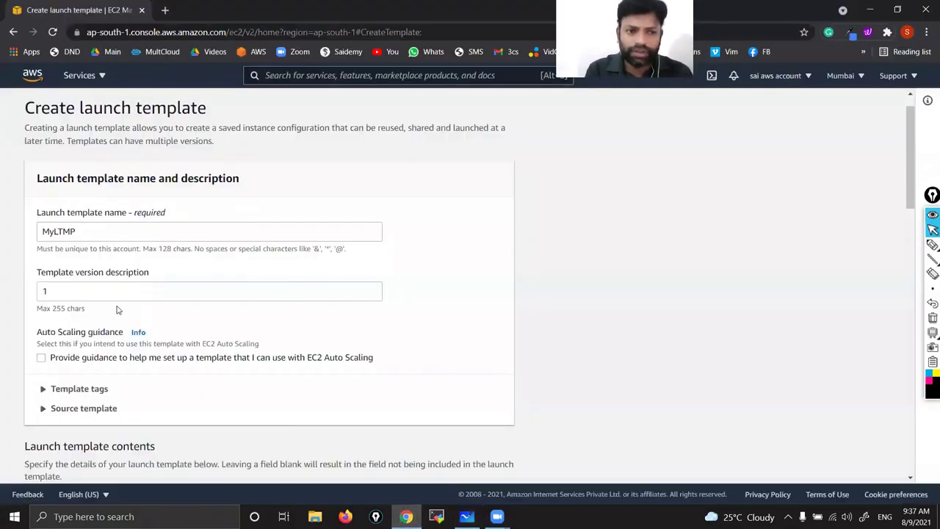
pyautogui.scroll(-2, 140, 332)
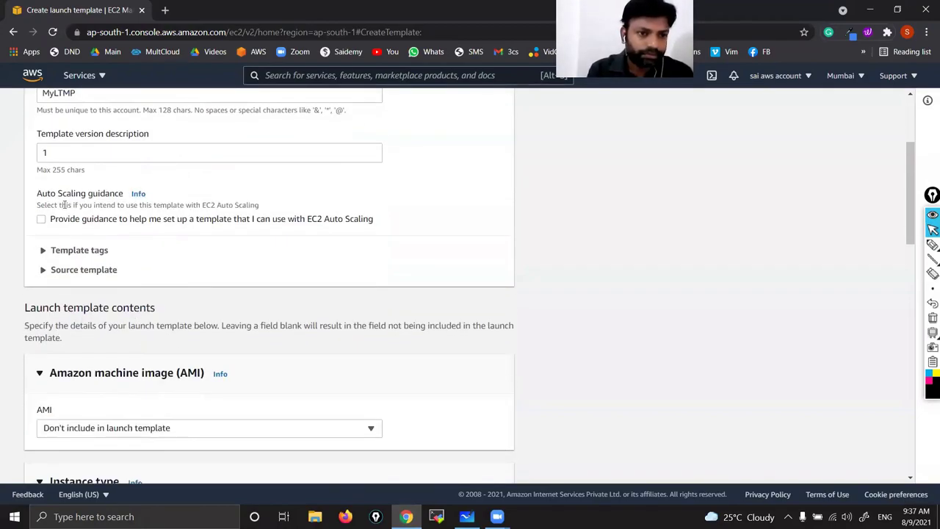
pyautogui.hotkey('ctrl', '+')
pyautogui.hotkey('ctrl', '+')
pyautogui.hotkey('ctrl', '+')
pyautogui.hotkey('ctrl', '+')
pyautogui.hotkey('ctrl', '+')
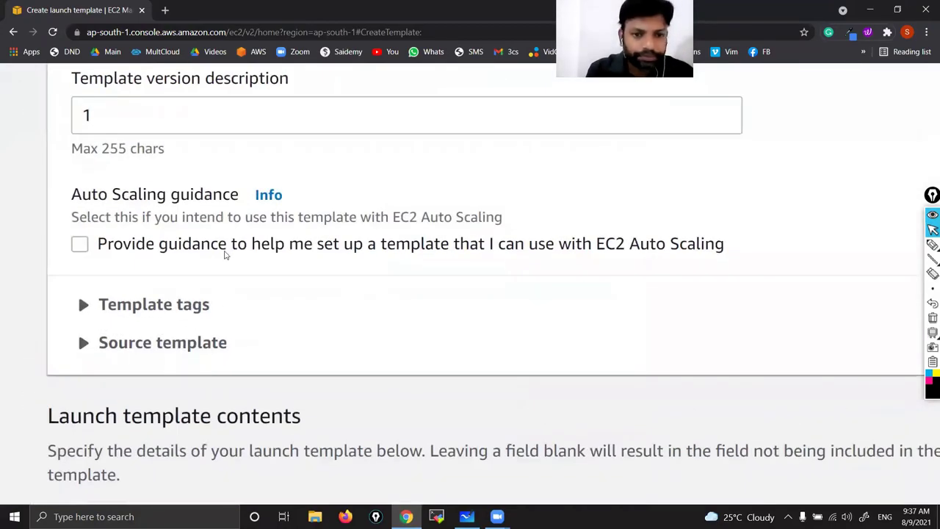
pyautogui.hotkey('ctrl', 'shift', 'p')
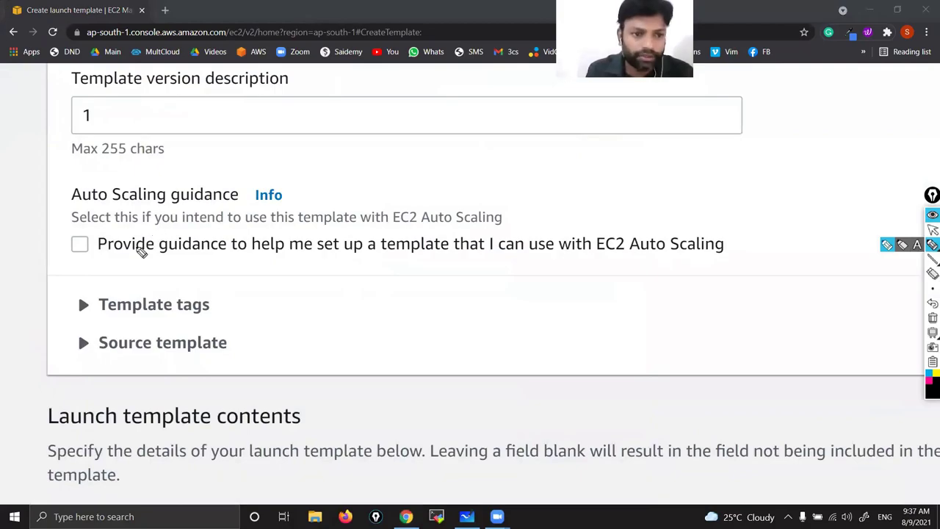
pyautogui.moveTo(93, 259)
pyautogui.mouseDown()
pyautogui.moveTo(332, 275)
pyautogui.moveTo(443, 266)
pyautogui.moveTo(345, 277)
pyautogui.mouseUp()
pyautogui.moveTo(557, 268); pyautogui.dragTo(786, 255)
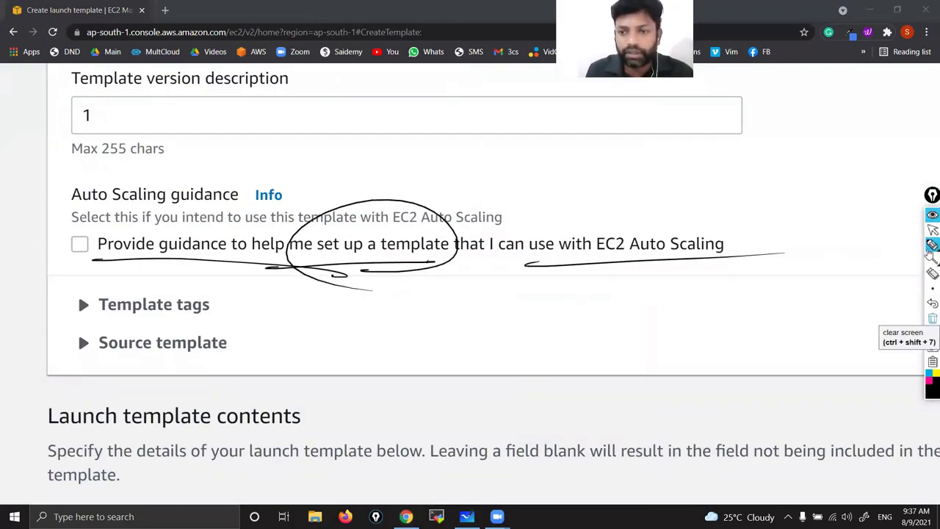
pyautogui.click(933, 317)
pyautogui.click(931, 229)
pyautogui.hotkey('ctrl', '0')
# Enable the EC2 Auto Scaling guidance option for the launch template, using a temporary circle beside the Amazon machine image heading
pyautogui.scroll(-5, 532, 219)
pyautogui.scroll(-7, 533, 220)
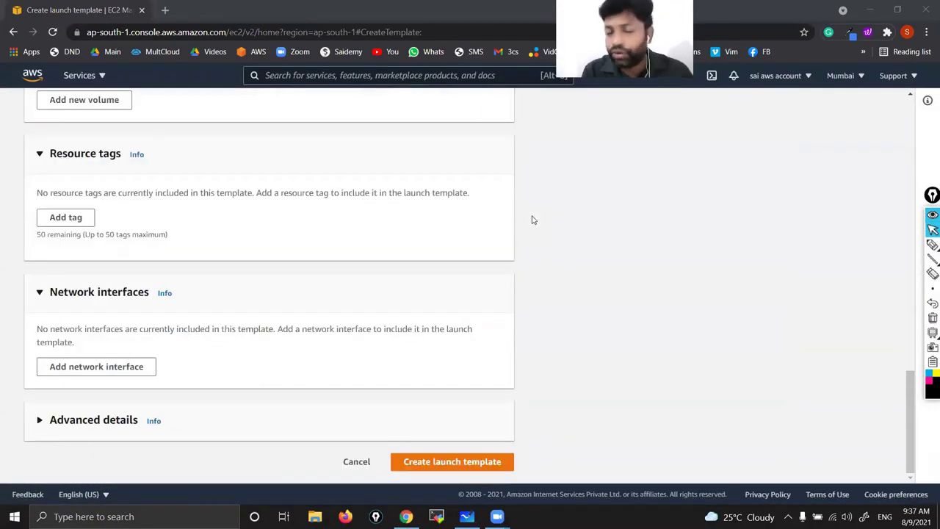
pyautogui.scroll(15, 533, 220)
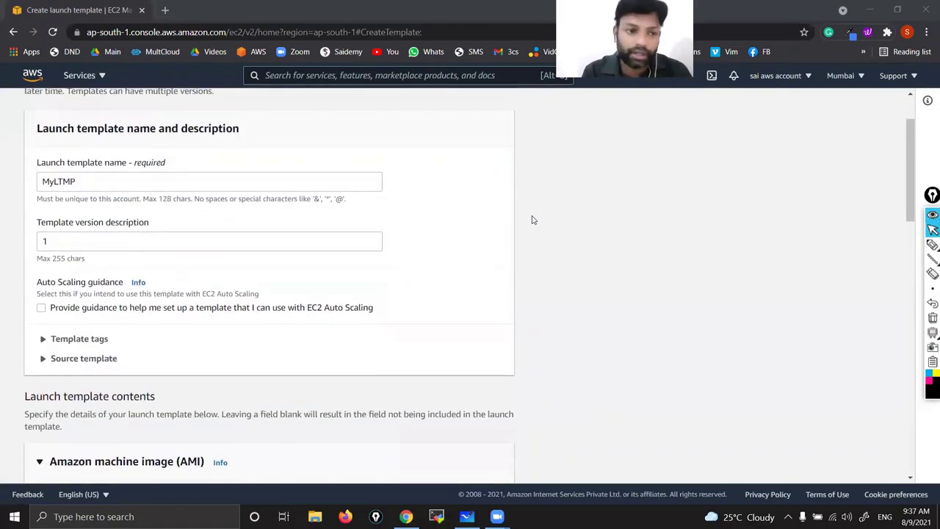
pyautogui.scroll(-1, 534, 220)
pyautogui.scroll(-1, 531, 218)
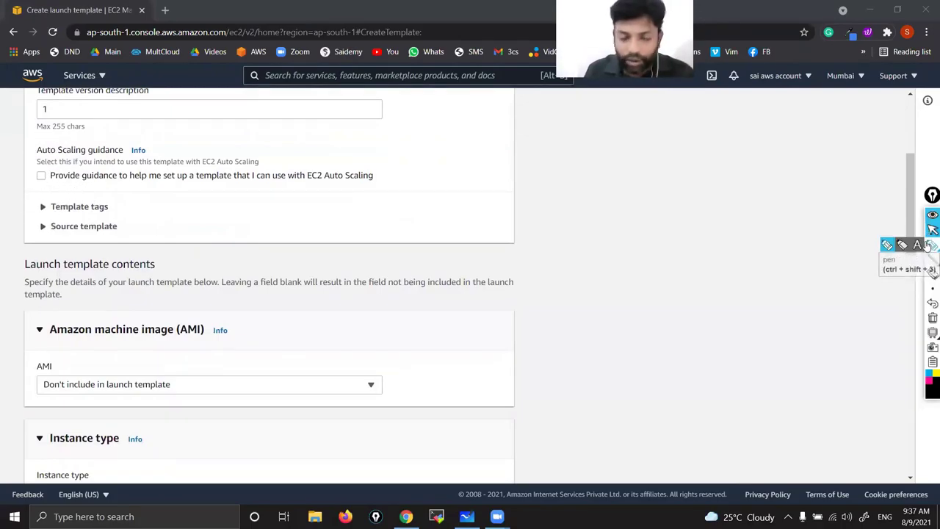
pyautogui.click(928, 245)
pyautogui.moveTo(254, 342)
pyautogui.mouseDown()
pyautogui.moveTo(245, 357)
pyautogui.moveTo(368, 296)
pyautogui.mouseUp()
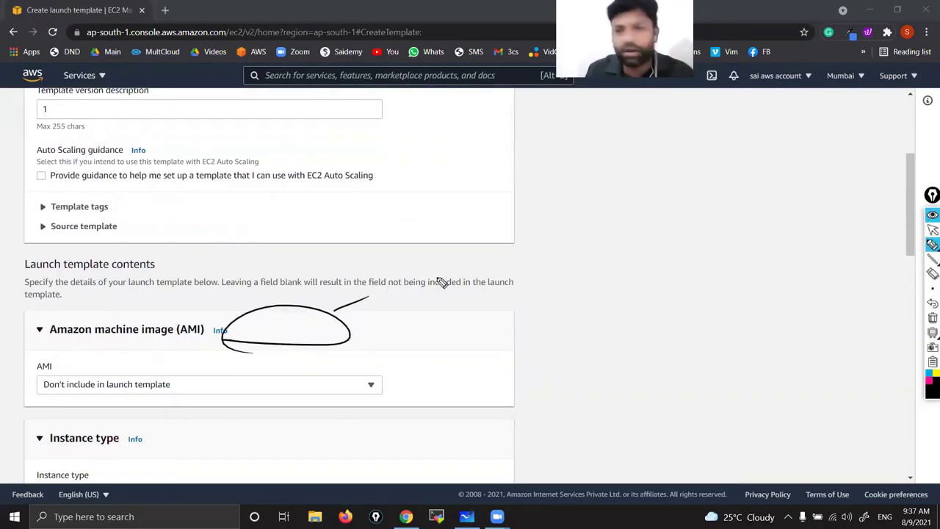
pyautogui.click(933, 230)
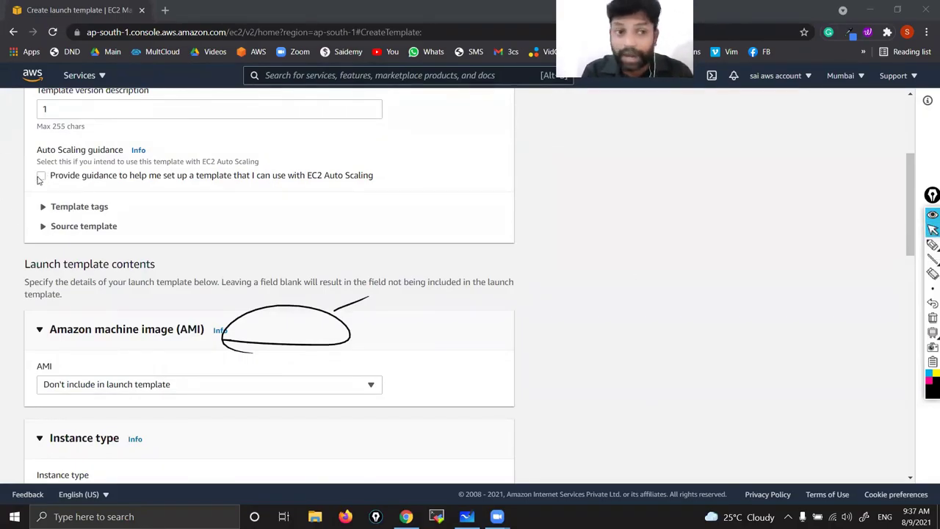
pyautogui.click(40, 177)
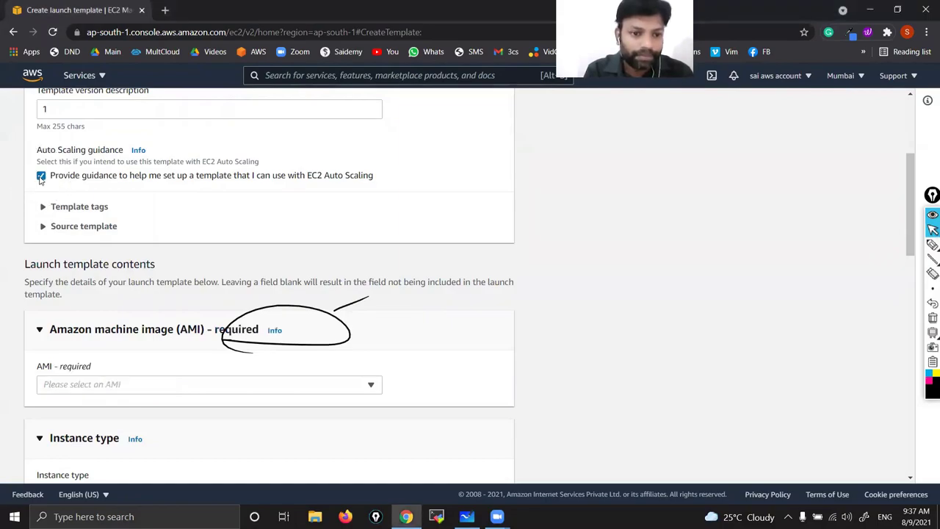
pyautogui.click(930, 317)
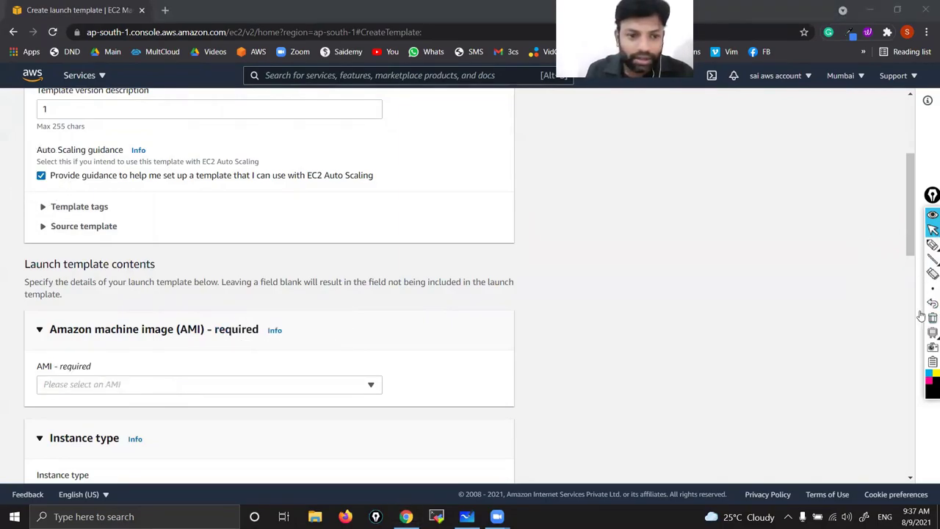
# Circle the required label of the Amazon machine image heading with the annotation pen, and clear the drawing
pyautogui.click(931, 245)
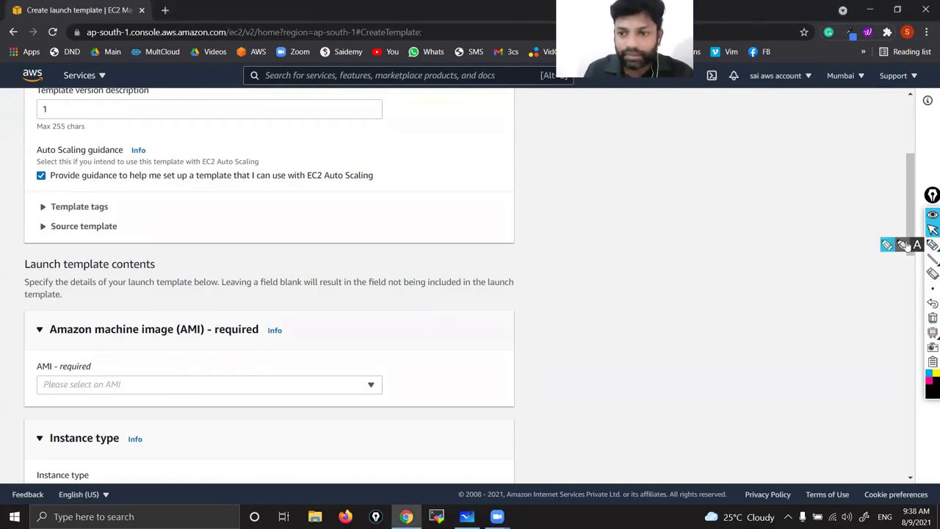
pyautogui.click(887, 245)
pyautogui.moveTo(205, 345); pyautogui.dragTo(212, 378)
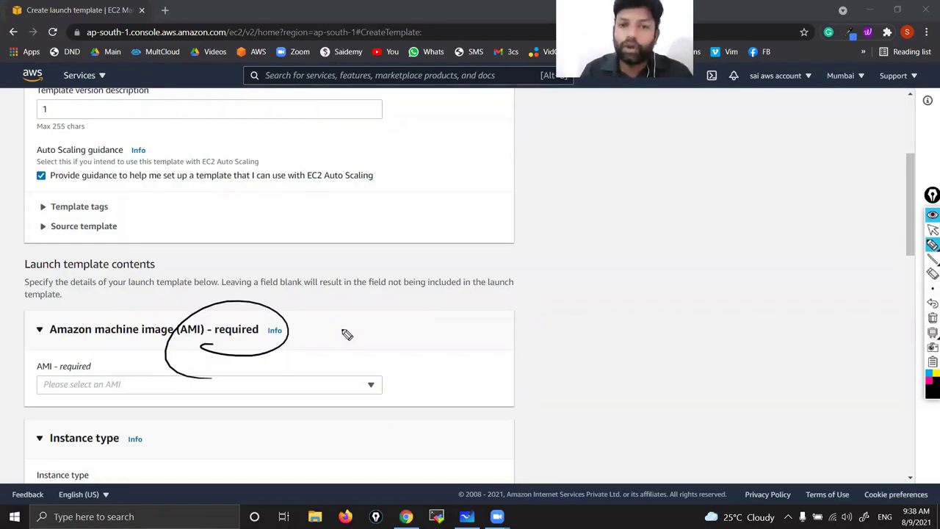
pyautogui.click(932, 318)
pyautogui.click(931, 229)
# Check the operating system and instance type in the Microsoft Whiteboard launch template notes, and return to the EC2 console in Chrome
pyautogui.scroll(-1, 93, 295)
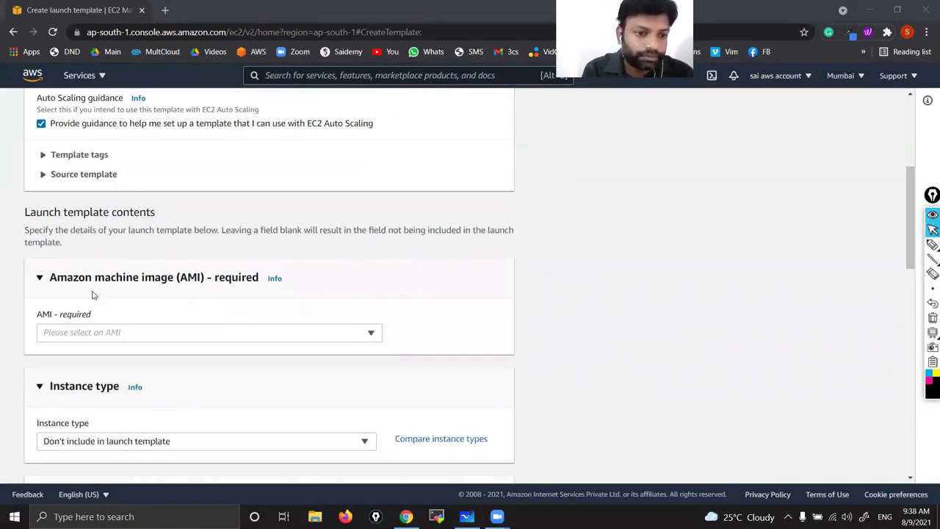
pyautogui.scroll(-1, 44, 279)
pyautogui.scroll(3, 36, 265)
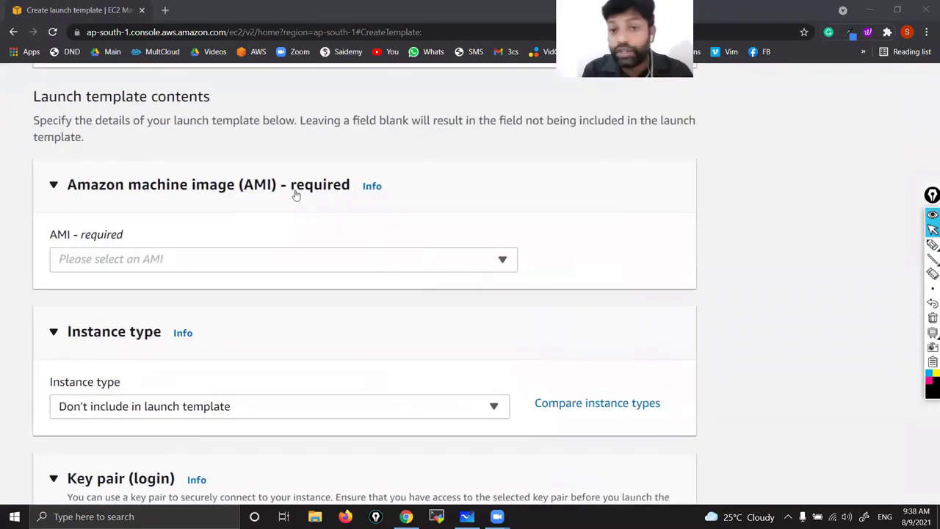
pyautogui.scroll(-3, 295, 194)
pyautogui.click(467, 517)
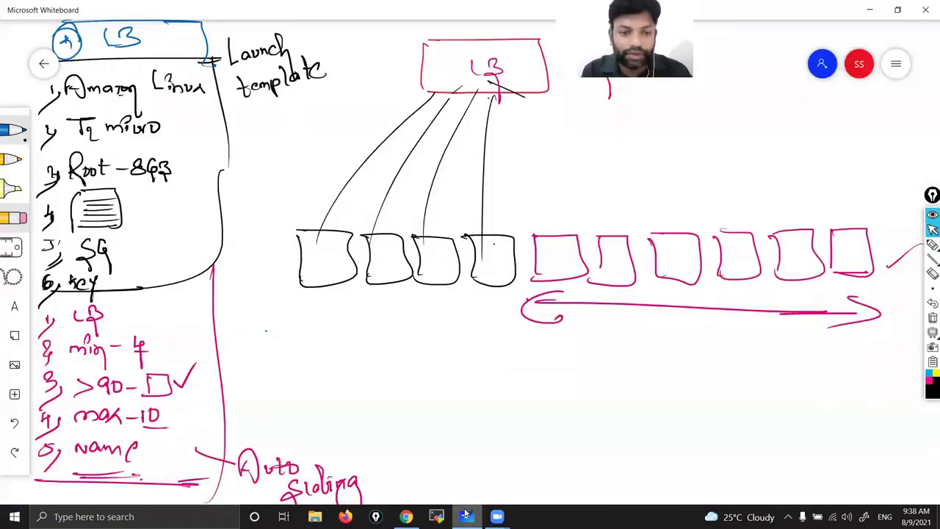
pyautogui.click(28, 133)
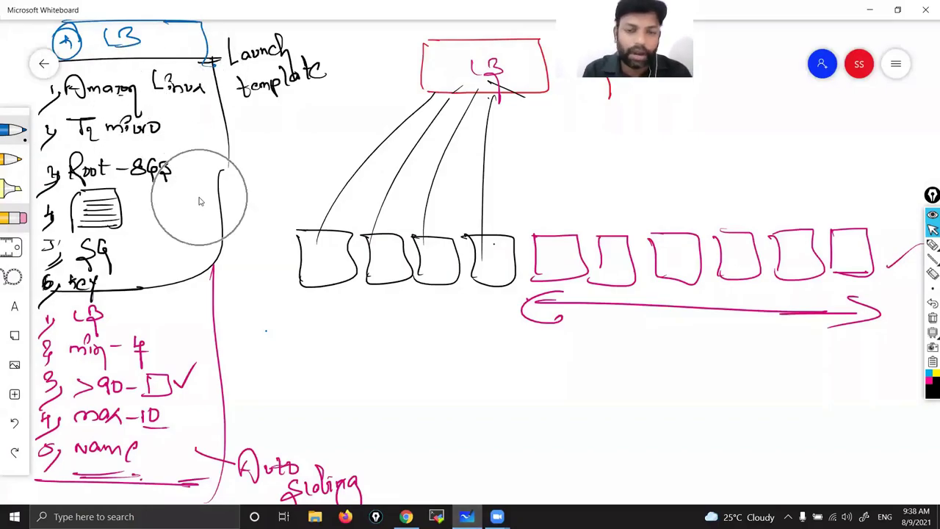
pyautogui.click(406, 516)
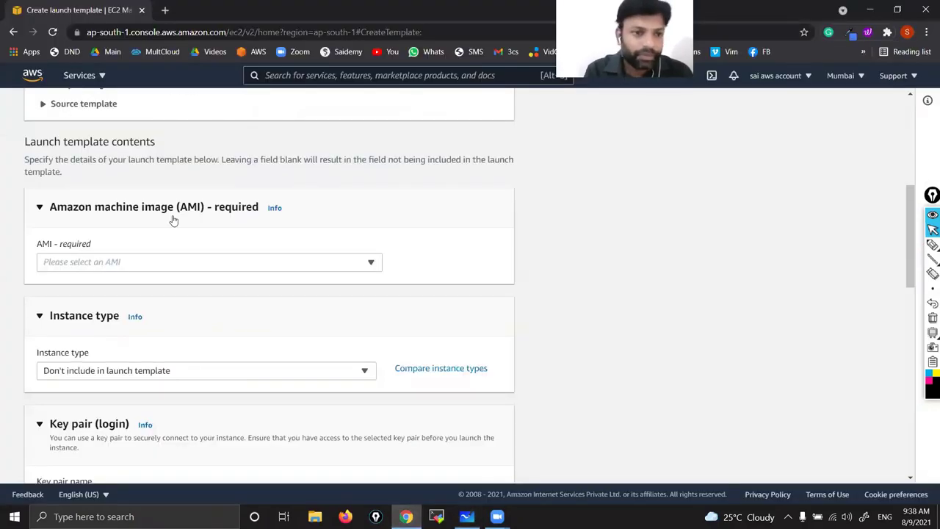
# Choose the 64-bit (x86) Amazon Linux 2 AMI (HVM), SSD Volume Type as the launch template's machine image
pyautogui.click(288, 263)
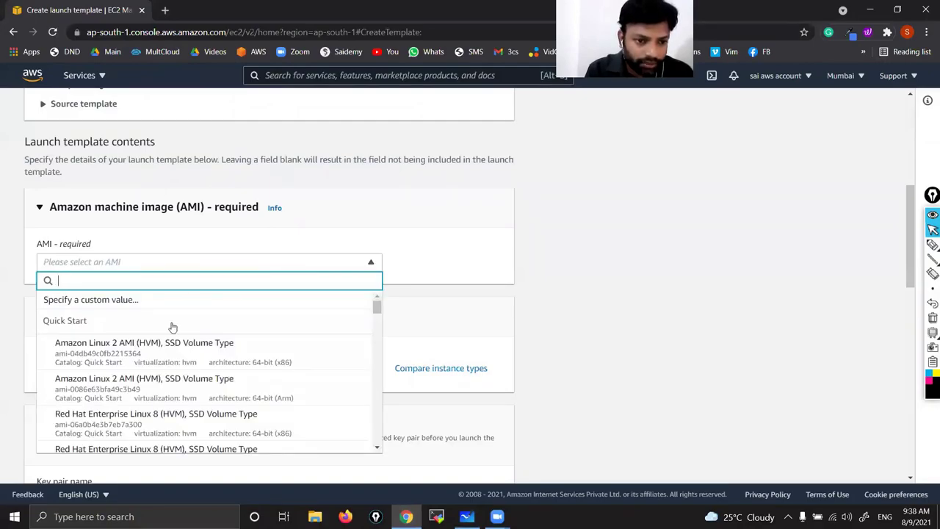
pyautogui.scroll(-1, 176, 327)
pyautogui.scroll(1, 250, 324)
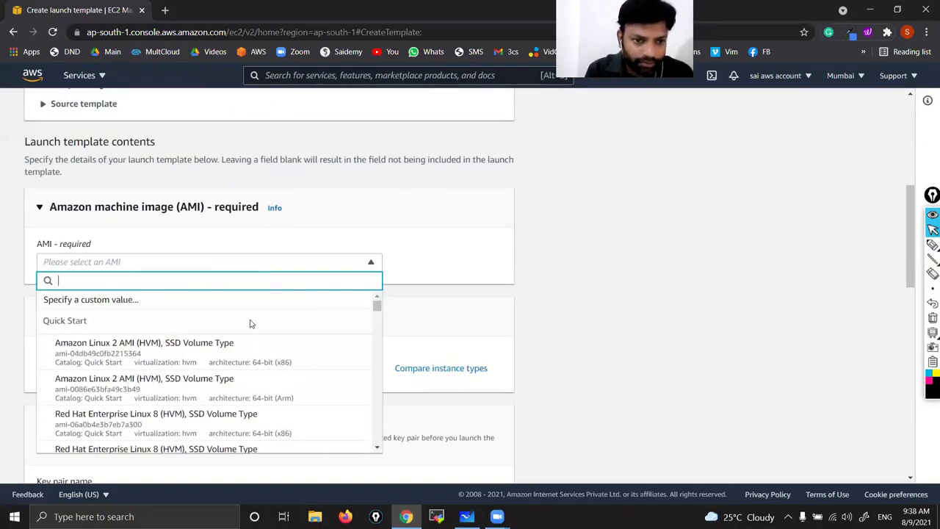
pyautogui.click(168, 351)
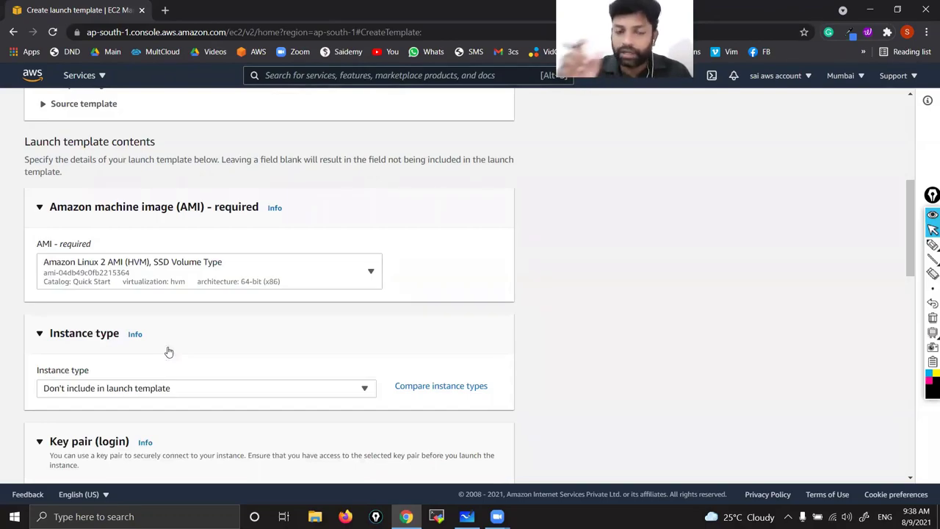
# Set the launch template's instance type to t2.micro
pyautogui.scroll(-2, 168, 351)
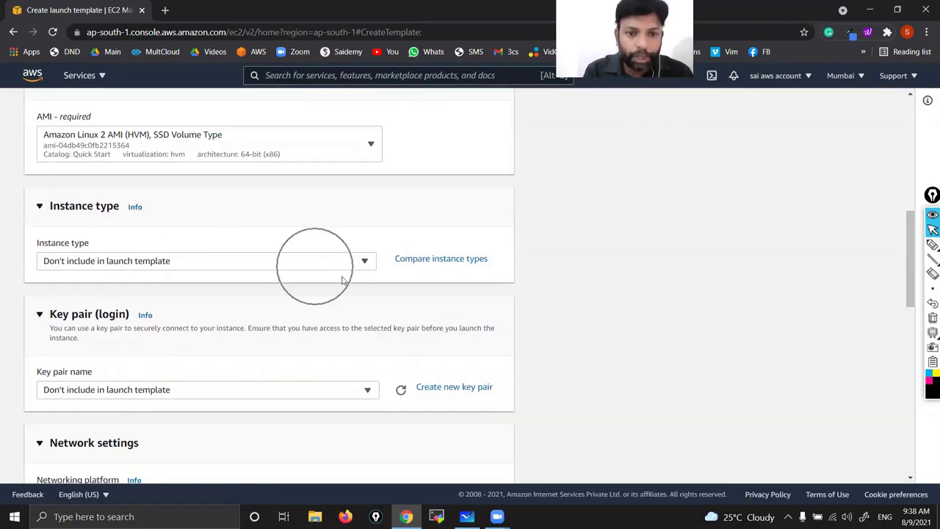
pyautogui.click(364, 263)
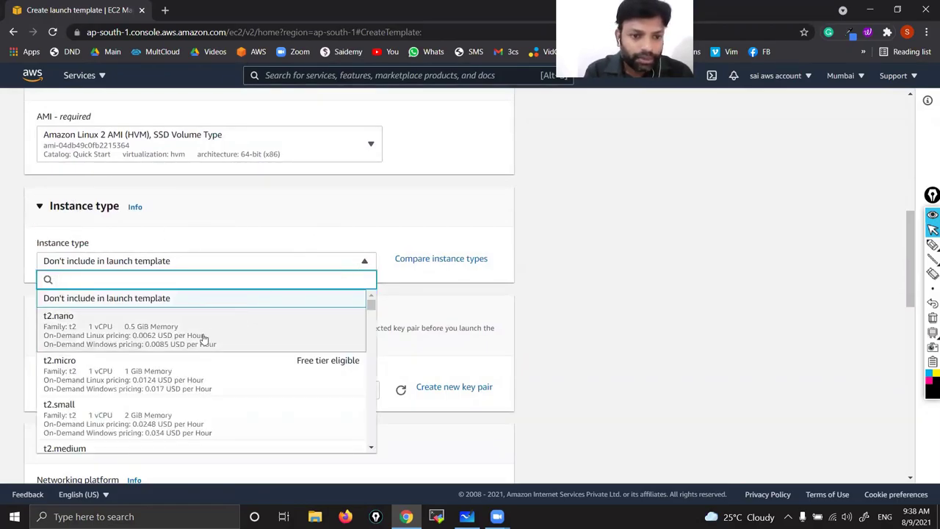
pyautogui.click(96, 375)
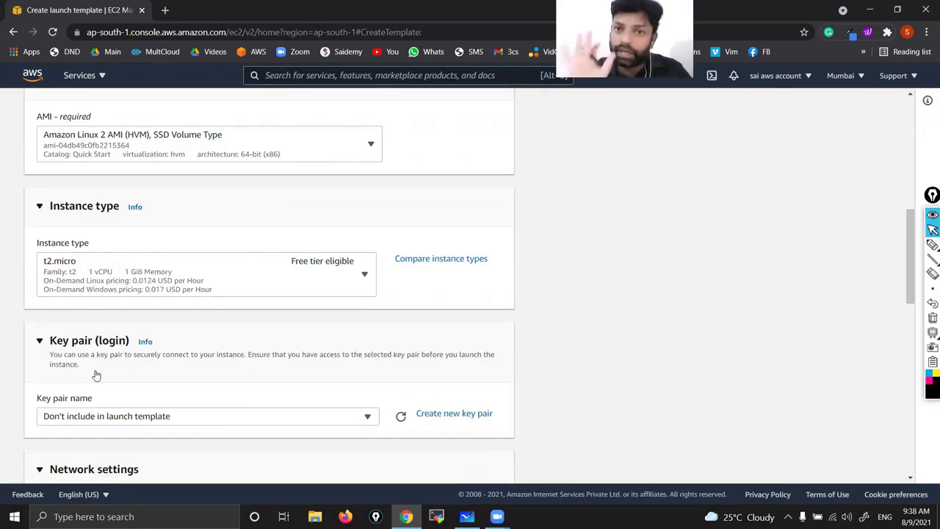
# Start creating a new key pair for the launch template and activate its name field
pyautogui.scroll(-2, 226, 364)
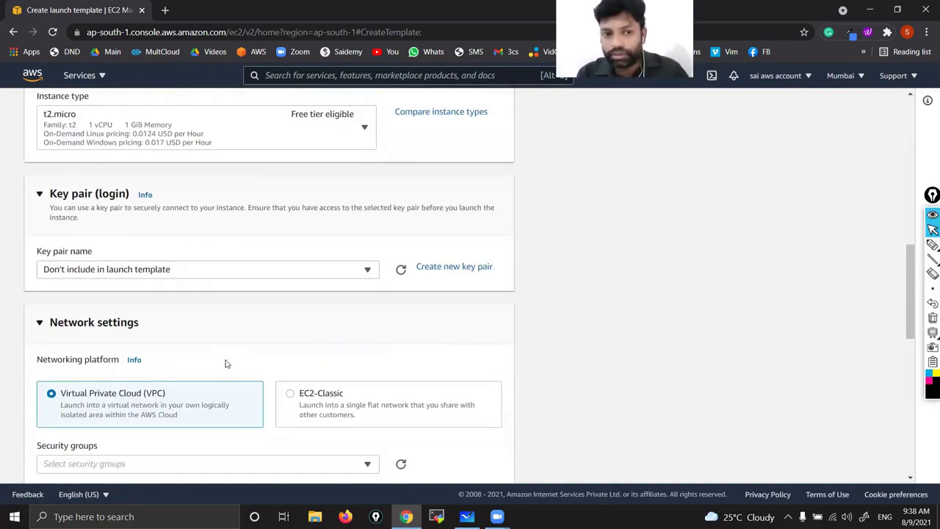
pyautogui.click(365, 271)
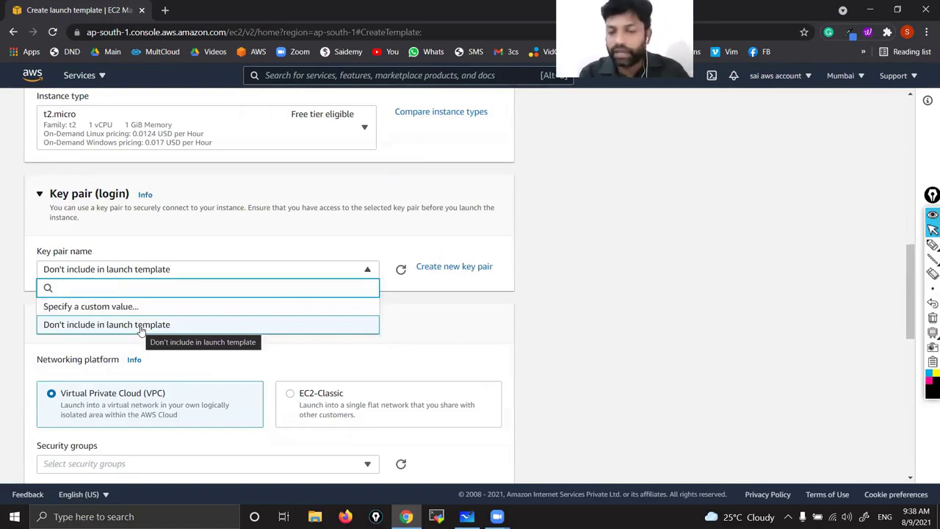
pyautogui.click(445, 270)
pyautogui.click(446, 271)
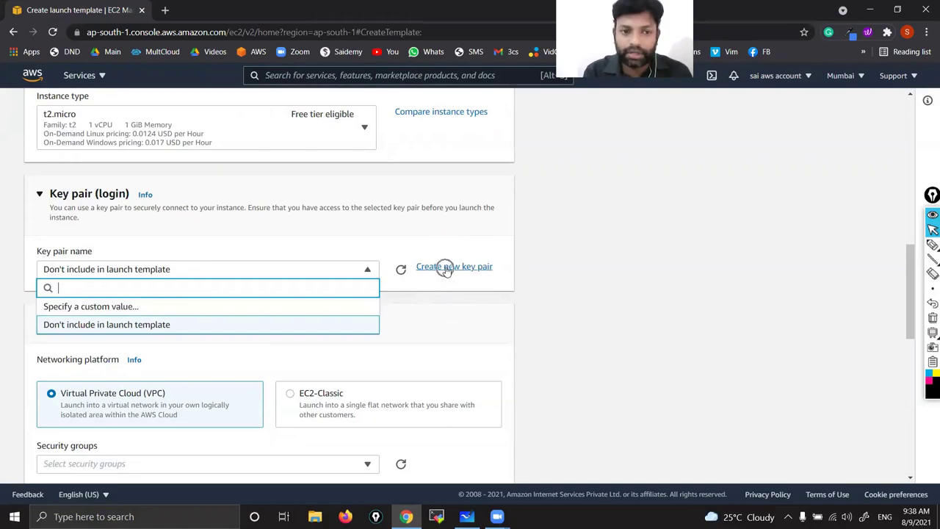
pyautogui.click(446, 270)
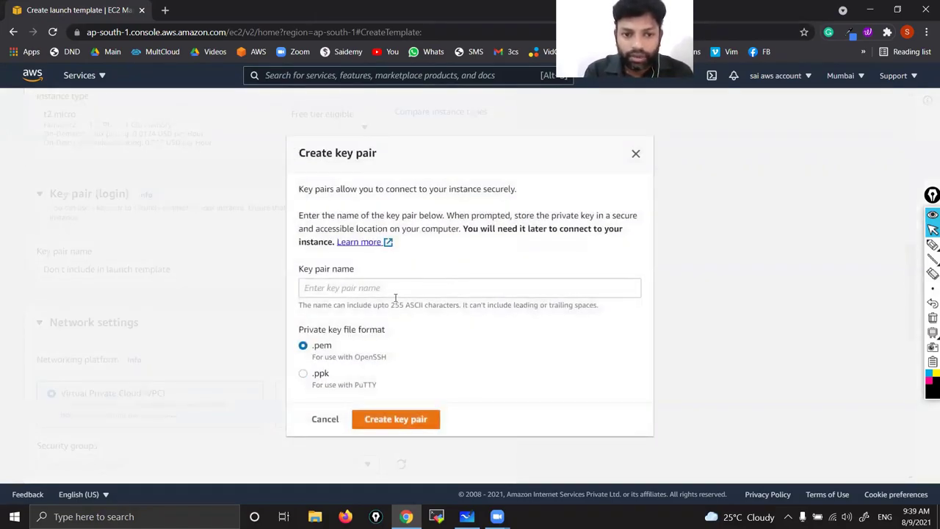
pyautogui.click(387, 290)
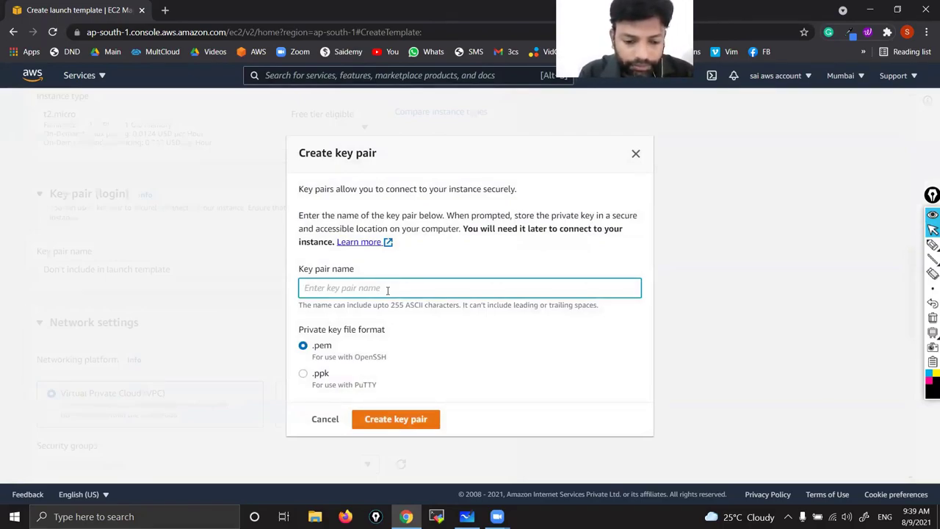
# Enter 9autoscale as the name of the new key pair
pyautogui.write('as-test')
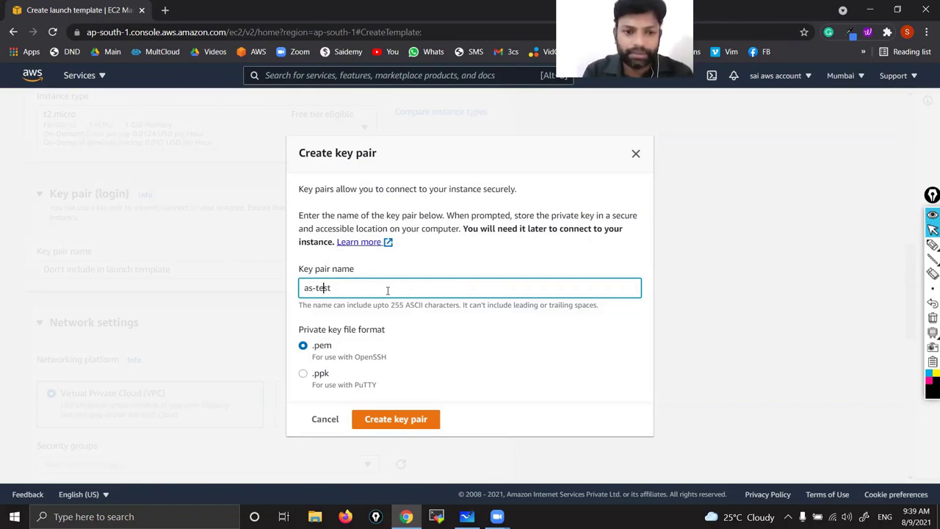
pyautogui.press('BackSpace')
pyautogui.press('BackSpace')
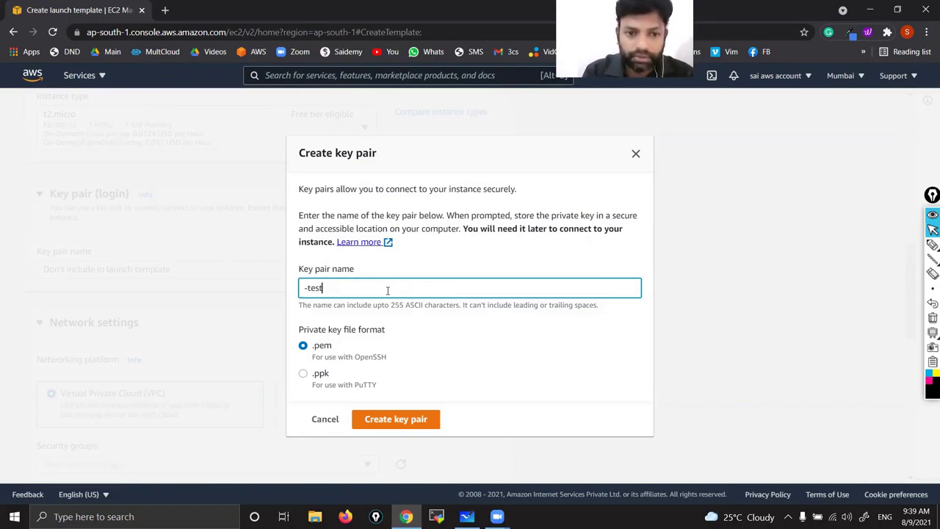
pyautogui.press('BackSpace')
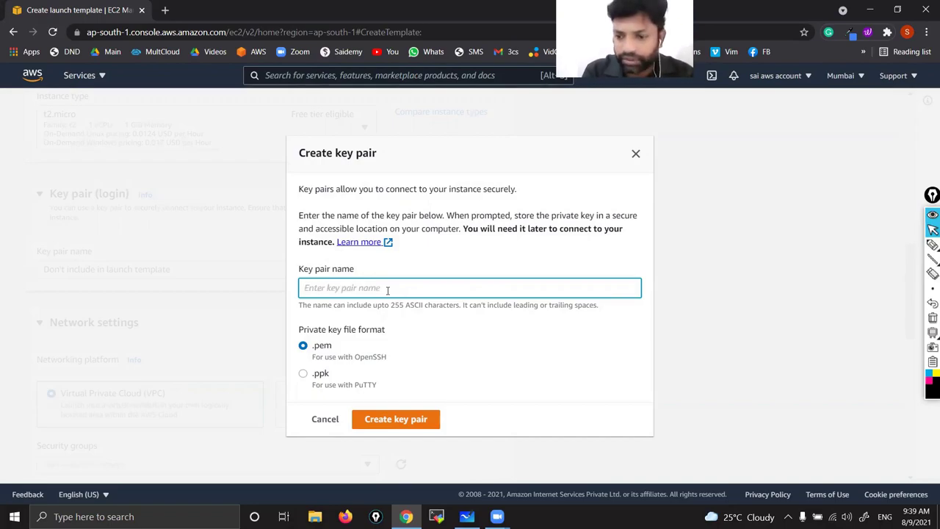
pyautogui.write('scale')
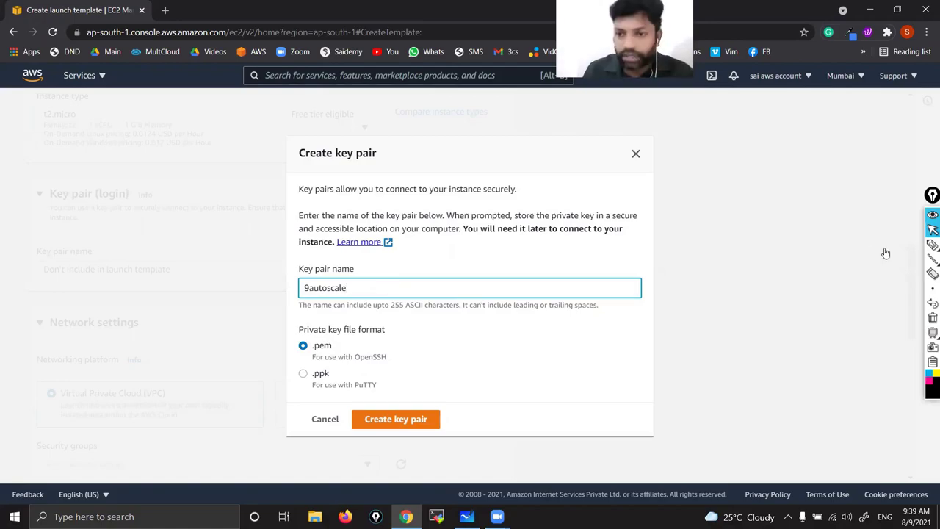
# Mark the .pem and .ppk key format options with on-screen pen strokes and clear the drawing
pyautogui.click(931, 245)
pyautogui.moveTo(338, 347); pyautogui.dragTo(392, 310)
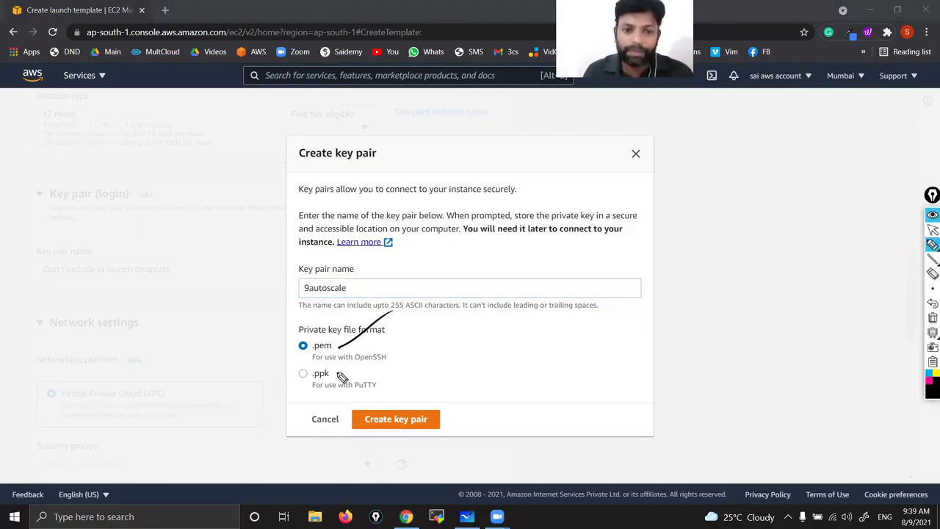
pyautogui.moveTo(332, 384); pyautogui.dragTo(375, 361)
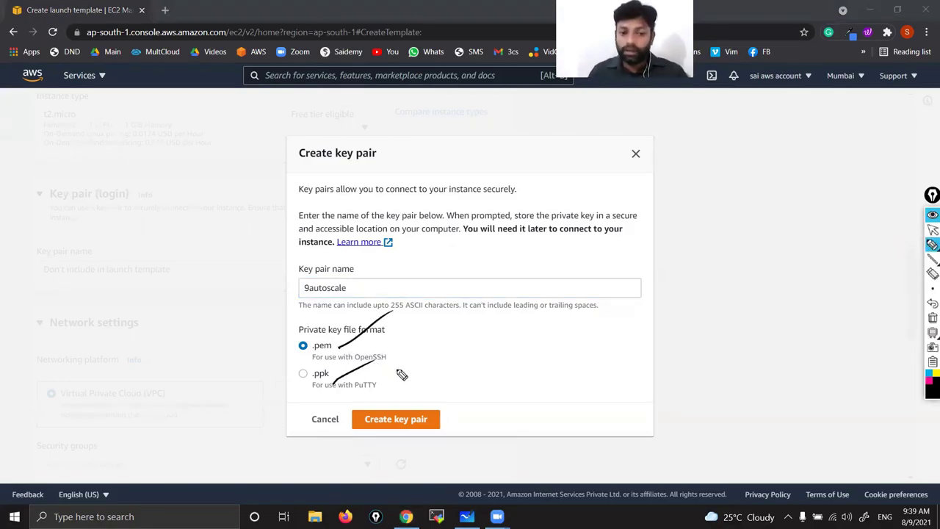
pyautogui.moveTo(316, 398); pyautogui.dragTo(257, 420)
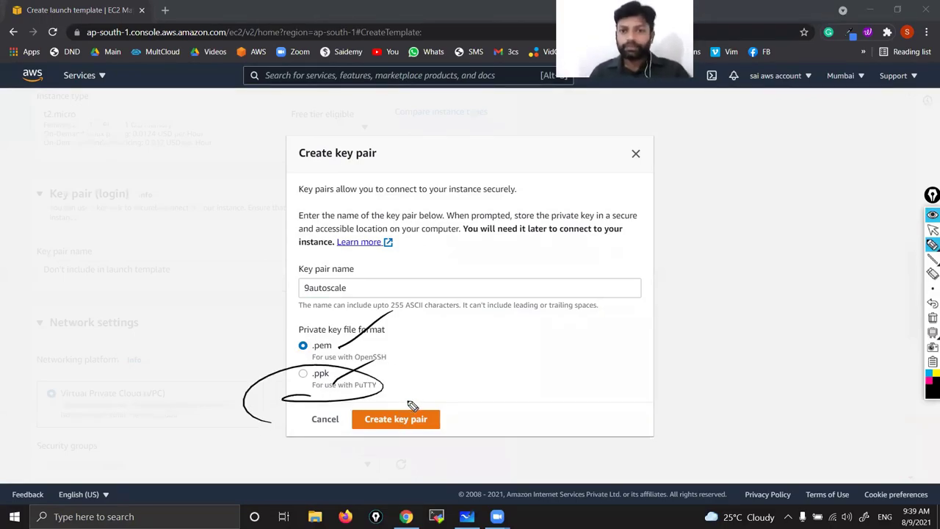
pyautogui.click(933, 317)
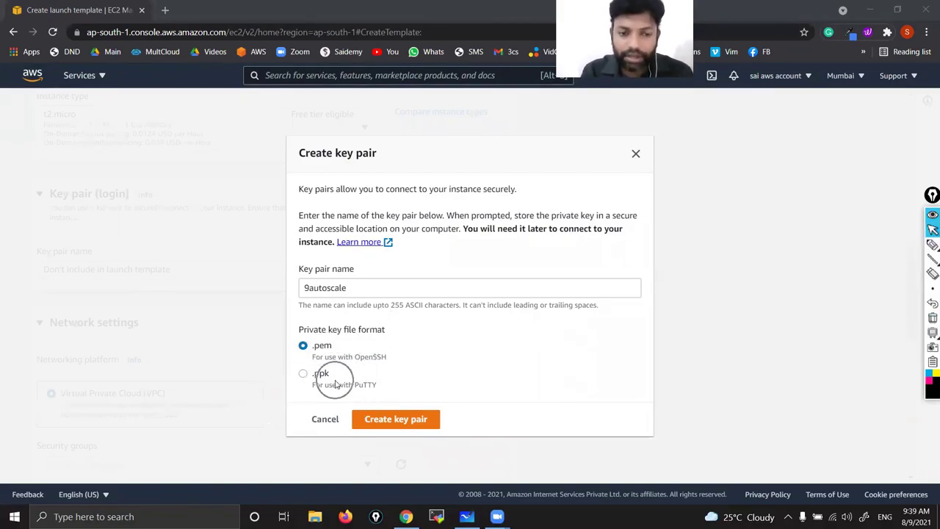
# Choose .pem as the private key file format and create the key pair
pyautogui.scroll(6, 332, 384)
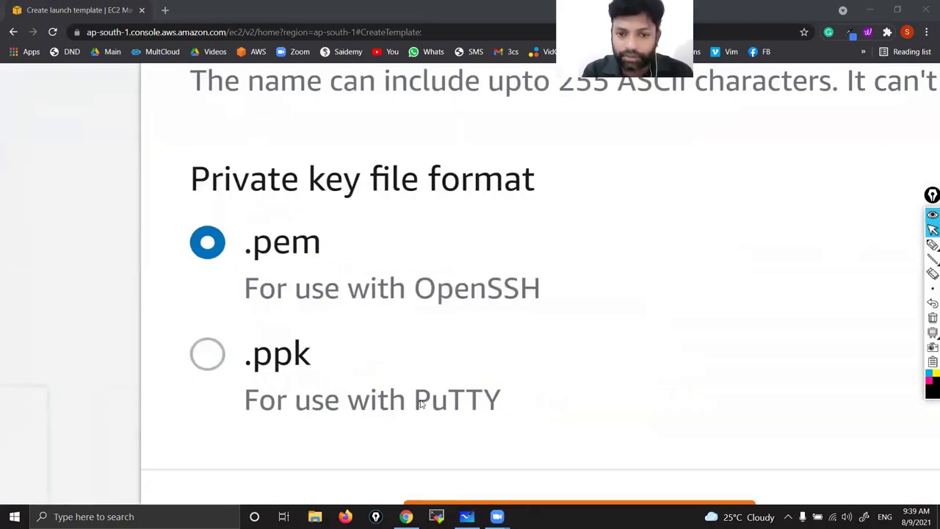
pyautogui.scroll(-6, 414, 401)
pyautogui.scroll(-1, 488, 345)
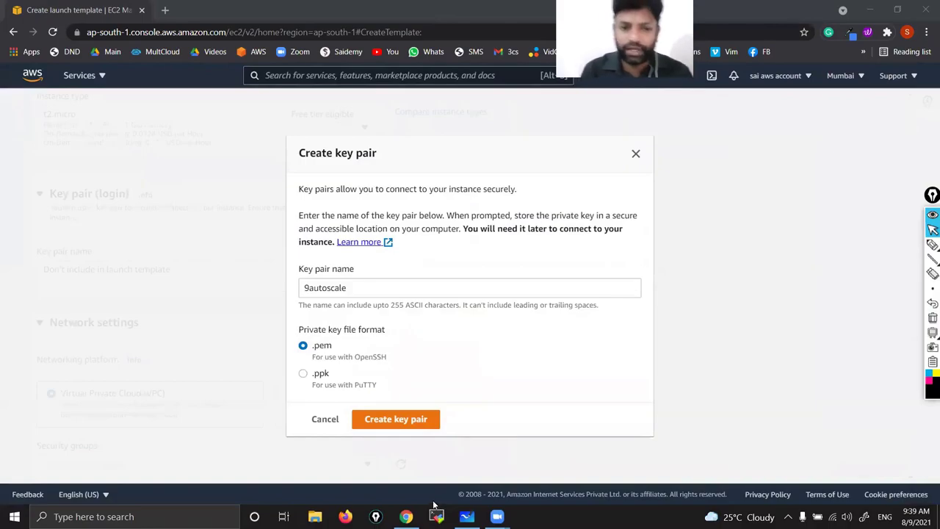
pyautogui.click(326, 346)
pyautogui.click(325, 350)
pyautogui.click(326, 350)
pyautogui.click(325, 349)
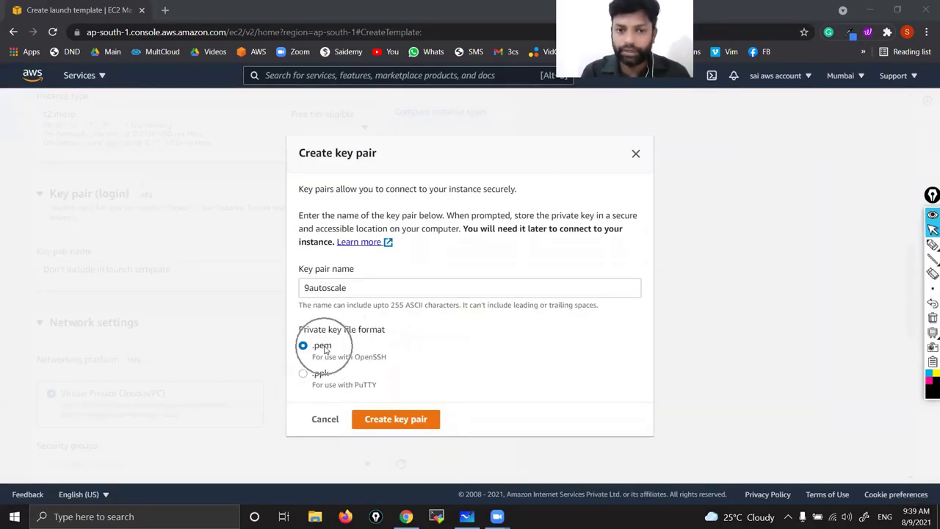
pyautogui.click(391, 420)
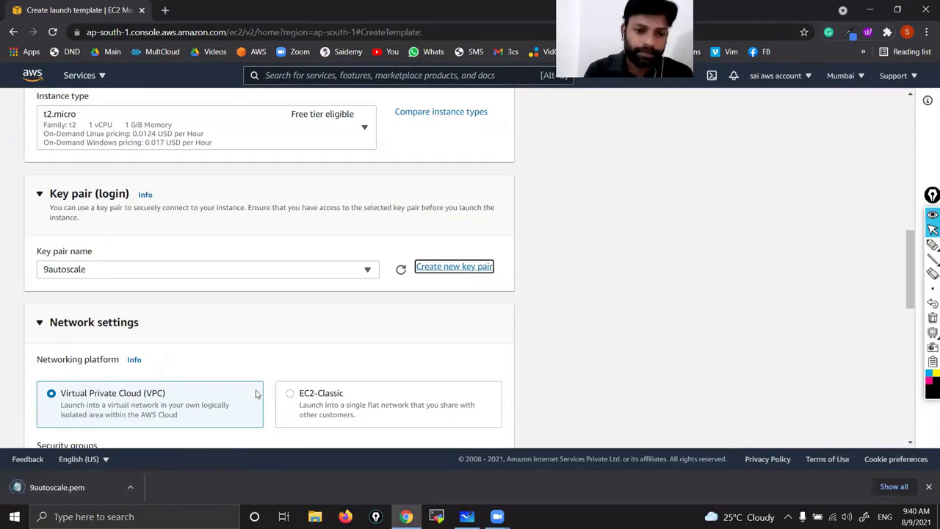
# Reselect the 9autoscale key pair from the refreshed list and expand the Network settings section
pyautogui.click(371, 332)
pyautogui.click(401, 271)
pyautogui.click(364, 270)
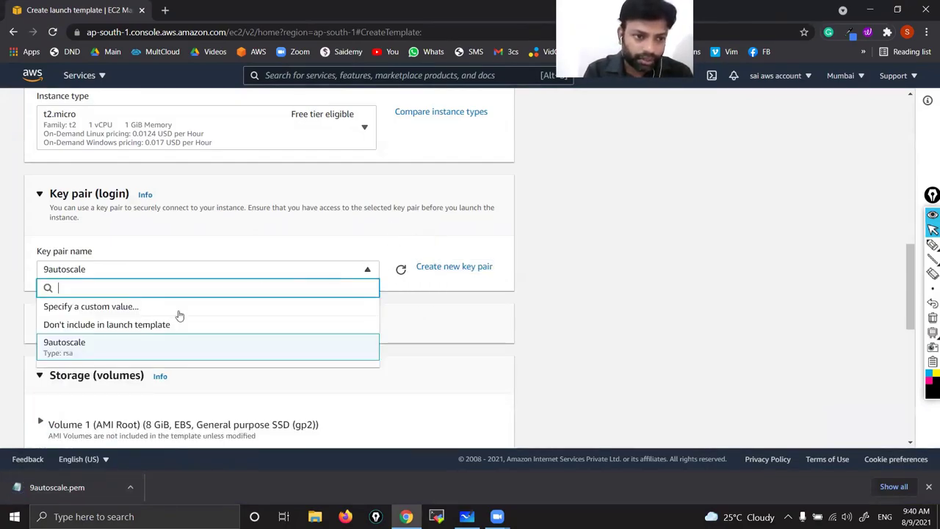
pyautogui.click(95, 347)
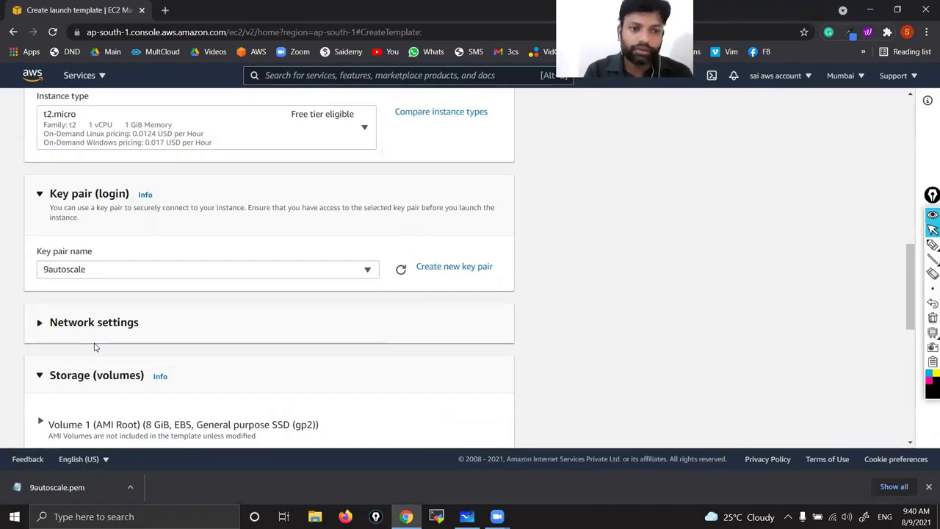
pyautogui.scroll(-2, 452, 316)
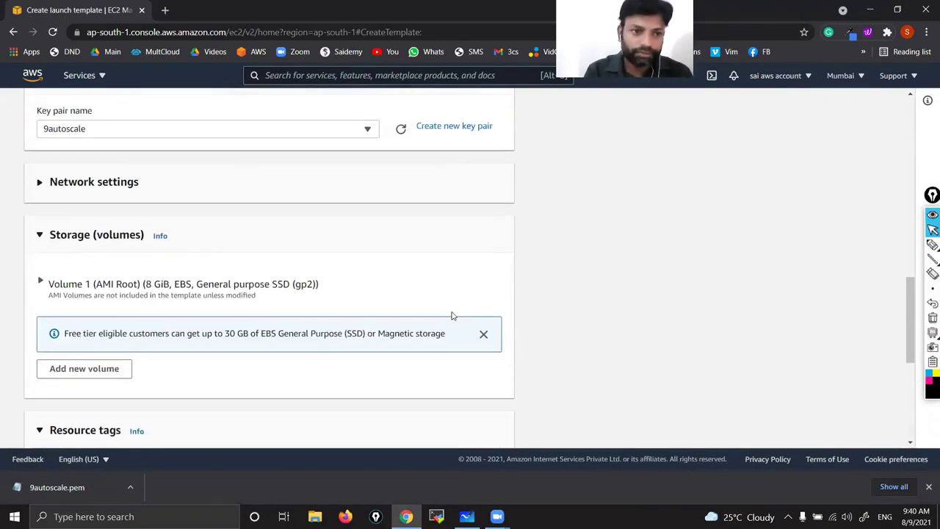
pyautogui.click(40, 184)
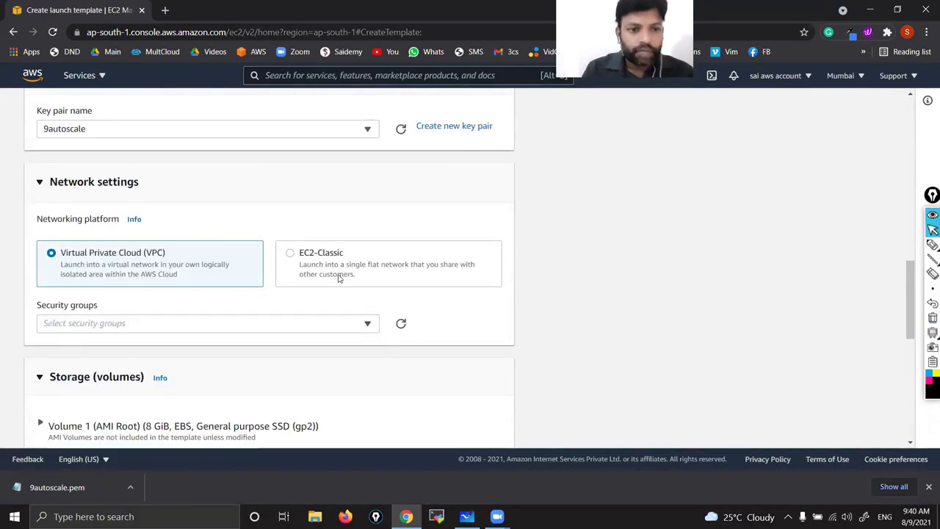
# Highlight the Virtual Private Cloud (VPC) and EC2-Classic platform options with on-screen pen strokes and erase them
pyautogui.click(932, 243)
pyautogui.moveTo(99, 274)
pyautogui.mouseDown()
pyautogui.moveTo(200, 248)
pyautogui.moveTo(150, 297)
pyautogui.mouseUp()
pyautogui.moveTo(176, 244)
pyautogui.mouseDown()
pyautogui.moveTo(230, 254)
pyautogui.moveTo(272, 280)
pyautogui.mouseUp()
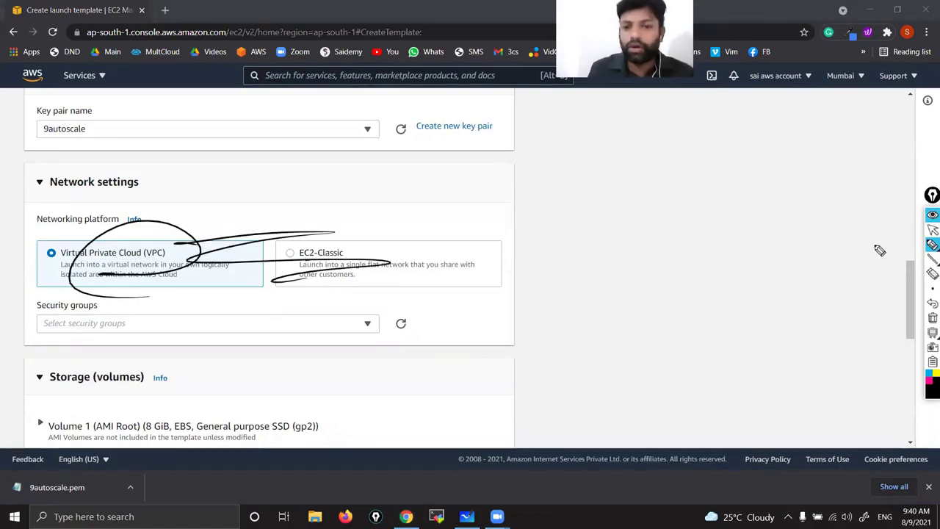
pyautogui.click(932, 318)
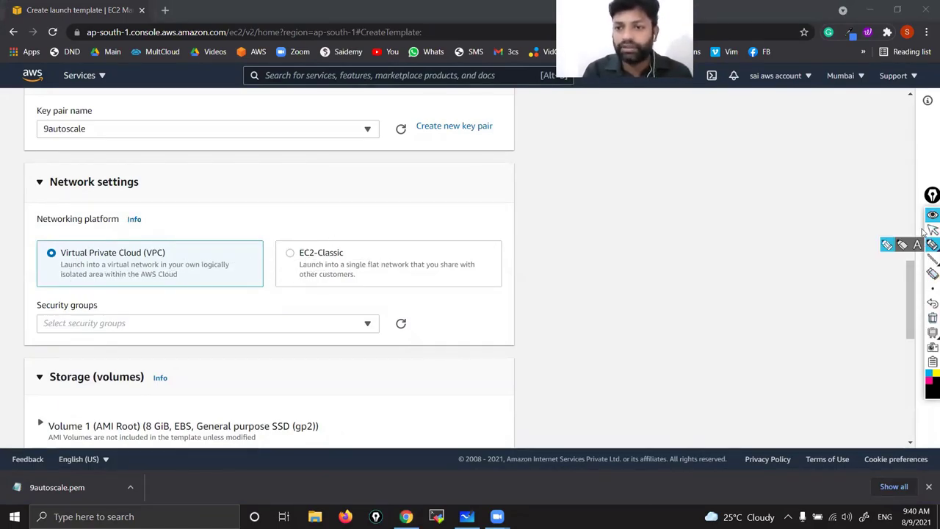
pyautogui.click(931, 229)
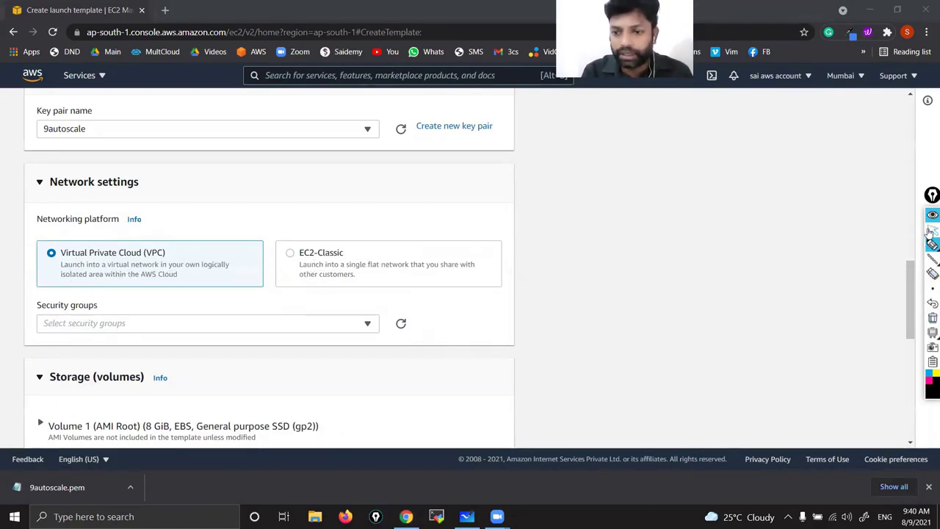
# Dismiss the download bar and assign the WebSG security group in the launch template's network settings
pyautogui.click(928, 487)
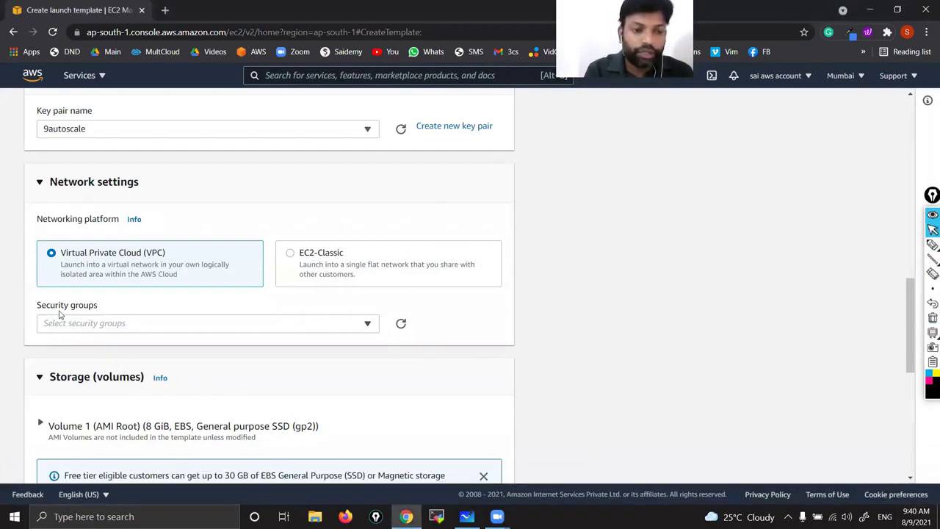
pyautogui.click(368, 324)
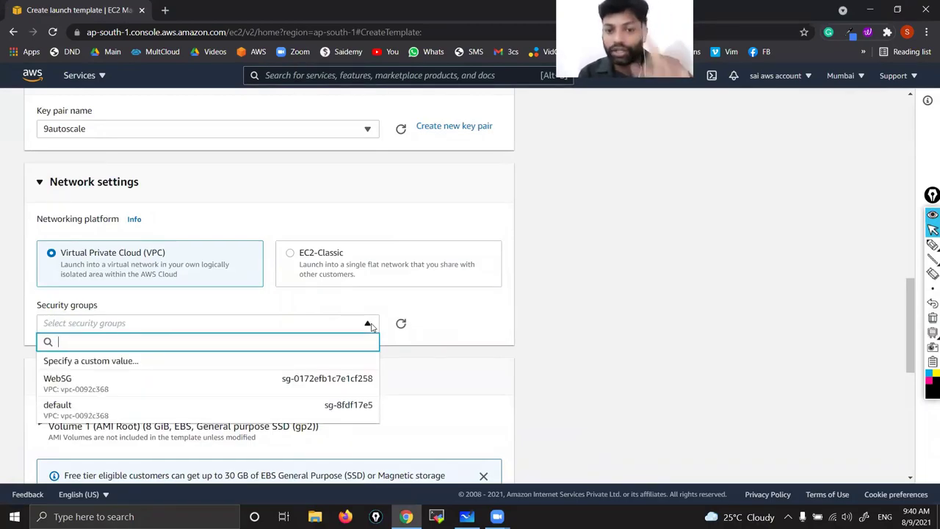
pyautogui.click(467, 516)
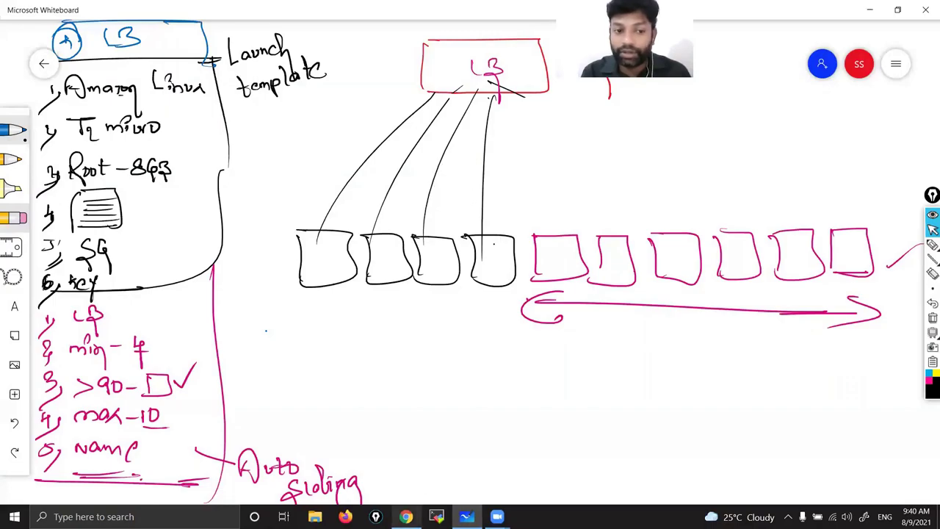
pyautogui.click(406, 516)
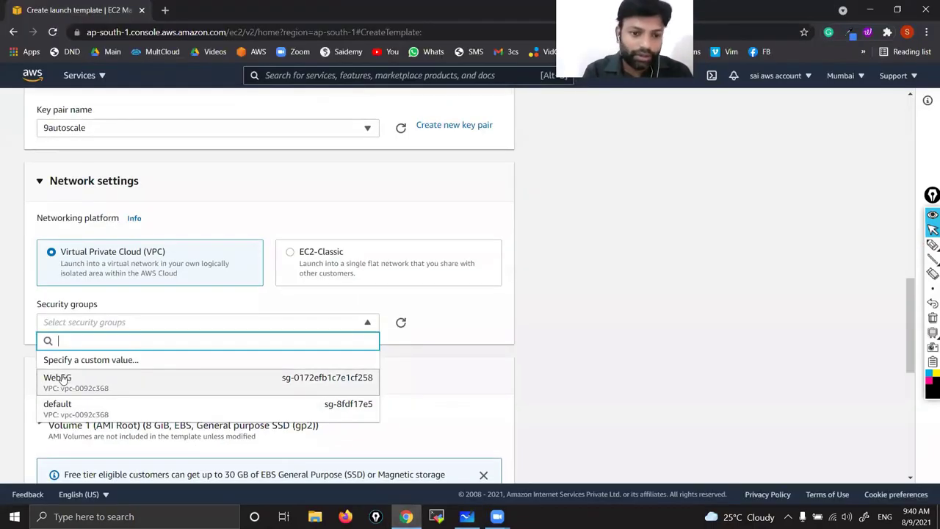
pyautogui.scroll(-1, 212, 382)
pyautogui.click(435, 325)
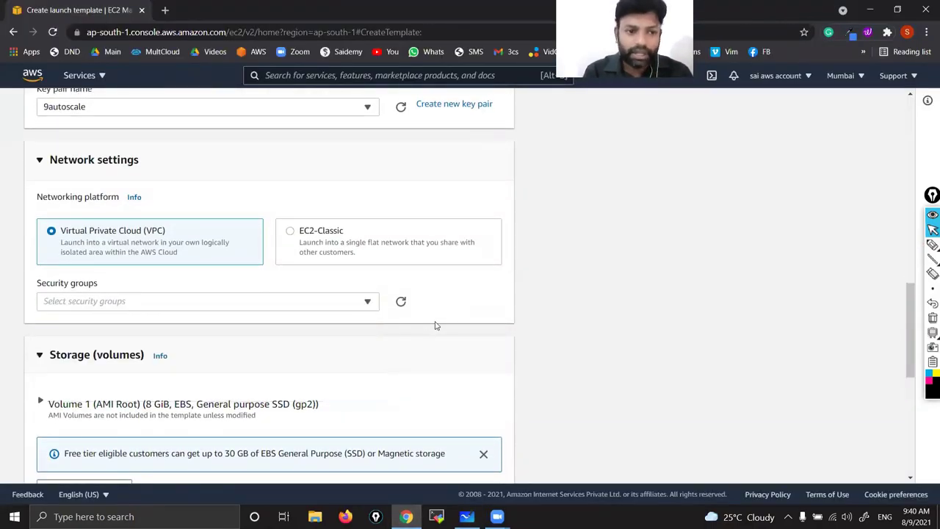
pyautogui.click(366, 301)
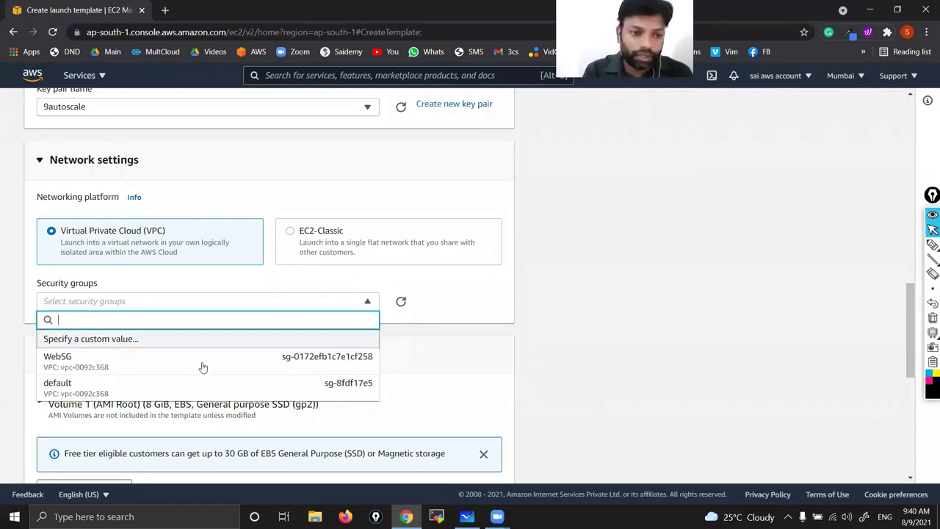
pyautogui.keyDown('ctrl'); pyautogui.scroll(5, 42, 418); pyautogui.keyUp('ctrl')
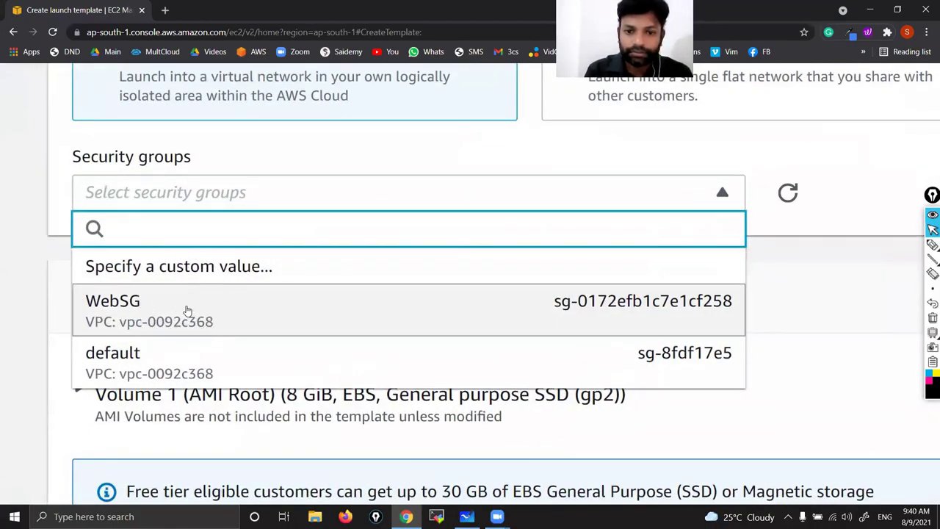
pyautogui.click(187, 309)
pyautogui.keyDown('ctrl'); pyautogui.scroll(-5, 186, 309); pyautogui.keyUp('ctrl')
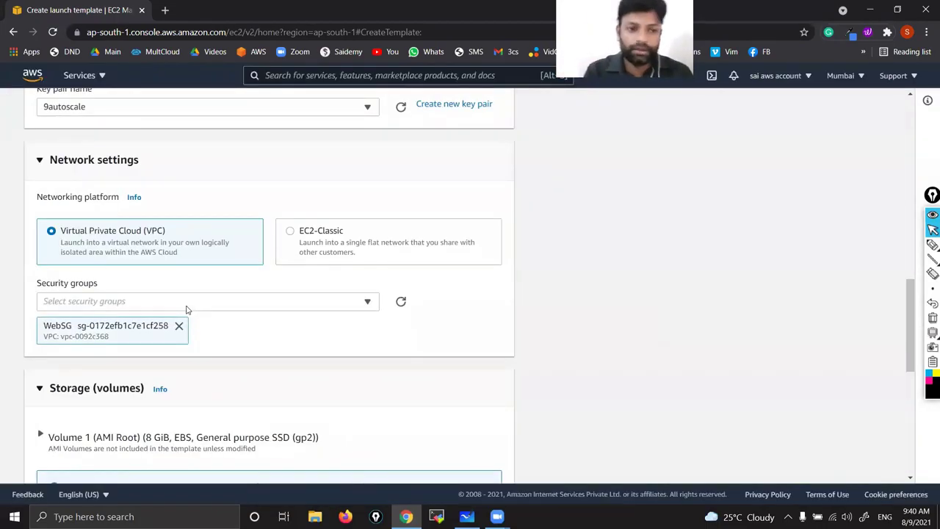
# Examine the AMI root volume in the Storage (volumes) section, annotating its details with temporary pen strokes
pyautogui.scroll(-3, 187, 310)
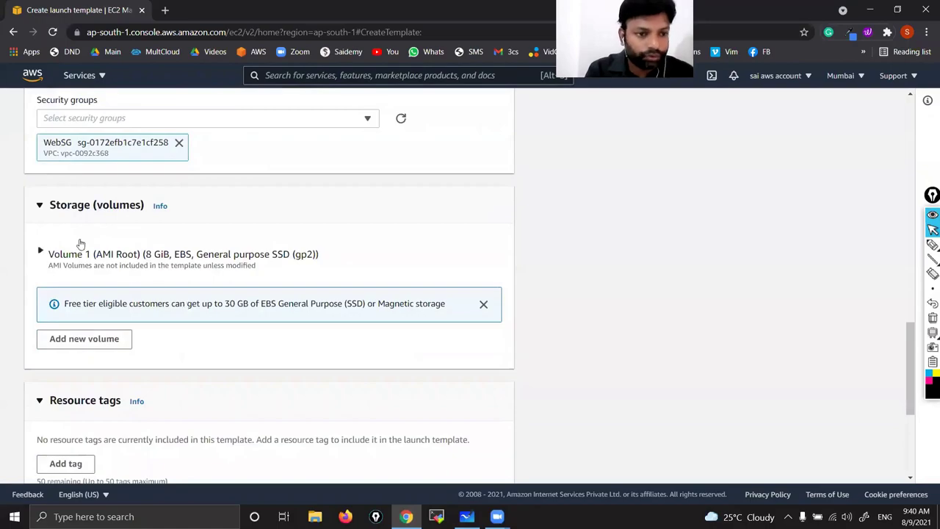
pyautogui.click(41, 211)
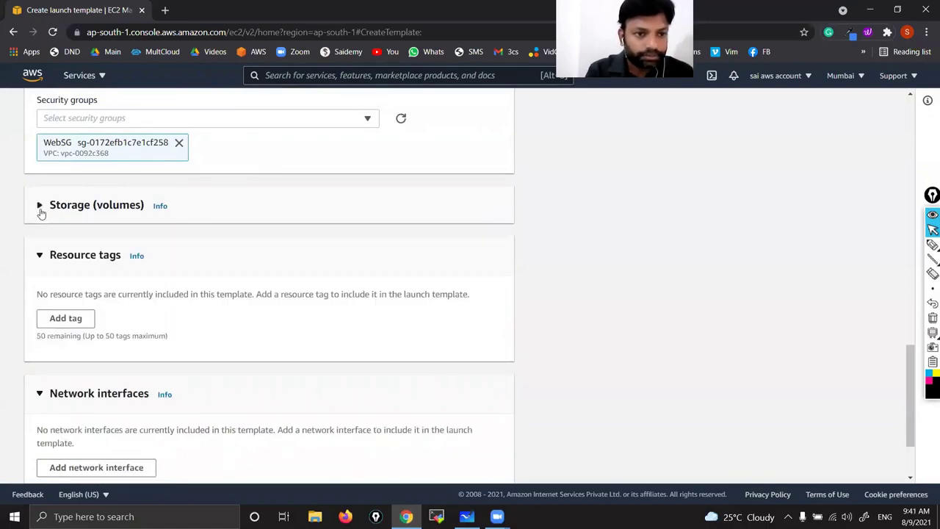
pyautogui.click(40, 211)
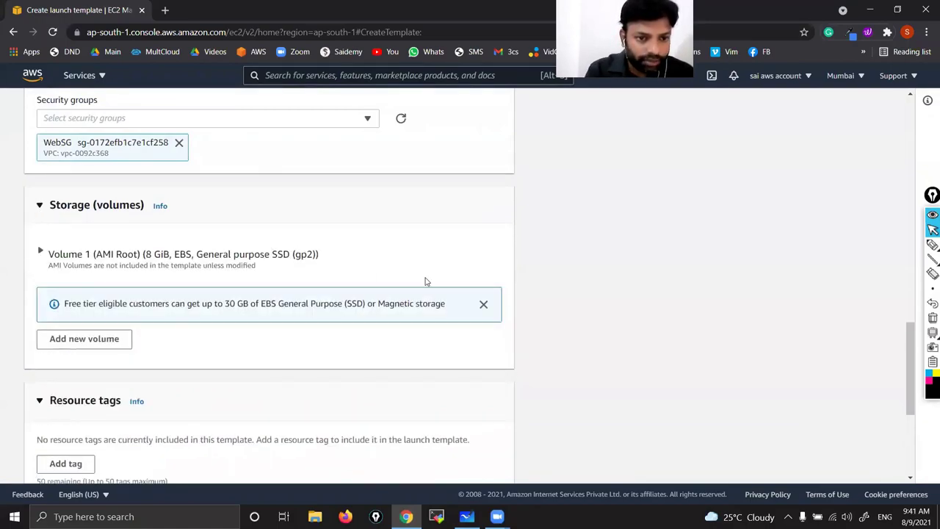
pyautogui.click(932, 245)
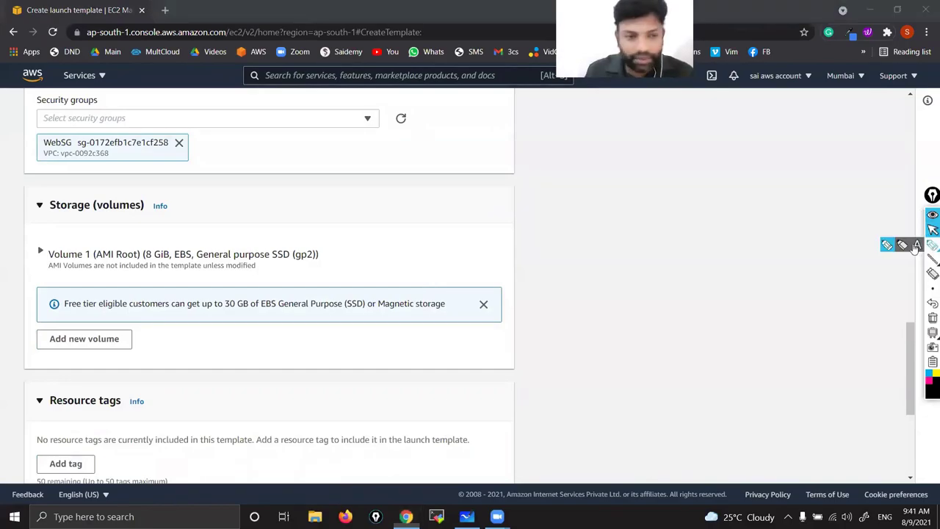
pyautogui.moveTo(135, 270); pyautogui.dragTo(97, 300)
pyautogui.moveTo(173, 247); pyautogui.dragTo(200, 228)
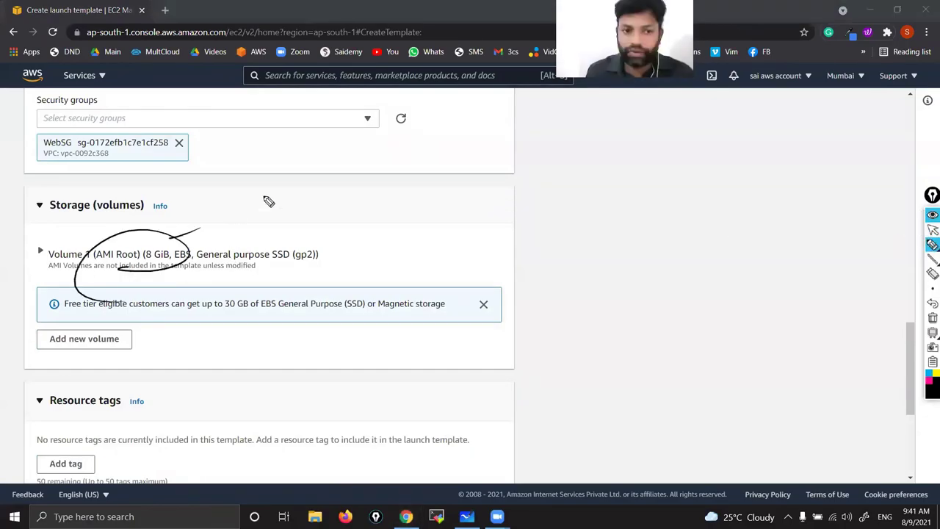
pyautogui.click(932, 317)
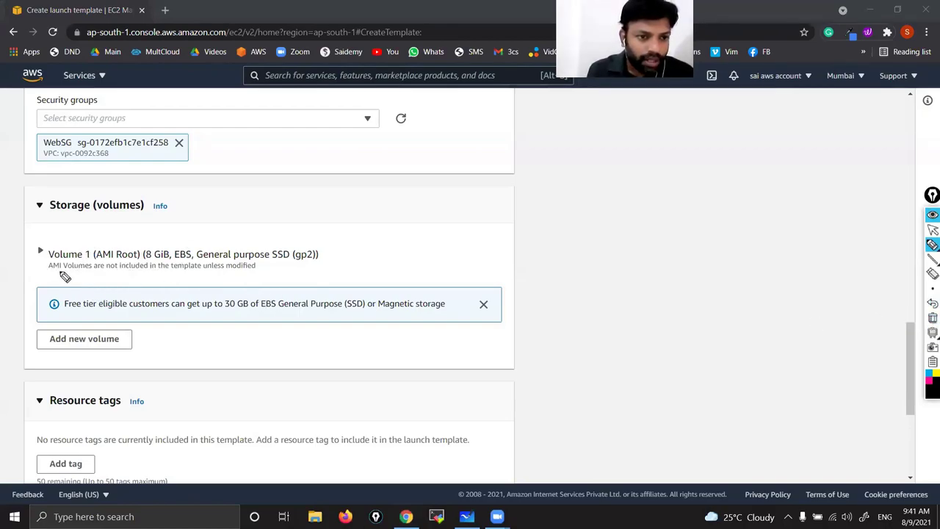
pyautogui.moveTo(47, 277)
pyautogui.mouseDown()
pyautogui.moveTo(118, 271)
pyautogui.moveTo(133, 249)
pyautogui.moveTo(163, 274)
pyautogui.moveTo(228, 276)
pyautogui.moveTo(216, 298)
pyautogui.mouseUp()
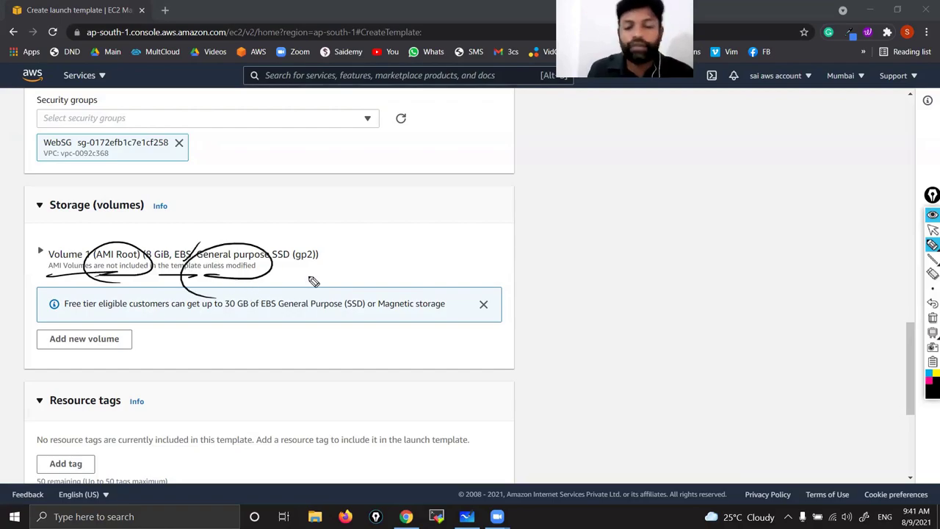
pyautogui.click(931, 215)
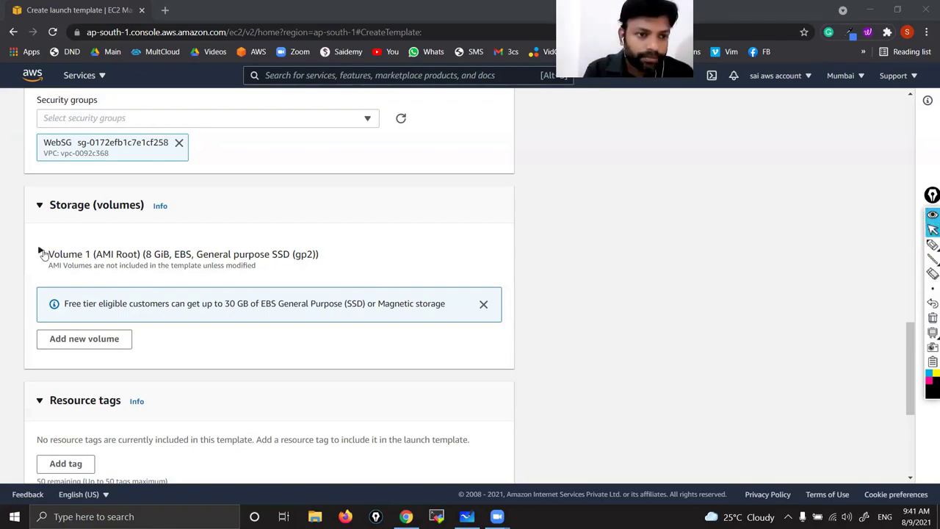
# Expand the AMI root volume in the Storage section, set its size to 9 GiB, and collapse it
pyautogui.click(42, 252)
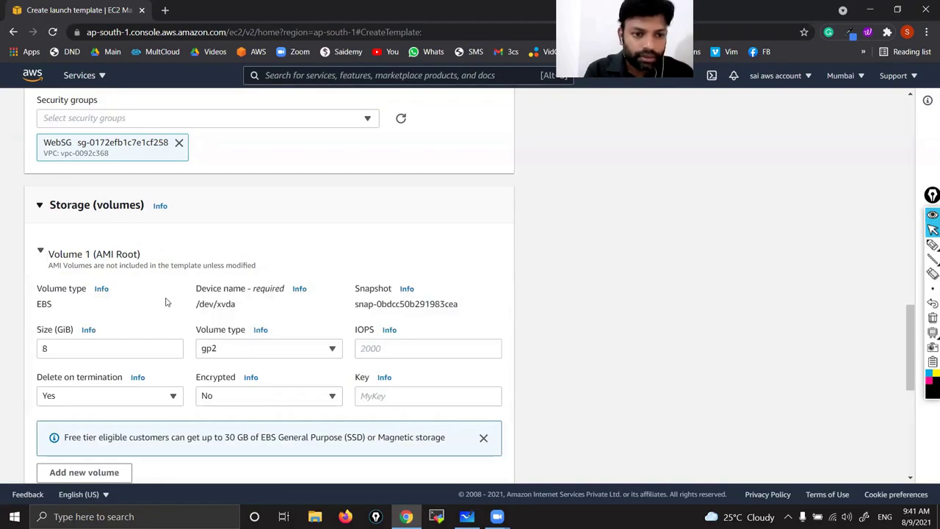
pyautogui.scroll(-1, 166, 301)
pyautogui.click(58, 278)
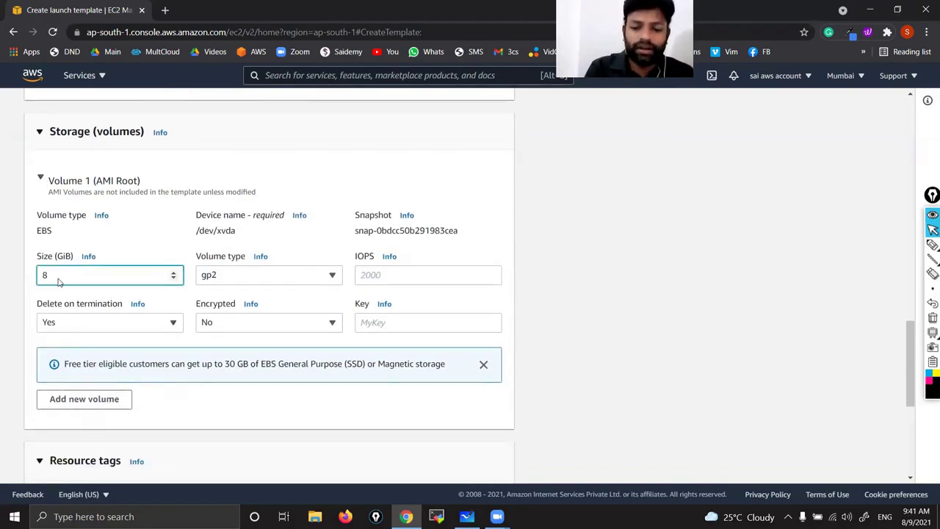
pyautogui.press('Up')
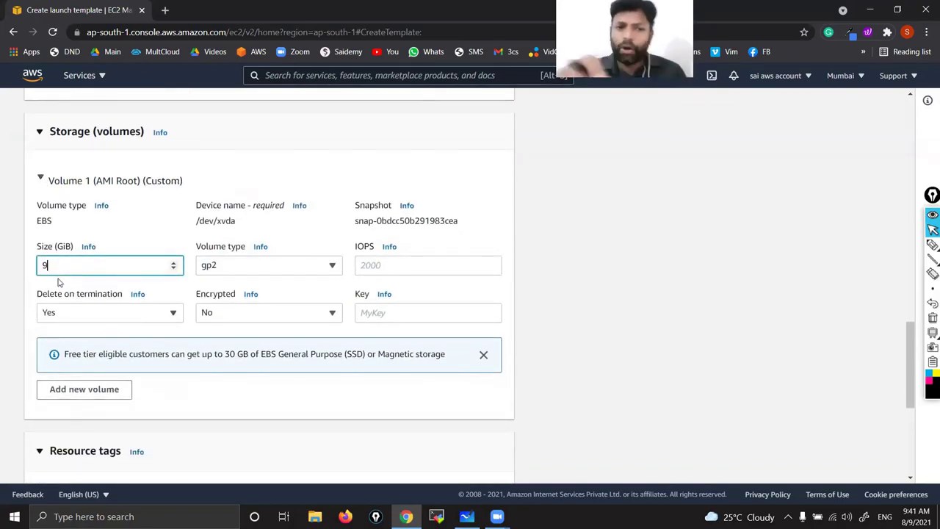
pyautogui.click(41, 179)
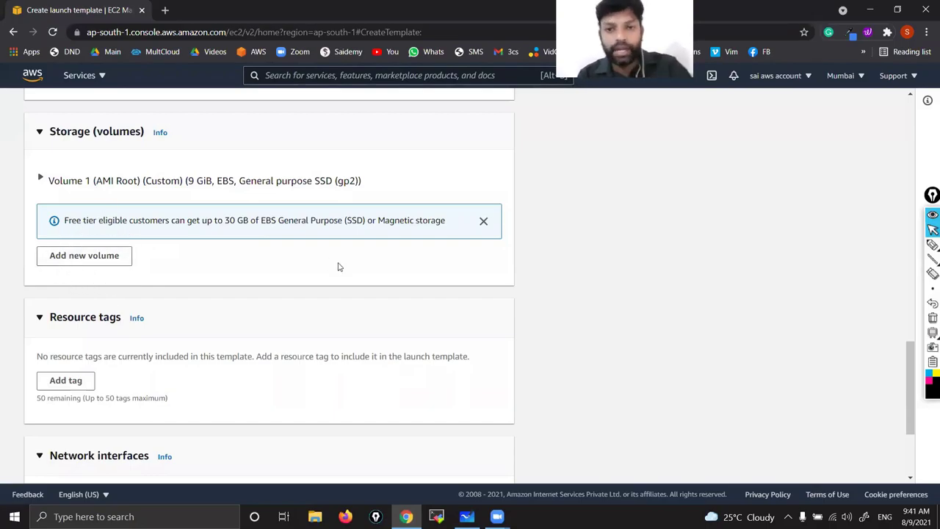
pyautogui.scroll(-2, 362, 274)
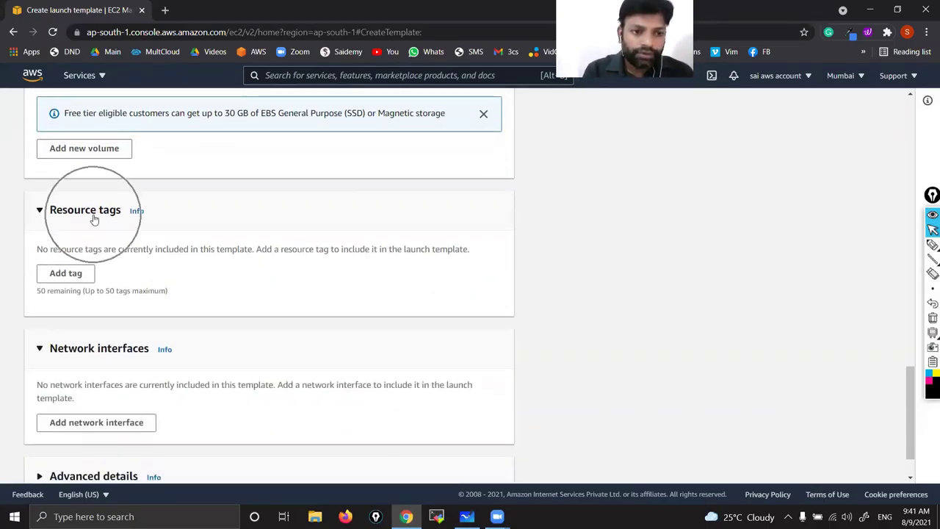
pyautogui.click(74, 274)
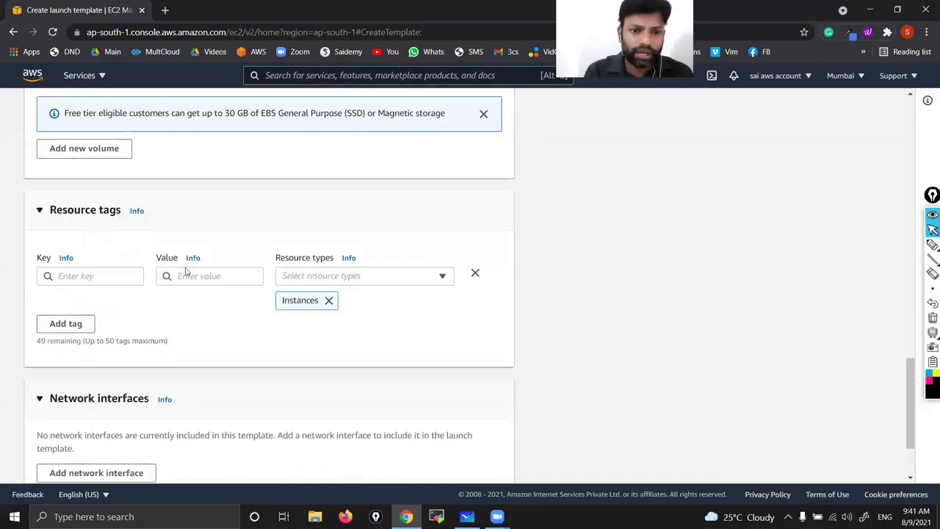
pyautogui.click(475, 273)
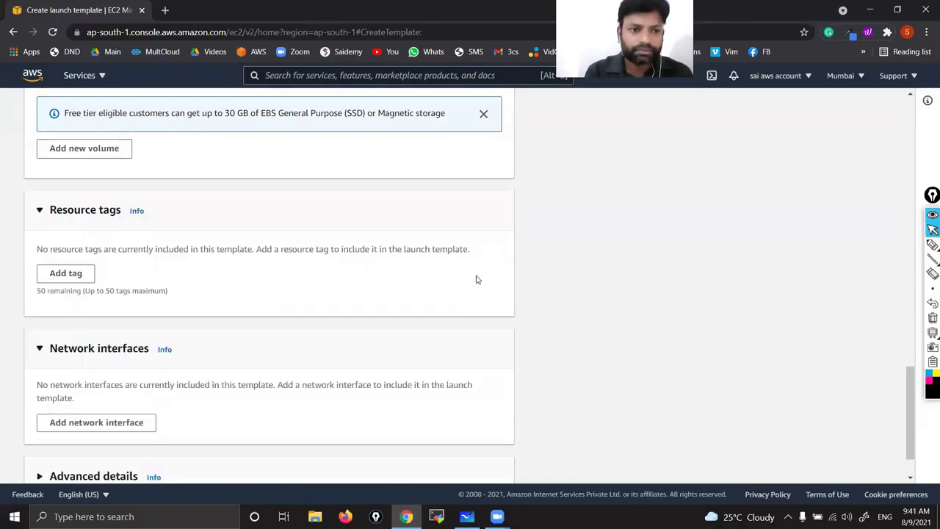
# Review the launch template name, storage, resource tags and network interfaces before the advanced settings
pyautogui.scroll(15, 441, 275)
pyautogui.click(52, 261)
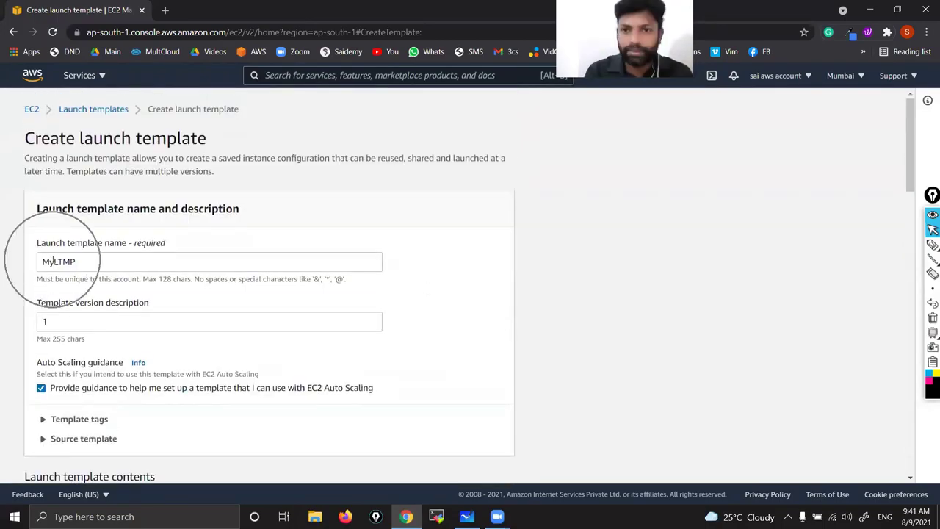
pyautogui.scroll(-15, 179, 307)
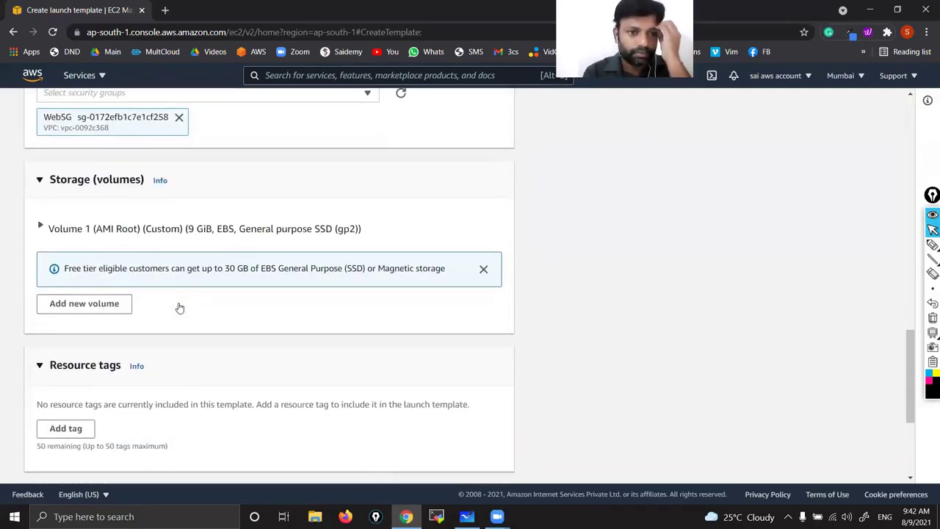
pyautogui.scroll(-3, 179, 307)
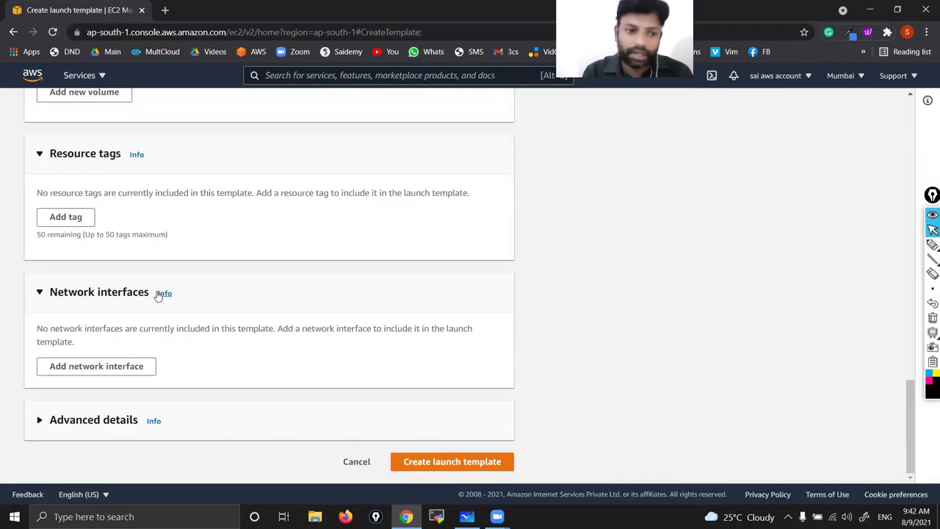
# Expand Advanced details, look over the IAM instance profile option, and place the cursor in the empty User data field
pyautogui.click(40, 422)
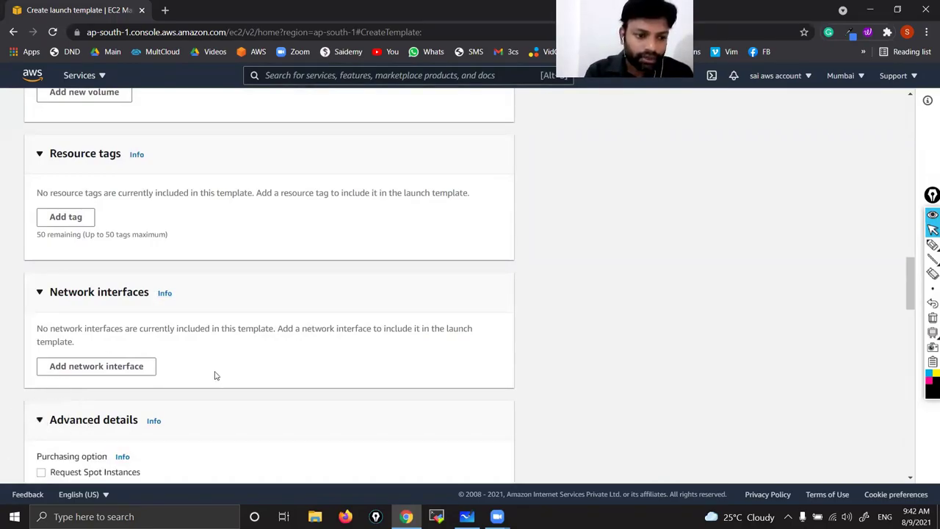
pyautogui.scroll(-5, 215, 375)
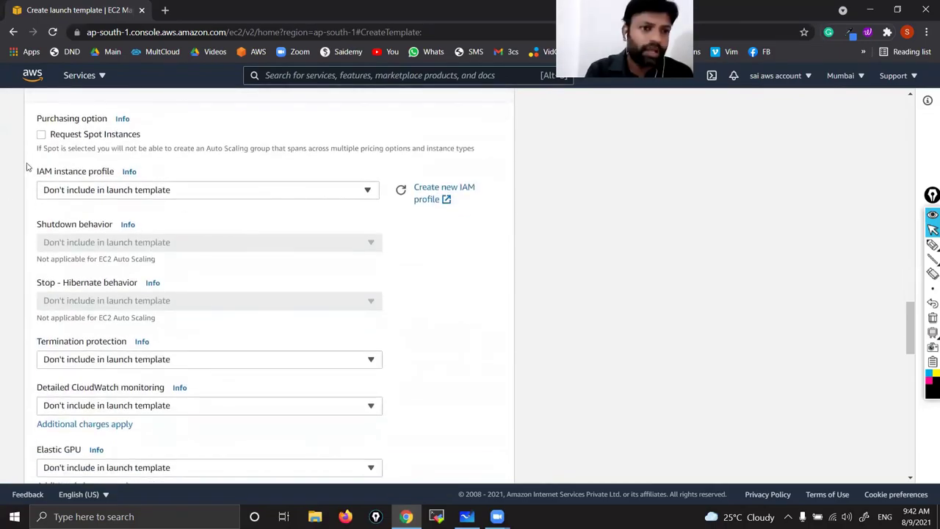
pyautogui.scroll(5, 29, 174)
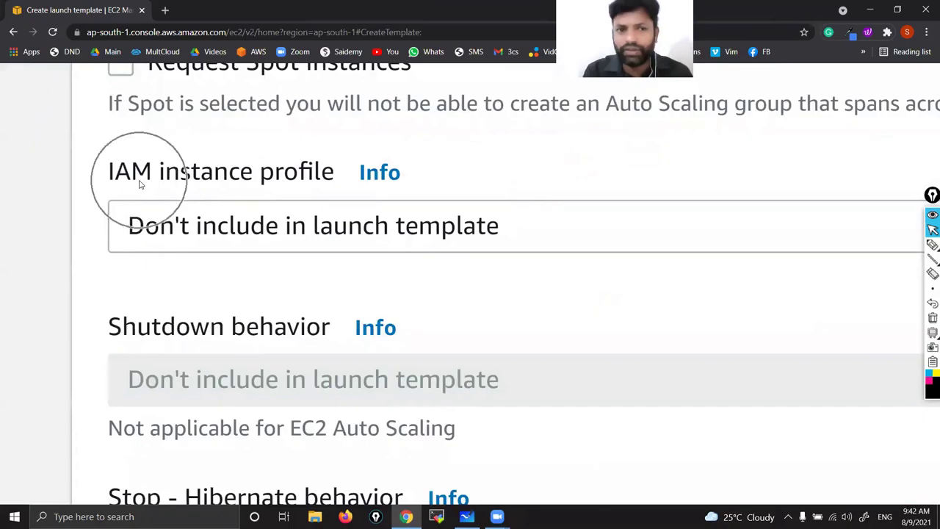
pyautogui.scroll(-5, 139, 184)
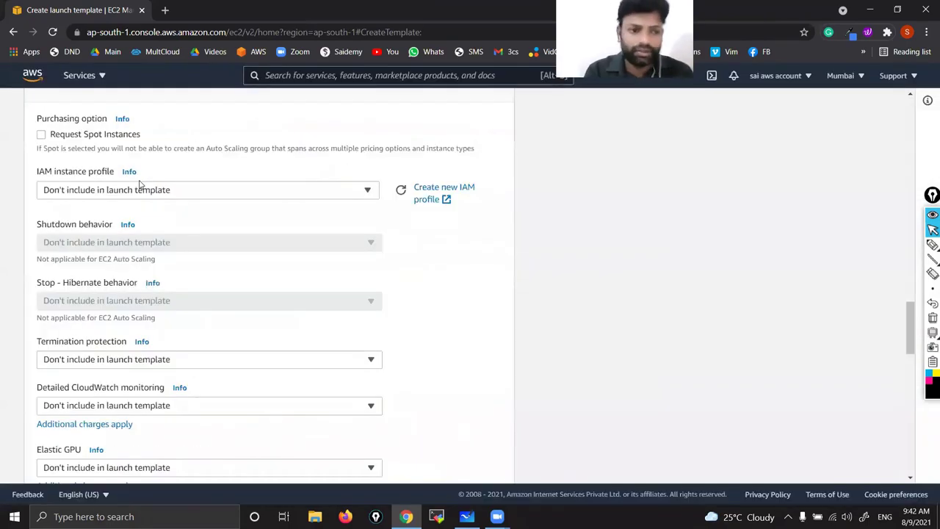
pyautogui.scroll(-10, 139, 184)
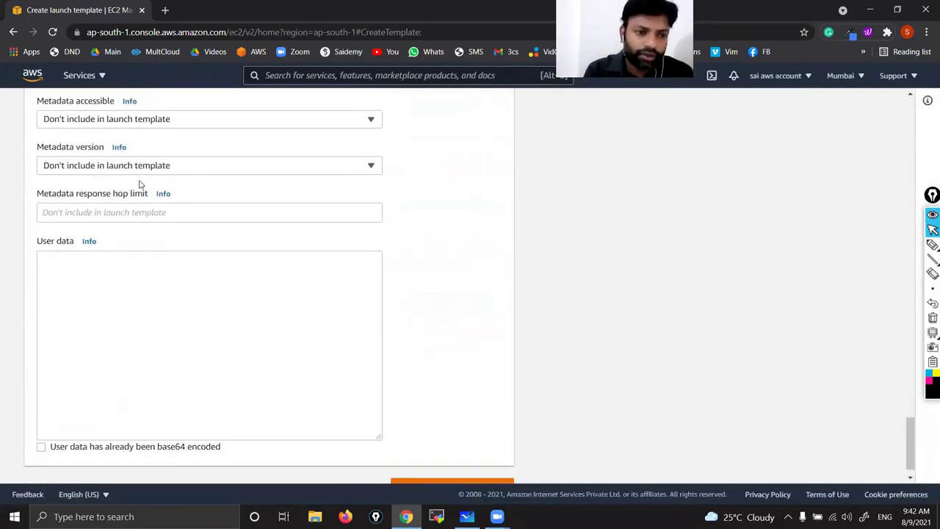
pyautogui.keyDown('ctrl'); pyautogui.scroll(3, 4, 281); pyautogui.keyUp('ctrl')
pyautogui.click(126, 257)
pyautogui.keyDown('ctrl'); pyautogui.scroll(-3, 125, 256); pyautogui.keyUp('ctrl')
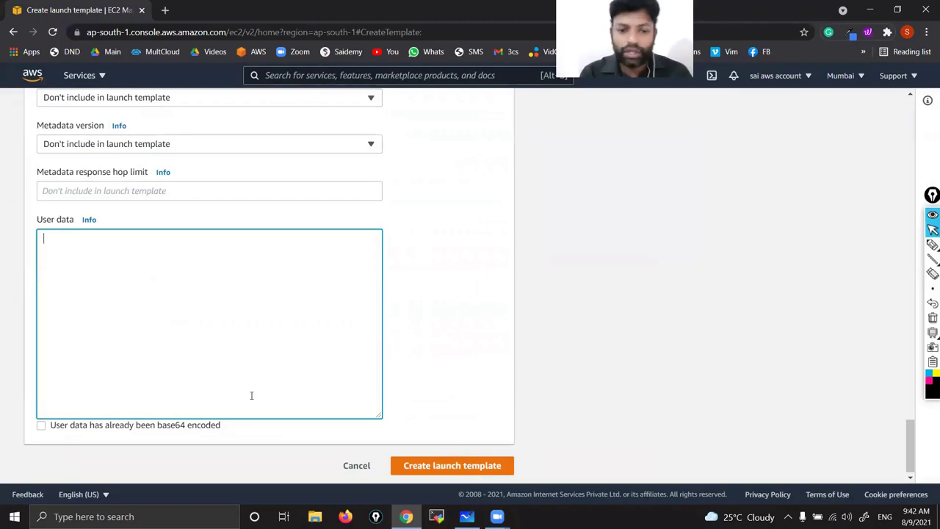
# Consult the launch template checklist in Microsoft Whiteboard and return to the template's User data field in Chrome
pyautogui.click(467, 516)
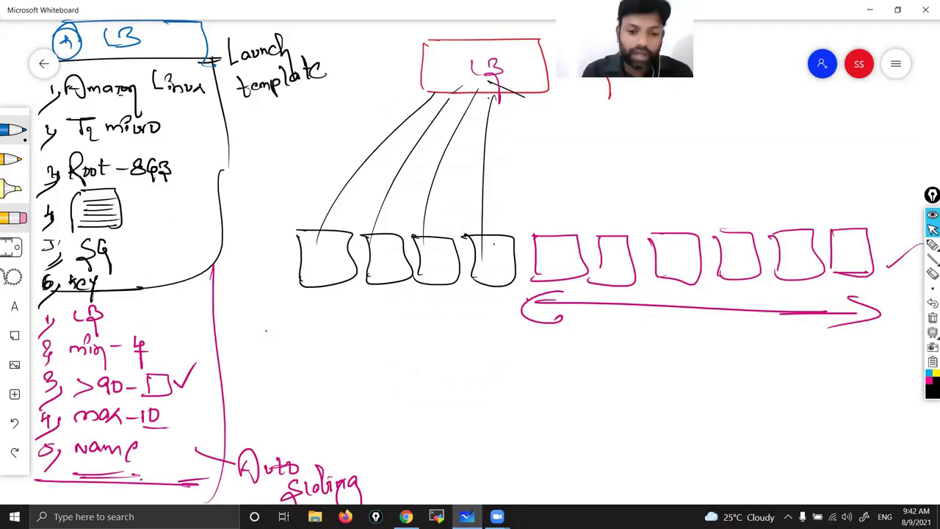
pyautogui.click(406, 517)
pyautogui.click(129, 295)
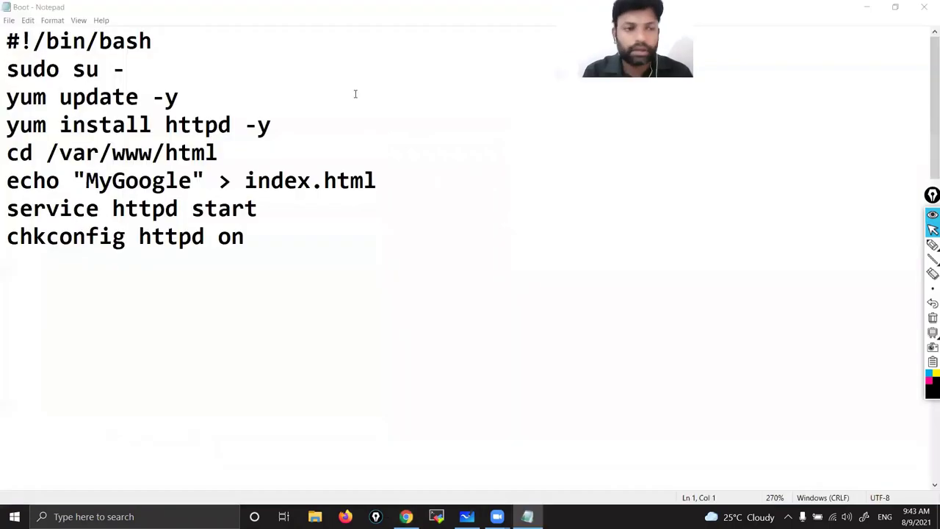
# Copy the entire httpd bash script from the Boot file in Notepad and paste it into the template's User data in Chrome
pyautogui.moveTo(5, 42); pyautogui.dragTo(290, 244)
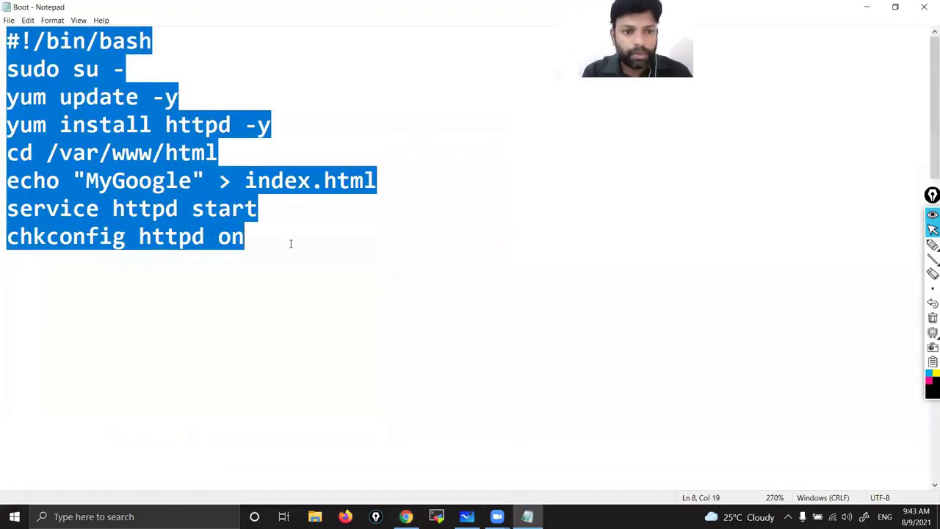
pyautogui.click(5, 33)
pyautogui.moveTo(5, 33); pyautogui.dragTo(265, 225)
pyautogui.hotkey('ctrl', 'c')
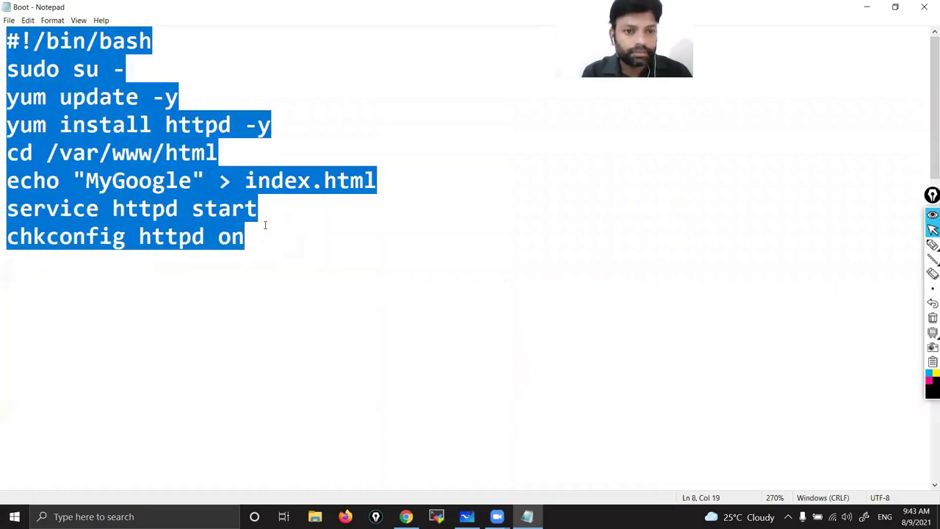
pyautogui.click(406, 516)
pyautogui.hotkey('ctrl', 'v')
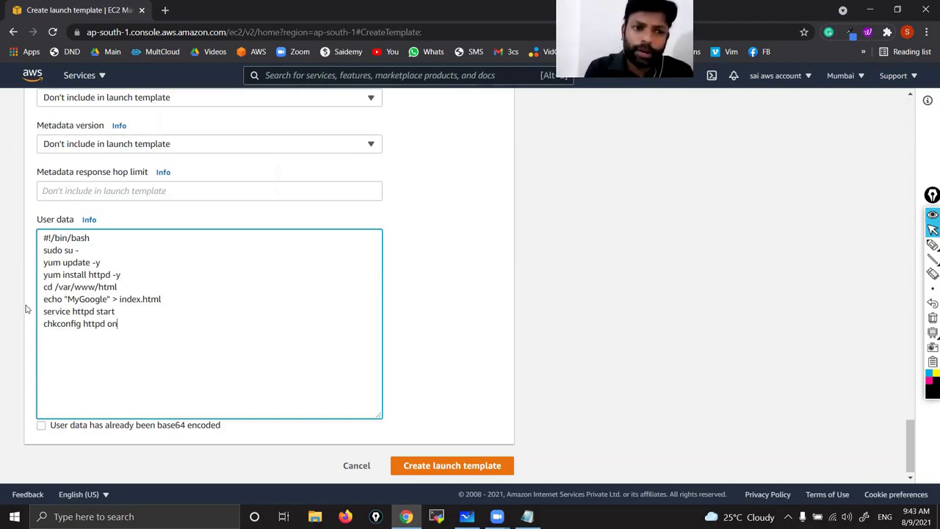
# Inspect the pasted user data script, highlighting the echo "MyGoogle" command that writes index.html
pyautogui.scroll(8, 24, 306)
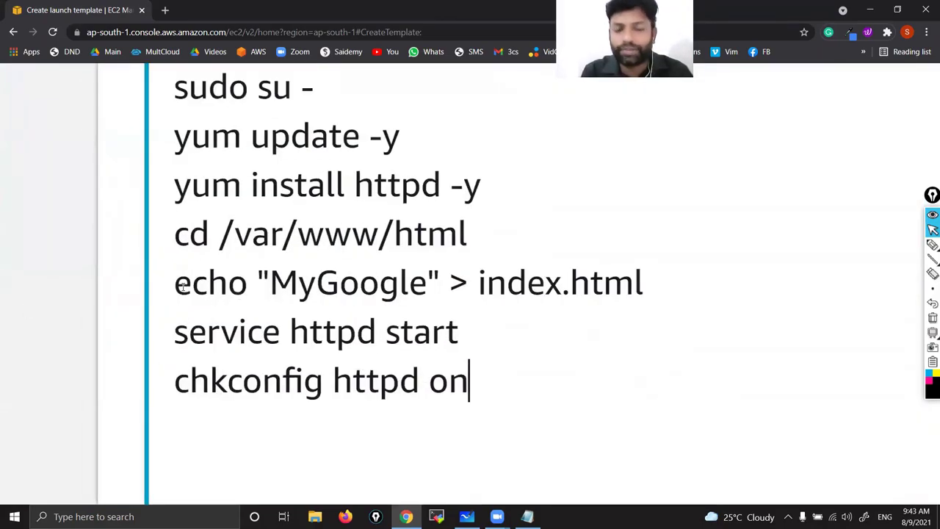
pyautogui.moveTo(174, 283); pyautogui.dragTo(451, 282)
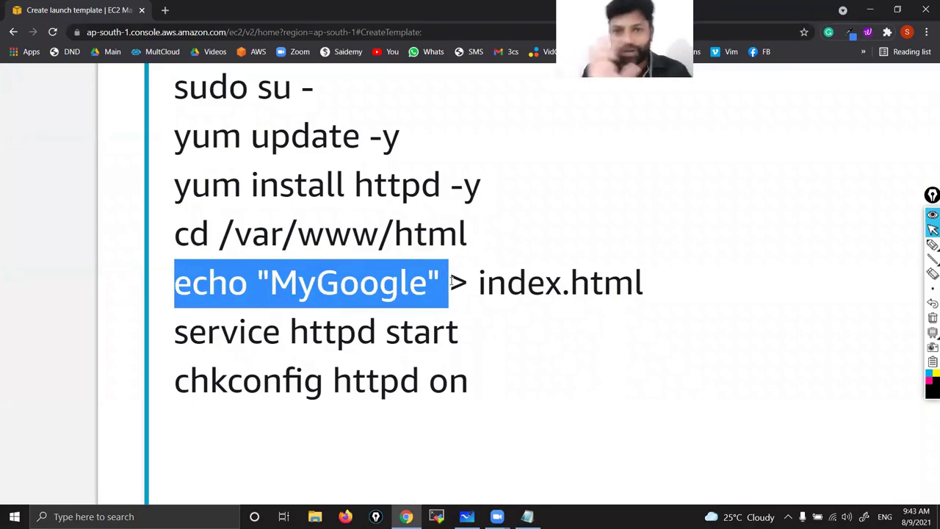
pyautogui.scroll(-8, 451, 282)
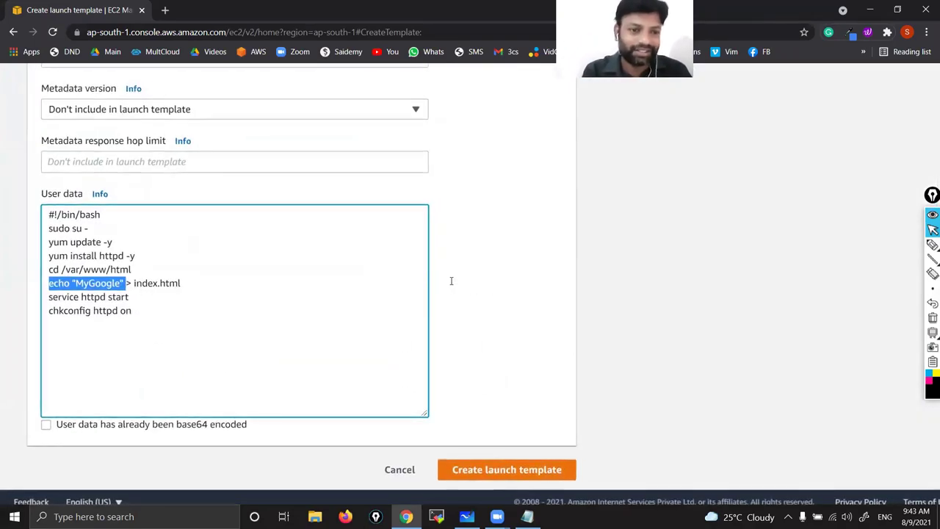
pyautogui.click(505, 317)
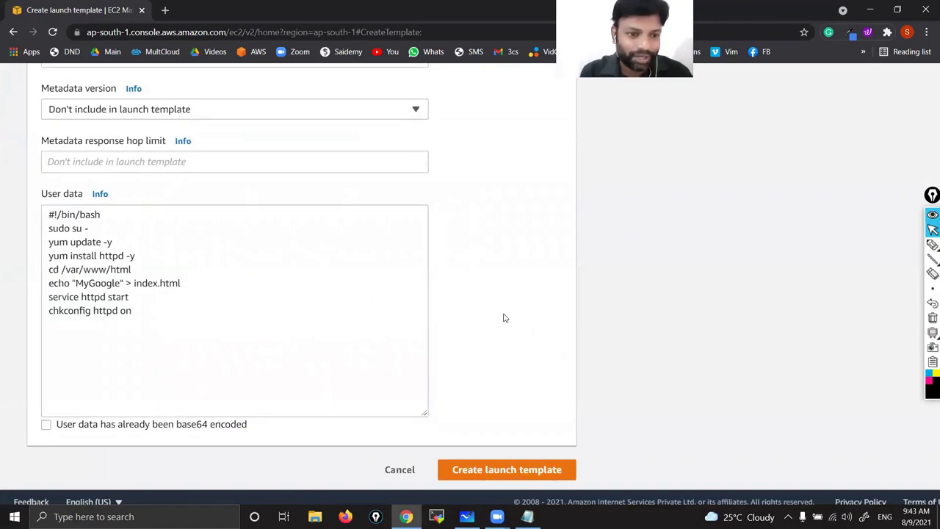
pyautogui.click(172, 308)
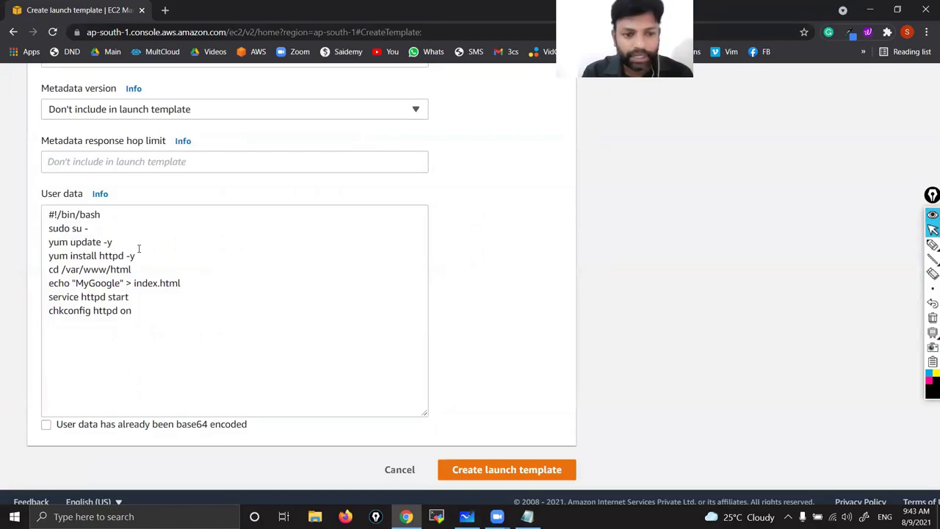
# Create the launch template MyLTMP and view it in the list of launch templates
pyautogui.click(519, 472)
pyautogui.click(520, 472)
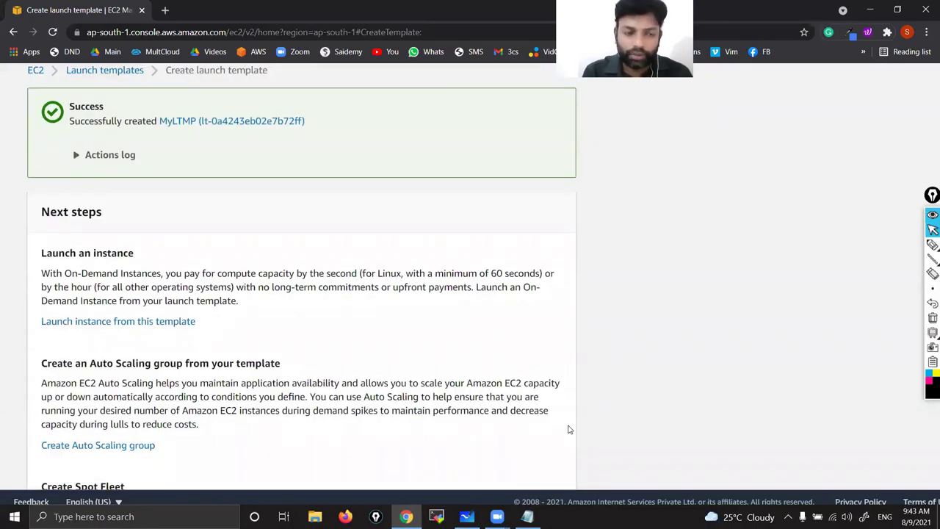
pyautogui.scroll(-2, 481, 271)
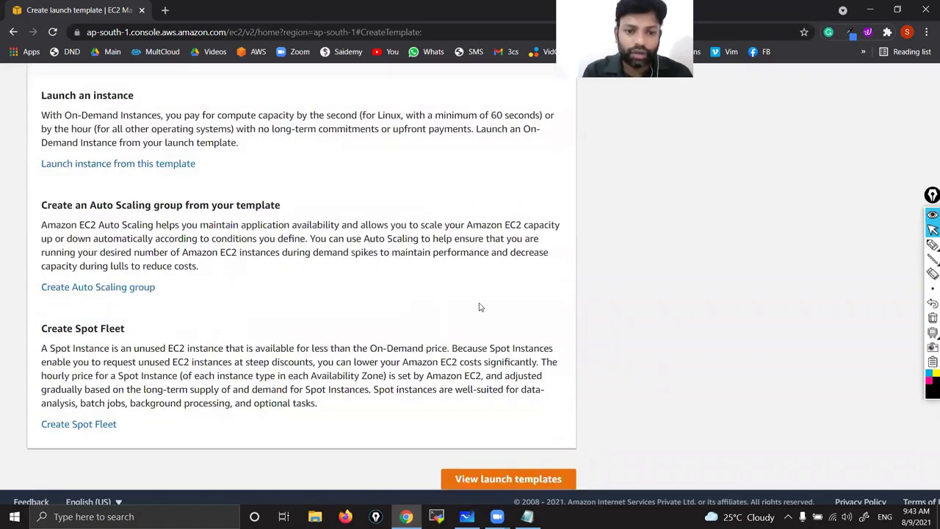
pyautogui.click(512, 477)
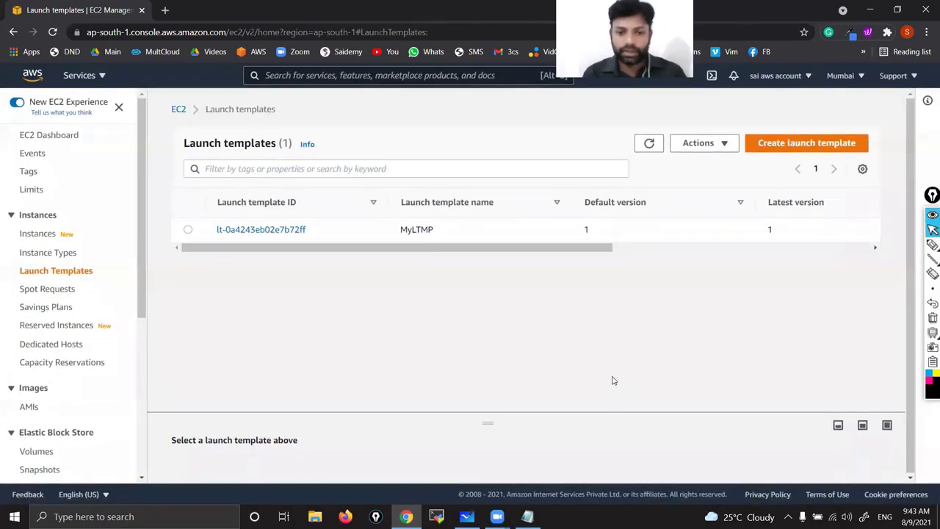
# Check the auto scaling notes in Microsoft Whiteboard, then return to Chrome and locate the Auto Scaling options in the EC2 navigation
pyautogui.click(466, 516)
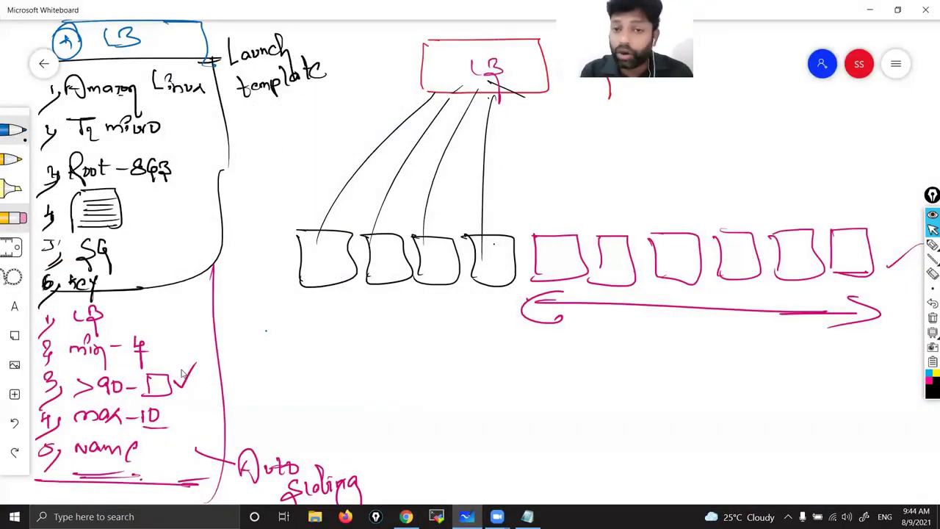
pyautogui.click(406, 517)
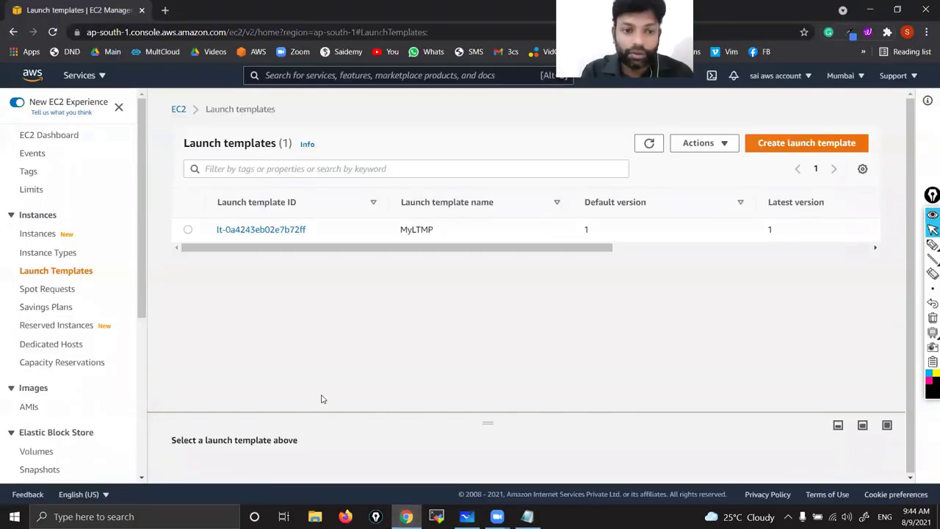
pyautogui.click(265, 229)
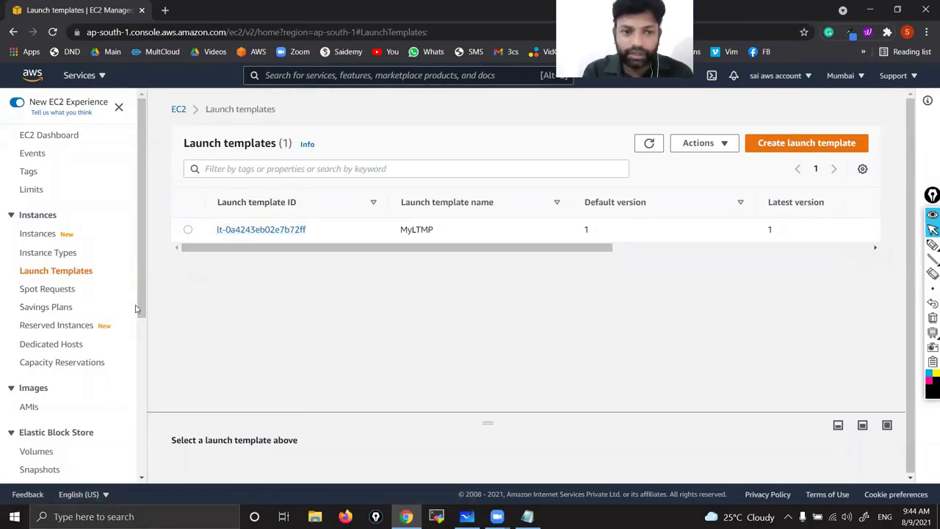
pyautogui.scroll(-4, 92, 339)
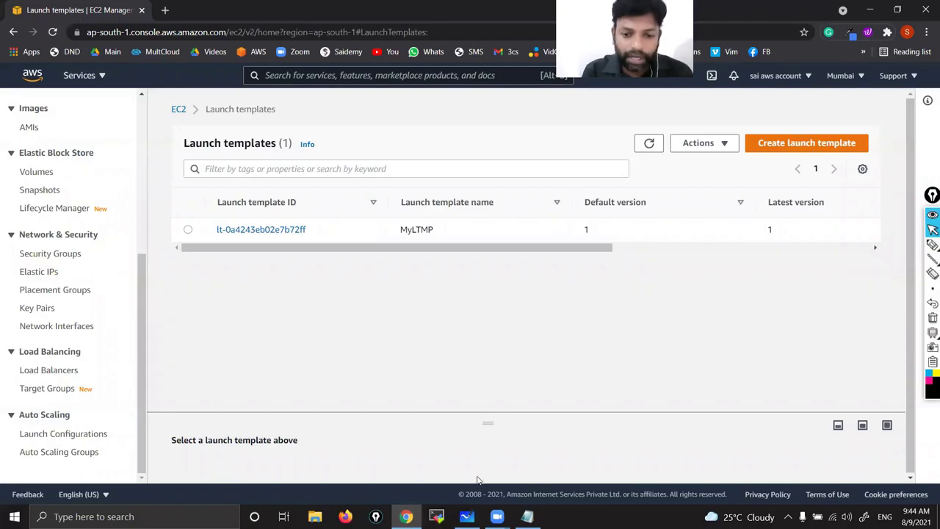
# Switch to Microsoft Whiteboard and mark the auto scaling requirements list with a zigzag on-screen pen stroke
pyautogui.click(467, 516)
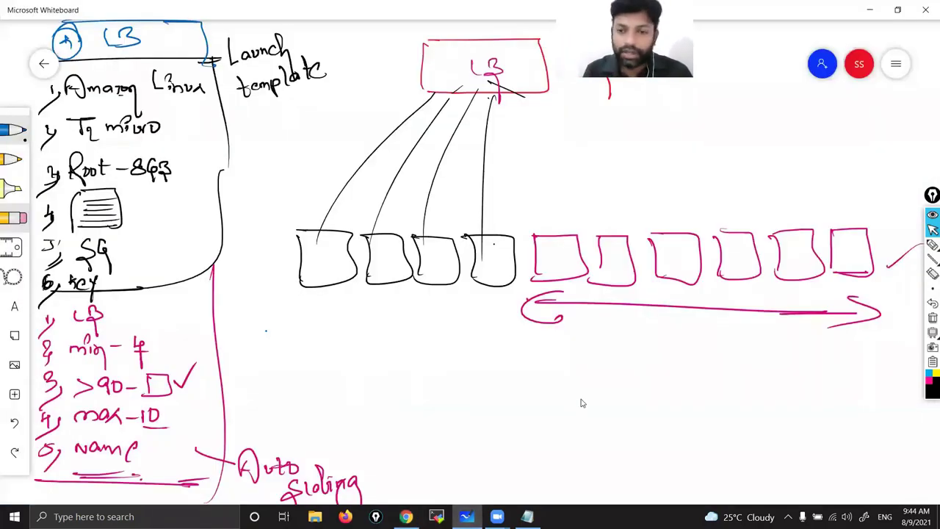
pyautogui.click(932, 245)
pyautogui.moveTo(188, 314)
pyautogui.mouseDown()
pyautogui.moveTo(220, 442)
pyautogui.moveTo(194, 361)
pyautogui.moveTo(266, 420)
pyautogui.mouseUp()
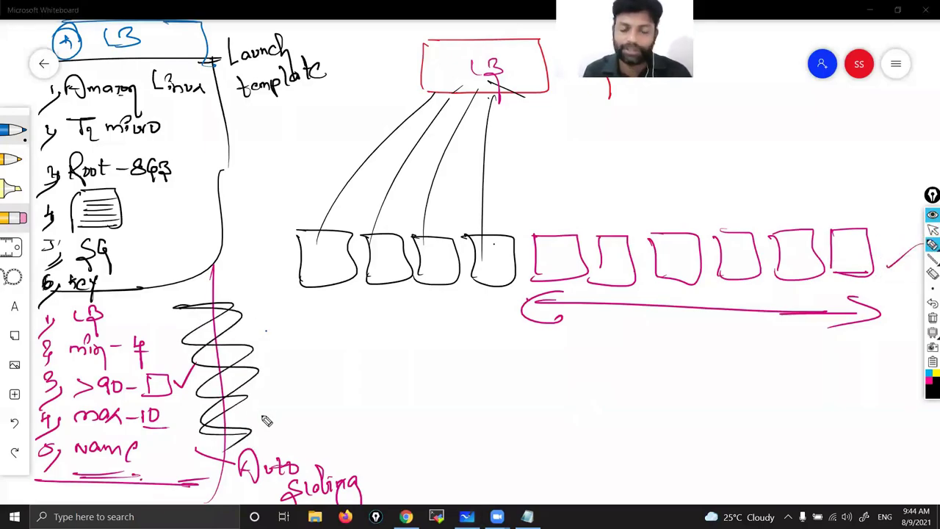
# Mark the auto scaling requirements and the Launch template bracket with pen strokes, and clear all the on-screen ink
pyautogui.moveTo(193, 311)
pyautogui.mouseDown()
pyautogui.moveTo(196, 372)
pyautogui.moveTo(237, 420)
pyautogui.moveTo(240, 406)
pyautogui.mouseUp()
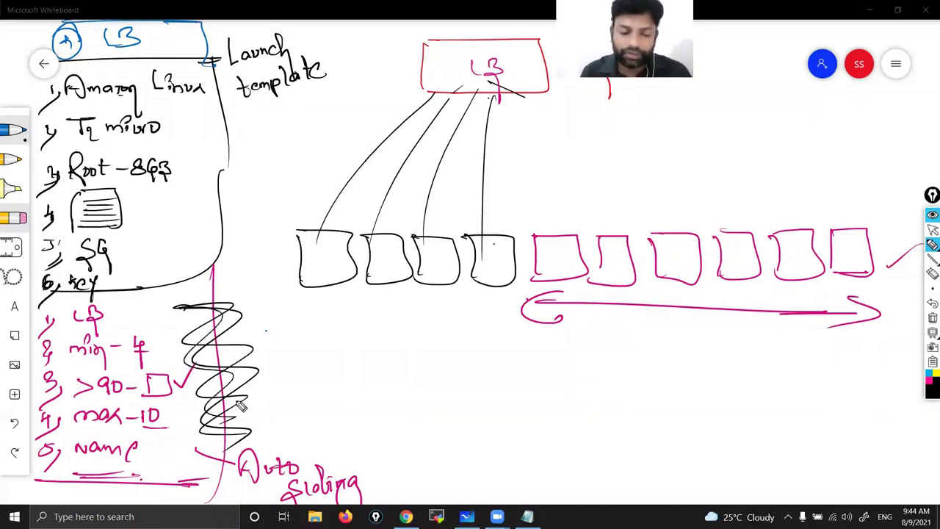
pyautogui.moveTo(143, 306)
pyautogui.mouseDown()
pyautogui.moveTo(220, 356)
pyautogui.moveTo(251, 441)
pyautogui.mouseUp()
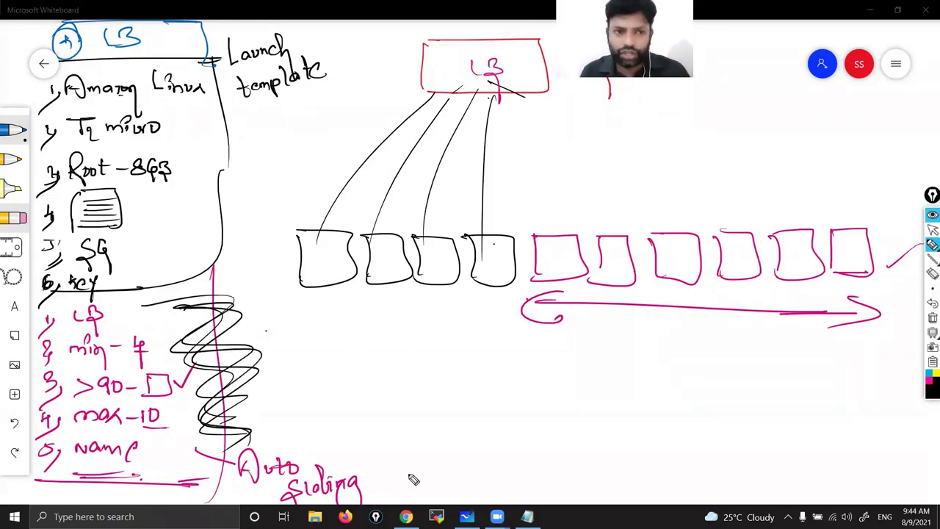
pyautogui.moveTo(207, 28)
pyautogui.mouseDown()
pyautogui.moveTo(192, 56)
pyautogui.moveTo(240, 61)
pyautogui.mouseUp()
pyautogui.moveTo(231, 143)
pyautogui.mouseDown()
pyautogui.moveTo(215, 182)
pyautogui.moveTo(258, 176)
pyautogui.mouseUp()
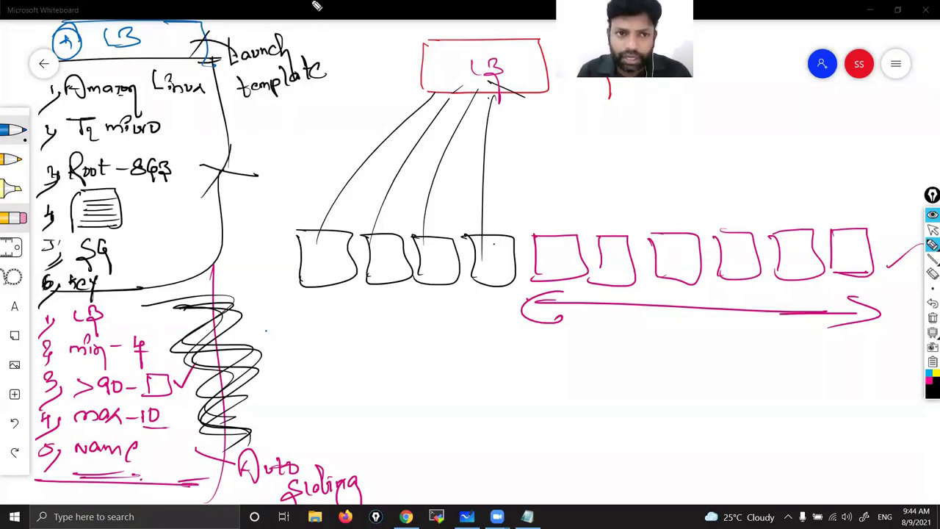
pyautogui.moveTo(221, 42); pyautogui.dragTo(255, 23)
pyautogui.moveTo(238, 130); pyautogui.dragTo(285, 94)
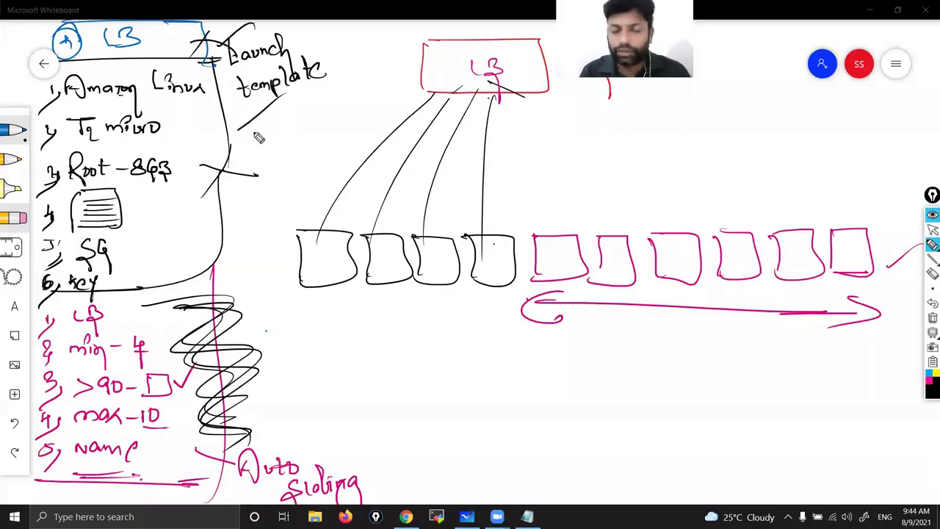
pyautogui.moveTo(174, 314)
pyautogui.mouseDown()
pyautogui.moveTo(184, 342)
pyautogui.moveTo(268, 435)
pyautogui.mouseUp()
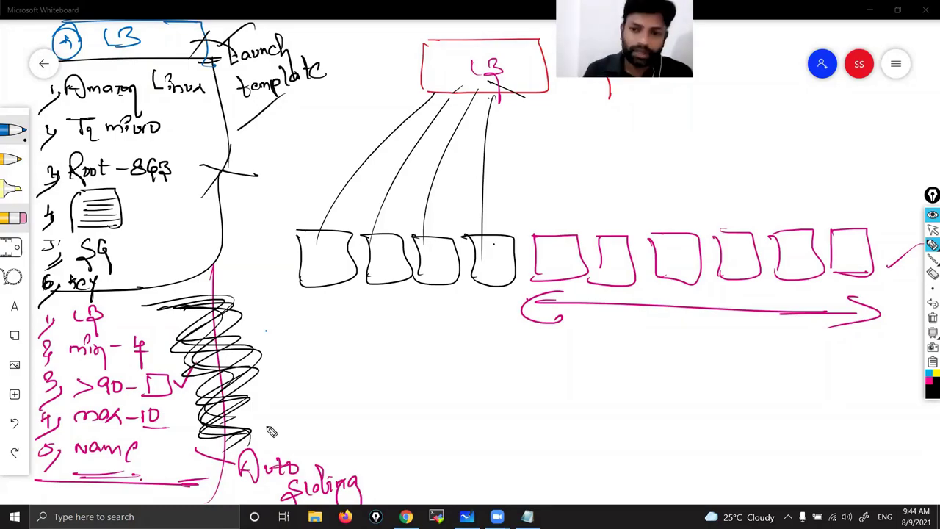
pyautogui.click(932, 317)
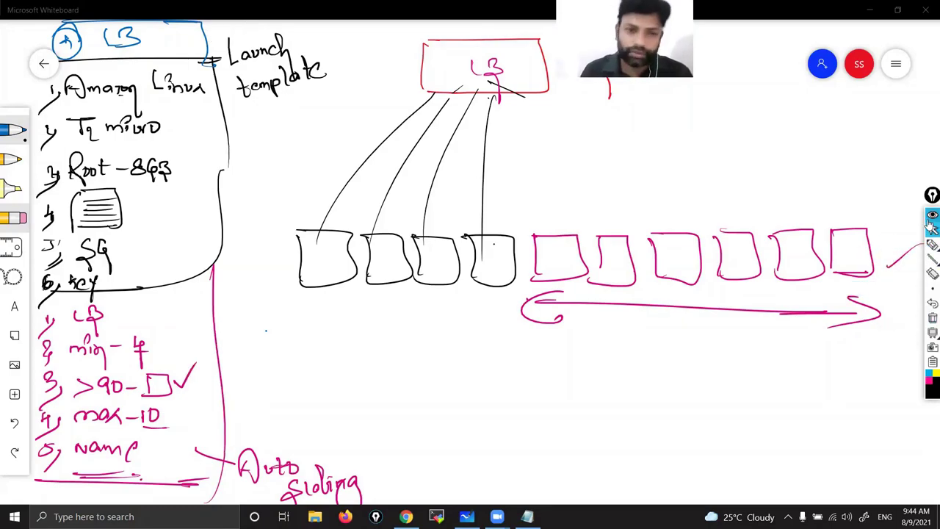
# Switch to Chrome and review the Launch Templates entry under Instances in the EC2 navigation
pyautogui.click(405, 516)
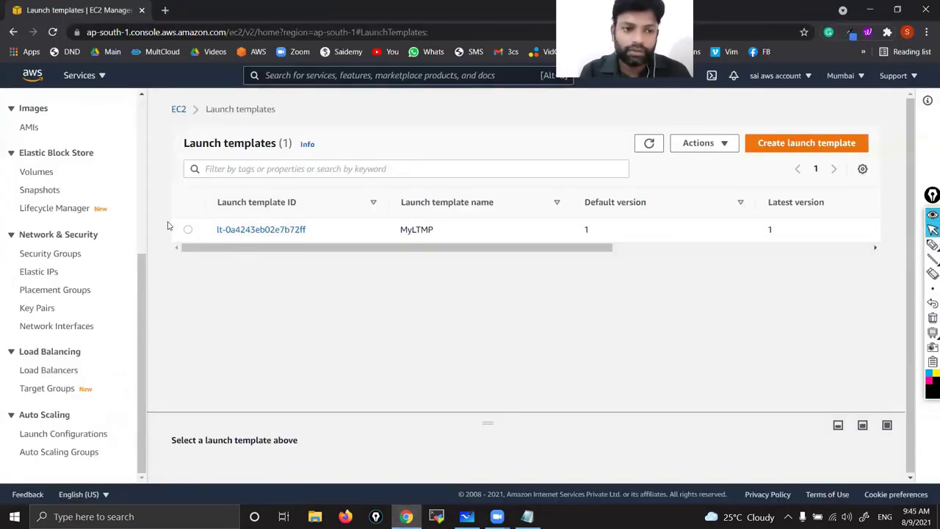
pyautogui.scroll(3, 102, 227)
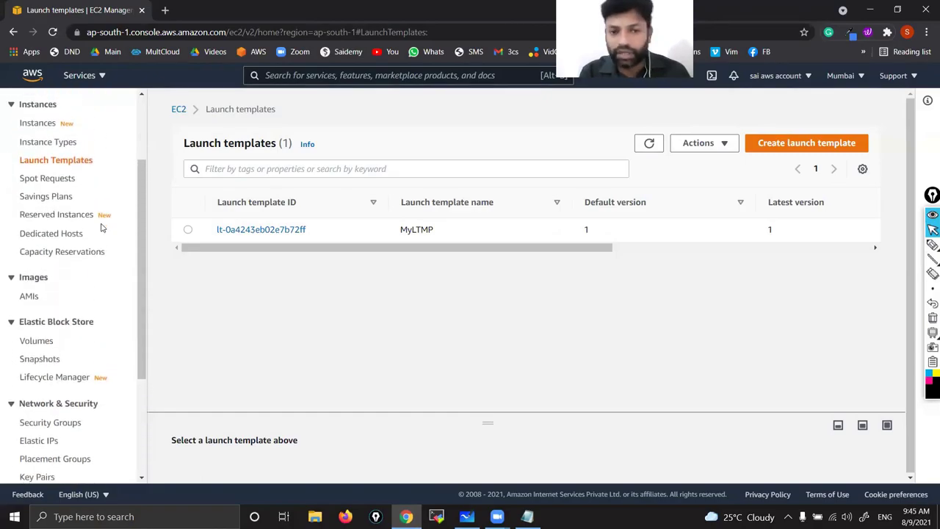
pyautogui.press('ctrl')
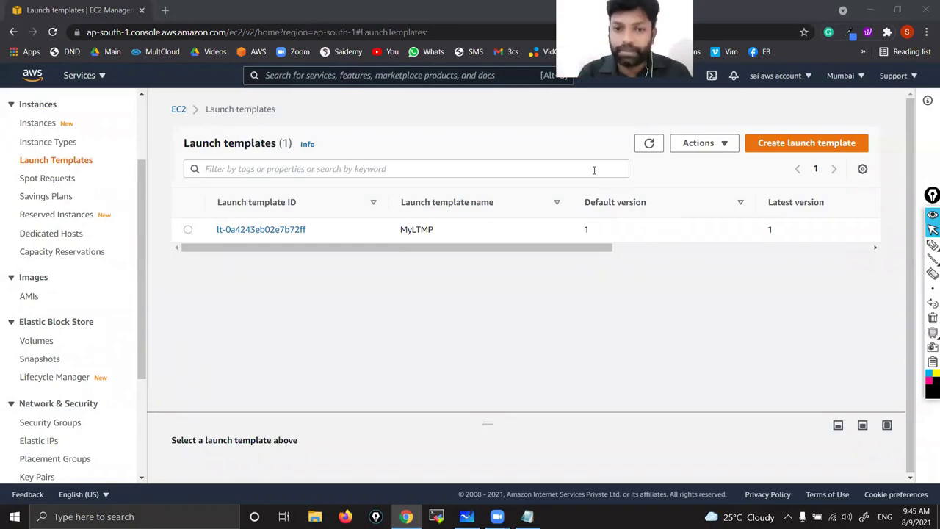
# Switch to Microsoft Whiteboard, draw a wavy pen stroke across the row of server boxes, and clear the ink
pyautogui.click(467, 517)
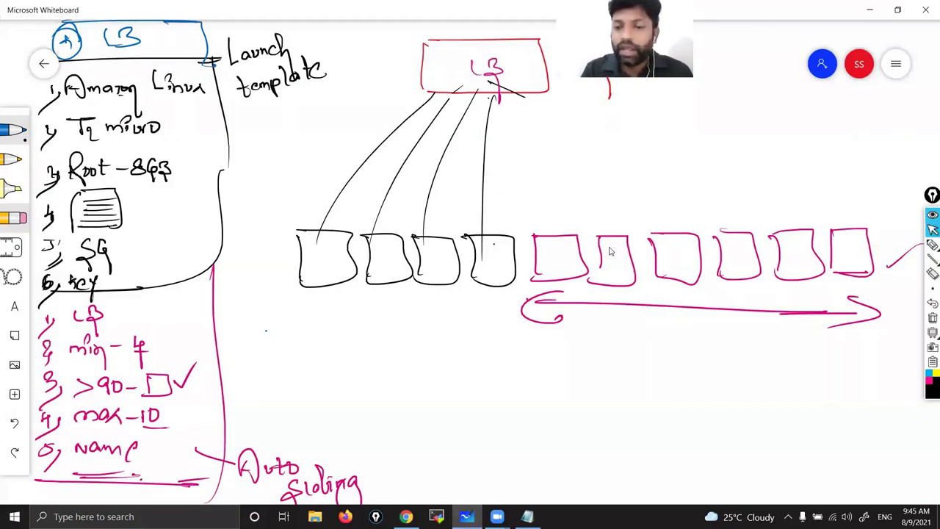
pyautogui.click(932, 244)
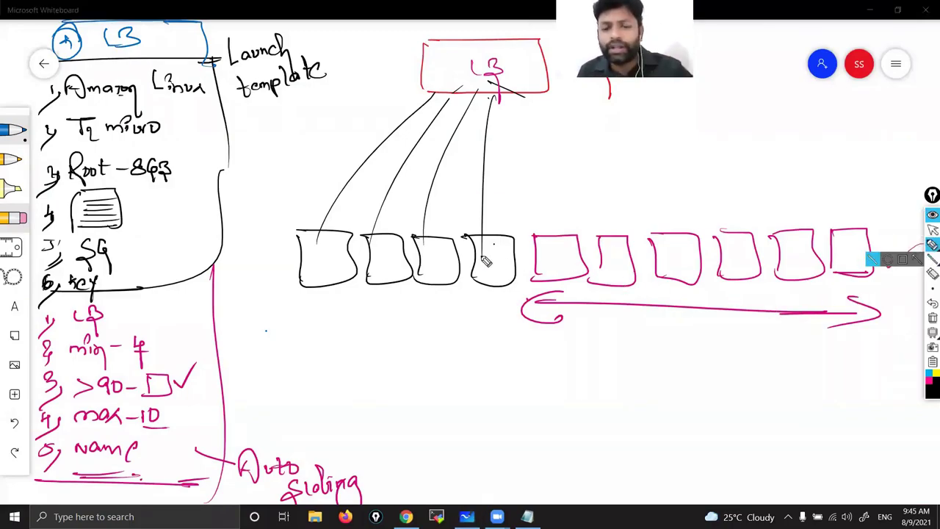
pyautogui.moveTo(359, 276)
pyautogui.mouseDown()
pyautogui.moveTo(552, 267)
pyautogui.moveTo(797, 295)
pyautogui.mouseUp()
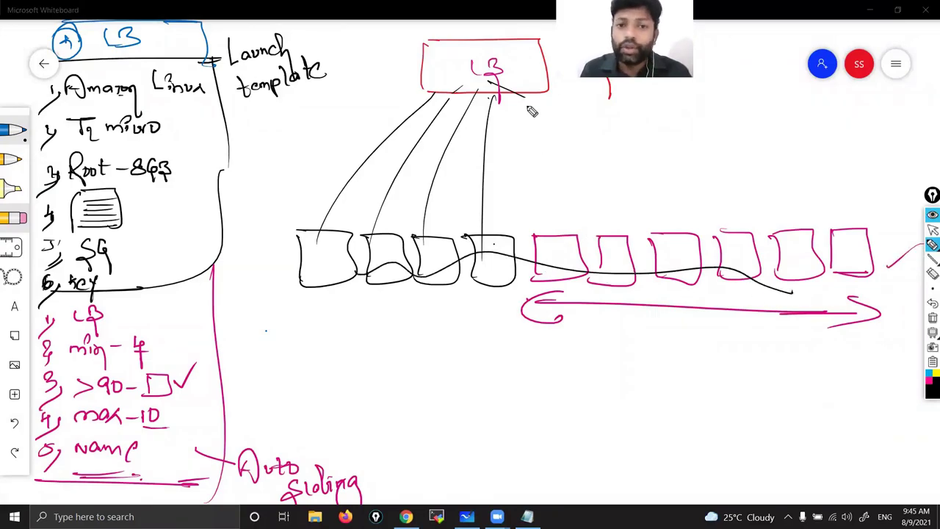
pyautogui.click(931, 317)
pyautogui.click(930, 245)
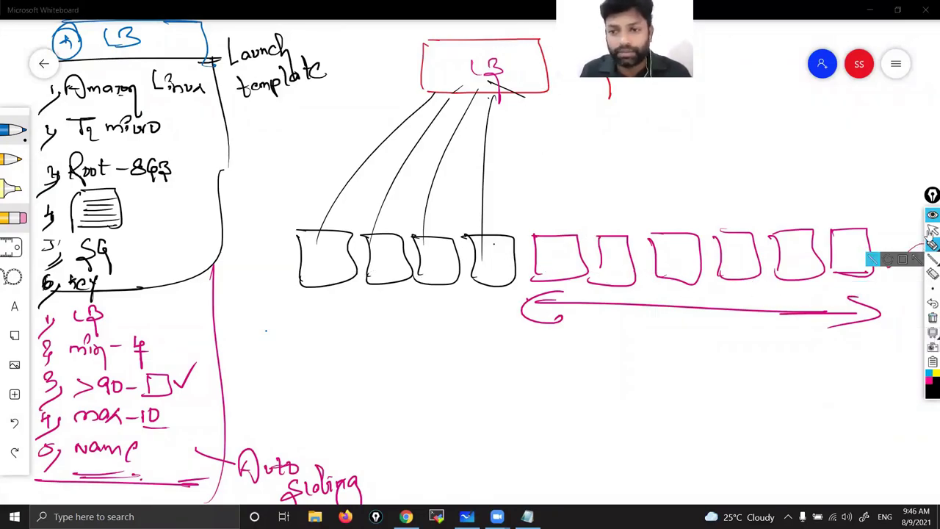
pyautogui.click(932, 229)
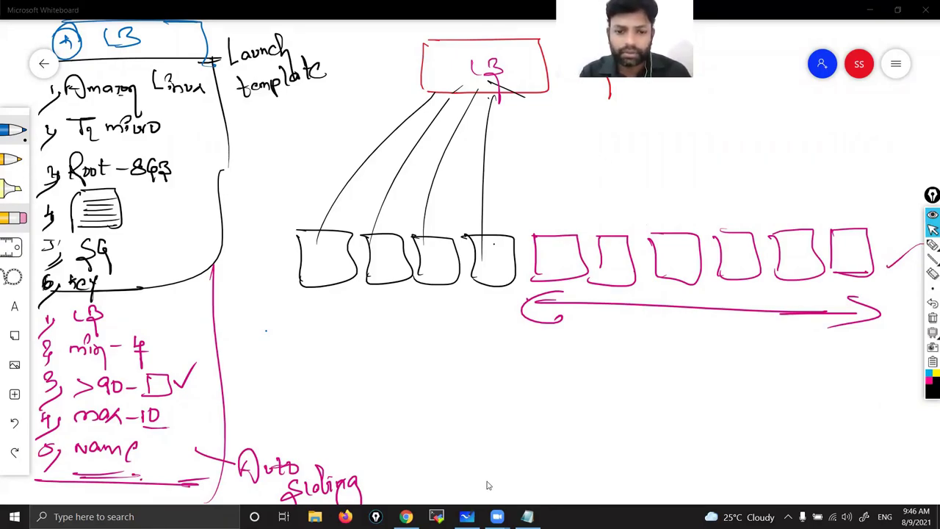
# Switch to Chrome, open the EC2 Load Balancers page and examine the details of the MyLB load balancer
pyautogui.click(405, 516)
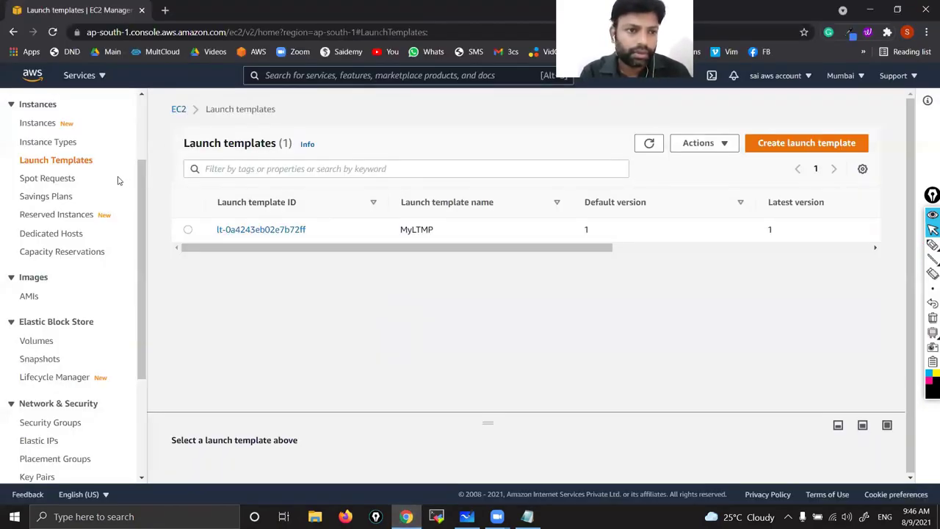
pyautogui.scroll(-4, 115, 185)
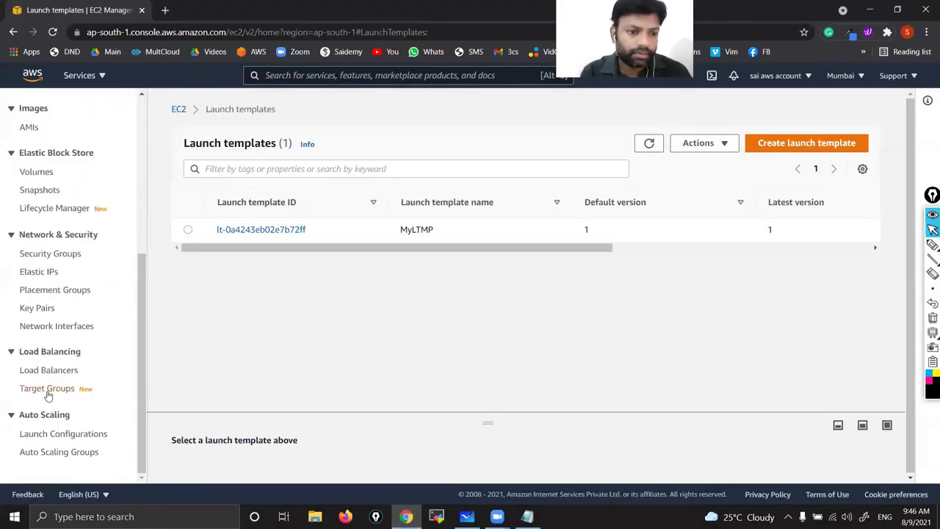
pyautogui.click(40, 372)
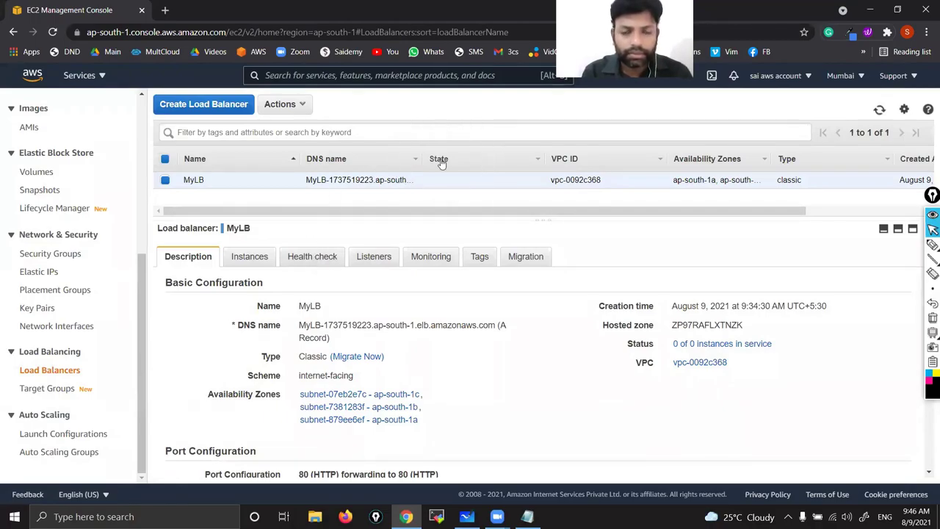
pyautogui.scroll(4, 442, 163)
pyautogui.scroll(-2, 441, 163)
pyautogui.scroll(-2, 441, 163)
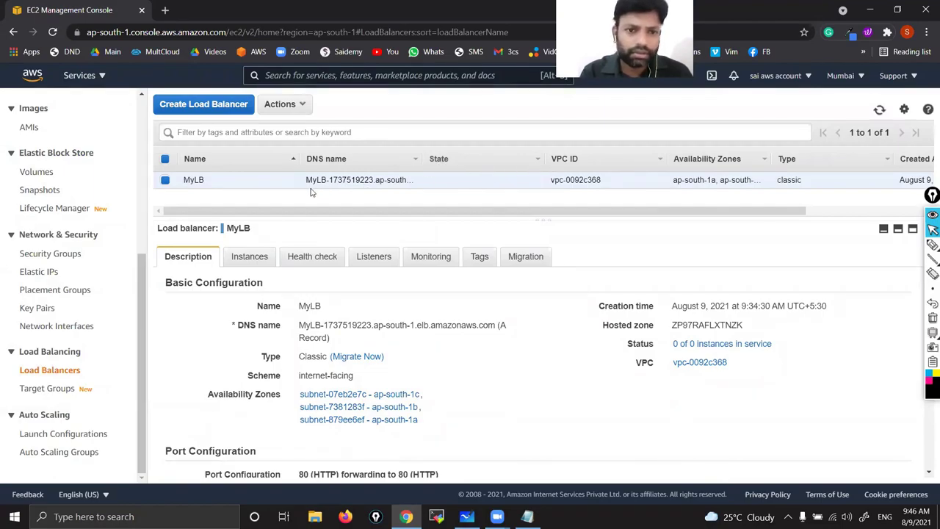
pyautogui.hscroll(3, 447, 182)
pyautogui.hscroll(-3, 447, 182)
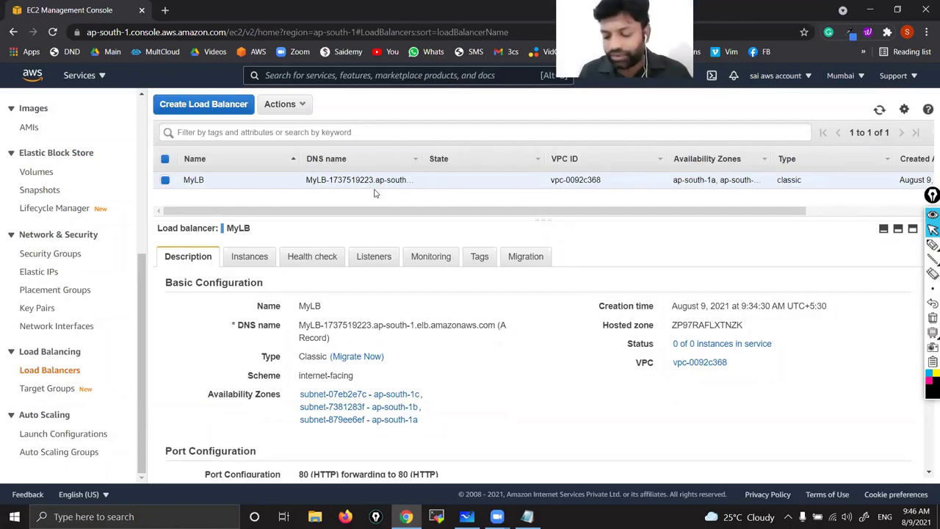
# Review the actions offered for the MyLB load balancer, including Delete, without applying any
pyautogui.click(931, 245)
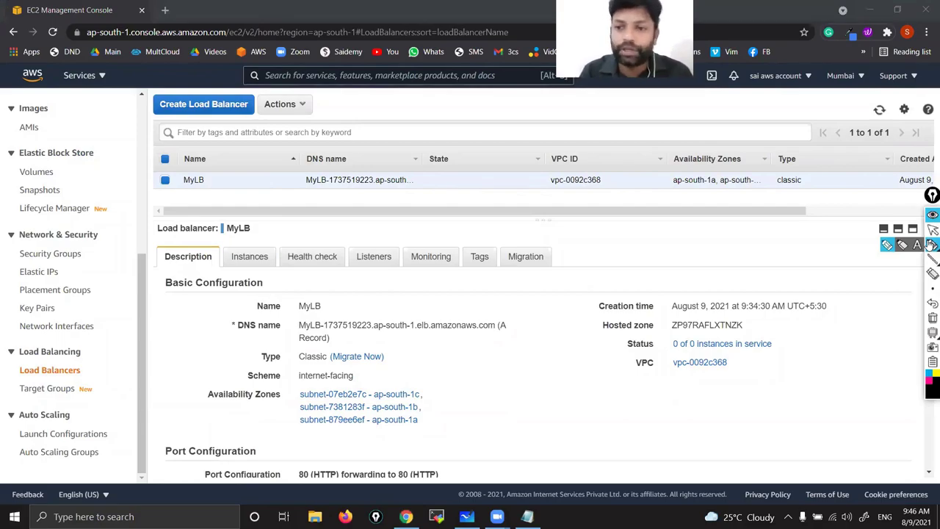
pyautogui.click(932, 230)
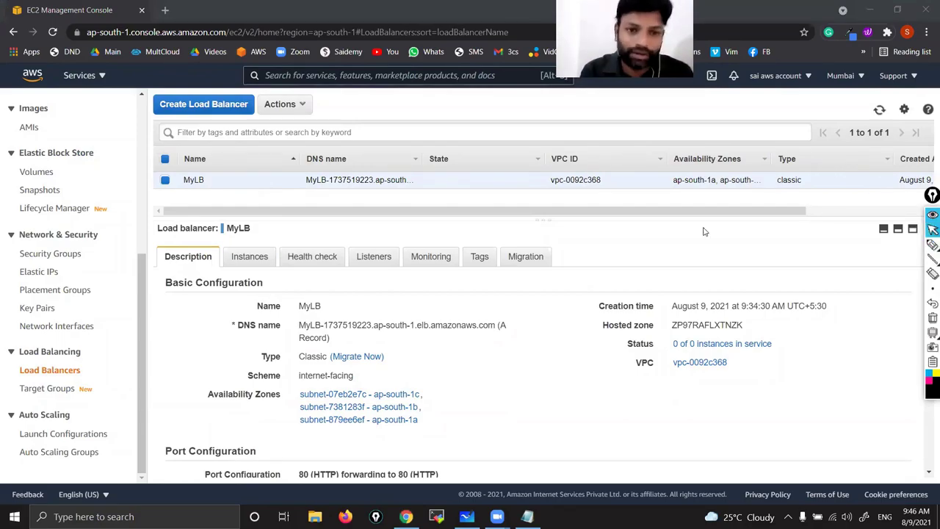
pyautogui.click(298, 107)
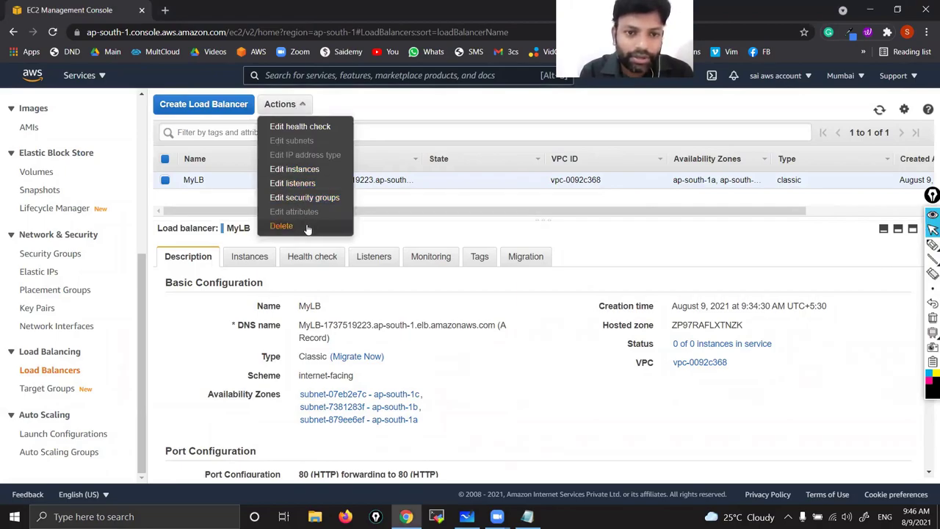
pyautogui.click(303, 141)
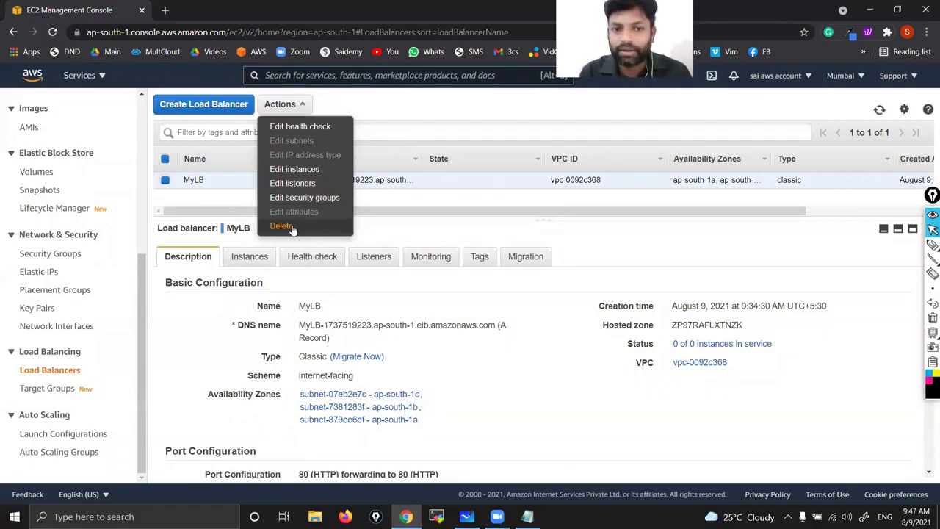
pyautogui.click(391, 227)
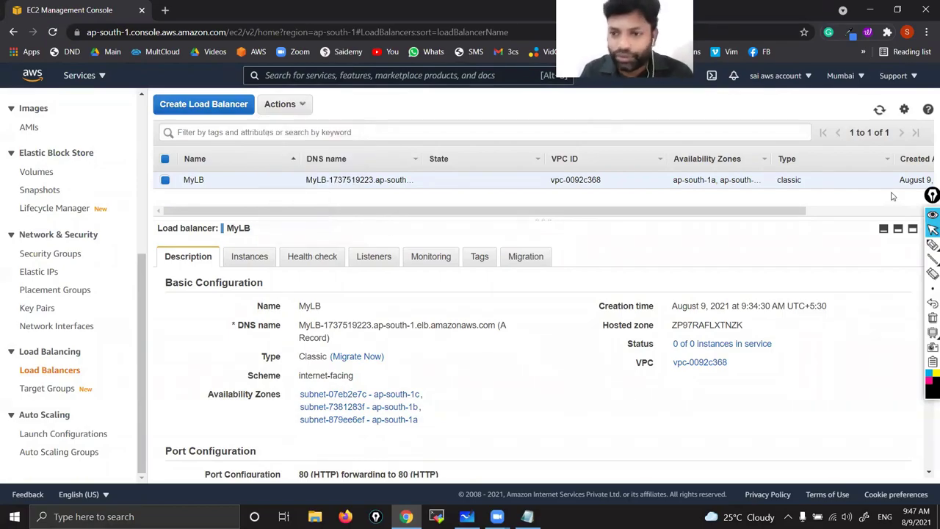
# Circle the MyLB row and mark its State column with the pen, clear the ink, and point out the row's columns
pyautogui.click(932, 244)
pyautogui.moveTo(181, 197)
pyautogui.mouseDown()
pyautogui.moveTo(360, 190)
pyautogui.moveTo(483, 138)
pyautogui.mouseUp()
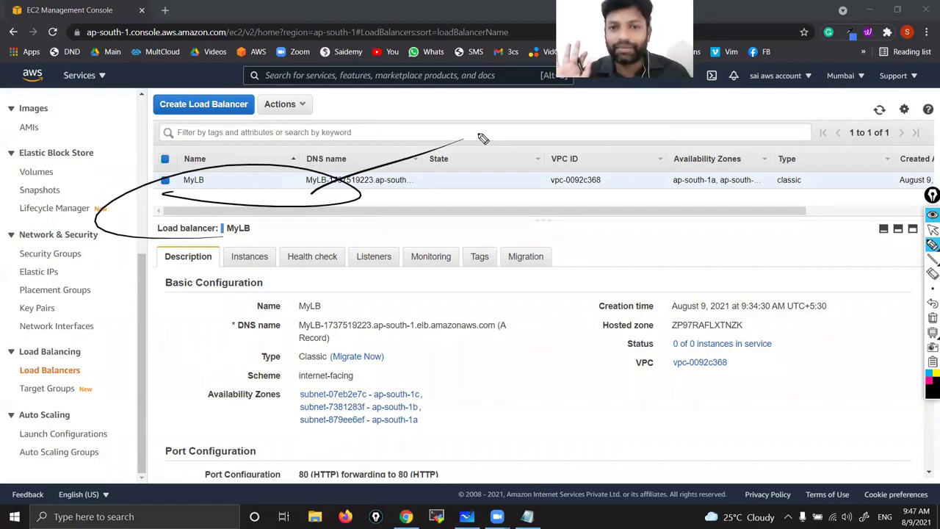
pyautogui.moveTo(448, 180)
pyautogui.mouseDown()
pyautogui.moveTo(487, 187)
pyautogui.moveTo(551, 149)
pyautogui.mouseUp()
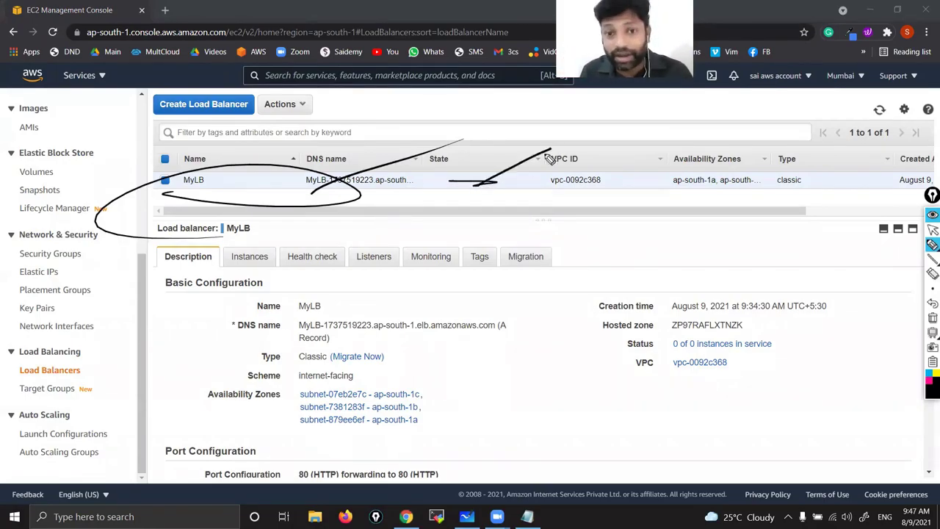
pyautogui.click(933, 319)
pyautogui.click(931, 230)
pyautogui.click(215, 185)
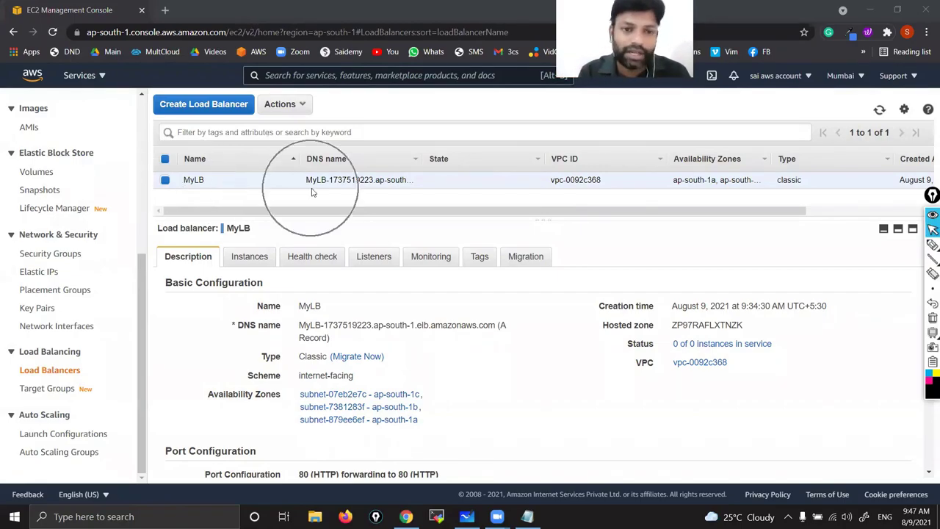
pyautogui.click(470, 183)
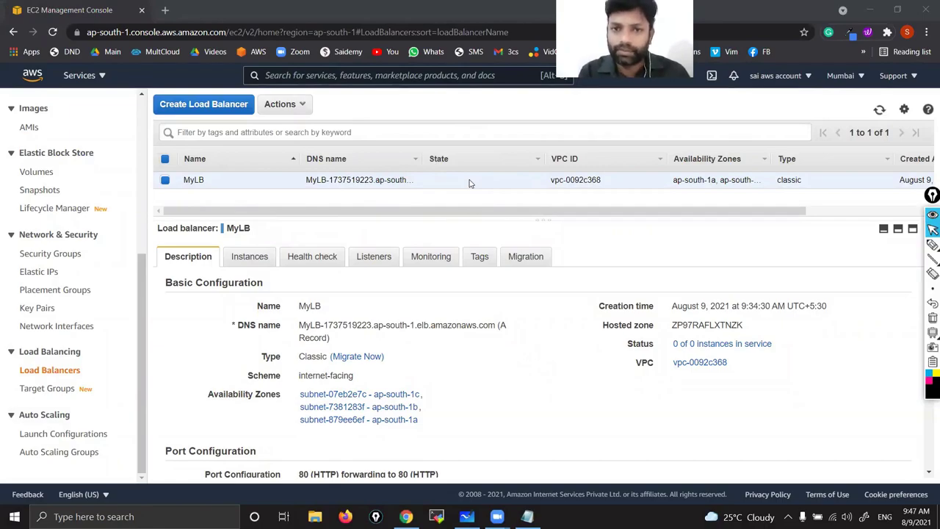
pyautogui.click(304, 184)
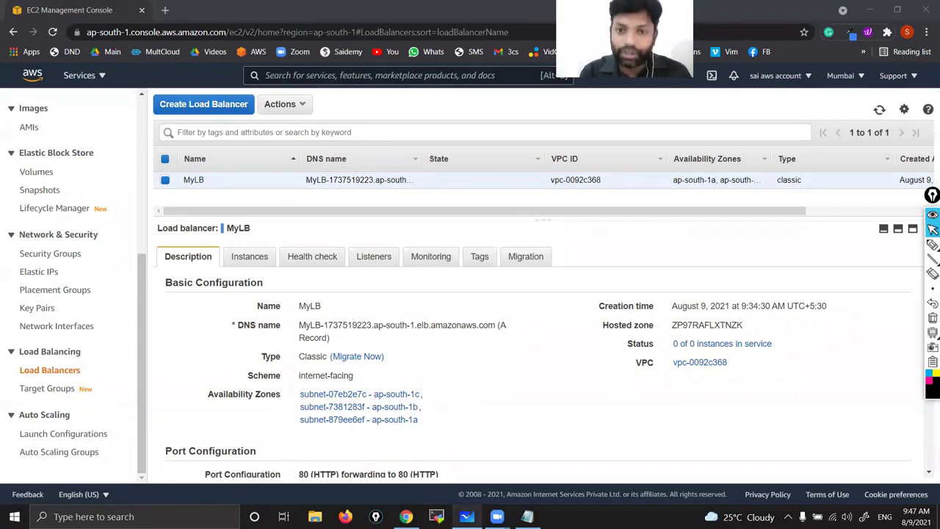
# In Microsoft Whiteboard, draw a pen line to the >90 scaling rule, remove it, and return to the load balancer page in Chrome
pyautogui.click(467, 516)
pyautogui.click(932, 245)
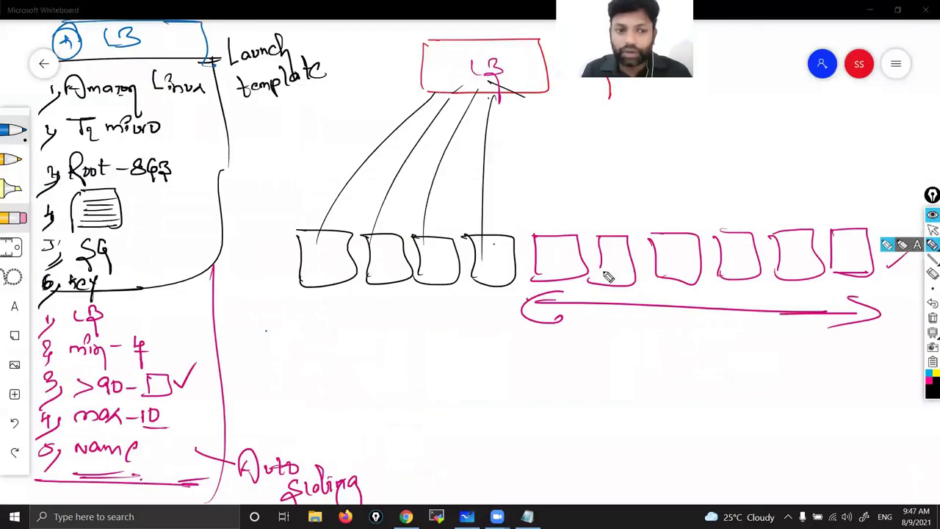
pyautogui.moveTo(236, 351); pyautogui.dragTo(180, 383)
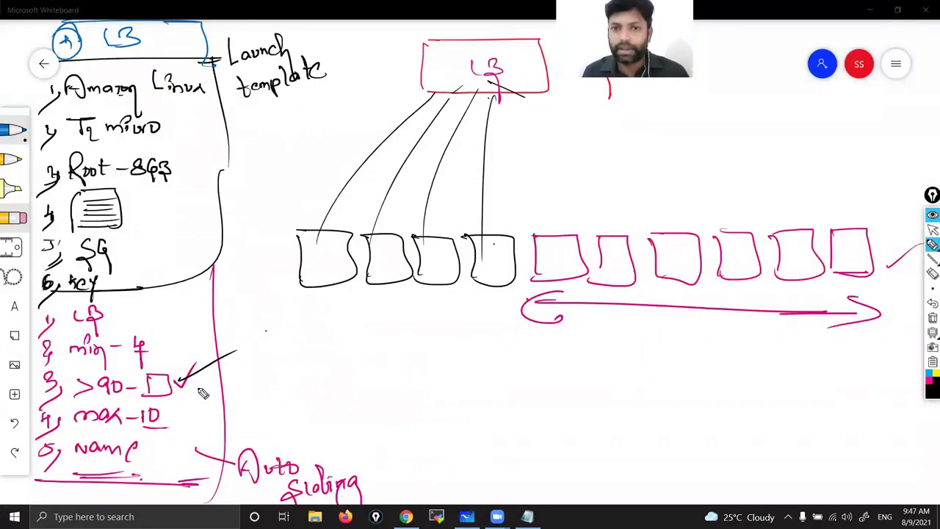
pyautogui.click(931, 304)
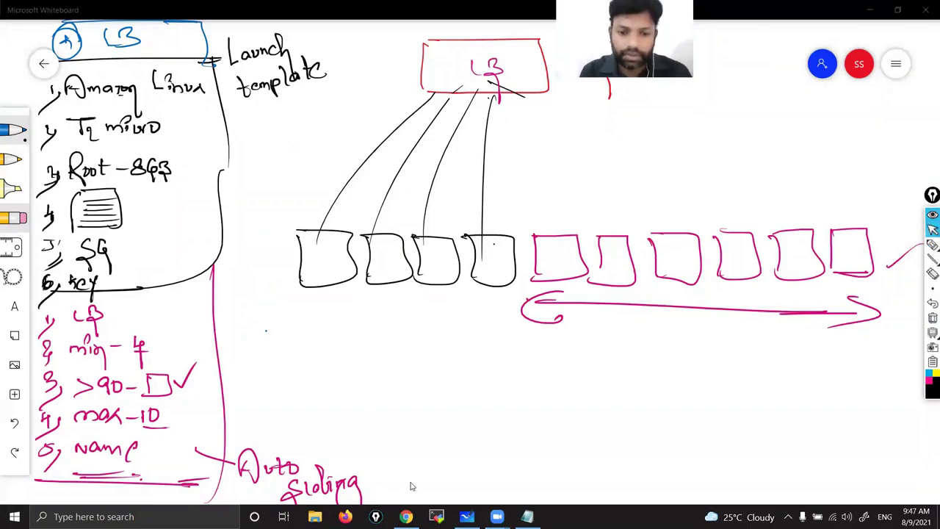
pyautogui.click(406, 517)
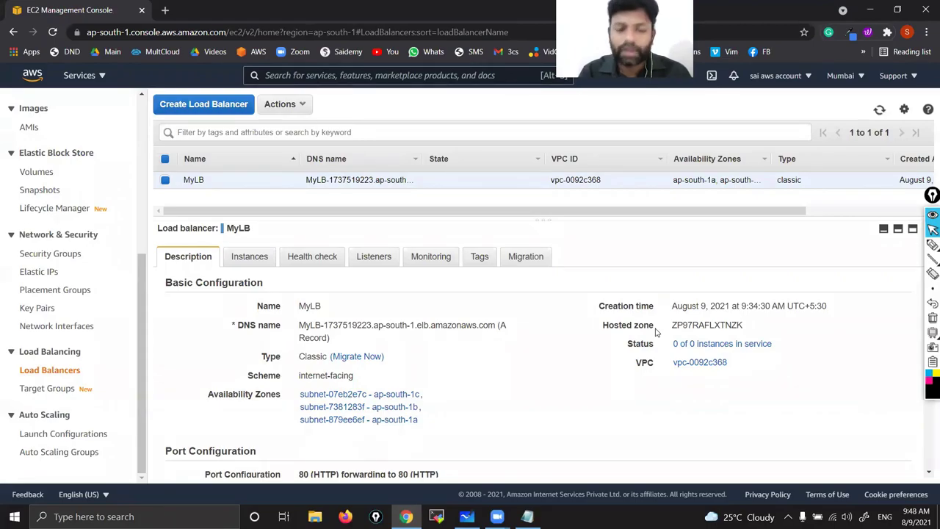
# Switch to Microsoft Whiteboard and use the screen pen to mark the launch template's script box and several server boxes in black
pyautogui.click(467, 516)
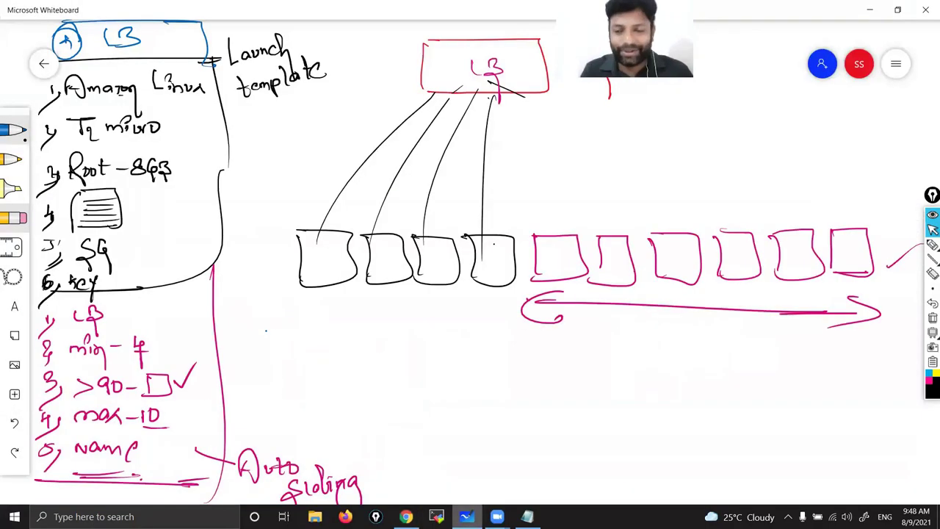
pyautogui.click(931, 245)
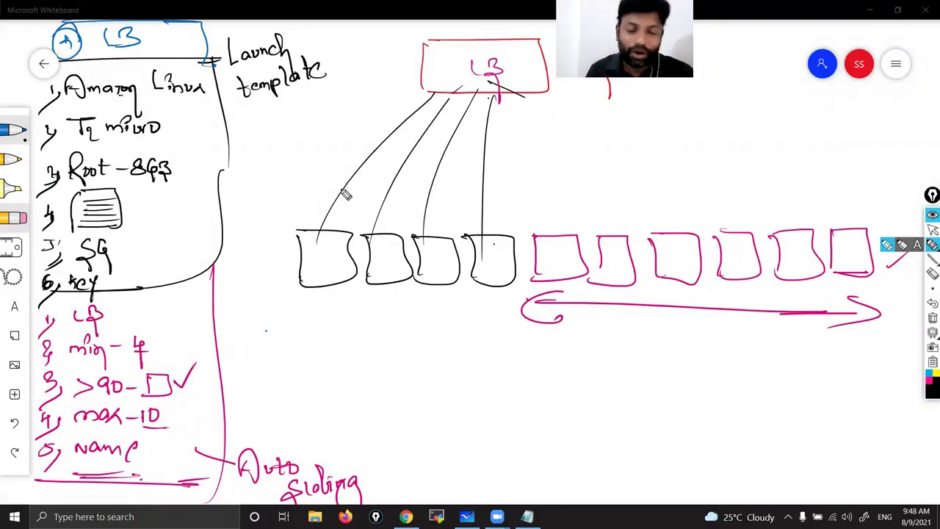
pyautogui.moveTo(103, 207); pyautogui.dragTo(135, 210)
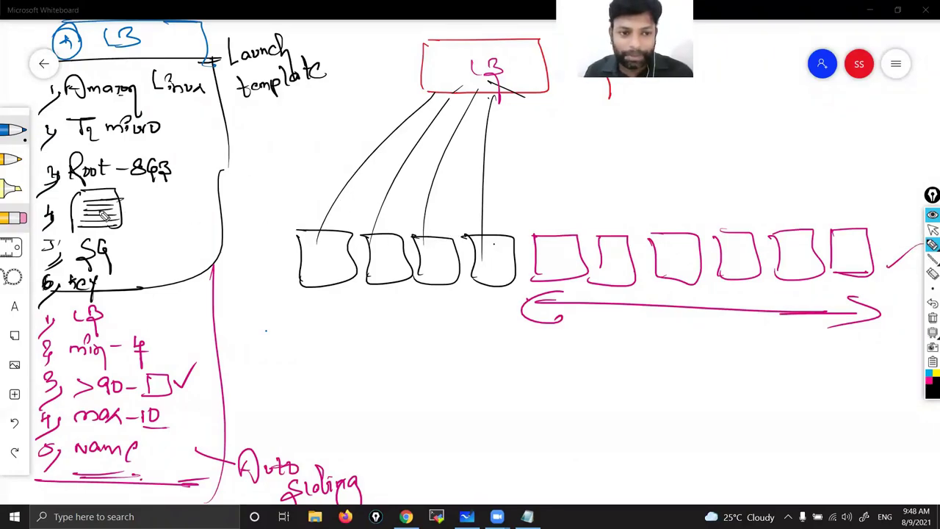
pyautogui.moveTo(321, 250); pyautogui.dragTo(344, 233)
pyautogui.moveTo(382, 264)
pyautogui.mouseDown()
pyautogui.moveTo(413, 253)
pyautogui.moveTo(595, 241)
pyautogui.mouseUp()
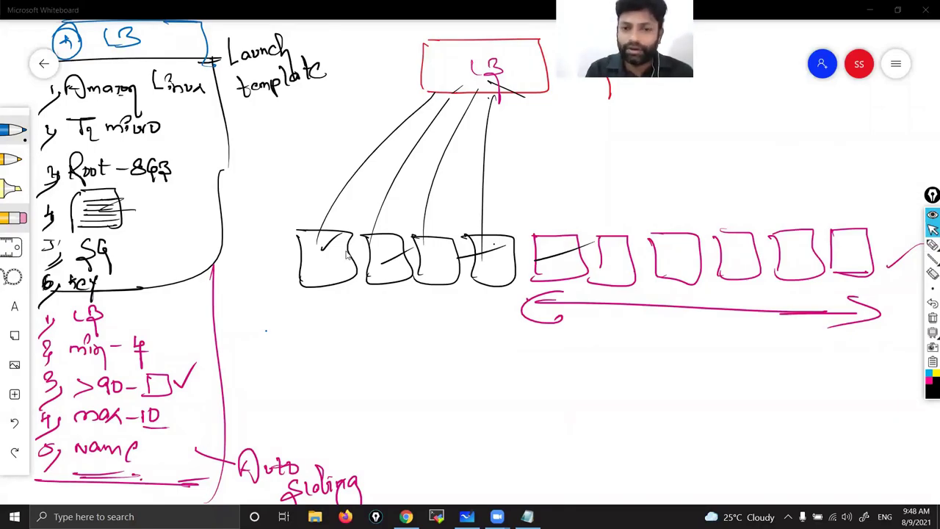
pyautogui.click(927, 248)
pyautogui.click(887, 247)
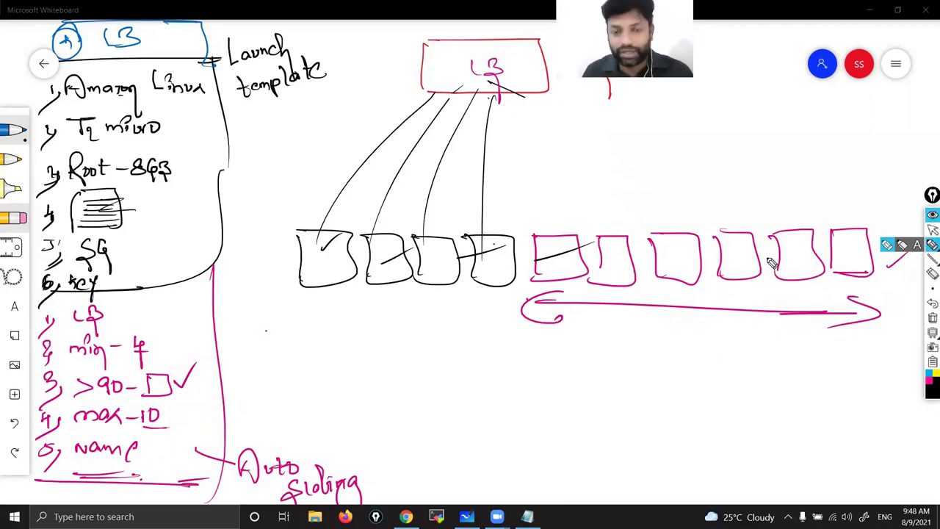
pyautogui.click(930, 231)
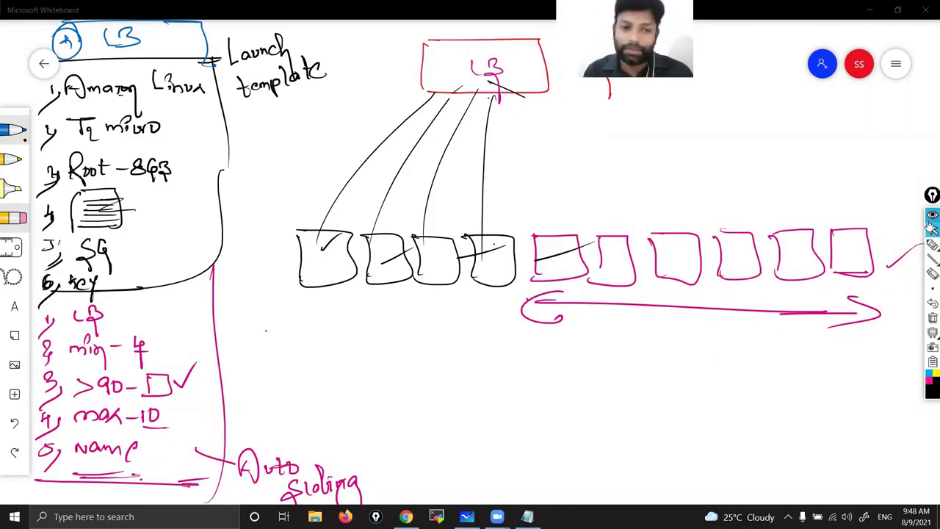
# Clear the screen pen marks and bring an empty area of the whiteboard into view for a new diagram
pyautogui.scroll(-10, 722, 36)
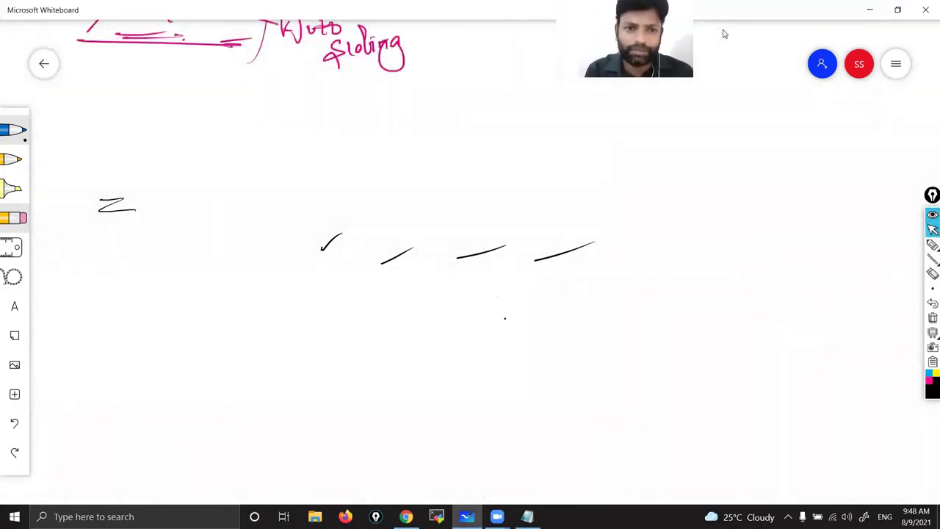
pyautogui.click(13, 218)
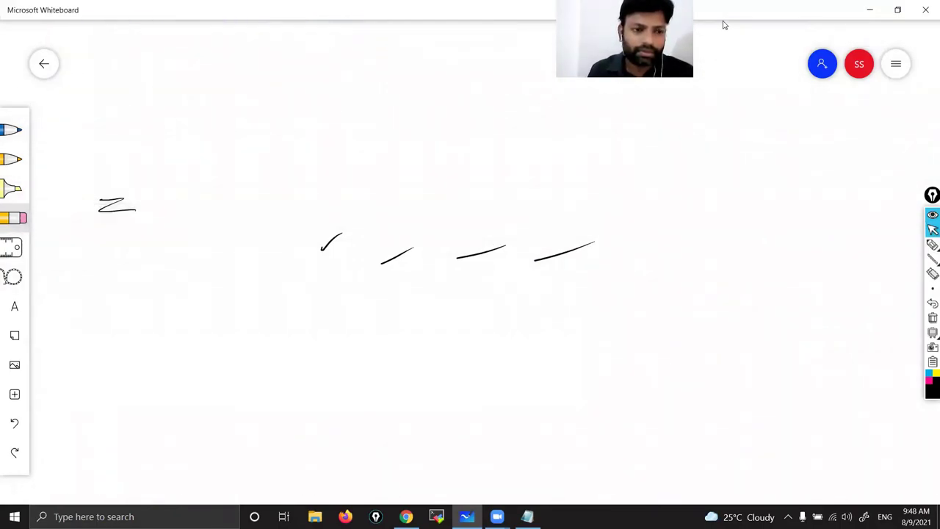
pyautogui.click(14, 423)
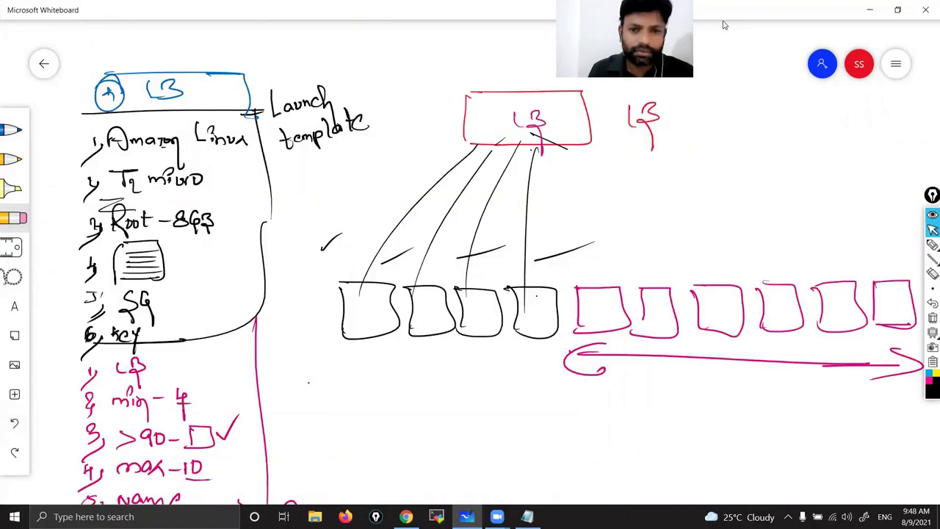
pyautogui.click(931, 302)
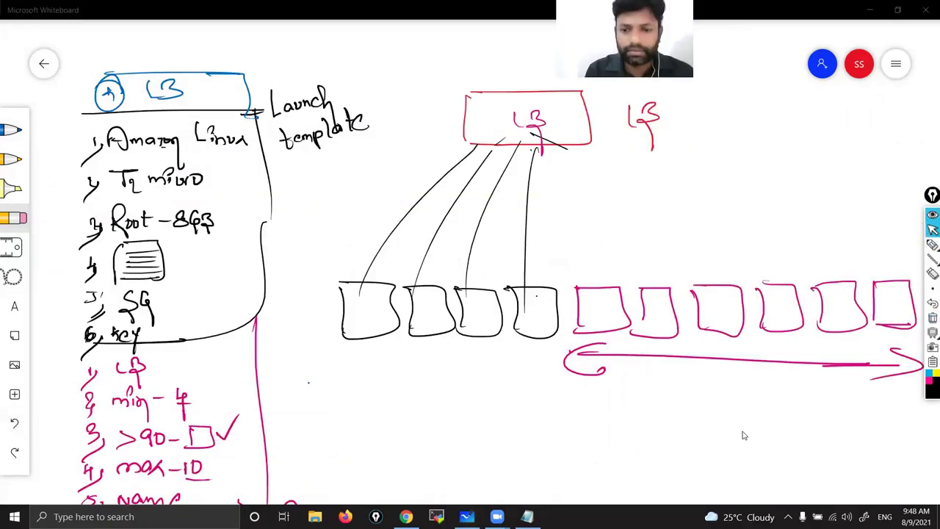
pyautogui.moveTo(741, 434); pyautogui.dragTo(785, 4)
pyautogui.moveTo(751, 284); pyautogui.dragTo(752, 82)
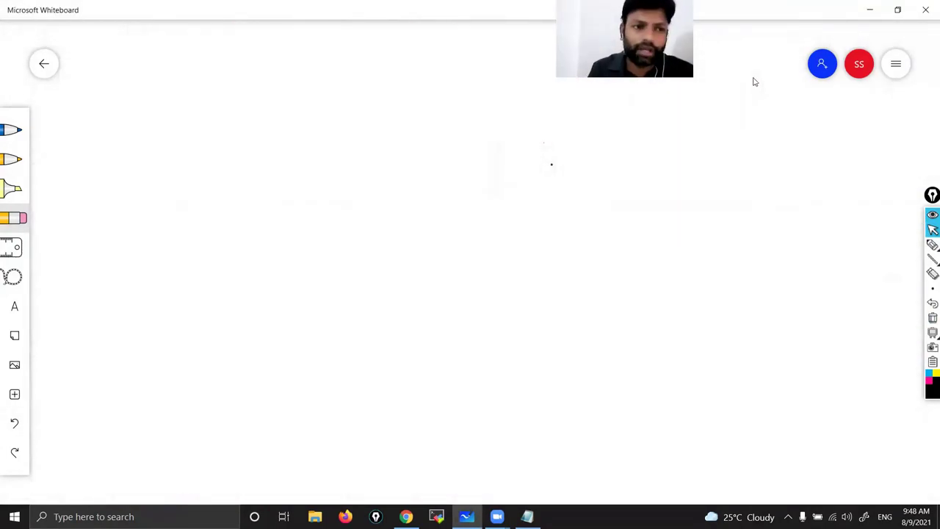
# With the black whiteboard pen, draw a box labelled LB and a row of four server boxes beneath it
pyautogui.click(102, 217)
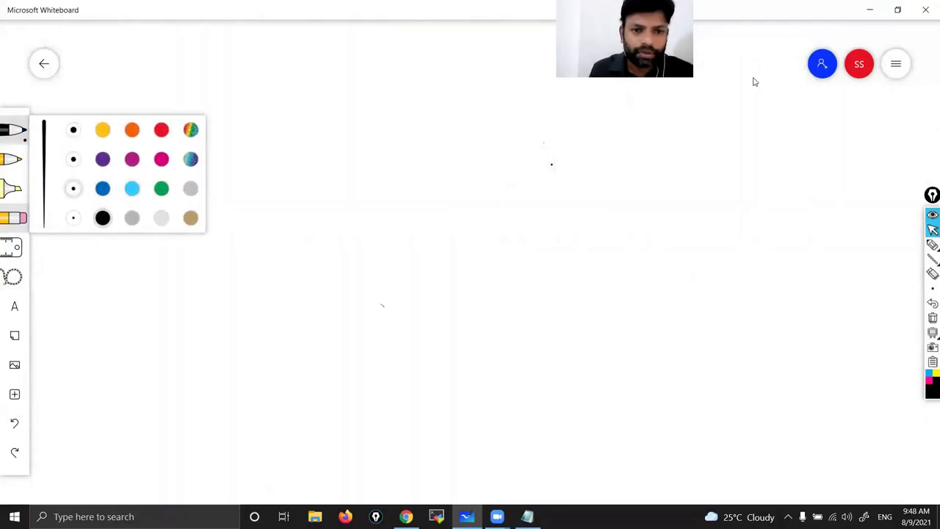
pyautogui.moveTo(404, 146)
pyautogui.mouseDown()
pyautogui.moveTo(418, 193)
pyautogui.moveTo(510, 177)
pyautogui.moveTo(416, 198)
pyautogui.mouseUp()
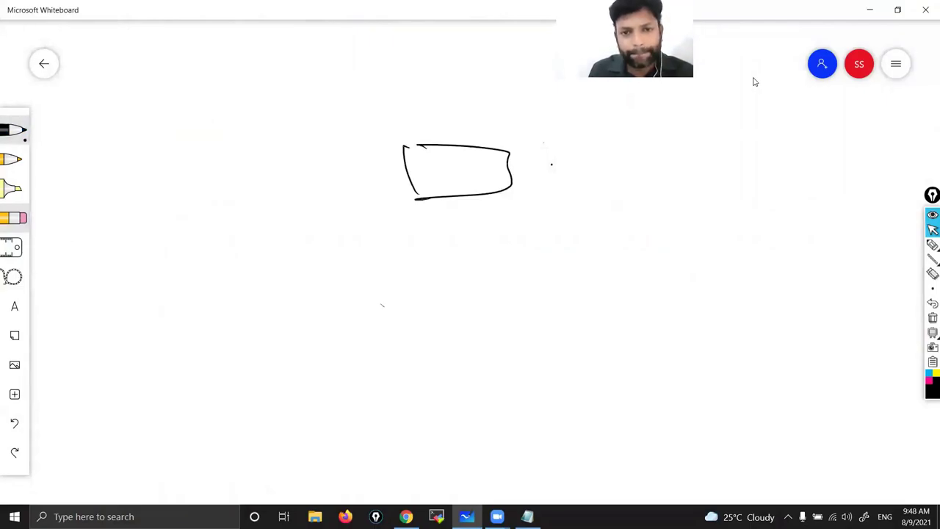
pyautogui.moveTo(452, 160)
pyautogui.mouseDown()
pyautogui.moveTo(445, 178)
pyautogui.moveTo(477, 175)
pyautogui.moveTo(469, 205)
pyautogui.mouseUp()
pyautogui.moveTo(246, 260); pyautogui.dragTo(247, 311)
pyautogui.moveTo(257, 258)
pyautogui.mouseDown()
pyautogui.moveTo(282, 257)
pyautogui.moveTo(258, 323)
pyautogui.mouseUp()
pyautogui.moveTo(361, 261); pyautogui.dragTo(367, 311)
pyautogui.moveTo(378, 255); pyautogui.dragTo(384, 318)
pyautogui.moveTo(483, 256); pyautogui.dragTo(496, 307)
pyautogui.moveTo(488, 253)
pyautogui.mouseDown()
pyautogui.moveTo(545, 253)
pyautogui.moveTo(510, 313)
pyautogui.mouseUp()
pyautogui.moveTo(578, 273); pyautogui.dragTo(591, 271)
pyautogui.moveTo(626, 244); pyautogui.dragTo(641, 301)
pyautogui.moveTo(646, 240)
pyautogui.mouseDown()
pyautogui.moveTo(724, 294)
pyautogui.moveTo(657, 302)
pyautogui.mouseUp()
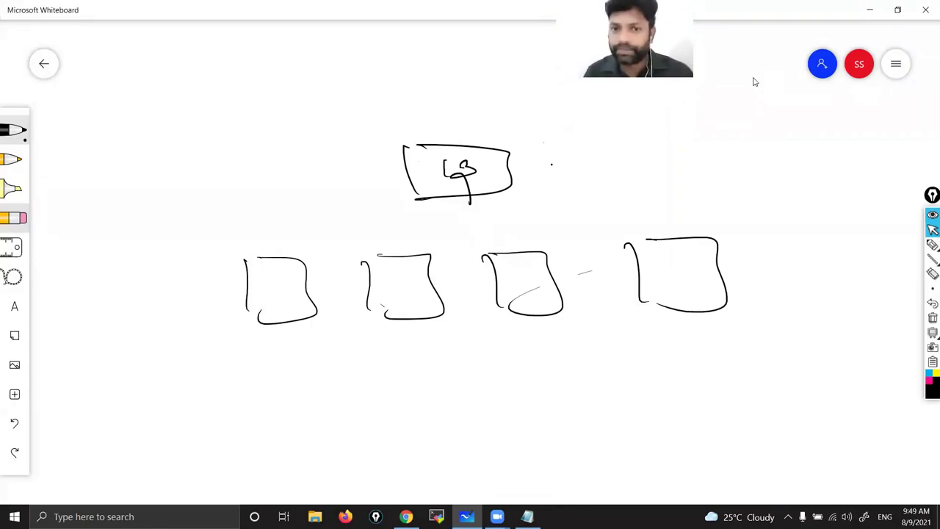
# Draw a box labelled DB below the servers and connect each of the four server boxes to it
pyautogui.moveTo(427, 413)
pyautogui.mouseDown()
pyautogui.moveTo(438, 464)
pyautogui.moveTo(539, 425)
pyautogui.moveTo(439, 466)
pyautogui.mouseUp()
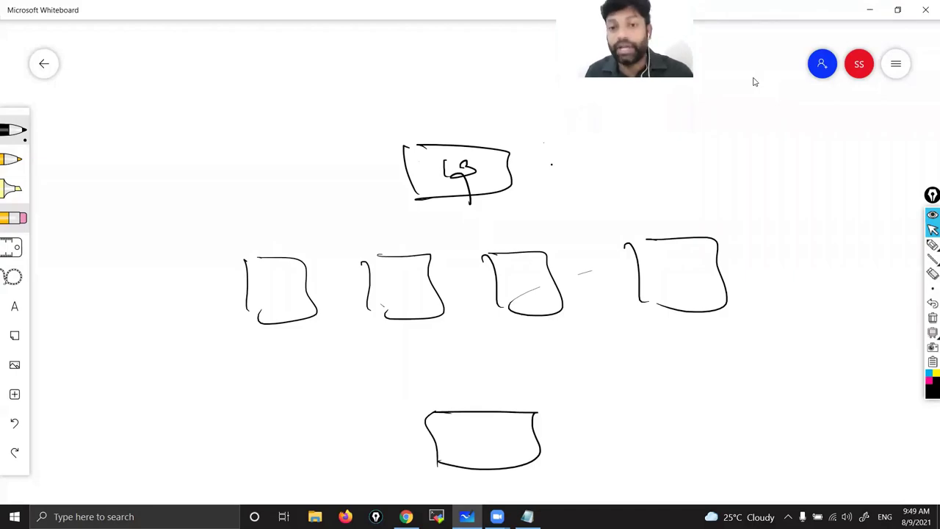
pyautogui.moveTo(564, 427); pyautogui.dragTo(564, 447)
pyautogui.moveTo(589, 431)
pyautogui.mouseDown()
pyautogui.moveTo(608, 441)
pyautogui.moveTo(605, 483)
pyautogui.mouseUp()
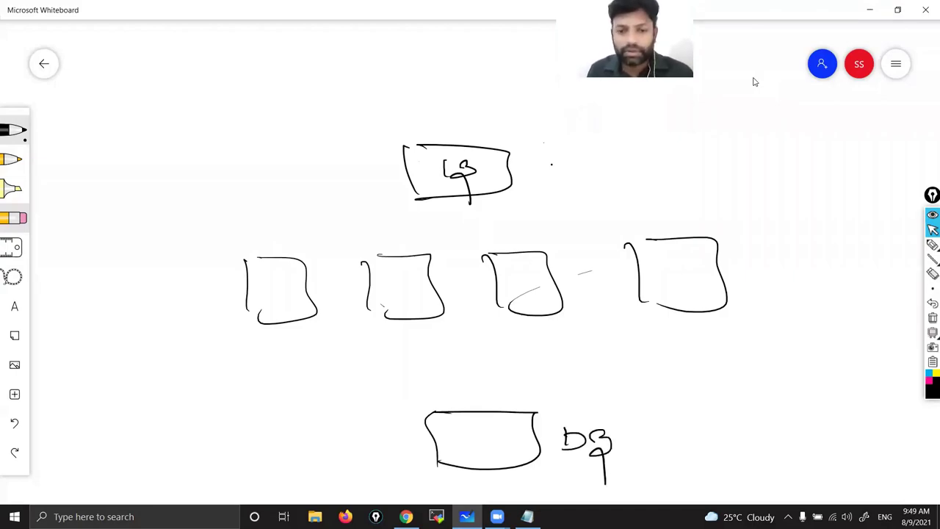
pyautogui.moveTo(282, 317); pyautogui.dragTo(444, 413)
pyautogui.moveTo(415, 313); pyautogui.dragTo(498, 409)
pyautogui.moveTo(528, 322); pyautogui.dragTo(492, 411)
pyautogui.moveTo(671, 308)
pyautogui.mouseDown()
pyautogui.moveTo(502, 452)
pyautogui.moveTo(533, 445)
pyautogui.mouseUp()
# Label the server row Web and draw lines connecting the LB box to the four servers
pyautogui.moveTo(775, 260)
pyautogui.mouseDown()
pyautogui.moveTo(776, 272)
pyautogui.moveTo(824, 269)
pyautogui.moveTo(838, 279)
pyautogui.mouseUp()
pyautogui.moveTo(279, 261); pyautogui.dragTo(432, 189)
pyautogui.moveTo(403, 257)
pyautogui.mouseDown()
pyautogui.moveTo(450, 182)
pyautogui.moveTo(549, 255)
pyautogui.mouseUp()
pyautogui.moveTo(484, 193); pyautogui.dragTo(694, 257)
# Draw a box labelled R-53 above the LB box and a stick figure for the visitor above it
pyautogui.moveTo(451, 98); pyautogui.dragTo(458, 135)
pyautogui.moveTo(408, 81); pyautogui.dragTo(409, 114)
pyautogui.moveTo(416, 73); pyautogui.dragTo(523, 114)
pyautogui.moveTo(523, 114); pyautogui.dragTo(410, 119)
pyautogui.moveTo(435, 85)
pyautogui.mouseDown()
pyautogui.moveTo(436, 112)
pyautogui.moveTo(452, 96)
pyautogui.mouseUp()
pyautogui.moveTo(440, 98)
pyautogui.mouseDown()
pyautogui.moveTo(453, 111)
pyautogui.moveTo(467, 101)
pyautogui.mouseUp()
pyautogui.moveTo(486, 92)
pyautogui.mouseDown()
pyautogui.moveTo(468, 108)
pyautogui.moveTo(506, 97)
pyautogui.moveTo(505, 132)
pyautogui.mouseUp()
pyautogui.moveTo(450, 29)
pyautogui.mouseDown()
pyautogui.moveTo(447, 38)
pyautogui.moveTo(457, 37)
pyautogui.mouseUp()
pyautogui.moveTo(455, 38)
pyautogui.mouseDown()
pyautogui.moveTo(457, 53)
pyautogui.moveTo(461, 43)
pyautogui.mouseUp()
pyautogui.moveTo(456, 52); pyautogui.dragTo(445, 69)
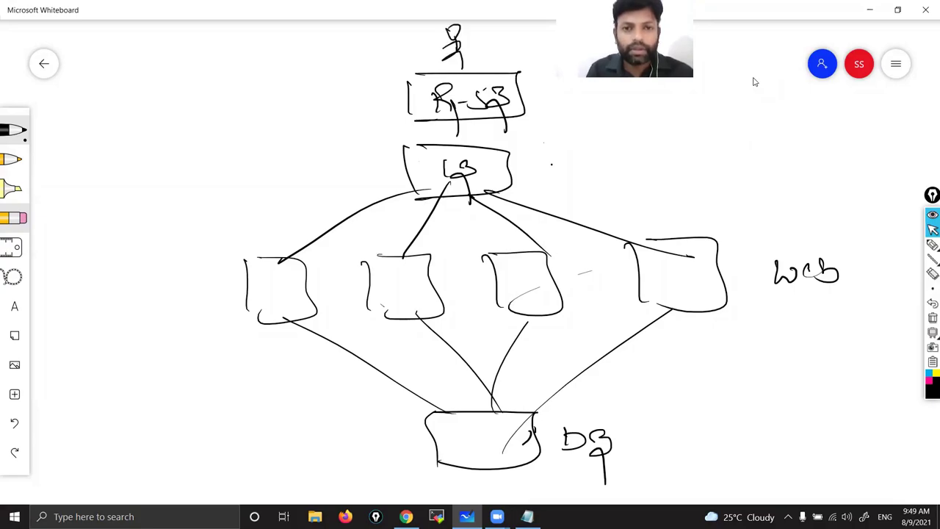
# Put tick marks beside the R-53 box and the LB box
pyautogui.moveTo(514, 92); pyautogui.dragTo(539, 82)
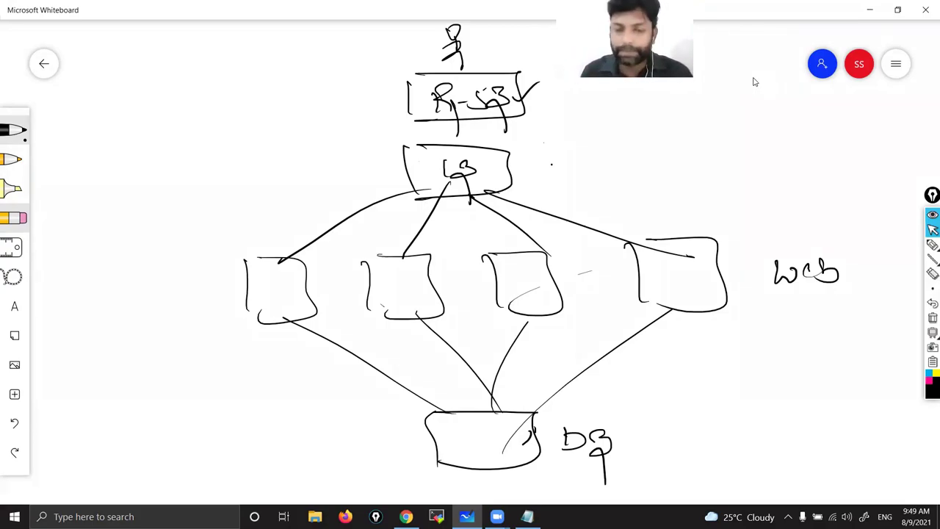
pyautogui.moveTo(511, 170); pyautogui.dragTo(543, 151)
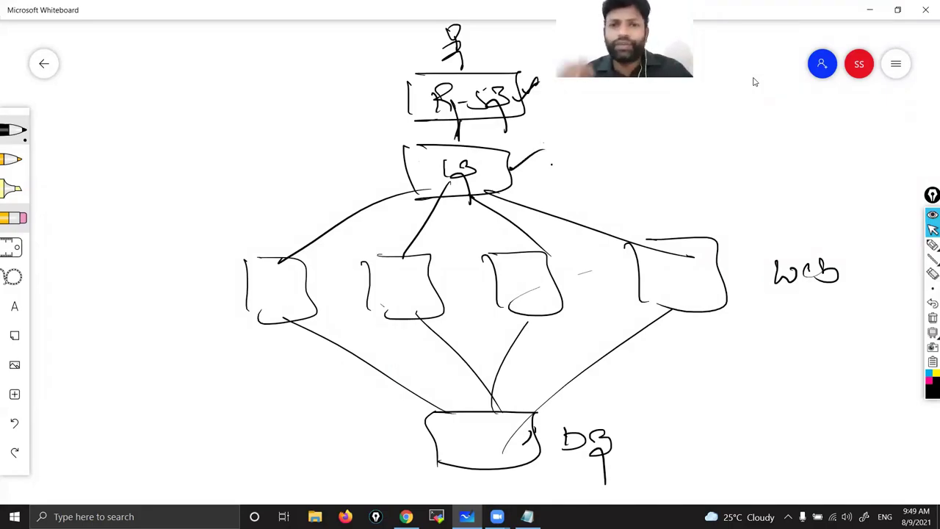
pyautogui.moveTo(501, 168); pyautogui.dragTo(525, 157)
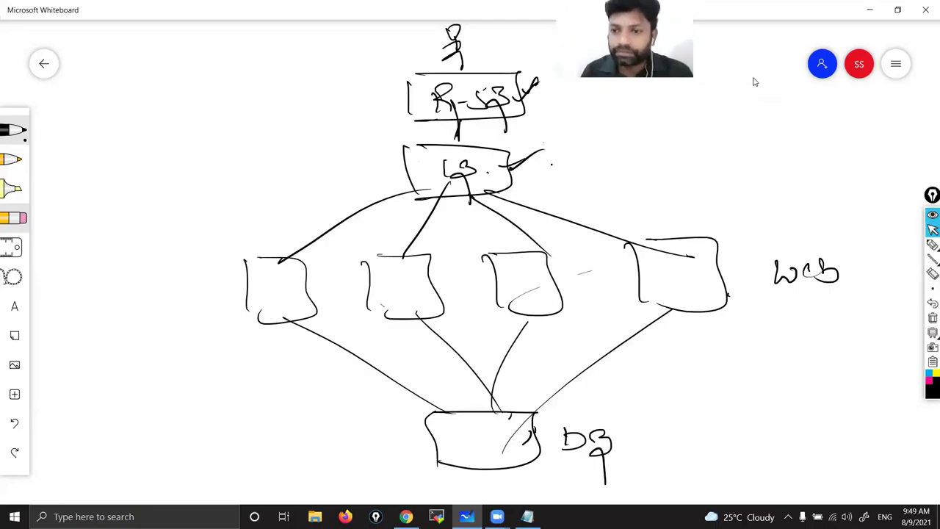
# Scribble application code into the four Web server boxes with the screen pen, replacing a first black scribble with pink ink
pyautogui.moveTo(927, 239)
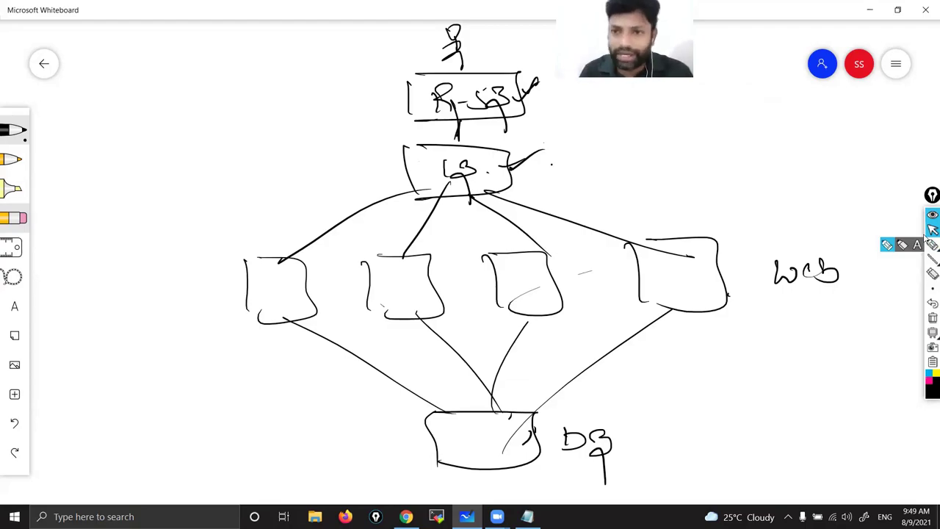
pyautogui.click(928, 242)
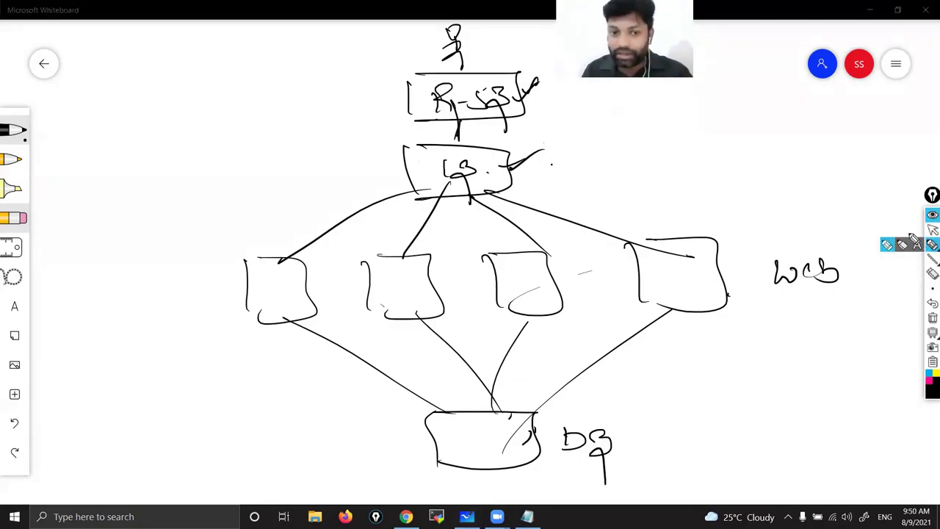
pyautogui.moveTo(259, 264); pyautogui.dragTo(266, 312)
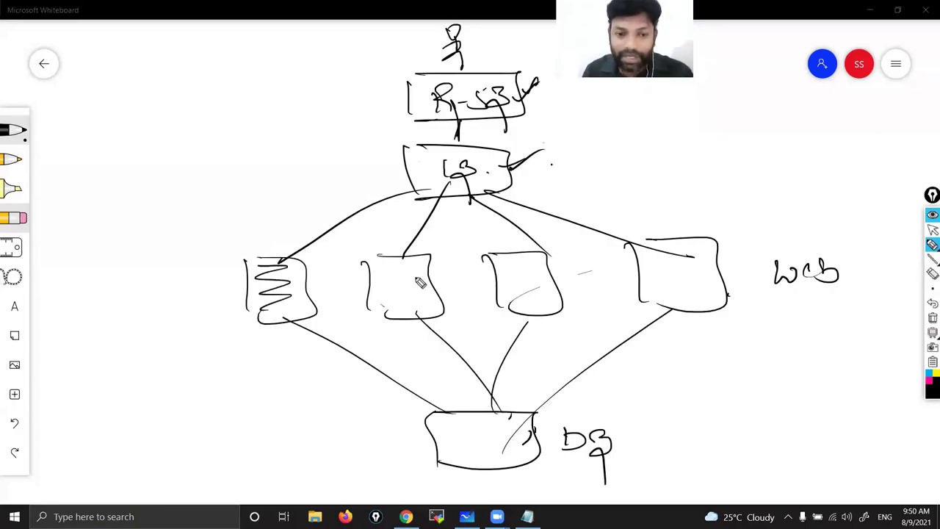
pyautogui.click(931, 317)
pyautogui.click(931, 380)
pyautogui.moveTo(262, 272); pyautogui.dragTo(290, 309)
pyautogui.moveTo(395, 268)
pyautogui.mouseDown()
pyautogui.moveTo(408, 301)
pyautogui.moveTo(422, 300)
pyautogui.mouseUp()
pyautogui.moveTo(509, 263); pyautogui.dragTo(540, 304)
pyautogui.moveTo(664, 257); pyautogui.dragTo(703, 280)
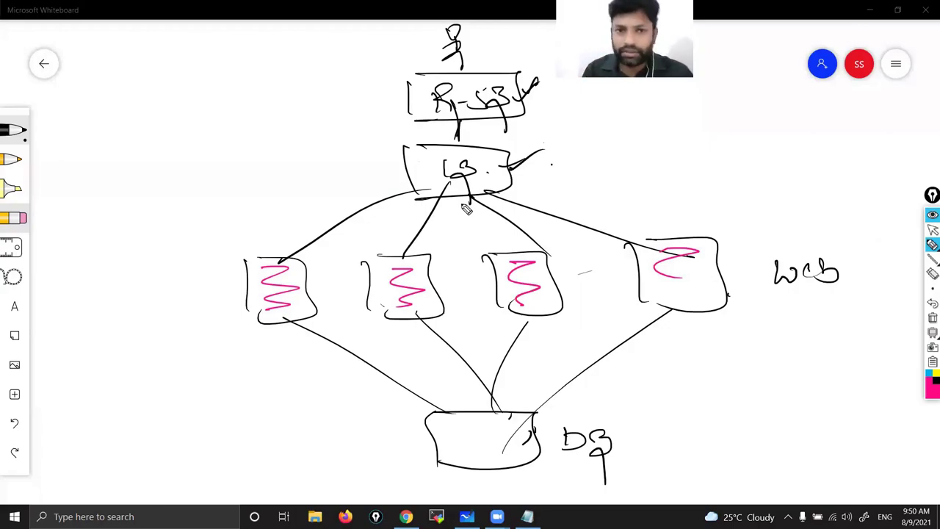
# Trace a pink request path from the stick figure through R-53, LB and the first server into DB, marking stored data there
pyautogui.moveTo(465, 28); pyautogui.dragTo(449, 90)
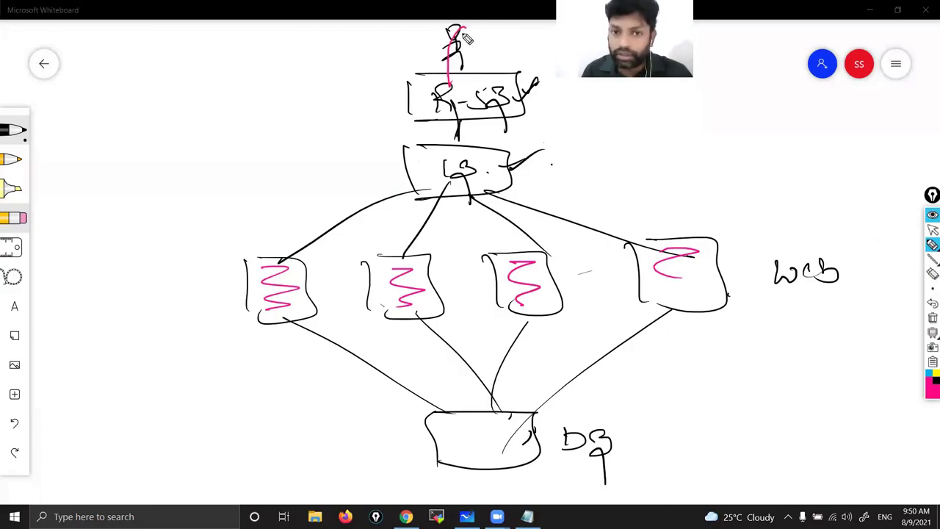
pyautogui.moveTo(459, 31); pyautogui.dragTo(449, 111)
pyautogui.moveTo(465, 55); pyautogui.dragTo(453, 153)
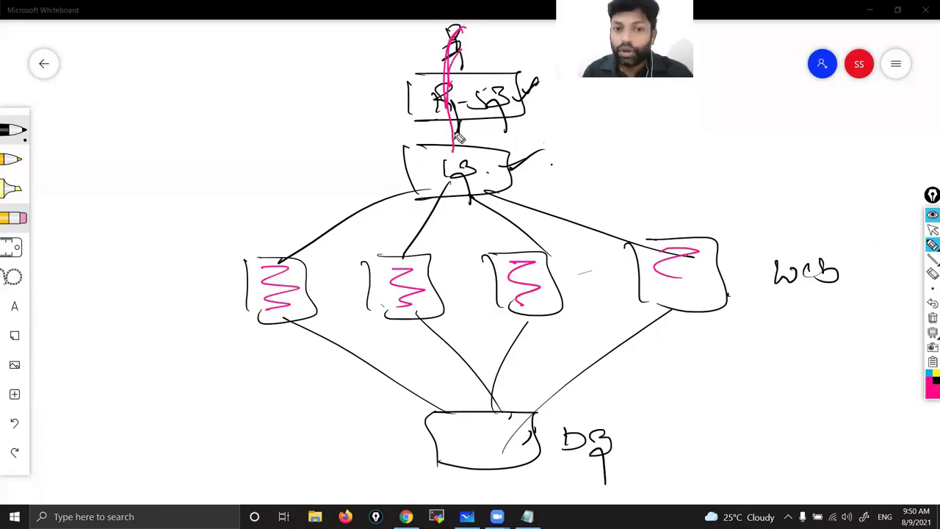
pyautogui.moveTo(456, 145)
pyautogui.mouseDown()
pyautogui.moveTo(300, 228)
pyautogui.moveTo(270, 259)
pyautogui.mouseUp()
pyautogui.moveTo(452, 167)
pyautogui.mouseDown()
pyautogui.moveTo(346, 193)
pyautogui.moveTo(288, 229)
pyautogui.moveTo(269, 258)
pyautogui.mouseUp()
pyautogui.moveTo(284, 228); pyautogui.dragTo(285, 315)
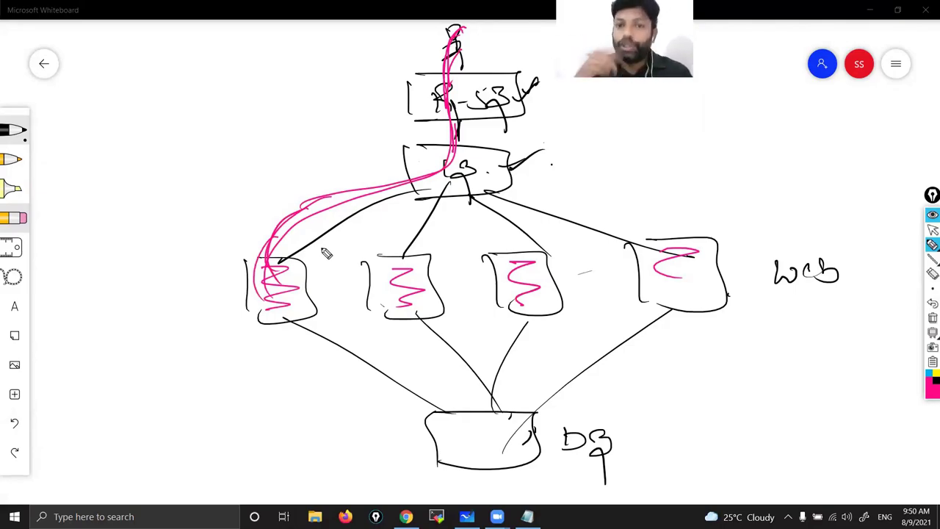
pyautogui.moveTo(281, 301)
pyautogui.mouseDown()
pyautogui.moveTo(472, 432)
pyautogui.moveTo(486, 452)
pyautogui.moveTo(475, 440)
pyautogui.mouseUp()
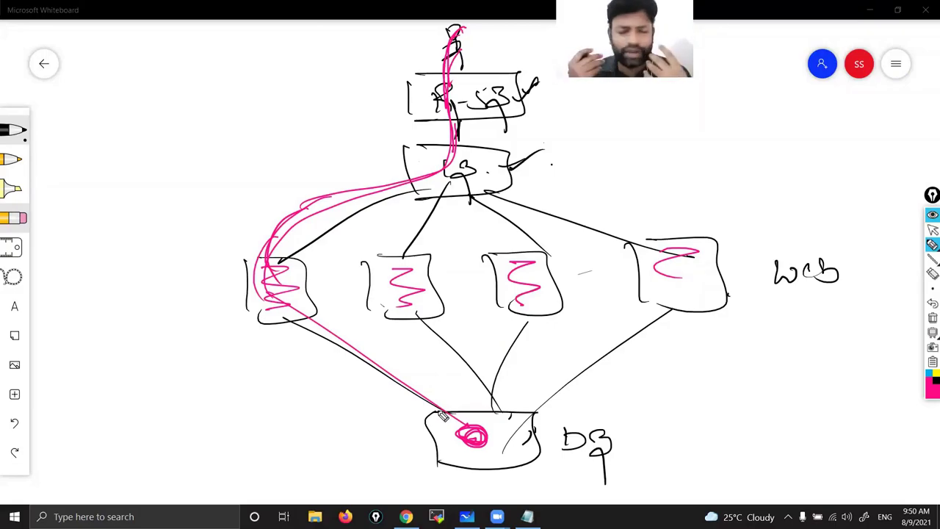
pyautogui.moveTo(475, 434)
pyautogui.mouseDown()
pyautogui.moveTo(503, 447)
pyautogui.moveTo(580, 422)
pyautogui.mouseUp()
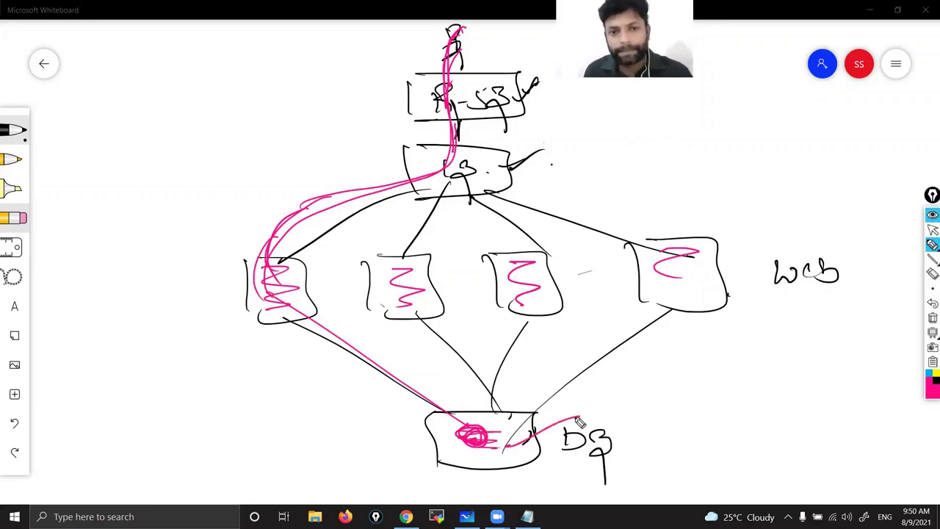
# Trace a second request path in blue from the stick figure through R-53, LB and the third server into DB, and mark its data
pyautogui.click(929, 378)
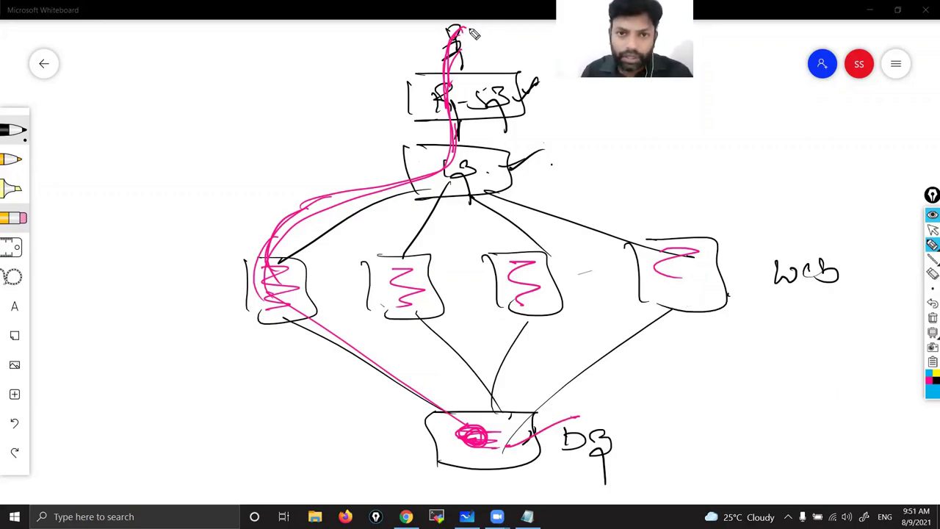
pyautogui.moveTo(469, 28)
pyautogui.mouseDown()
pyautogui.moveTo(458, 38)
pyautogui.moveTo(467, 41)
pyautogui.moveTo(458, 128)
pyautogui.moveTo(460, 91)
pyautogui.moveTo(467, 146)
pyautogui.mouseUp()
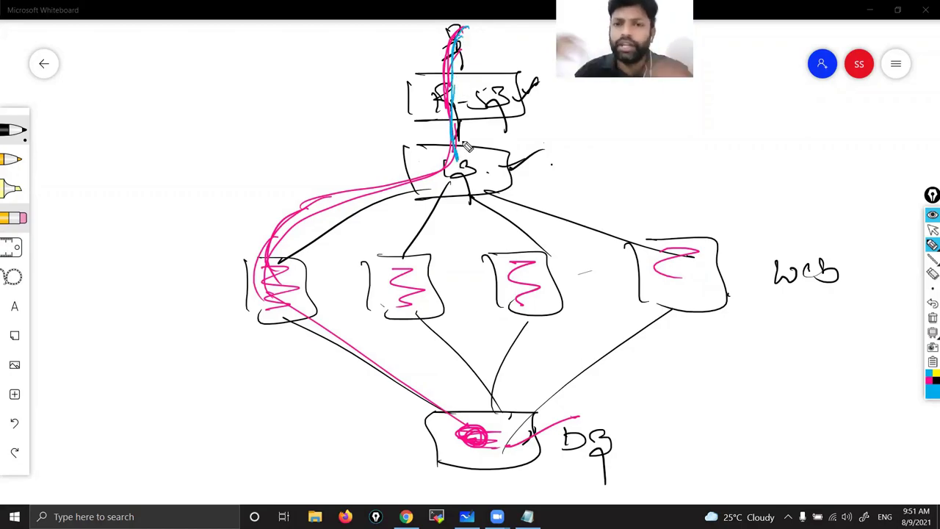
pyautogui.moveTo(462, 163); pyautogui.dragTo(519, 303)
pyautogui.moveTo(484, 211)
pyautogui.mouseDown()
pyautogui.moveTo(518, 303)
pyautogui.moveTo(497, 400)
pyautogui.mouseUp()
pyautogui.moveTo(531, 316); pyautogui.dragTo(499, 399)
pyautogui.moveTo(529, 331); pyautogui.dragTo(476, 439)
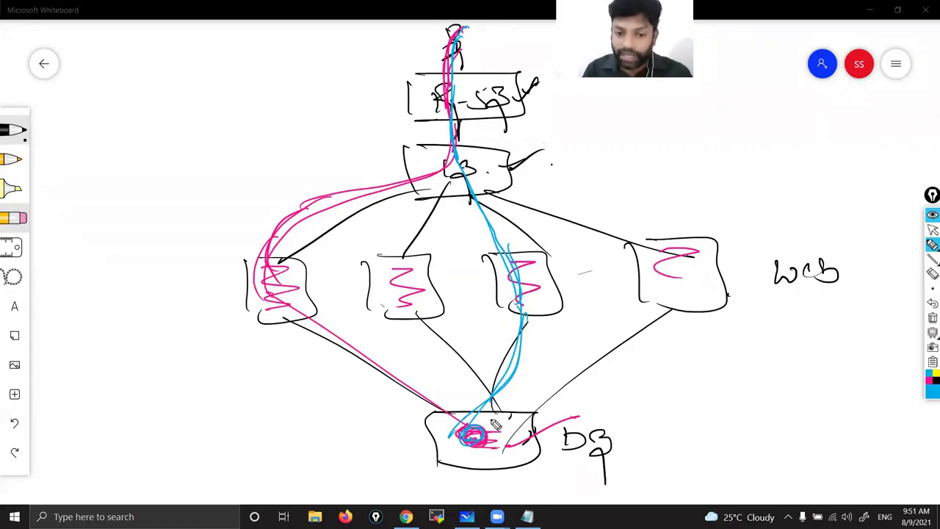
pyautogui.moveTo(468, 458); pyautogui.dragTo(481, 456)
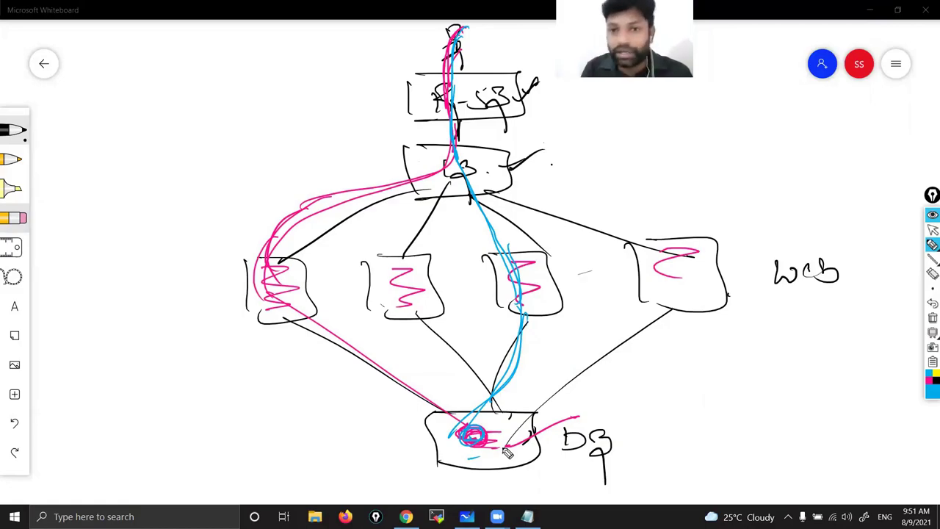
pyautogui.moveTo(477, 460); pyautogui.dragTo(513, 458)
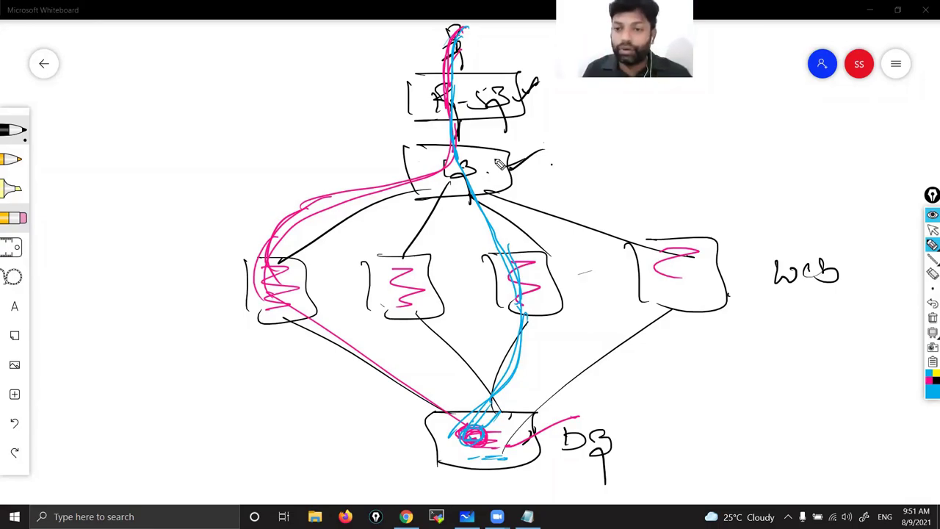
pyautogui.click(932, 229)
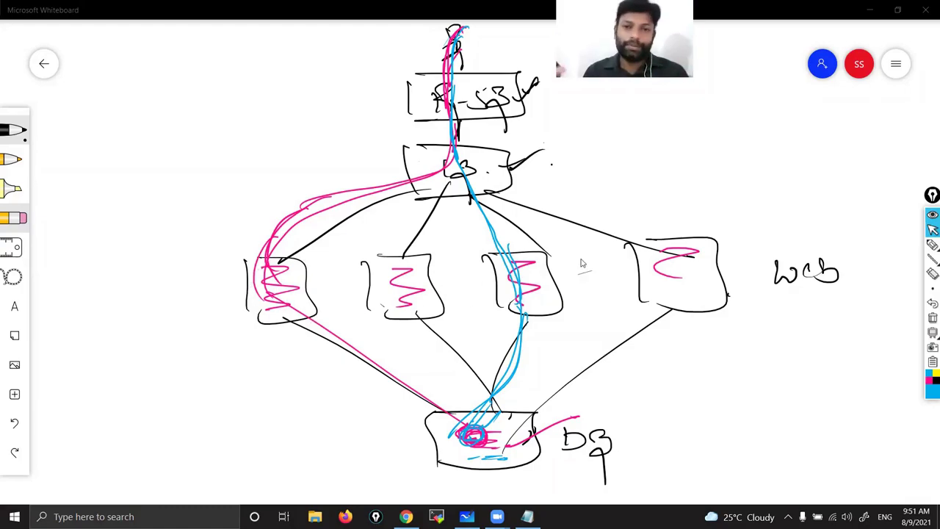
# Draw a fifth server box around the Web label in blue, link it to LB and DB, and trace a request path through it
pyautogui.click(931, 244)
pyautogui.moveTo(500, 171); pyautogui.dragTo(804, 224)
pyautogui.moveTo(777, 257)
pyautogui.mouseDown()
pyautogui.moveTo(852, 247)
pyautogui.moveTo(815, 268)
pyautogui.moveTo(851, 217)
pyautogui.moveTo(859, 222)
pyautogui.mouseUp()
pyautogui.moveTo(491, 435); pyautogui.dragTo(834, 292)
pyautogui.moveTo(493, 418); pyautogui.dragTo(818, 319)
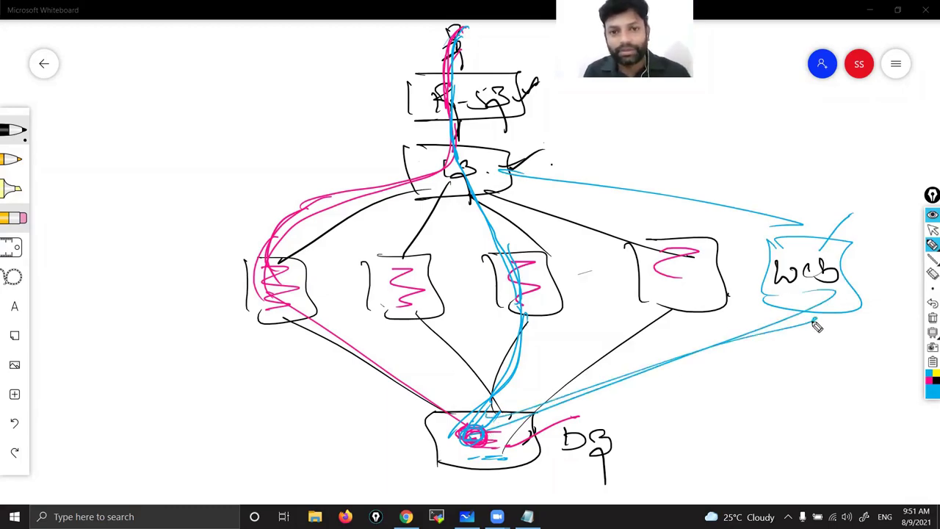
pyautogui.moveTo(488, 48)
pyautogui.mouseDown()
pyautogui.moveTo(785, 316)
pyautogui.moveTo(360, 481)
pyautogui.mouseUp()
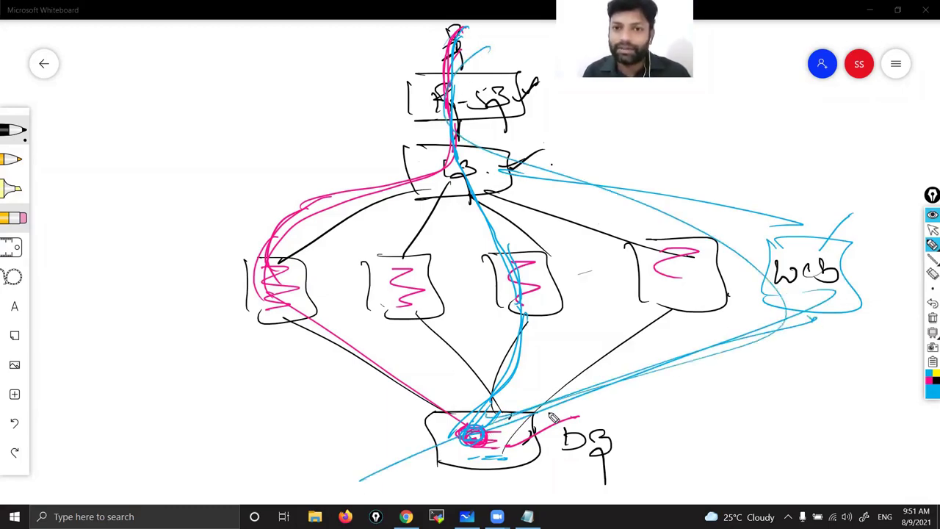
# Clear all screen ink and return to the launch template and auto scaling diagram on the whiteboard
pyautogui.click(930, 318)
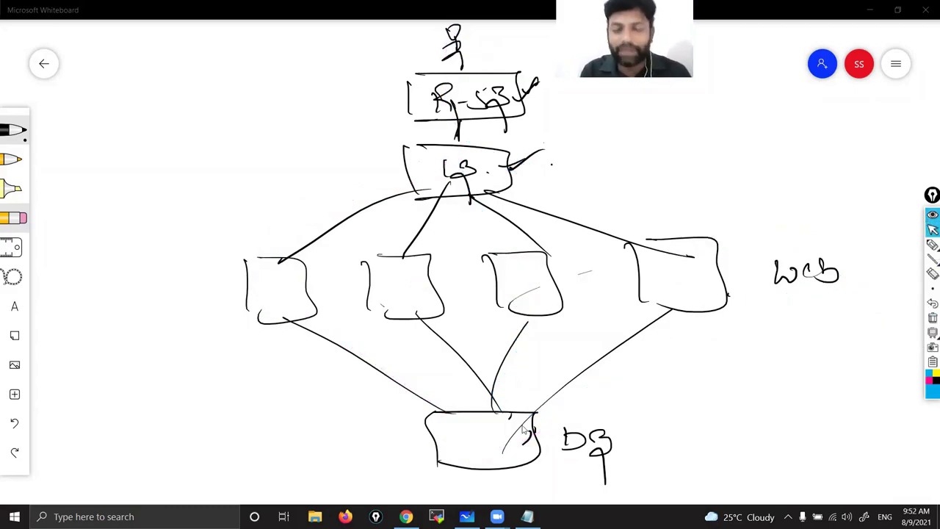
pyautogui.click(464, 106)
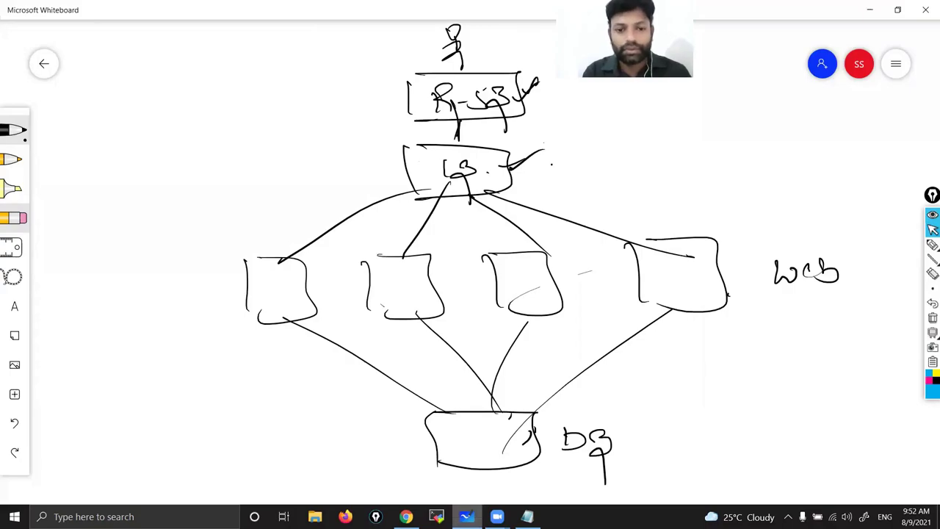
pyautogui.scroll(10, 716, 426)
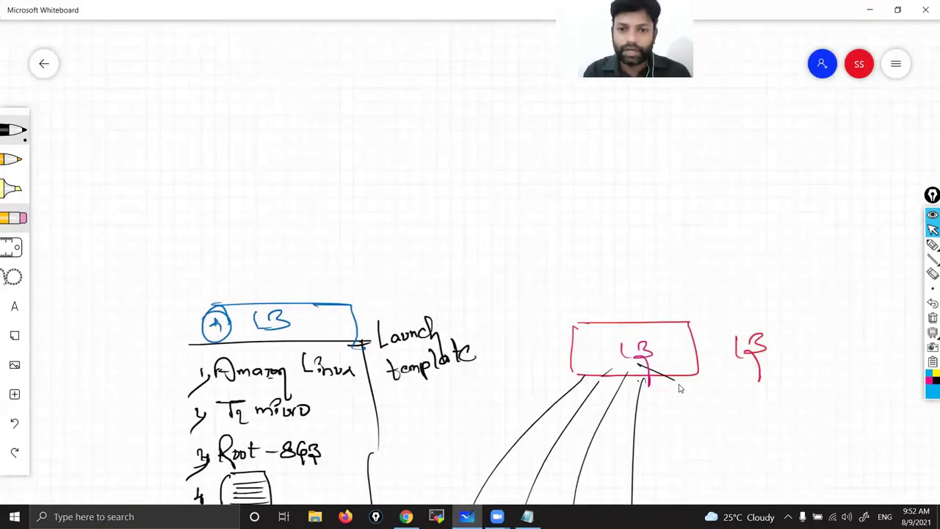
pyautogui.scroll(-2, 646, 294)
pyautogui.scroll(-3, 610, 91)
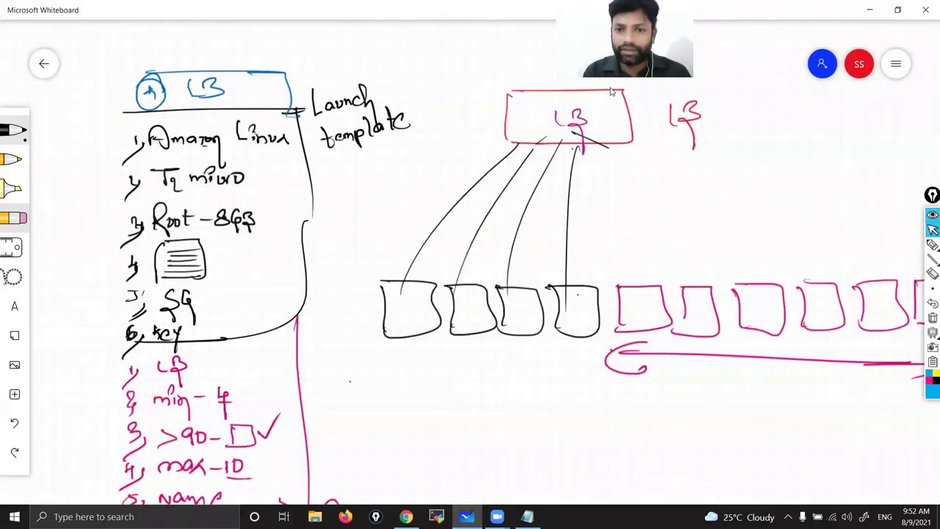
pyautogui.scroll(-2, 659, 216)
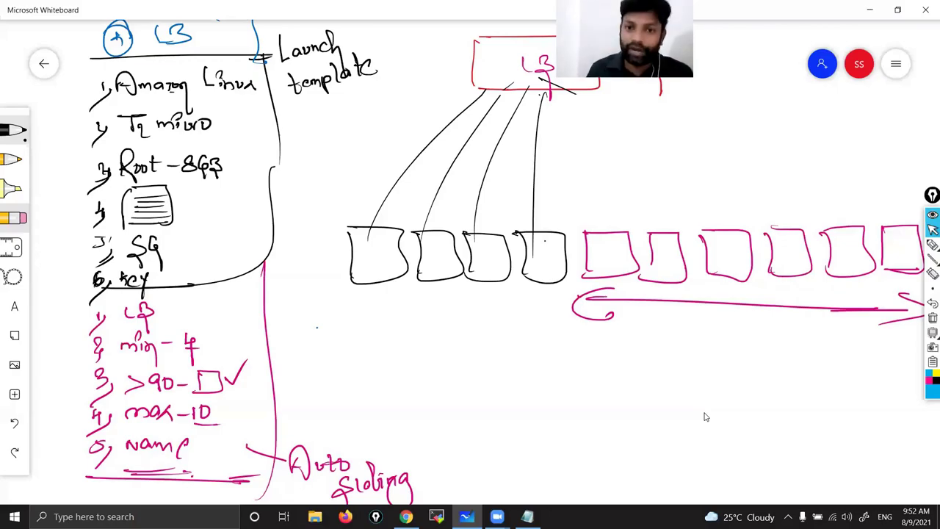
pyautogui.moveTo(680, 417); pyautogui.dragTo(658, 417)
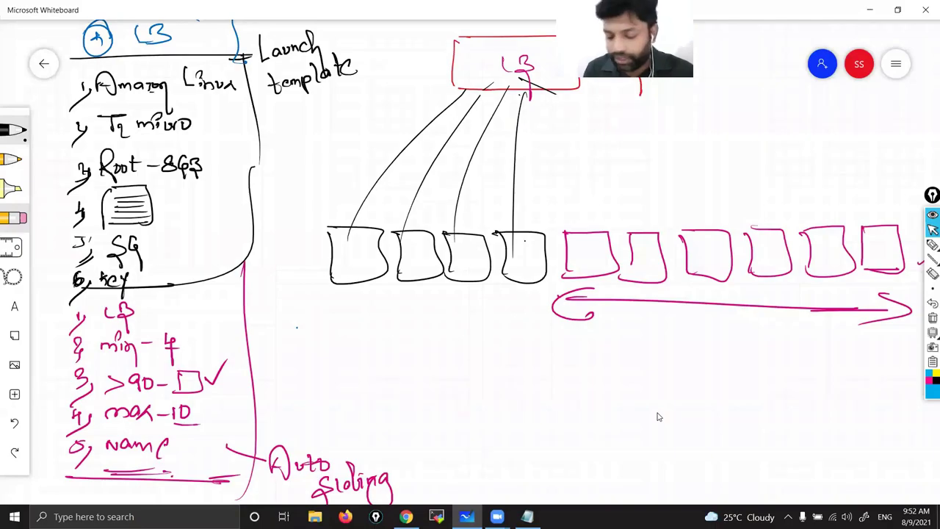
# Strike a blue line across the four black server boxes, write 90 under each, and tick the first pink server box
pyautogui.click(929, 245)
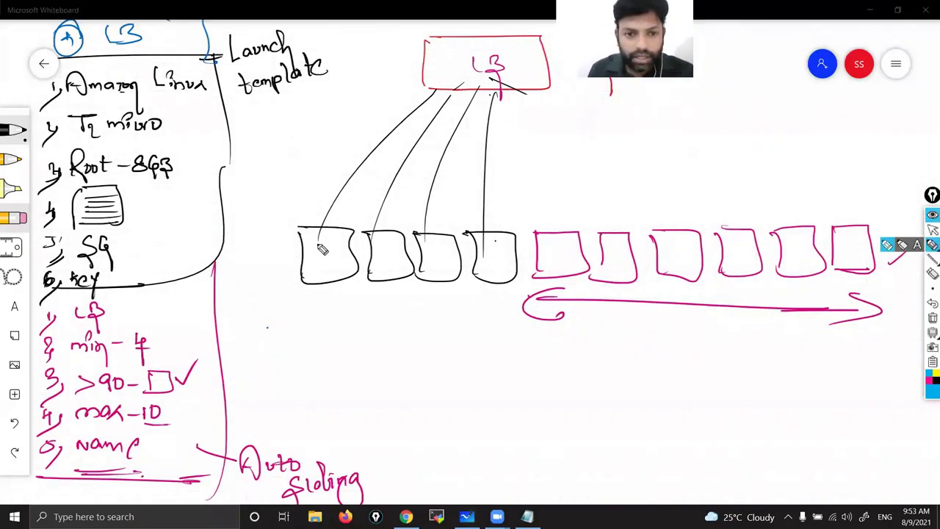
pyautogui.moveTo(301, 248); pyautogui.dragTo(525, 243)
pyautogui.moveTo(323, 310); pyautogui.dragTo(511, 315)
pyautogui.moveTo(572, 233); pyautogui.dragTo(616, 196)
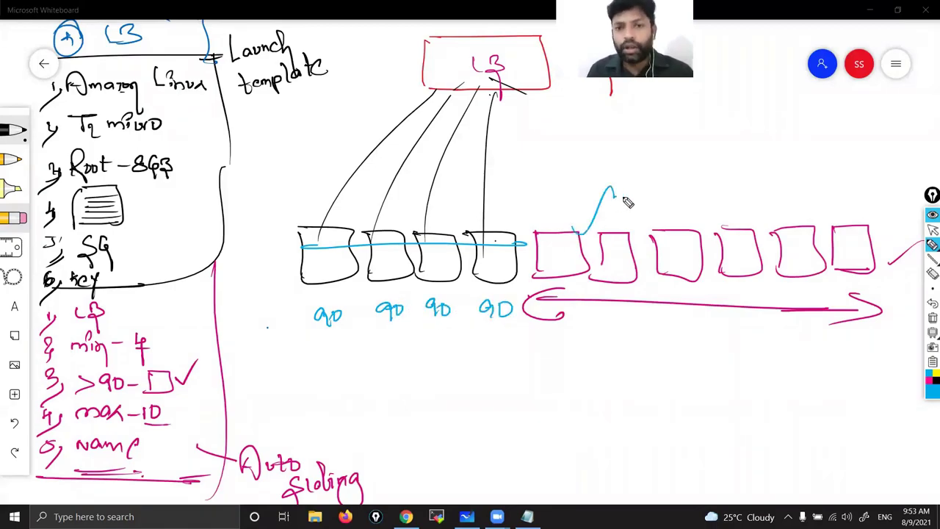
# Strike out the first server's 90, write 40 below it, tick the LB box, and overwrite the 40 with 90
pyautogui.moveTo(306, 317); pyautogui.dragTo(355, 313)
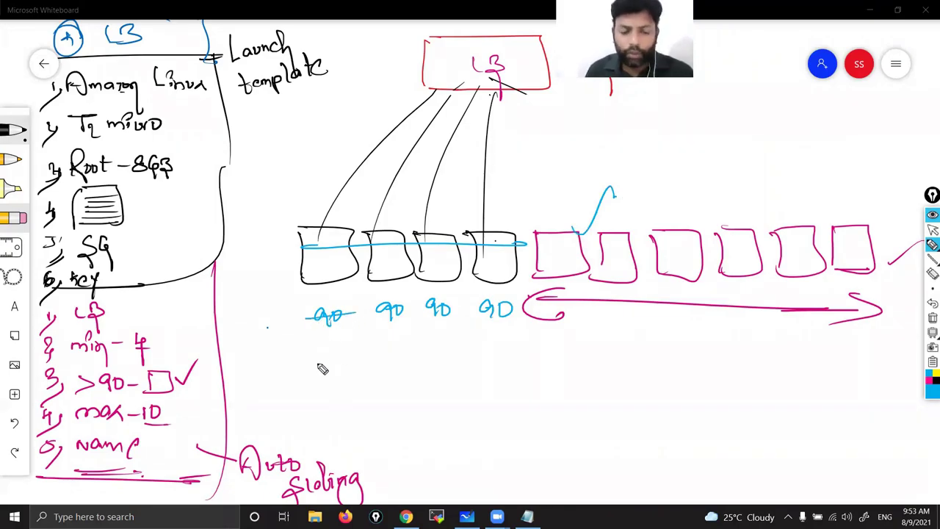
pyautogui.moveTo(323, 359); pyautogui.dragTo(335, 388)
pyautogui.moveTo(339, 363); pyautogui.dragTo(362, 379)
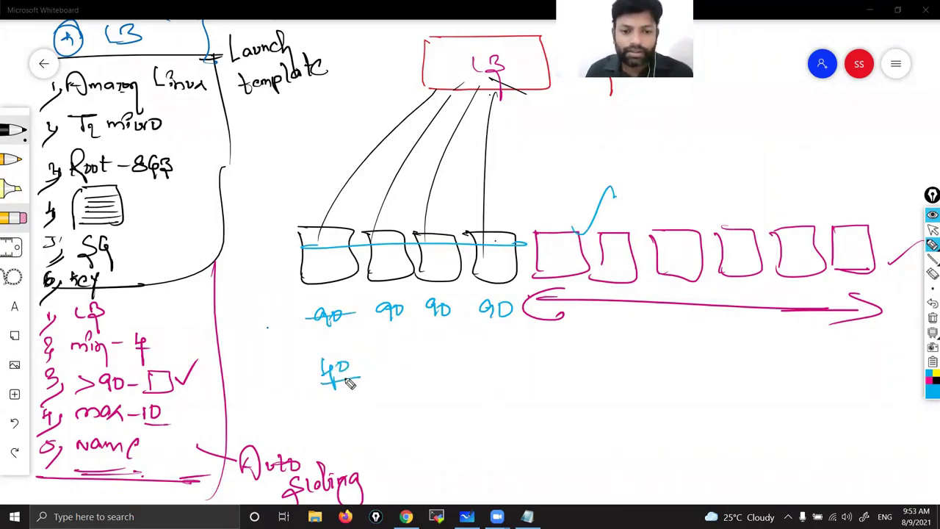
pyautogui.moveTo(445, 68); pyautogui.dragTo(463, 62)
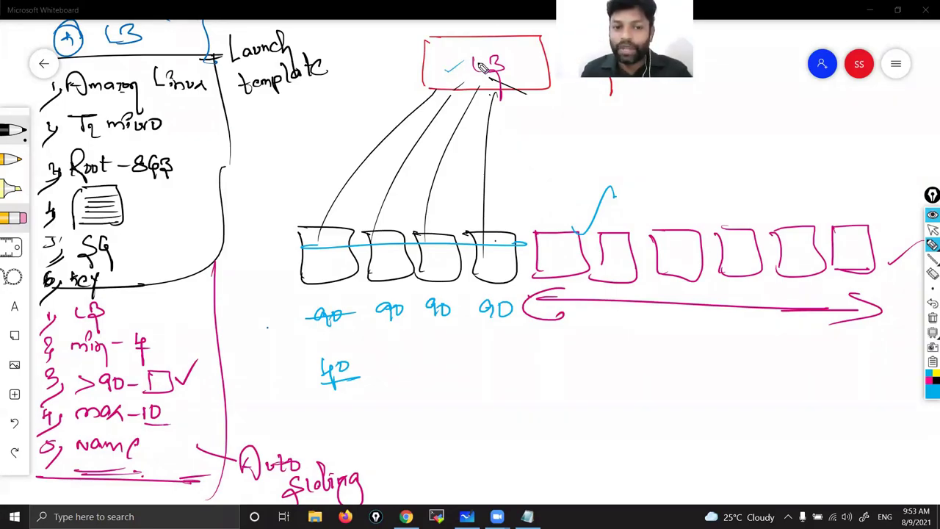
pyautogui.moveTo(327, 355)
pyautogui.mouseDown()
pyautogui.moveTo(335, 385)
pyautogui.moveTo(361, 369)
pyautogui.mouseUp()
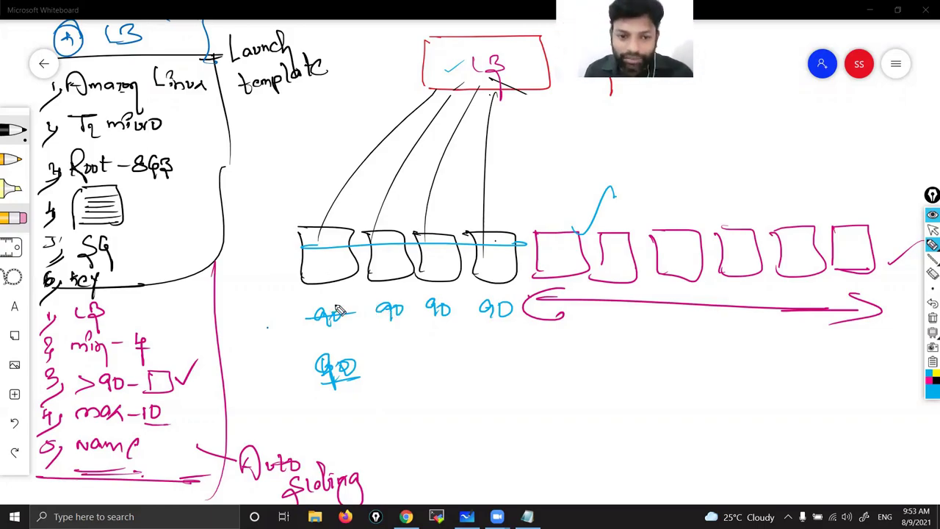
# Loop blue strokes around the values under the four black servers and tick the first pink server again
pyautogui.moveTo(358, 358)
pyautogui.mouseDown()
pyautogui.moveTo(408, 345)
pyautogui.moveTo(390, 285)
pyautogui.moveTo(294, 351)
pyautogui.mouseUp()
pyautogui.moveTo(399, 363); pyautogui.dragTo(283, 400)
pyautogui.moveTo(549, 246); pyautogui.dragTo(600, 208)
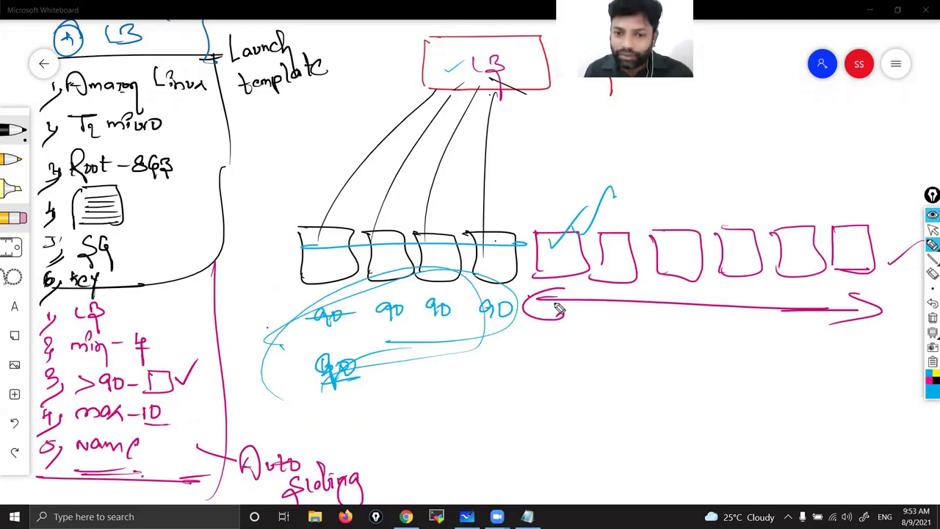
# Clear the screen ink, rewrite 90 in blue under the four black servers, and tick the first pink server
pyautogui.click(932, 317)
pyautogui.moveTo(342, 303)
pyautogui.mouseDown()
pyautogui.moveTo(336, 309)
pyautogui.moveTo(385, 311)
pyautogui.moveTo(399, 299)
pyautogui.moveTo(453, 307)
pyautogui.mouseUp()
pyautogui.moveTo(464, 294)
pyautogui.mouseDown()
pyautogui.moveTo(470, 307)
pyautogui.moveTo(508, 309)
pyautogui.mouseUp()
pyautogui.moveTo(559, 250); pyautogui.dragTo(612, 215)
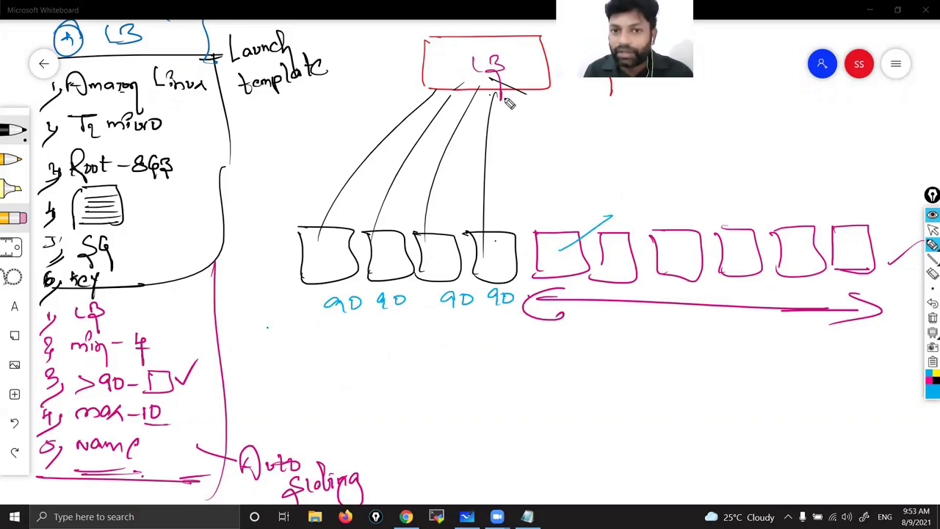
# Strike through the row of 90s, draw blue lines from LB to the first pink servers, and mark the first one's load below it
pyautogui.moveTo(325, 302)
pyautogui.mouseDown()
pyautogui.moveTo(461, 306)
pyautogui.moveTo(514, 298)
pyautogui.mouseUp()
pyautogui.moveTo(504, 87); pyautogui.dragTo(601, 279)
pyautogui.moveTo(562, 249)
pyautogui.mouseDown()
pyautogui.moveTo(501, 81)
pyautogui.moveTo(561, 246)
pyautogui.mouseUp()
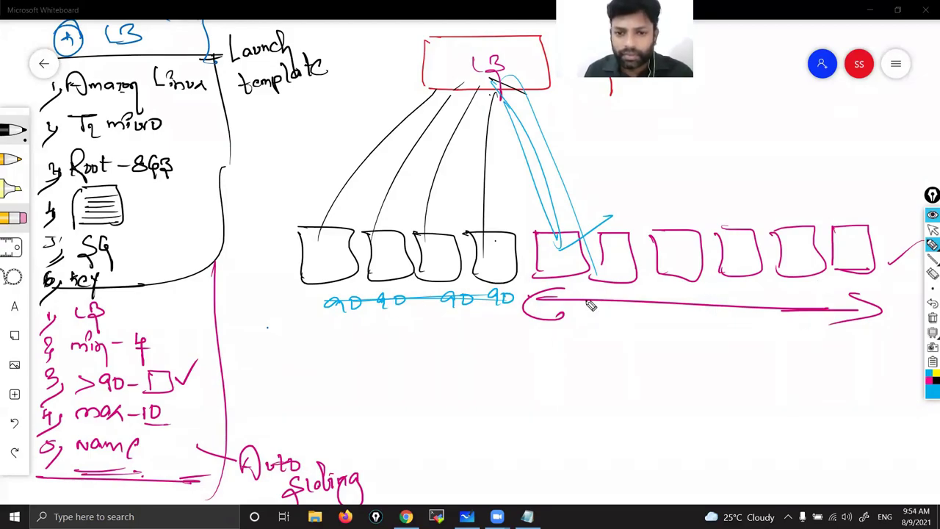
pyautogui.click(439, 333)
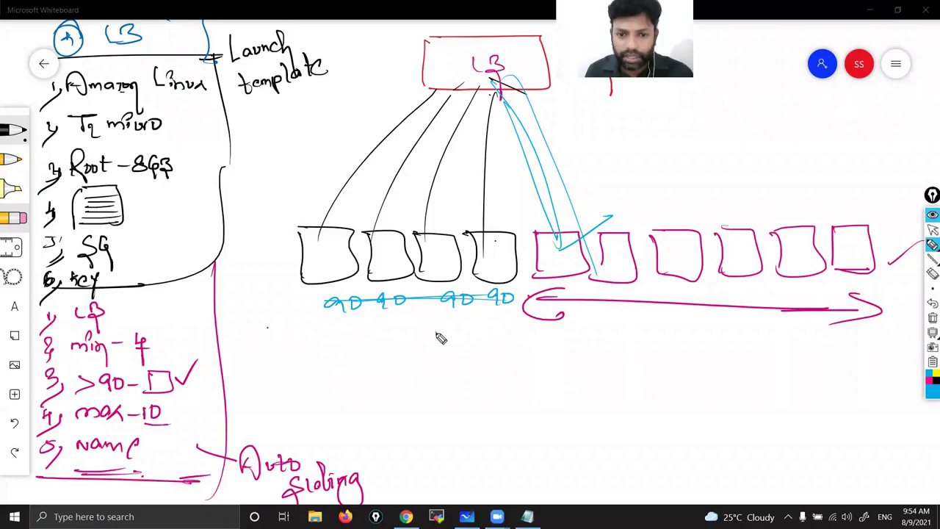
pyautogui.moveTo(558, 301)
pyautogui.mouseDown()
pyautogui.moveTo(571, 292)
pyautogui.moveTo(576, 301)
pyautogui.mouseUp()
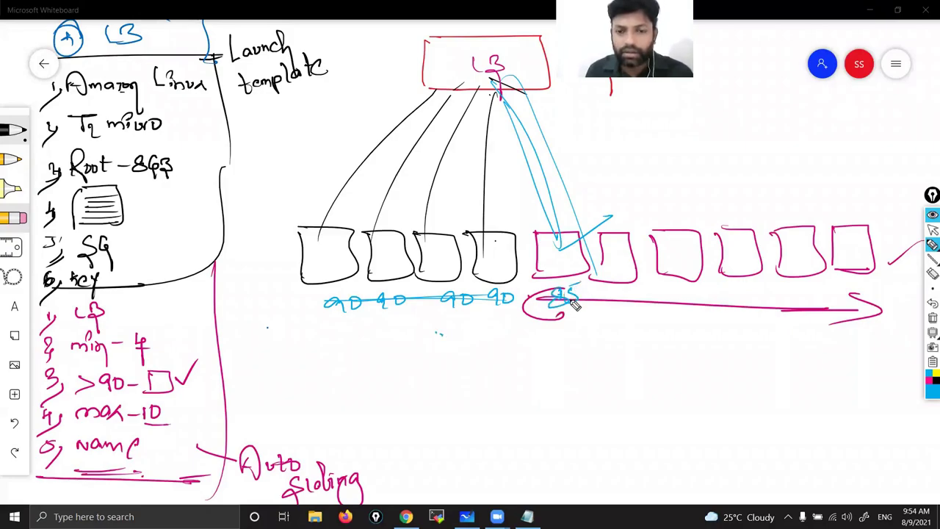
# Clear the ink, write 90 in black under the four servers, turn the list's >90 into ≥90, and tick the first pink server
pyautogui.click(932, 318)
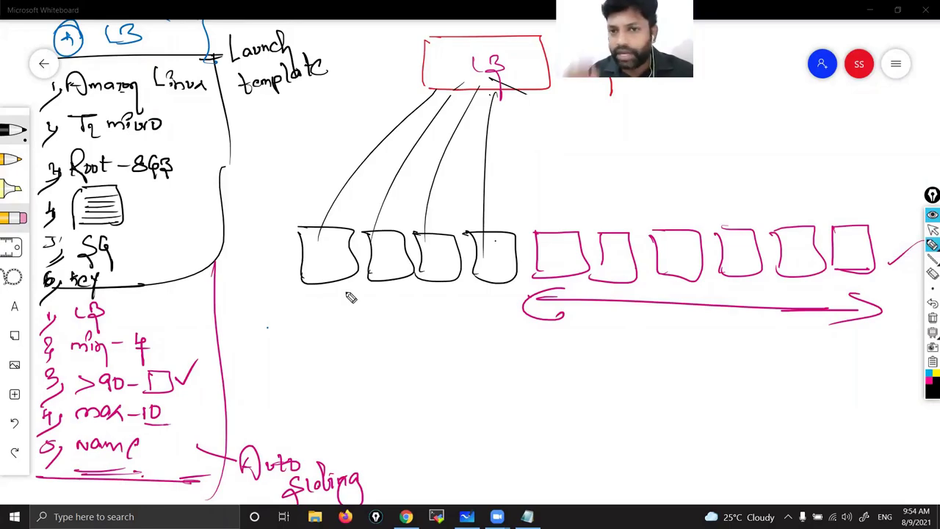
pyautogui.moveTo(328, 300)
pyautogui.mouseDown()
pyautogui.moveTo(324, 313)
pyautogui.moveTo(336, 301)
pyautogui.moveTo(387, 300)
pyautogui.moveTo(387, 312)
pyautogui.moveTo(403, 301)
pyautogui.moveTo(436, 313)
pyautogui.moveTo(447, 298)
pyautogui.moveTo(500, 311)
pyautogui.mouseUp()
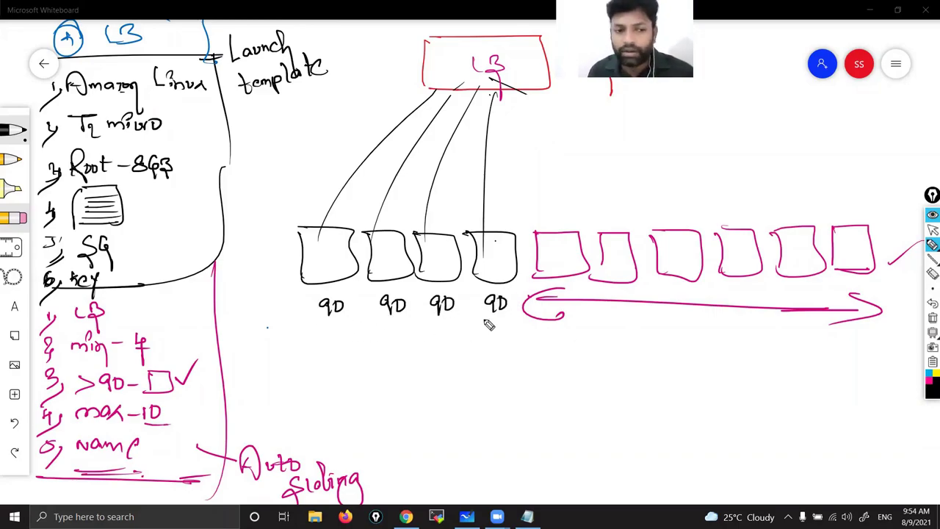
pyautogui.moveTo(76, 394); pyautogui.dragTo(96, 392)
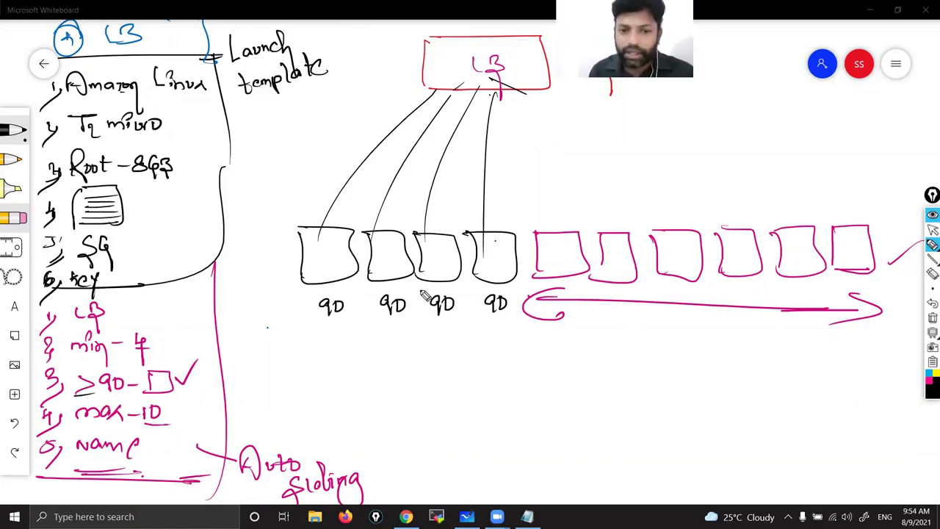
pyautogui.moveTo(574, 241); pyautogui.dragTo(589, 230)
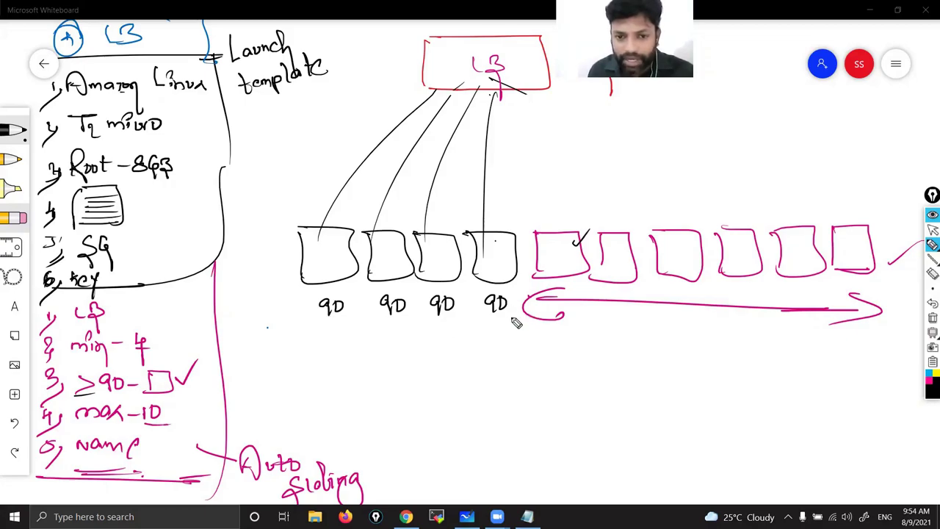
# Write the division 360 over 5 below the servers, strike both numbers out, and write 72 above them with a circle around it
pyautogui.moveTo(518, 395)
pyautogui.mouseDown()
pyautogui.moveTo(530, 409)
pyautogui.moveTo(526, 423)
pyautogui.mouseUp()
pyautogui.moveTo(546, 389)
pyautogui.mouseDown()
pyautogui.moveTo(545, 404)
pyautogui.moveTo(558, 393)
pyautogui.mouseUp()
pyautogui.moveTo(494, 416); pyautogui.dragTo(593, 411)
pyautogui.moveTo(539, 427)
pyautogui.mouseDown()
pyautogui.moveTo(541, 440)
pyautogui.moveTo(556, 423)
pyautogui.mouseUp()
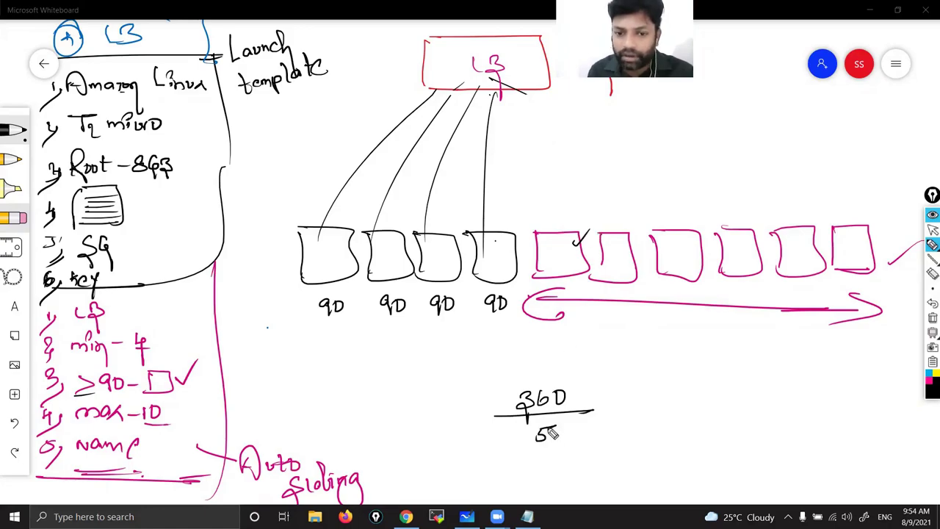
pyautogui.moveTo(512, 443); pyautogui.dragTo(556, 425)
pyautogui.moveTo(504, 400); pyautogui.dragTo(578, 397)
pyautogui.moveTo(515, 374); pyautogui.dragTo(570, 381)
pyautogui.moveTo(514, 353); pyautogui.dragTo(571, 398)
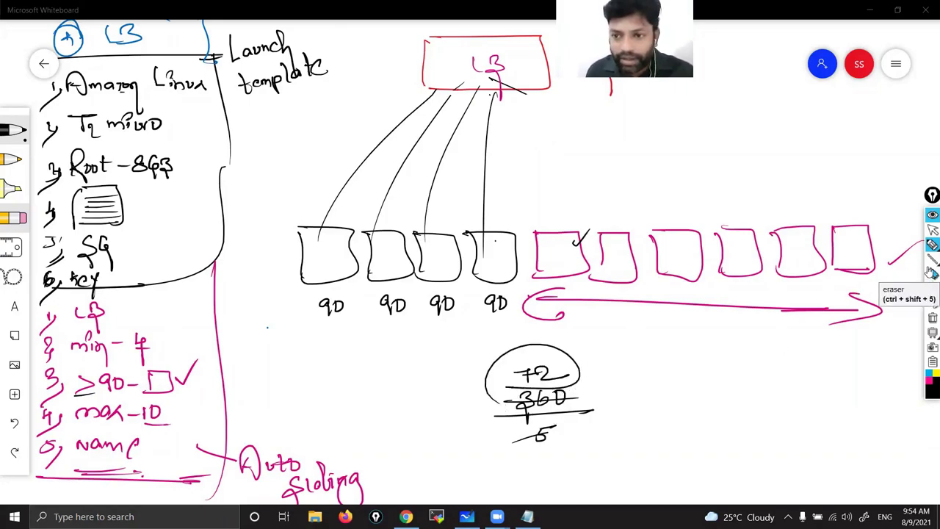
# Write 72 under each of the first five servers and put a tick on the second pink server
pyautogui.moveTo(316, 329)
pyautogui.mouseDown()
pyautogui.moveTo(327, 329)
pyautogui.moveTo(320, 342)
pyautogui.moveTo(494, 343)
pyautogui.moveTo(565, 323)
pyautogui.moveTo(570, 334)
pyautogui.moveTo(592, 339)
pyautogui.mouseUp()
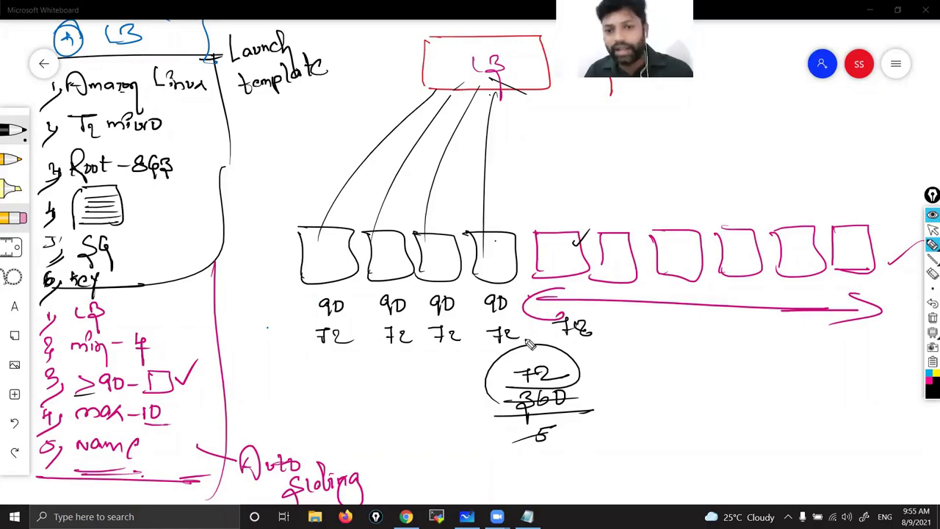
pyautogui.moveTo(618, 242); pyautogui.dragTo(676, 207)
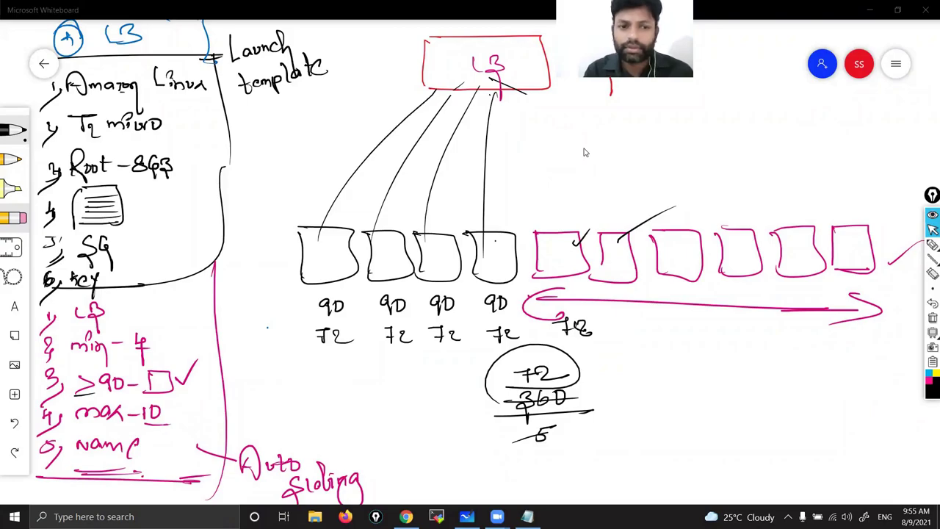
# Underline and tick the ≥90 rule in the list, and write an underlined 5 with a tick beside it
pyautogui.click(931, 245)
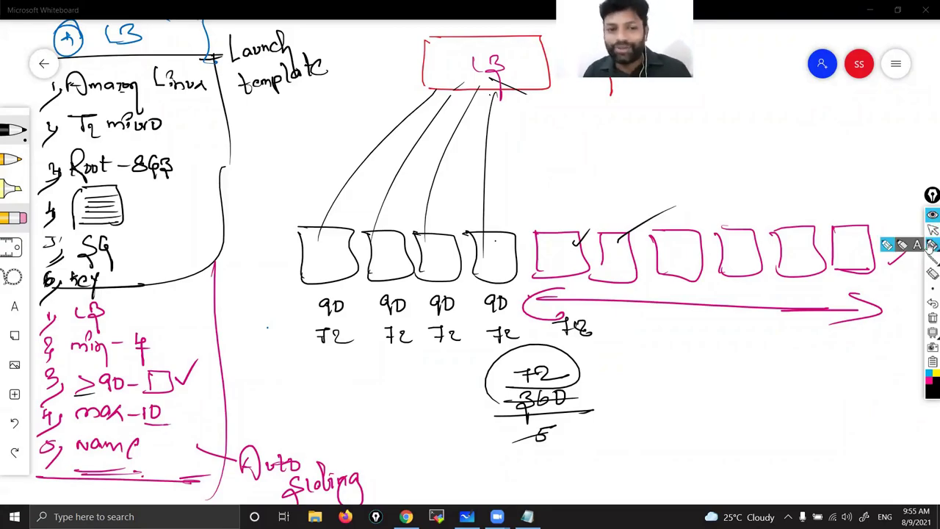
pyautogui.moveTo(76, 400); pyautogui.dragTo(130, 400)
pyautogui.moveTo(116, 373); pyautogui.dragTo(143, 354)
pyautogui.moveTo(220, 376)
pyautogui.mouseDown()
pyautogui.moveTo(200, 396)
pyautogui.moveTo(228, 372)
pyautogui.mouseUp()
pyautogui.moveTo(197, 400); pyautogui.dragTo(244, 397)
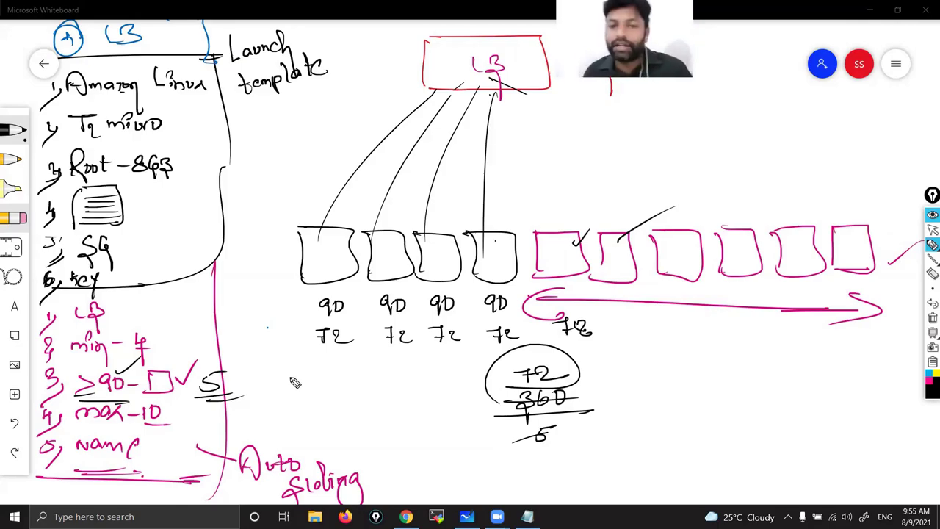
pyautogui.moveTo(228, 397); pyautogui.dragTo(277, 356)
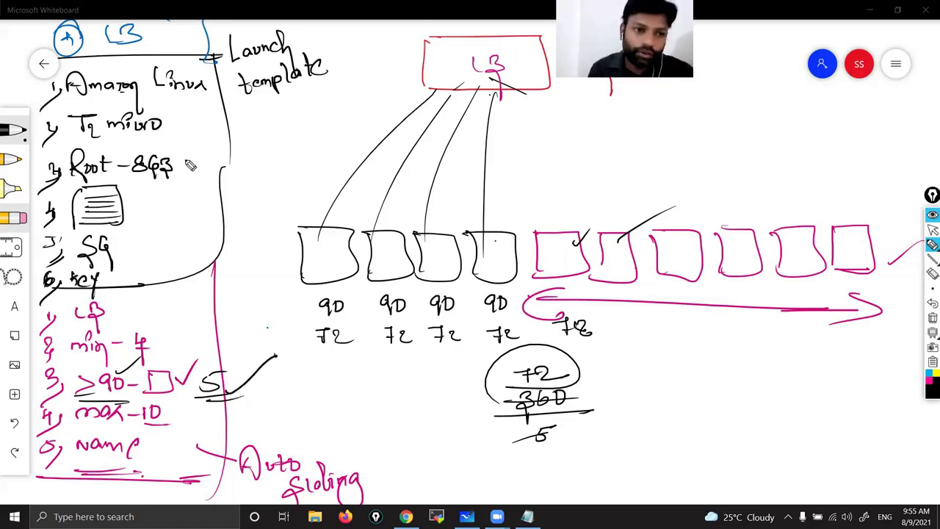
# Underline T2 micro and Root-8GB in the launch template list, and add strokes beside the 5 and the fourth list item
pyautogui.moveTo(107, 135); pyautogui.dragTo(176, 135)
pyautogui.moveTo(85, 179); pyautogui.dragTo(178, 177)
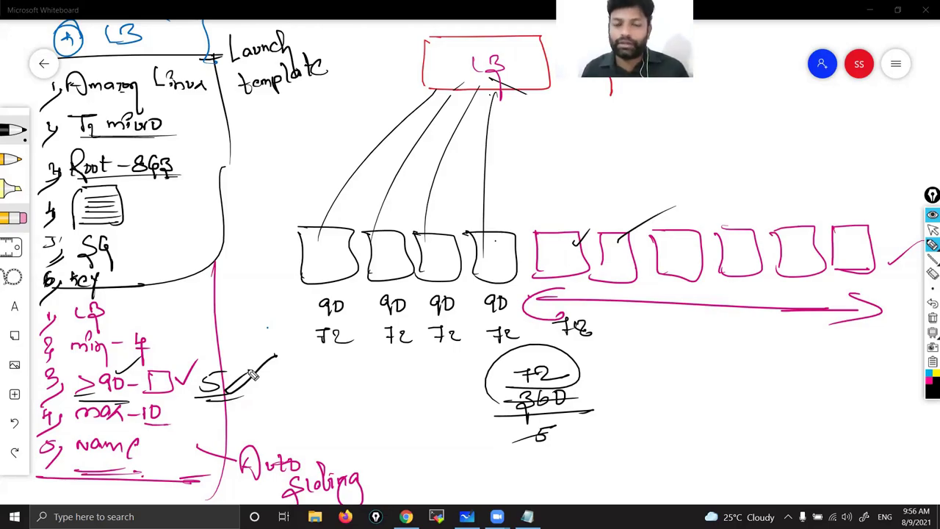
pyautogui.click(931, 228)
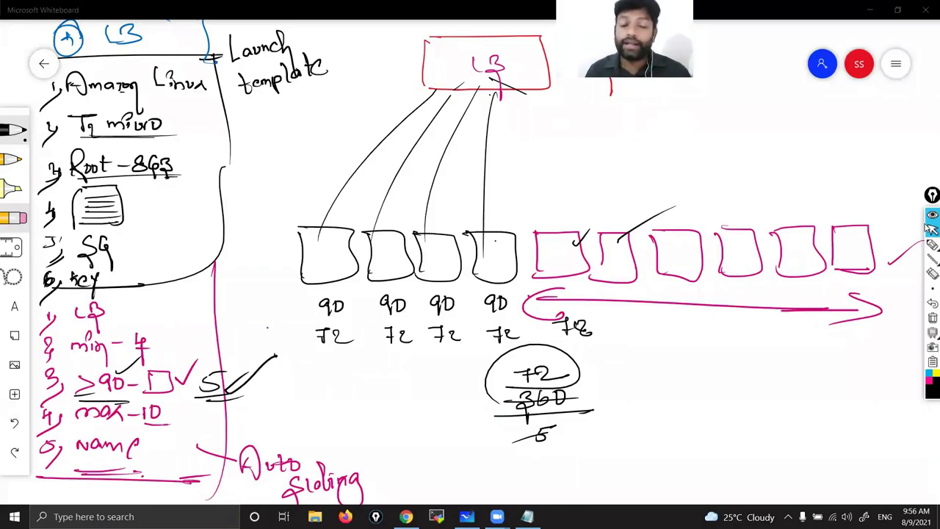
pyautogui.click(931, 245)
pyautogui.moveTo(234, 397); pyautogui.dragTo(214, 426)
pyautogui.moveTo(209, 183); pyautogui.dragTo(193, 208)
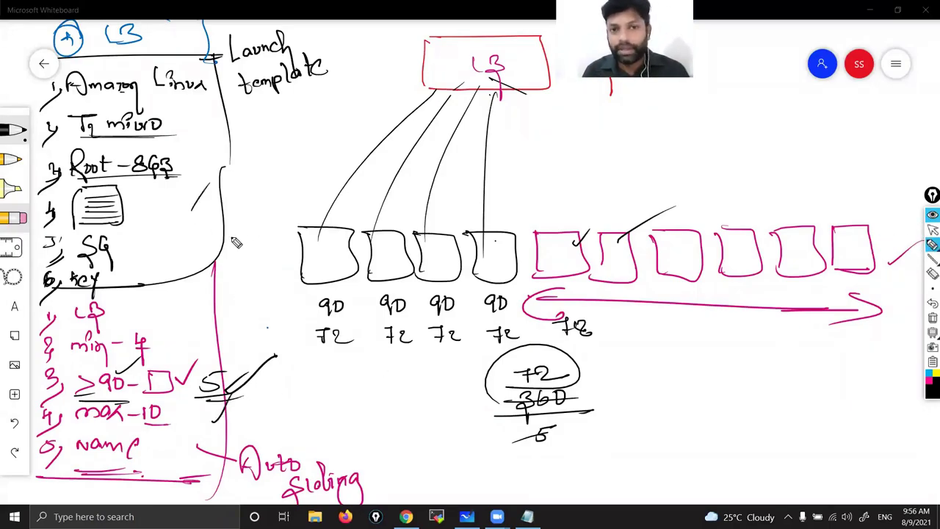
# Put a larger tick on the first pink server and a tick on the LB box
pyautogui.moveTo(551, 250); pyautogui.dragTo(606, 198)
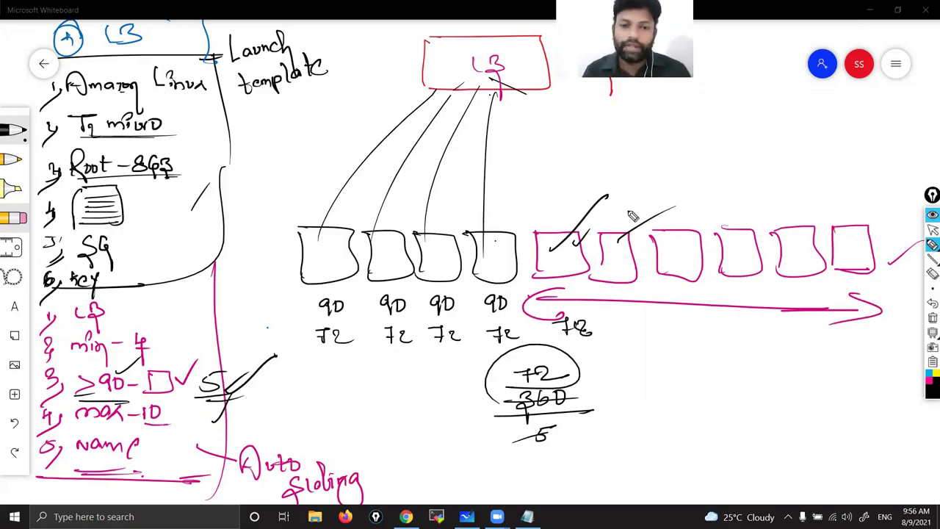
pyautogui.moveTo(523, 54); pyautogui.dragTo(549, 31)
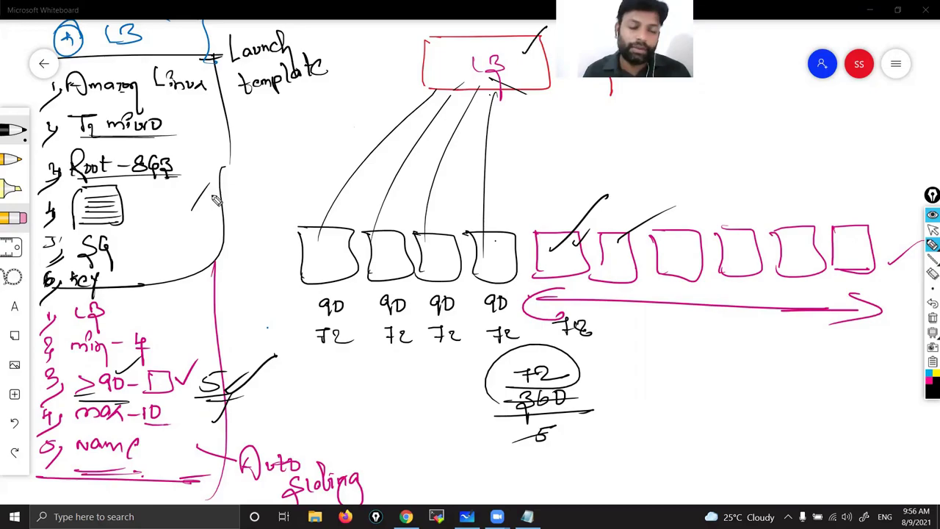
# Draw tick strokes beside the fourth launch template item and the 5, and short slashes beside Amazon Linux and T2 micro
pyautogui.moveTo(195, 209); pyautogui.dragTo(256, 163)
pyautogui.moveTo(211, 397); pyautogui.dragTo(281, 351)
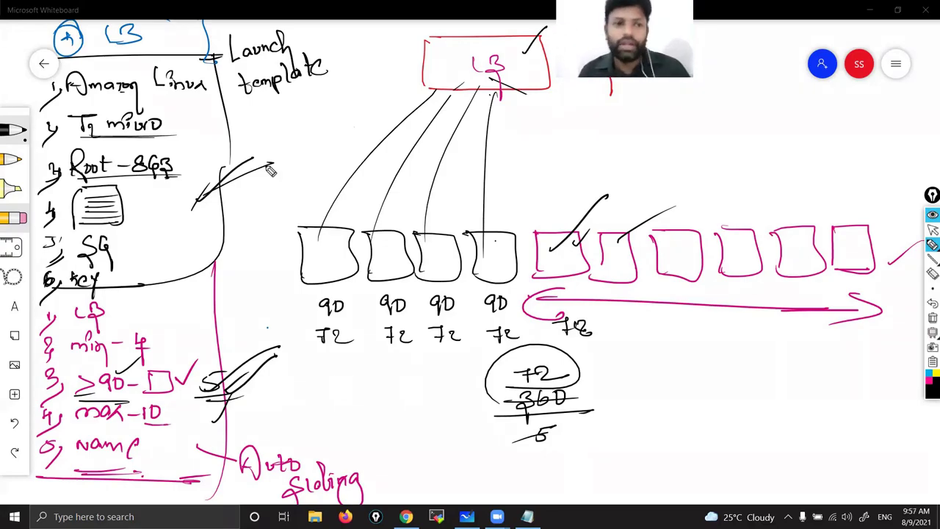
pyautogui.moveTo(200, 99); pyautogui.dragTo(239, 76)
pyautogui.moveTo(180, 133); pyautogui.dragTo(213, 115)
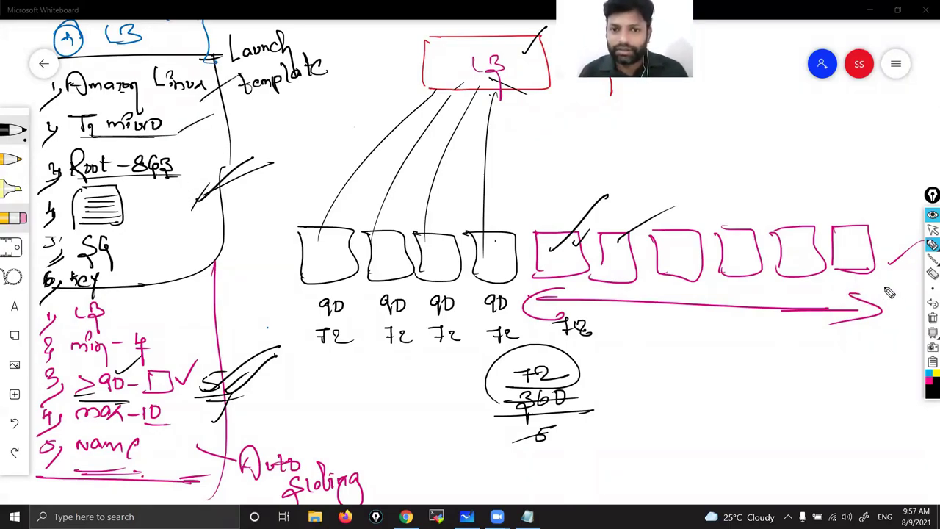
# Draw a large loop through the server row and underline Linux in the launch template list
pyautogui.click(933, 318)
pyautogui.click(932, 302)
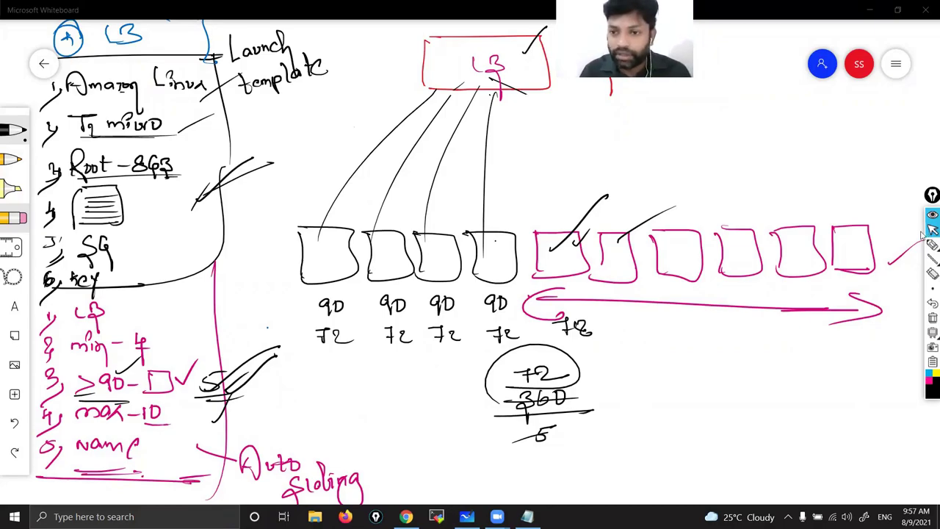
pyautogui.click(932, 243)
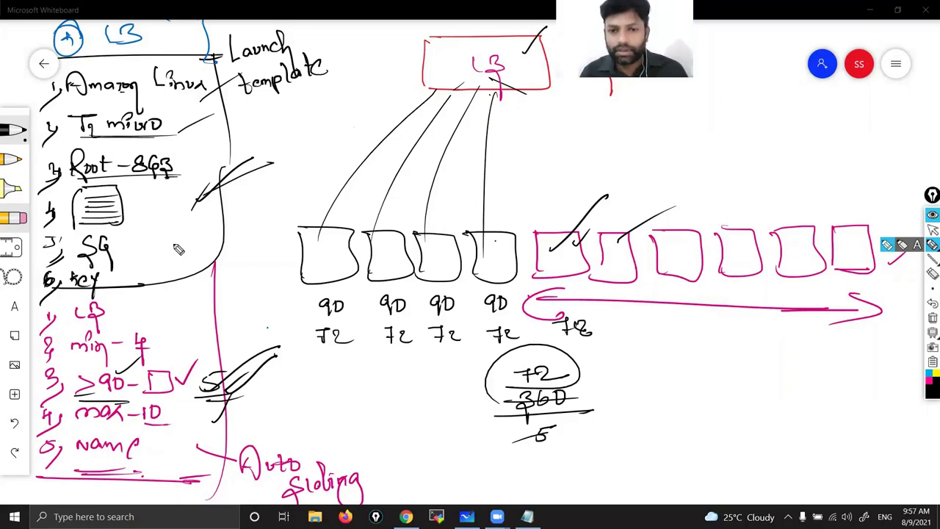
pyautogui.click(888, 245)
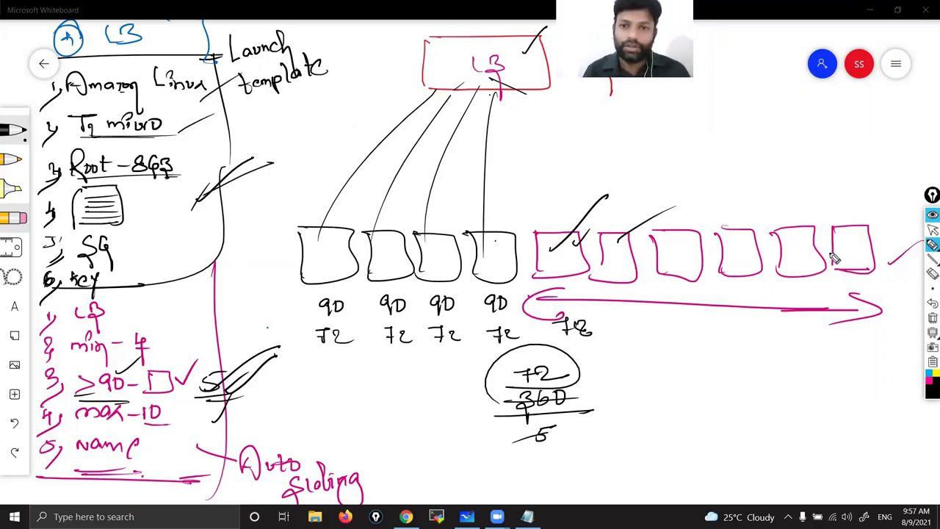
pyautogui.moveTo(834, 257)
pyautogui.mouseDown()
pyautogui.moveTo(781, 311)
pyautogui.moveTo(734, 299)
pyautogui.moveTo(341, 330)
pyautogui.moveTo(441, 345)
pyautogui.mouseUp()
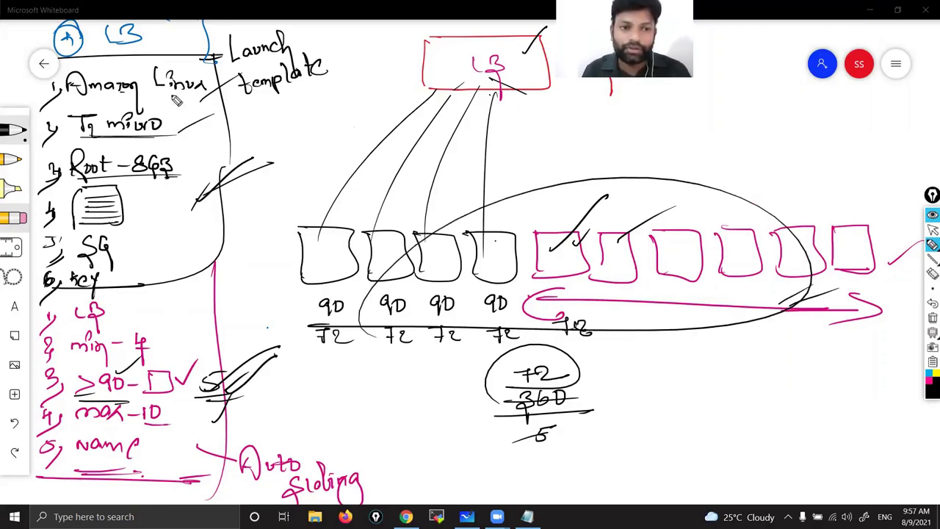
pyautogui.moveTo(177, 97); pyautogui.dragTo(228, 90)
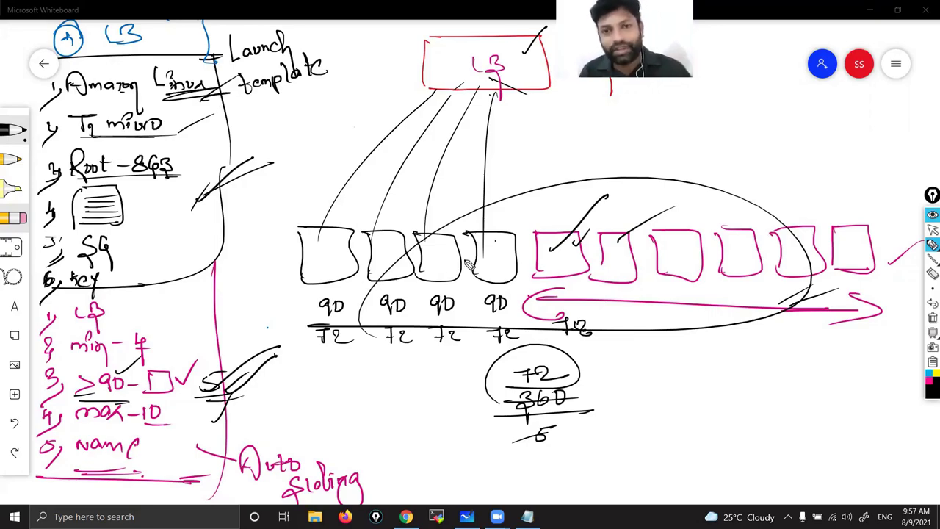
# Clear all the temporary pen annotations drawn over the whiteboard
pyautogui.click(932, 317)
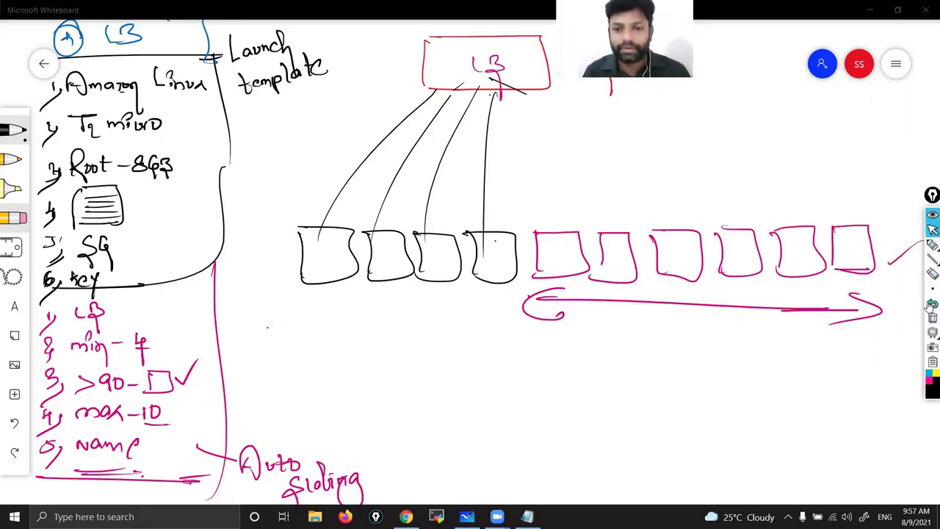
pyautogui.click(932, 302)
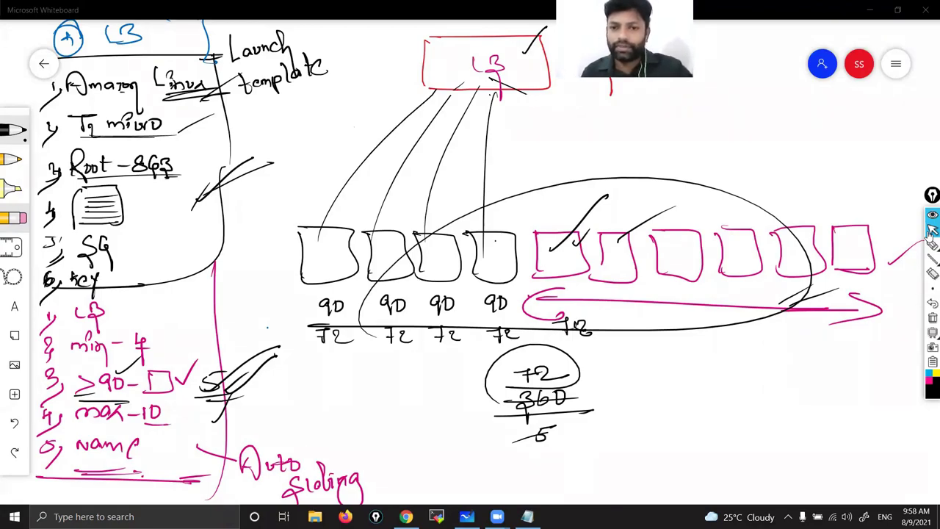
pyautogui.click(931, 319)
pyautogui.click(931, 259)
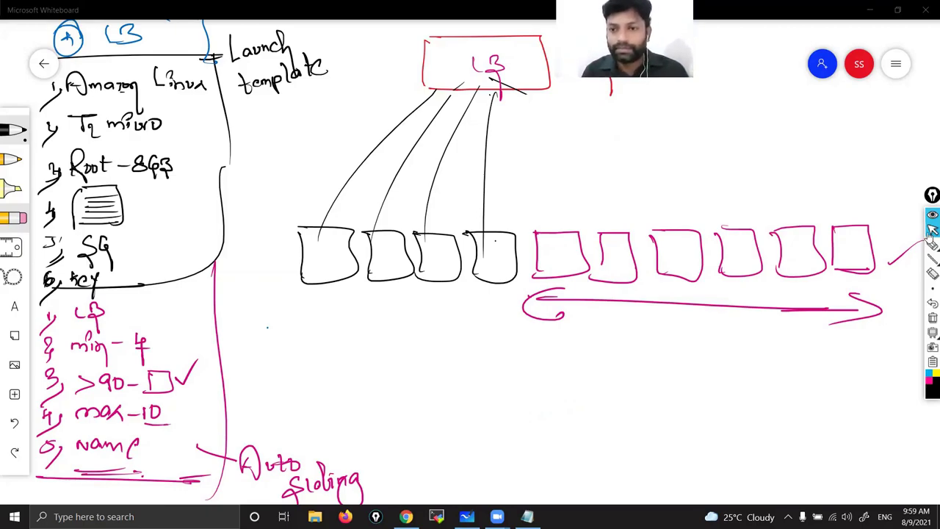
pyautogui.click(930, 244)
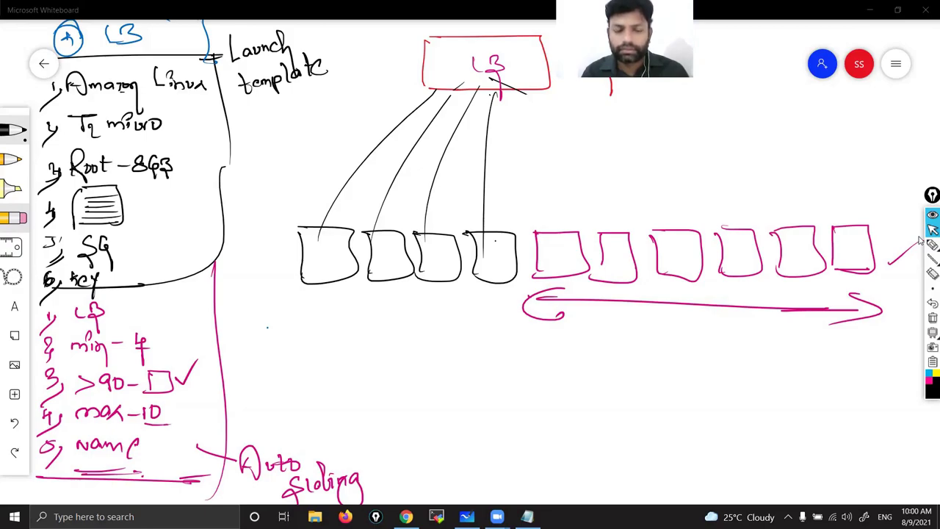
pyautogui.click(931, 244)
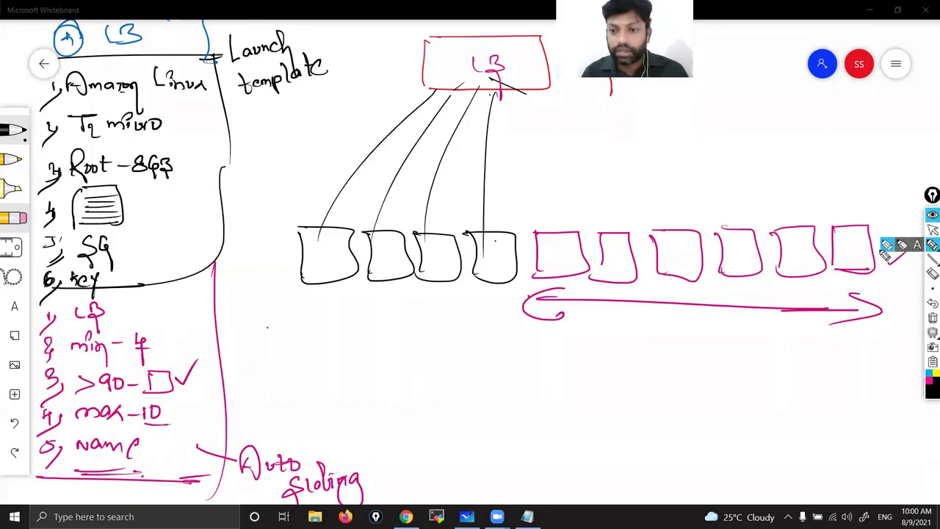
pyautogui.click(930, 229)
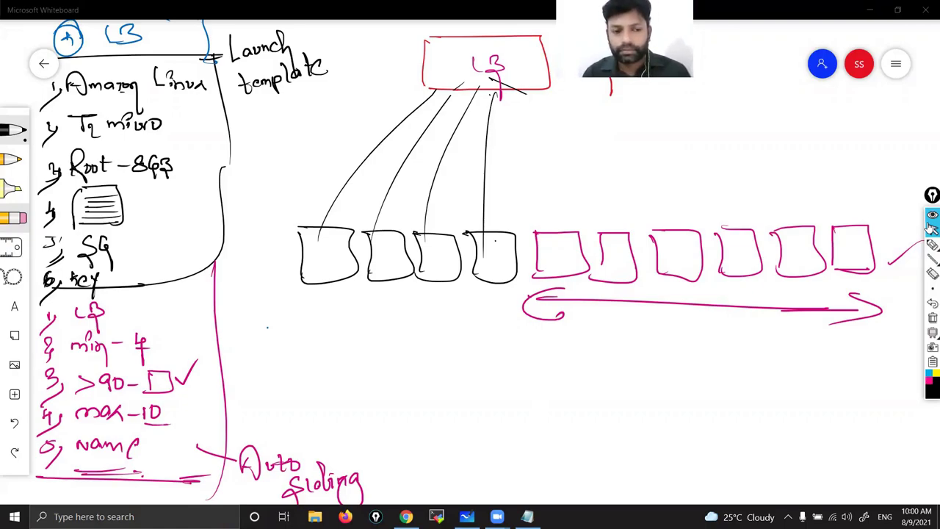
pyautogui.press('XF86MonBrightnessDown')
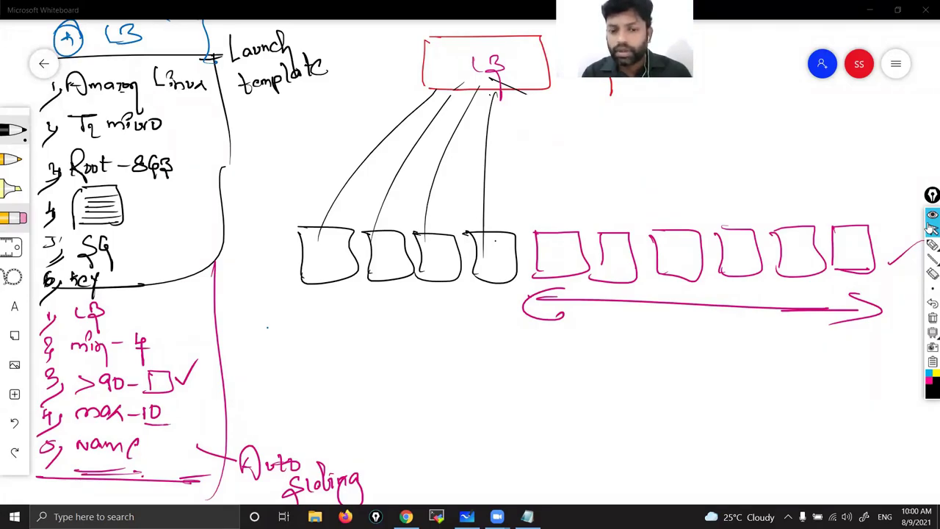
# Cross out the first pink server with several black strokes and add a black stroke to the tick beside the >90 rule
pyautogui.click(931, 244)
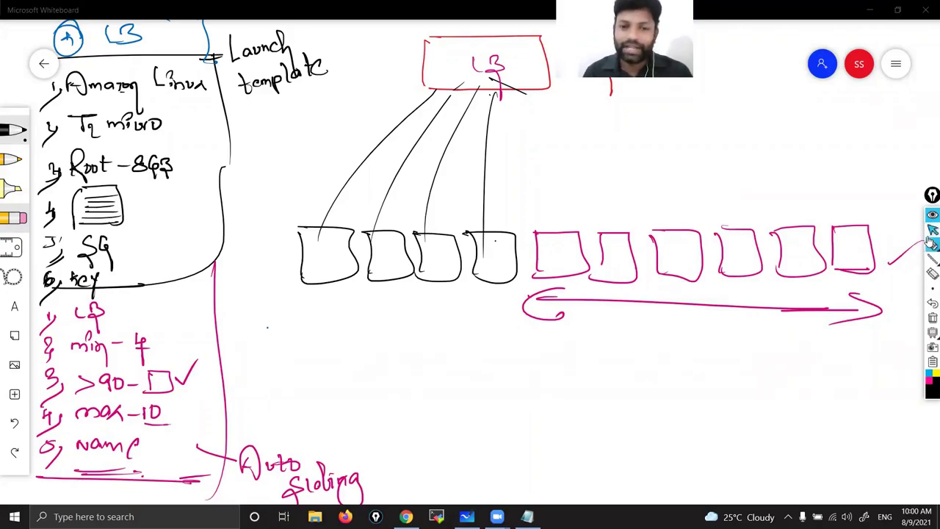
pyautogui.moveTo(592, 219); pyautogui.dragTo(522, 330)
pyautogui.moveTo(527, 222); pyautogui.dragTo(613, 301)
pyautogui.moveTo(519, 238); pyautogui.dragTo(623, 303)
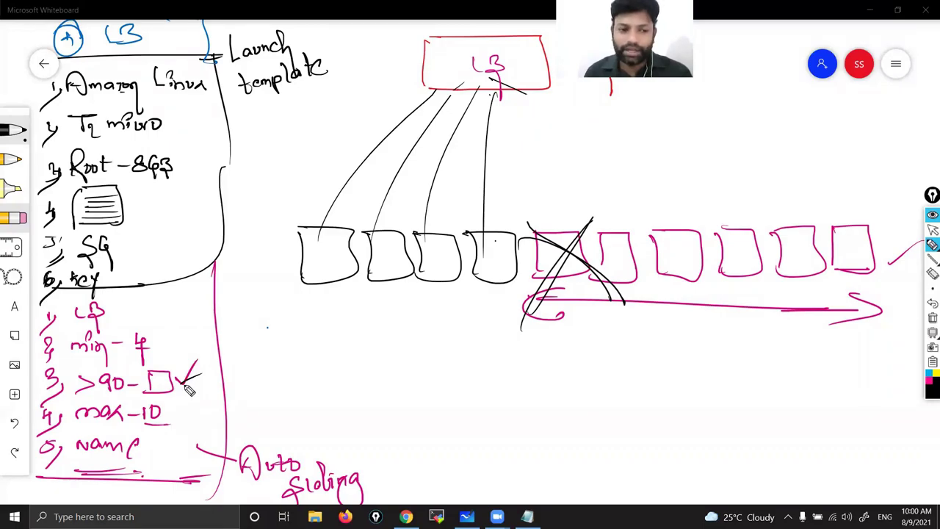
pyautogui.moveTo(571, 230); pyautogui.dragTo(589, 193)
pyautogui.moveTo(582, 263); pyautogui.dragTo(602, 267)
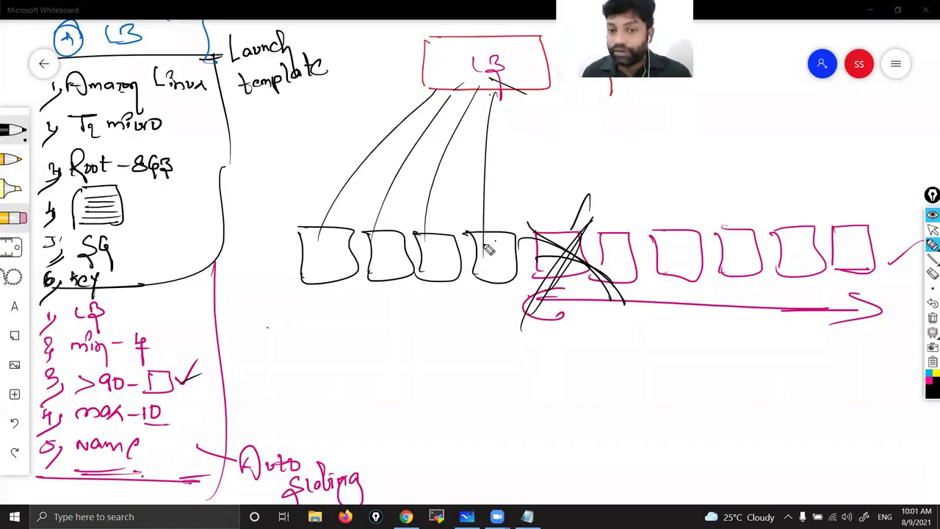
pyautogui.moveTo(579, 241); pyautogui.dragTo(552, 285)
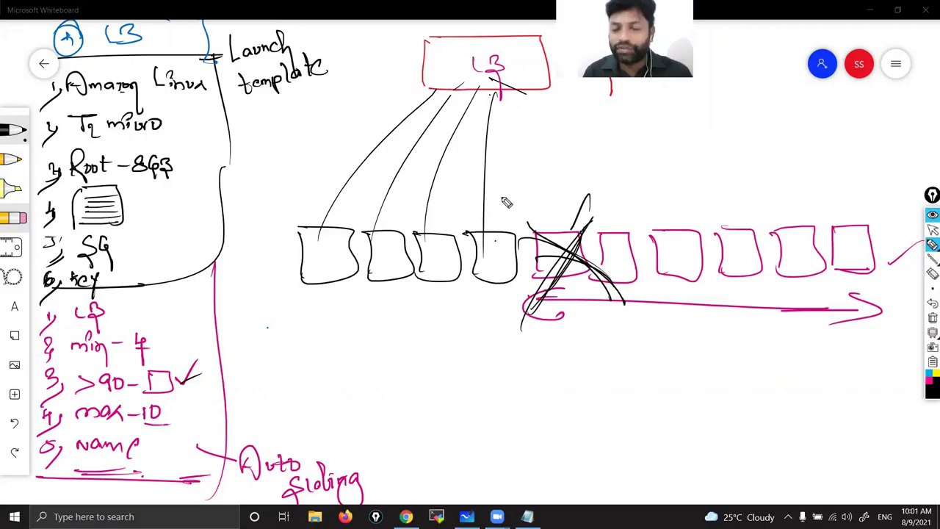
# Put a large tick on the second pink server and a double tick beside max-10 in the list
pyautogui.moveTo(627, 236); pyautogui.dragTo(676, 163)
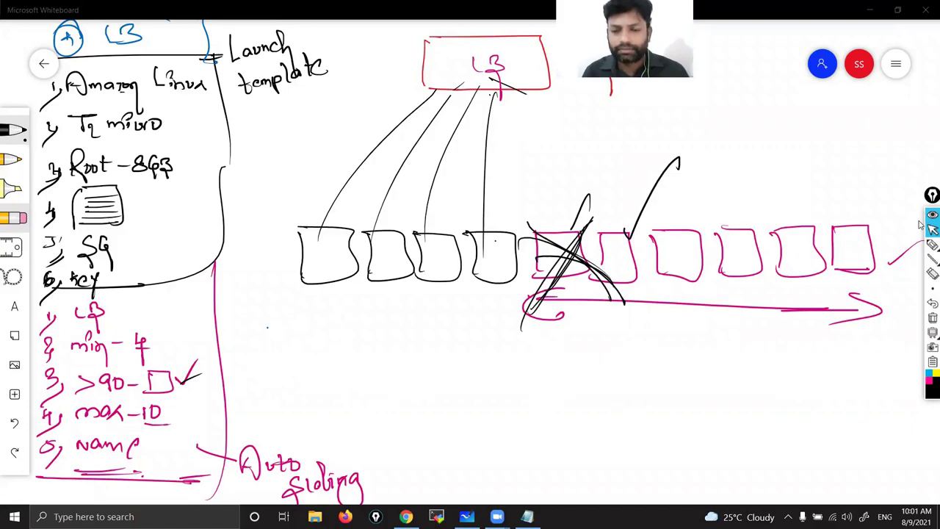
pyautogui.moveTo(927, 243)
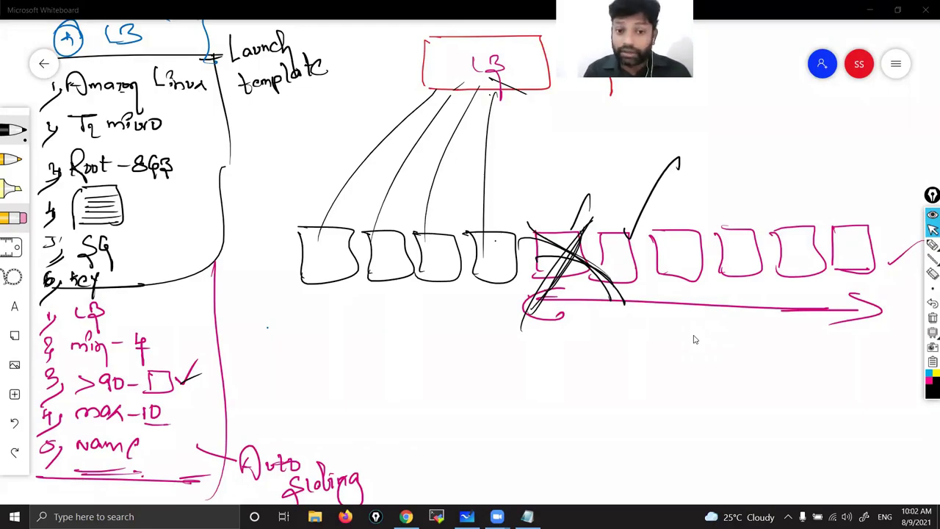
pyautogui.click(926, 245)
pyautogui.moveTo(169, 421); pyautogui.dragTo(223, 387)
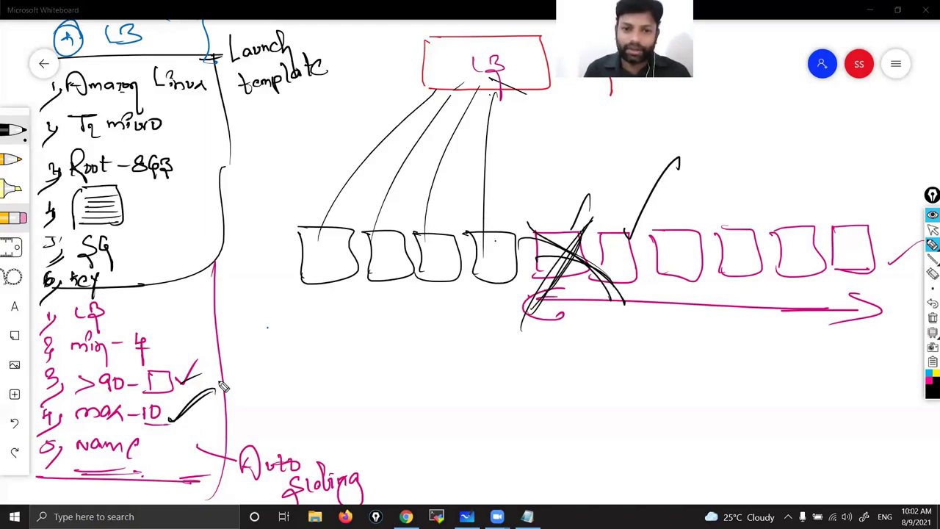
# Clear the black cross-out and ticks from the diagram and the auto scaling list
pyautogui.click(931, 317)
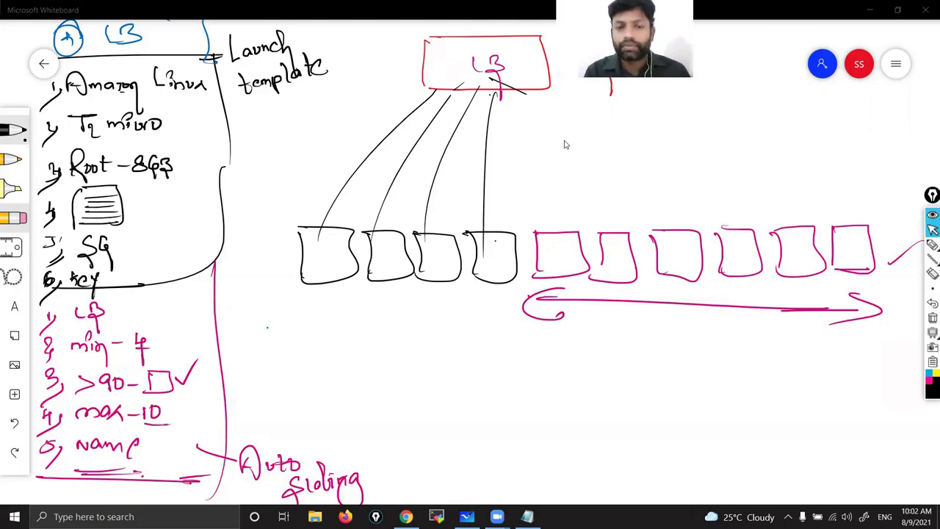
pyautogui.moveTo(931, 246)
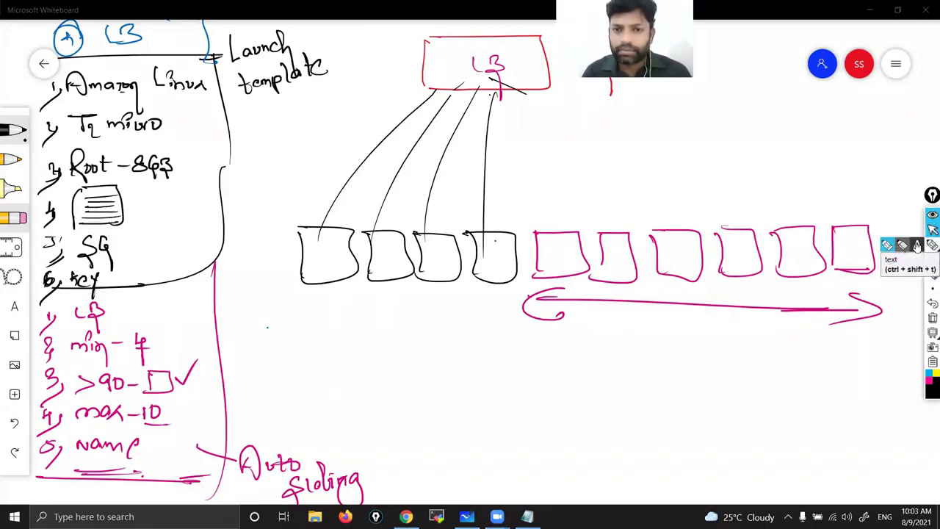
pyautogui.click(929, 246)
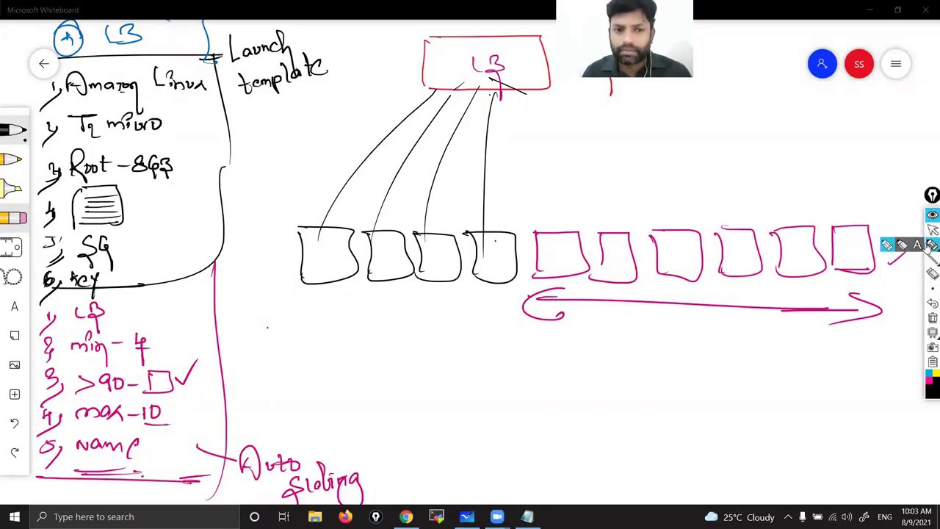
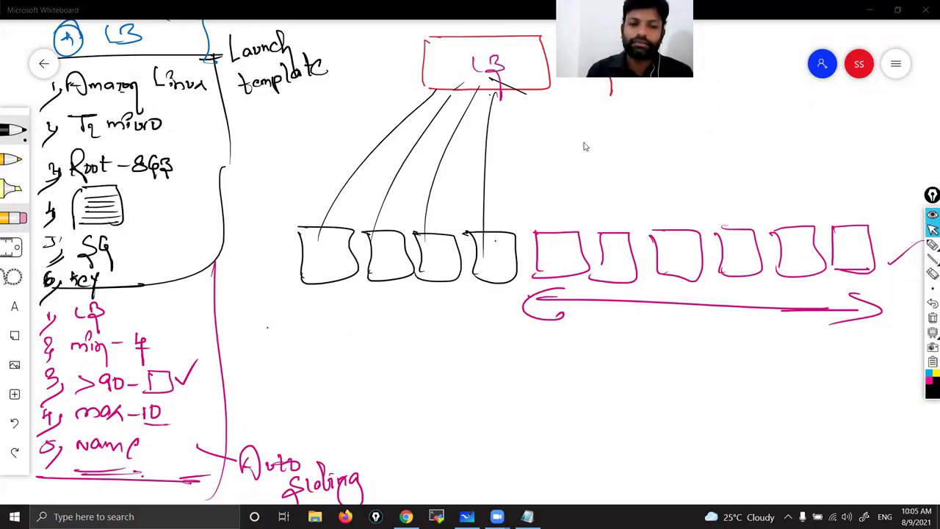
# Switch to the EC2 Management Console in Chrome and open the Instances page
pyautogui.moveTo(928, 244)
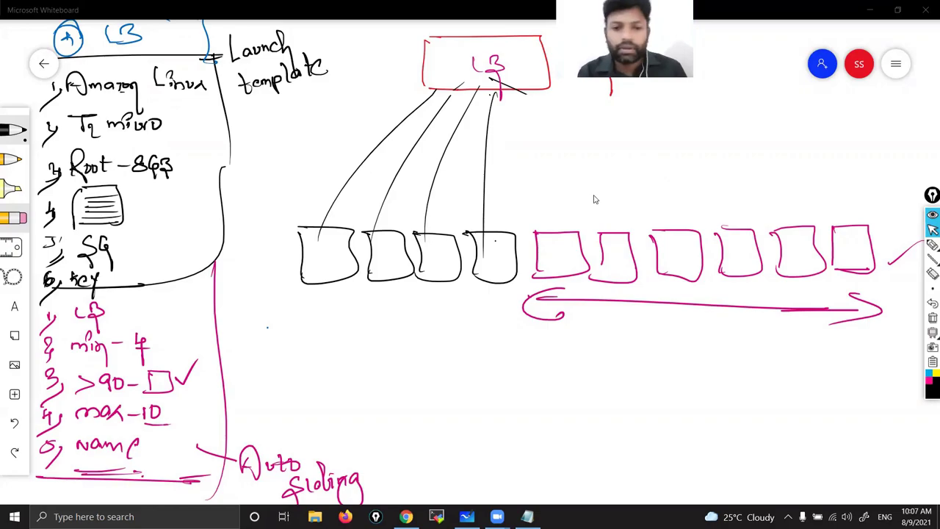
pyautogui.click(405, 516)
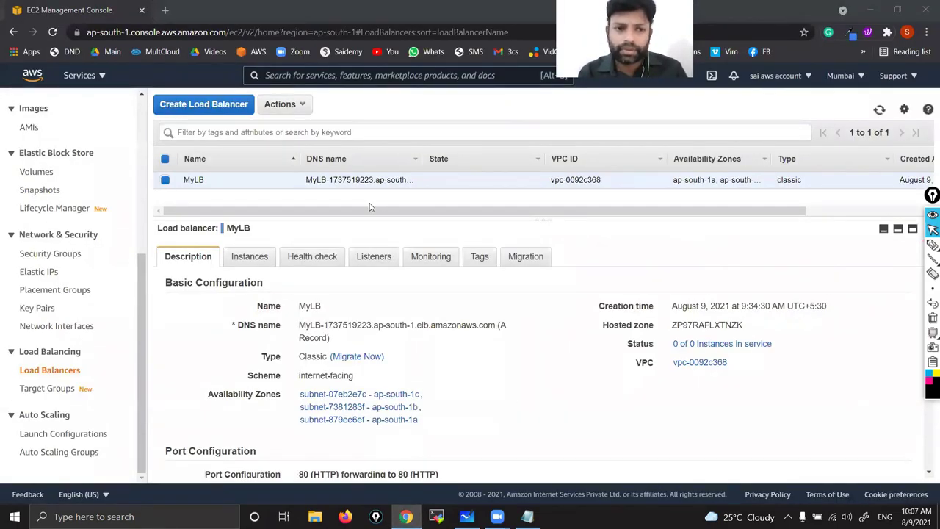
pyautogui.scroll(4, 81, 206)
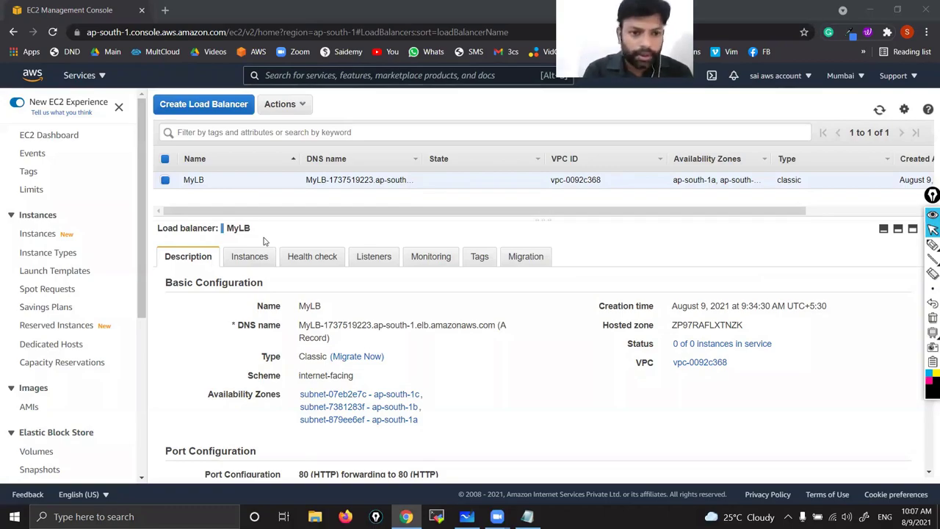
pyautogui.click(38, 234)
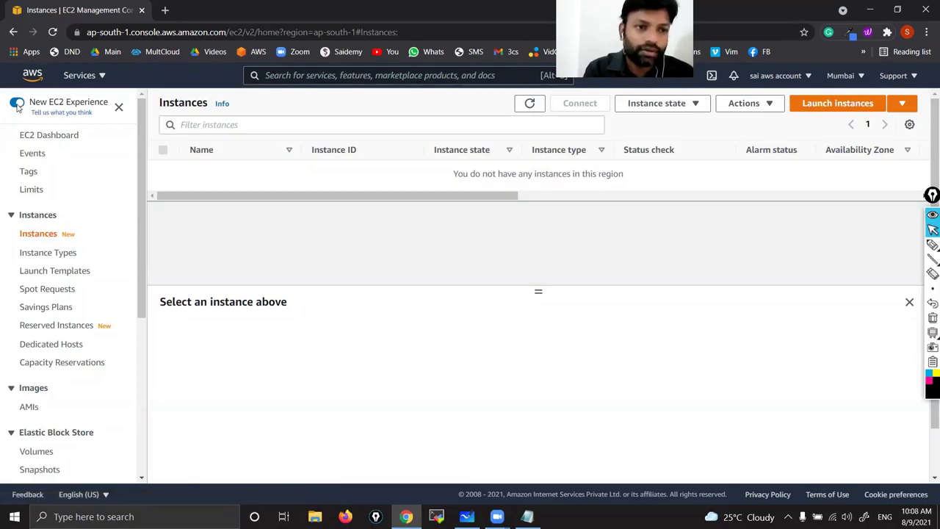
# Turn off the New EC2 Experience for the console
pyautogui.hotkey('ctrl', '+')
pyautogui.hotkey('ctrl', '+')
pyautogui.hotkey('ctrl', '+')
pyautogui.hotkey('ctrl', '+')
pyautogui.hotkey('ctrl', '+')
pyautogui.hotkey('ctrl', '+')
pyautogui.hotkey('ctrl', '+')
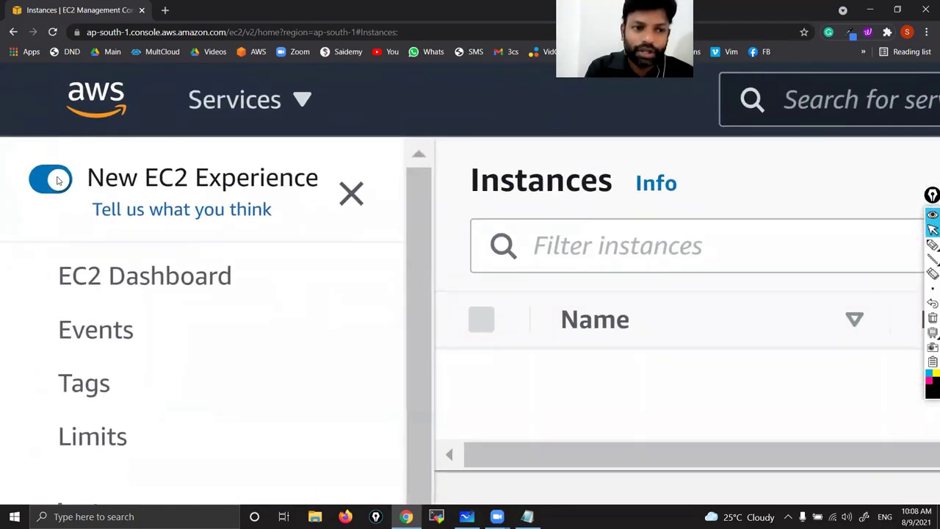
pyautogui.click(42, 181)
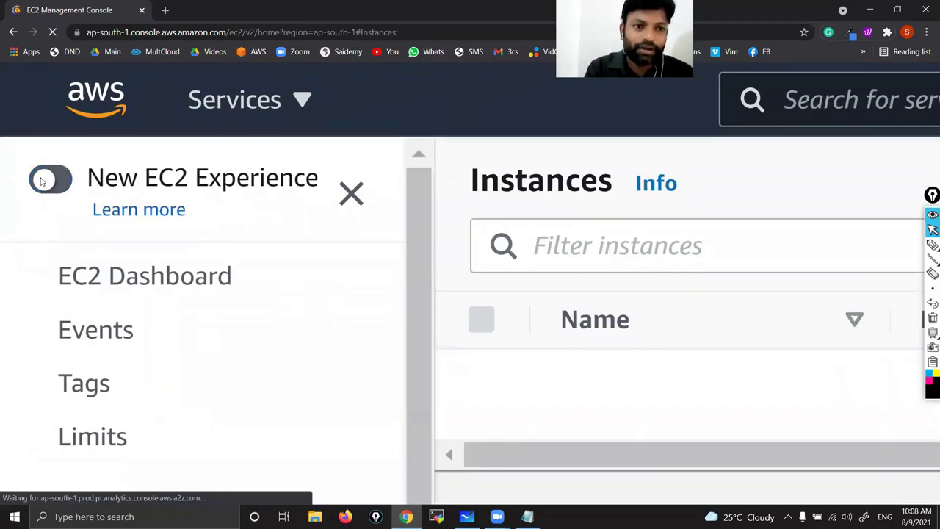
# Restore the default page zoom and dismiss the feedback form and the console replacement notification
pyautogui.hotkey('ctrl', '0')
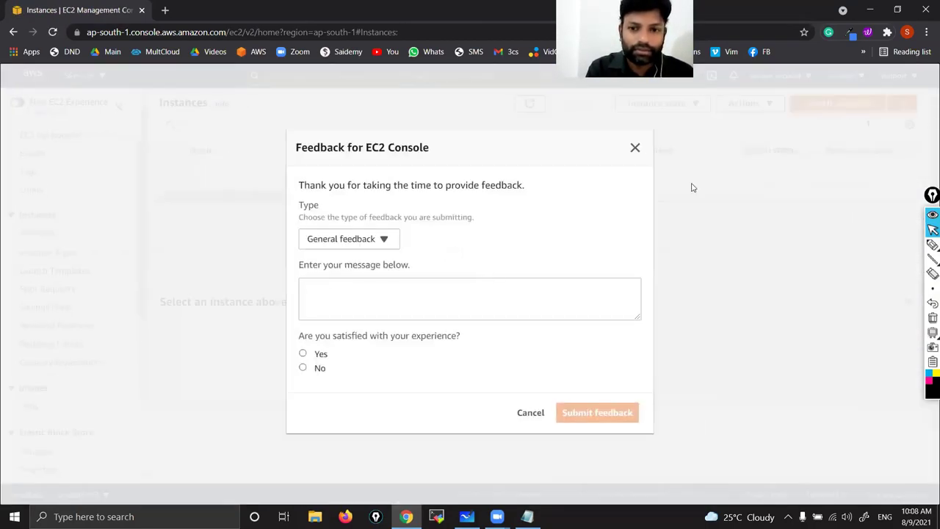
pyautogui.click(635, 148)
pyautogui.click(501, 383)
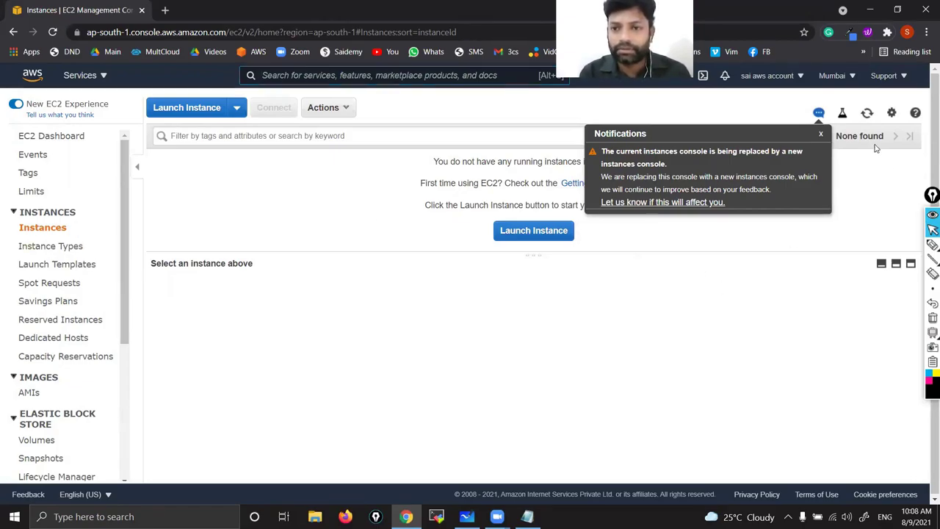
pyautogui.click(821, 134)
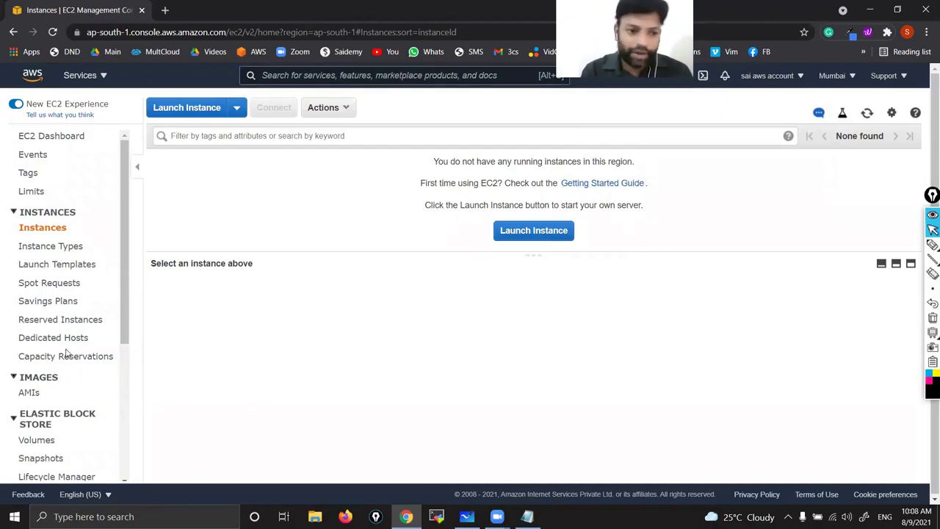
pyautogui.scroll(-3, 66, 352)
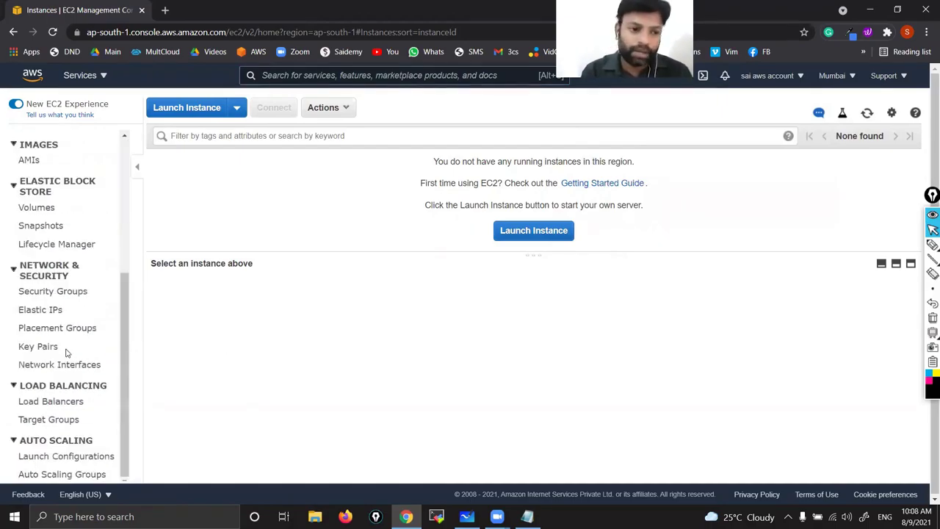
# Delete the MyLB classic load balancer from the Load Balancers page and confirm the deletion
pyautogui.click(63, 401)
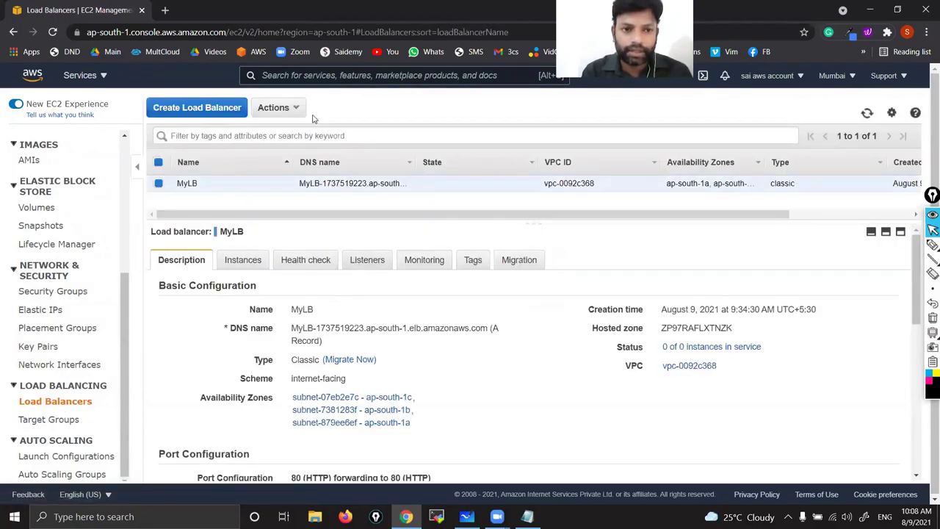
pyautogui.click(297, 110)
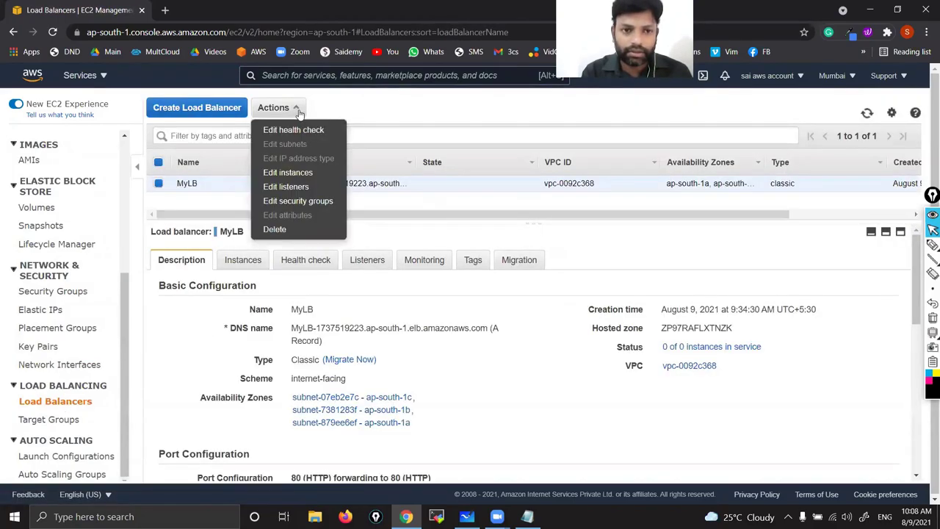
pyautogui.click(276, 229)
pyautogui.click(619, 336)
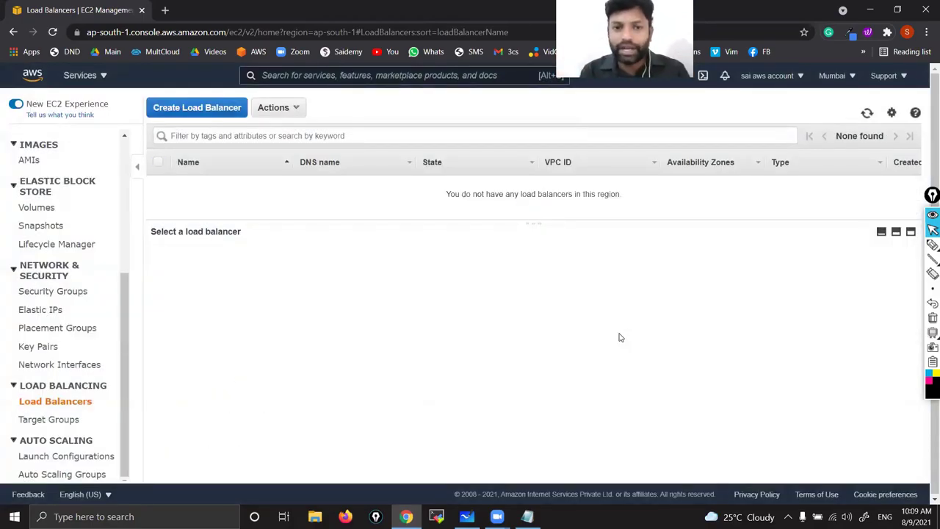
pyautogui.keyDown('ctrl'); pyautogui.scroll(5, 448, 189); pyautogui.keyUp('ctrl')
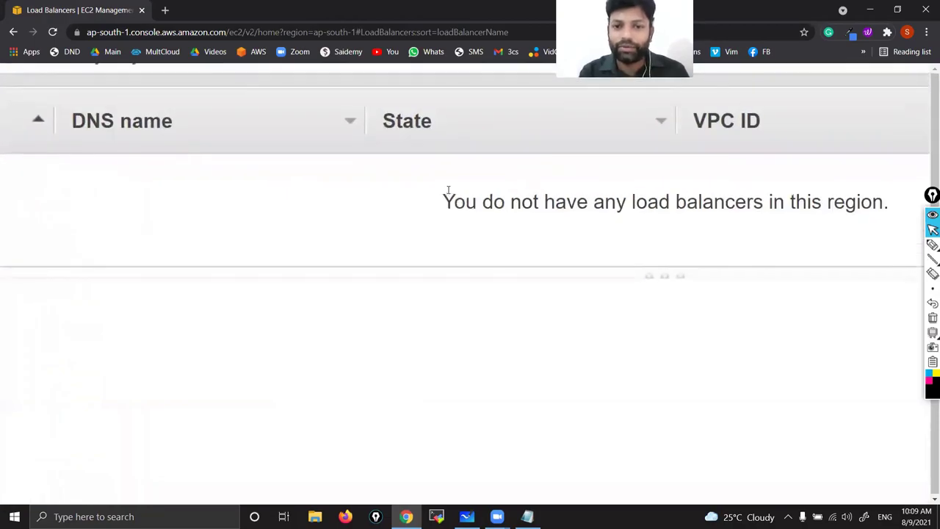
pyautogui.keyDown('ctrl'); pyautogui.scroll(-5, 448, 190); pyautogui.keyUp('ctrl')
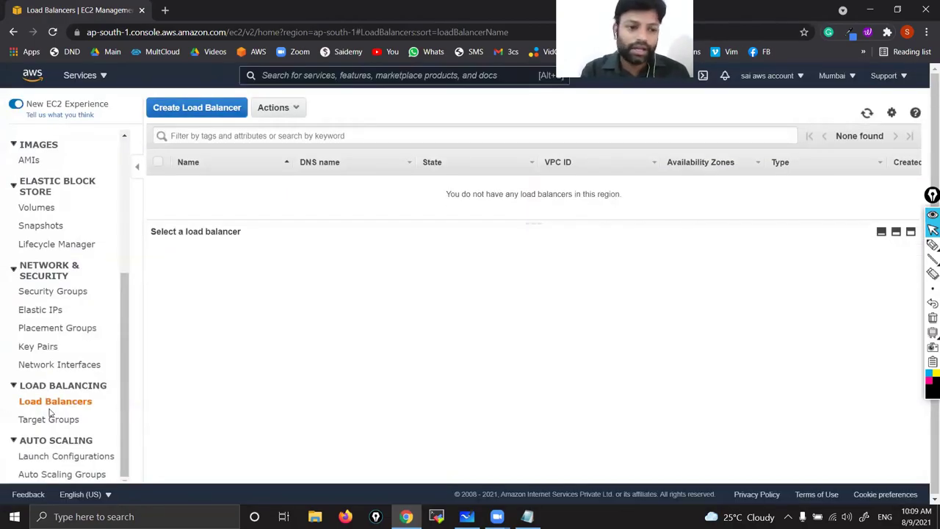
# Delete the MyLTMP launch template with all its versions, entering "delete" as the confirmation text
pyautogui.scroll(5, 49, 413)
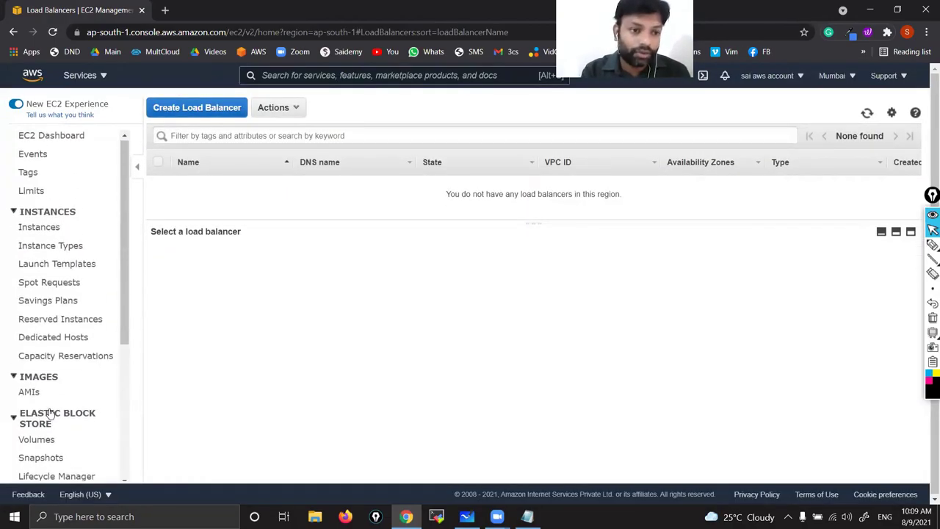
pyautogui.click(44, 265)
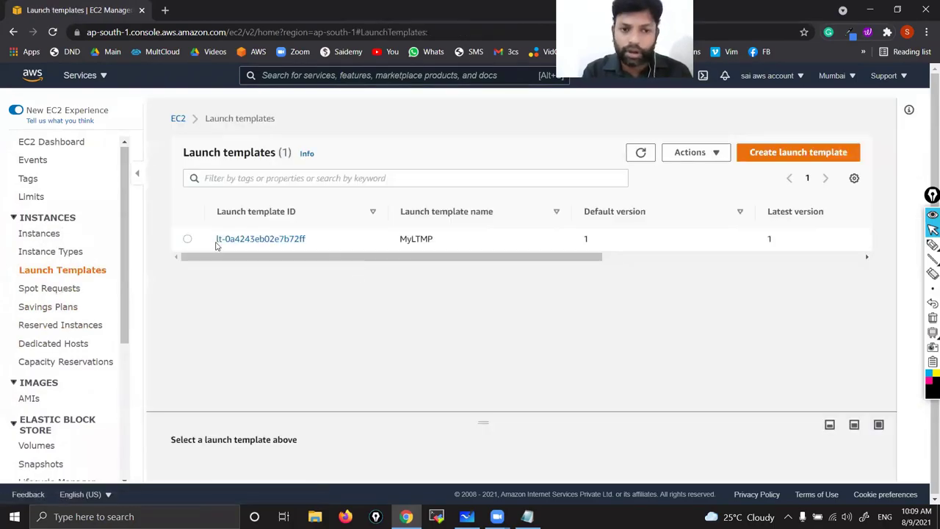
pyautogui.click(188, 239)
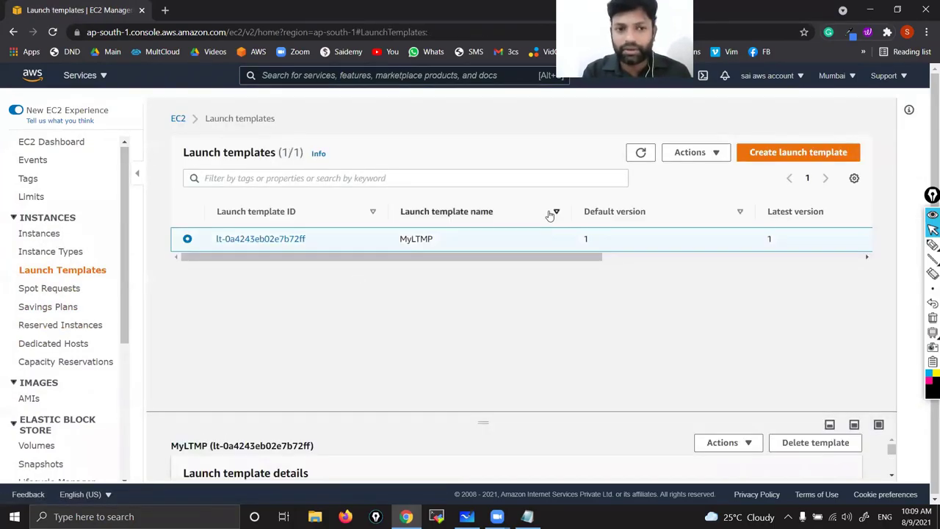
pyautogui.click(715, 153)
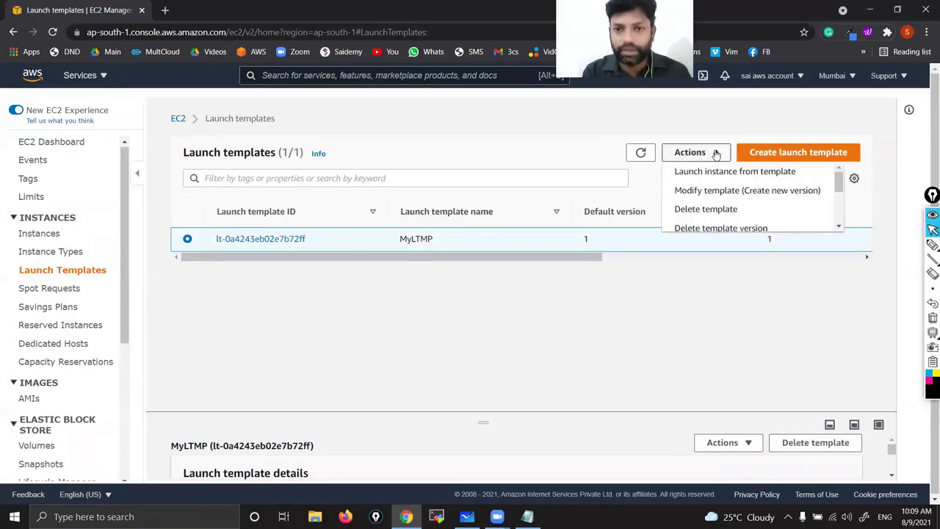
pyautogui.click(719, 209)
pyautogui.click(445, 267)
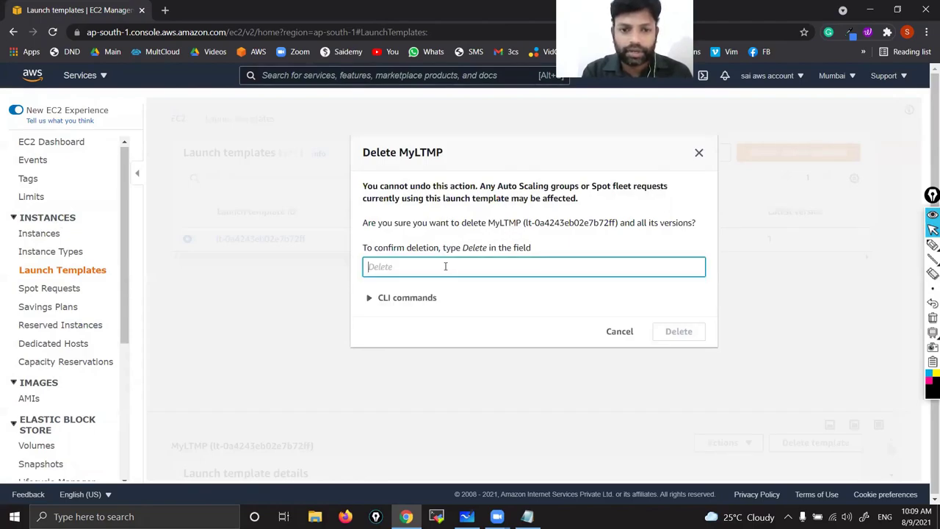
pyautogui.write('delte')
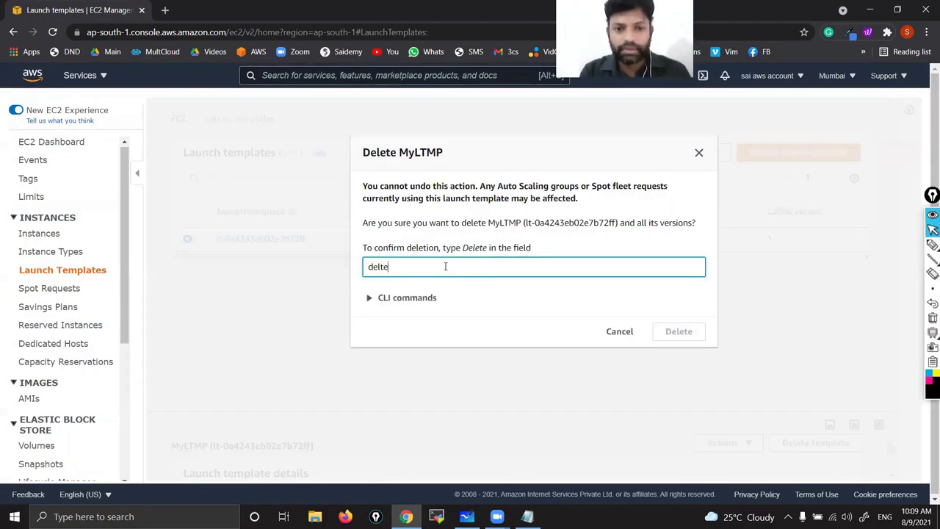
pyautogui.press('Left')
pyautogui.press('Left')
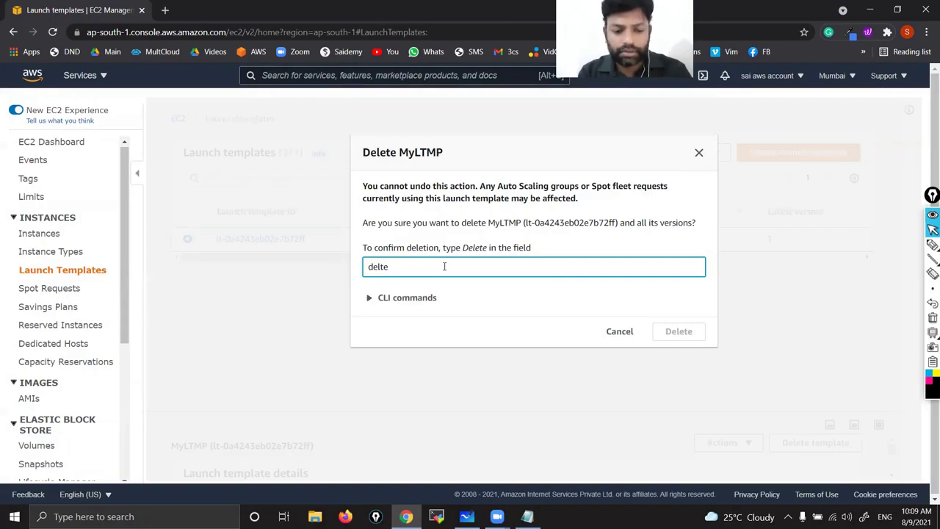
pyautogui.write('e')
pyautogui.click(679, 333)
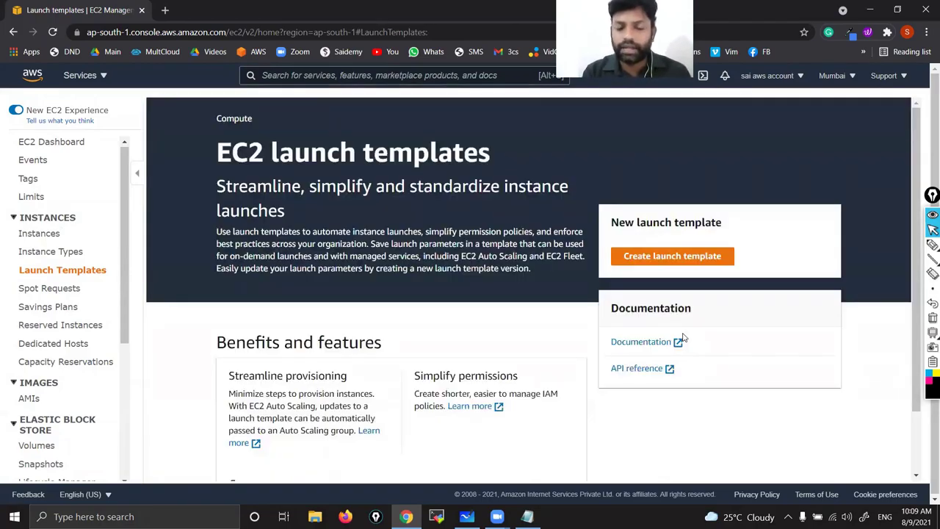